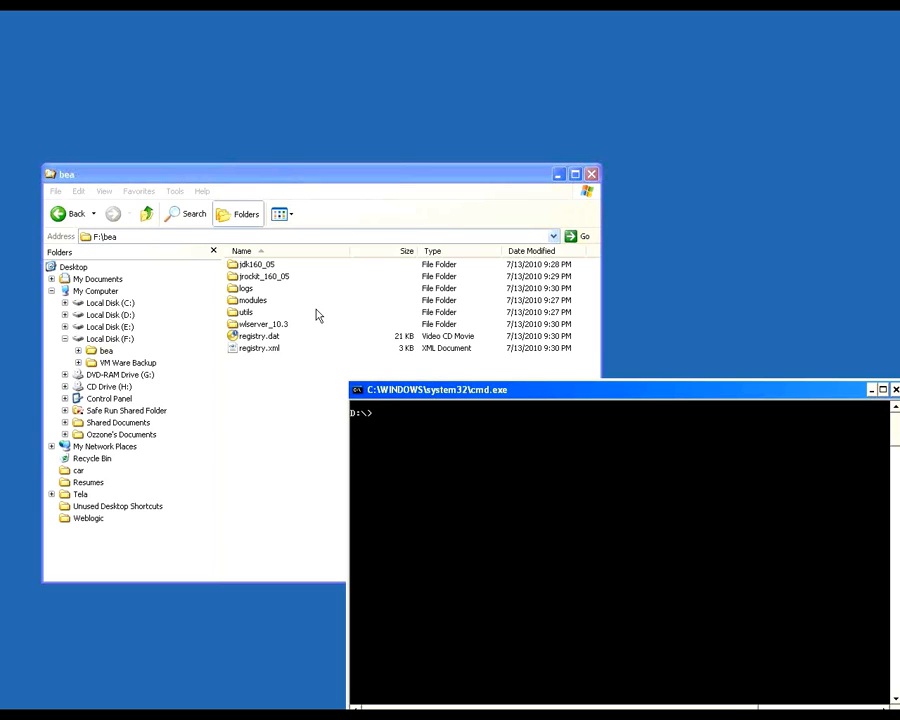
Step: Browse to the wlserver_10.3\common\bin folder inside F:\bea
left_click(256, 326)
double_click(262, 324)
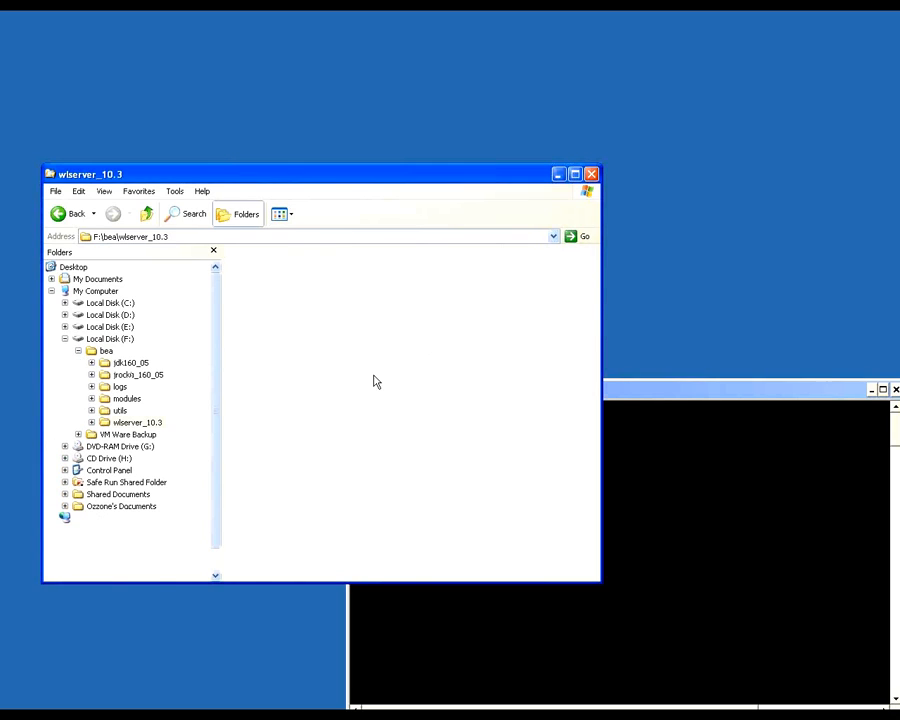
left_click(512, 403)
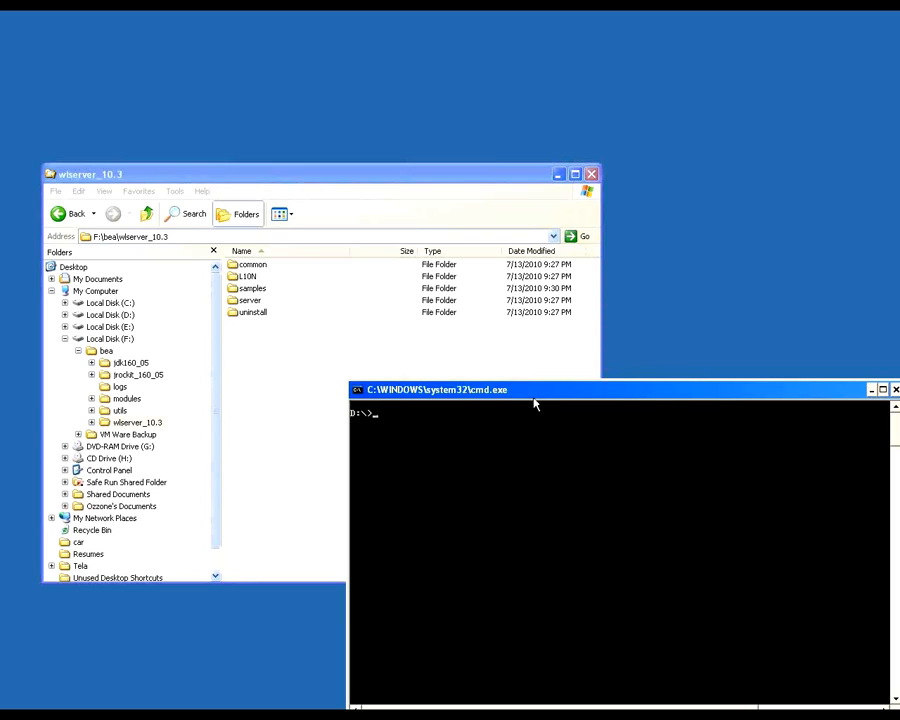
left_click_drag(530, 400, 498, 390)
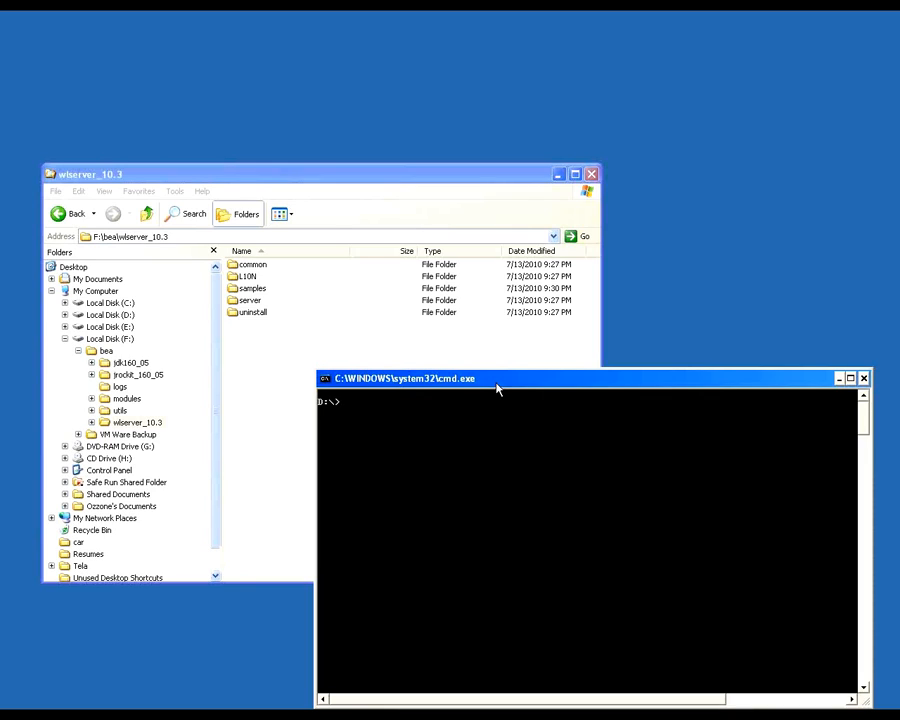
key("alt+Tab")
double_click(254, 266)
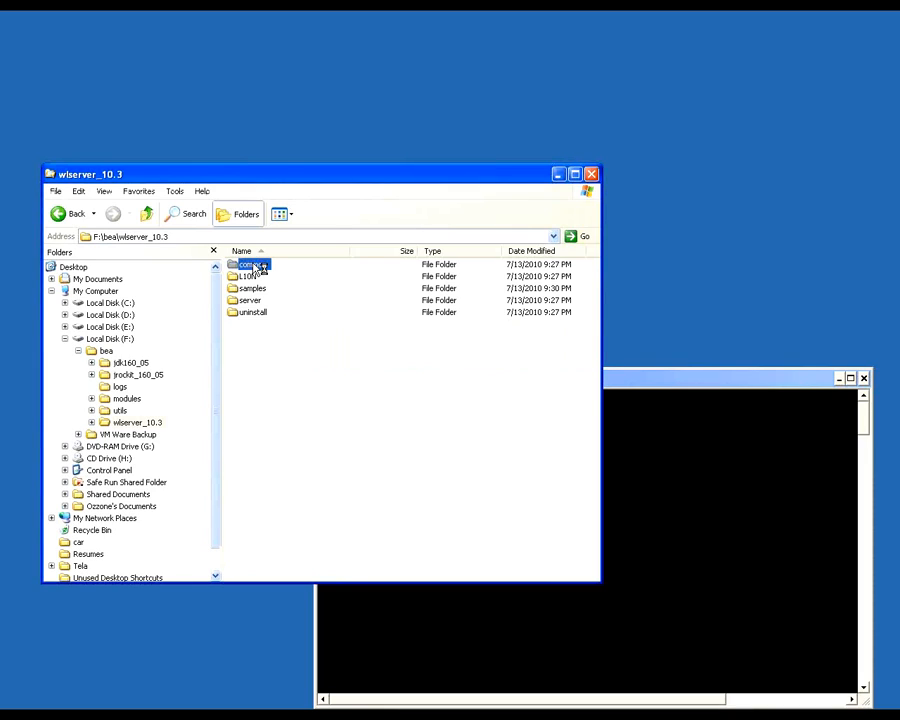
double_click(262, 264)
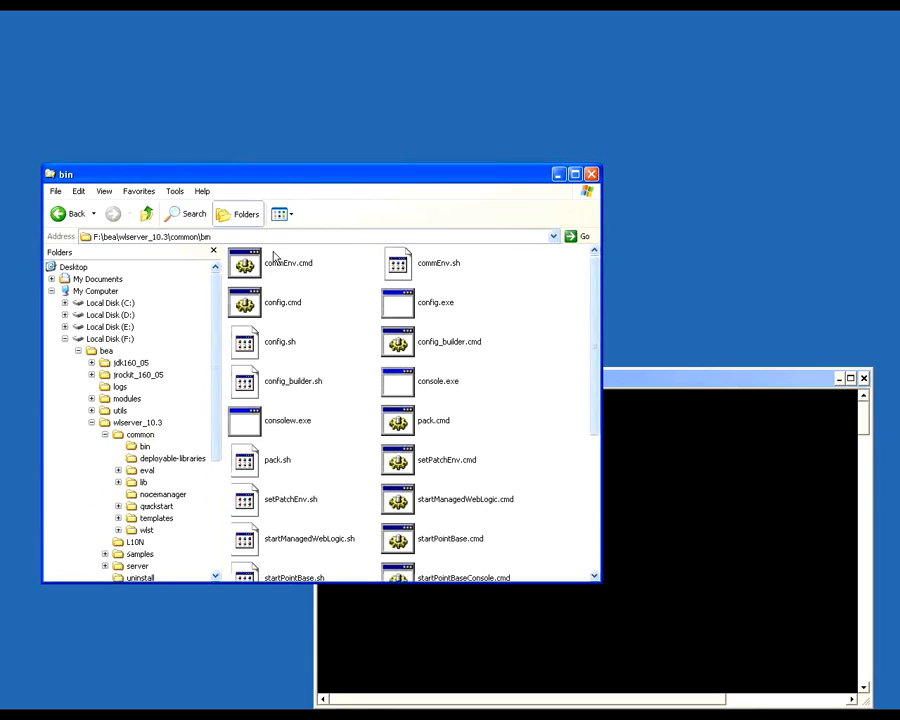
Step: Show the bin folder's files as a detailed list in a maximized window
left_click(289, 214)
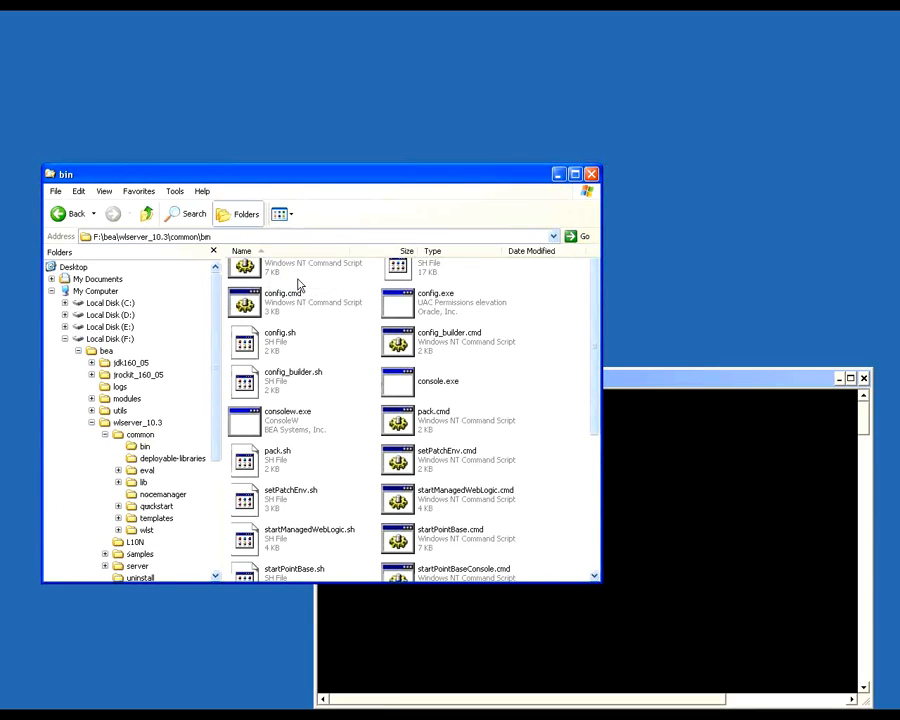
left_click(290, 280)
double_click(436, 180)
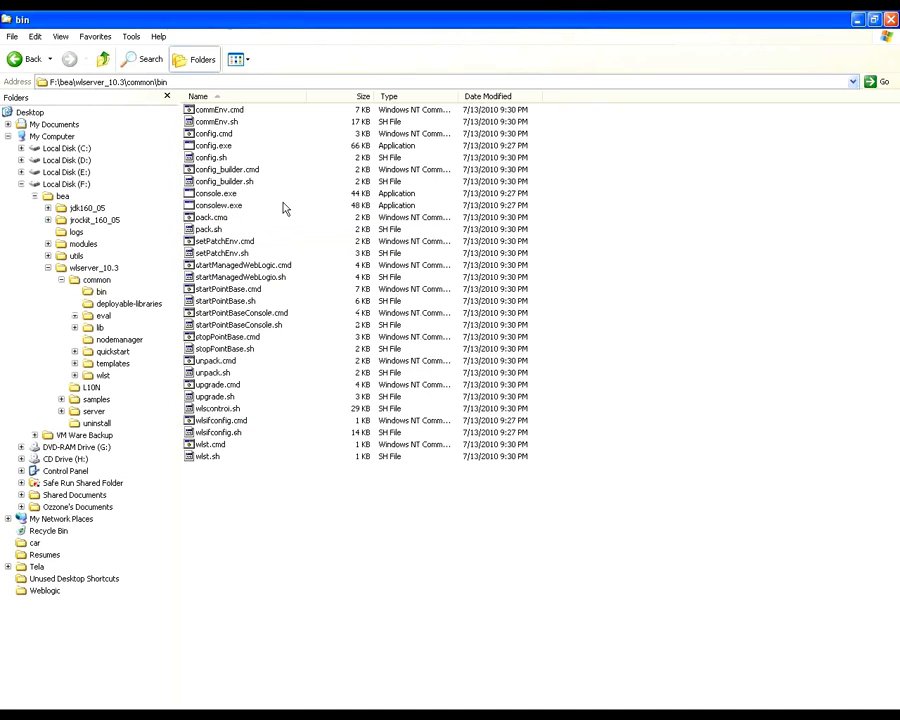
Step: Locate config.cmd among the files in the bin folder
left_click(220, 206)
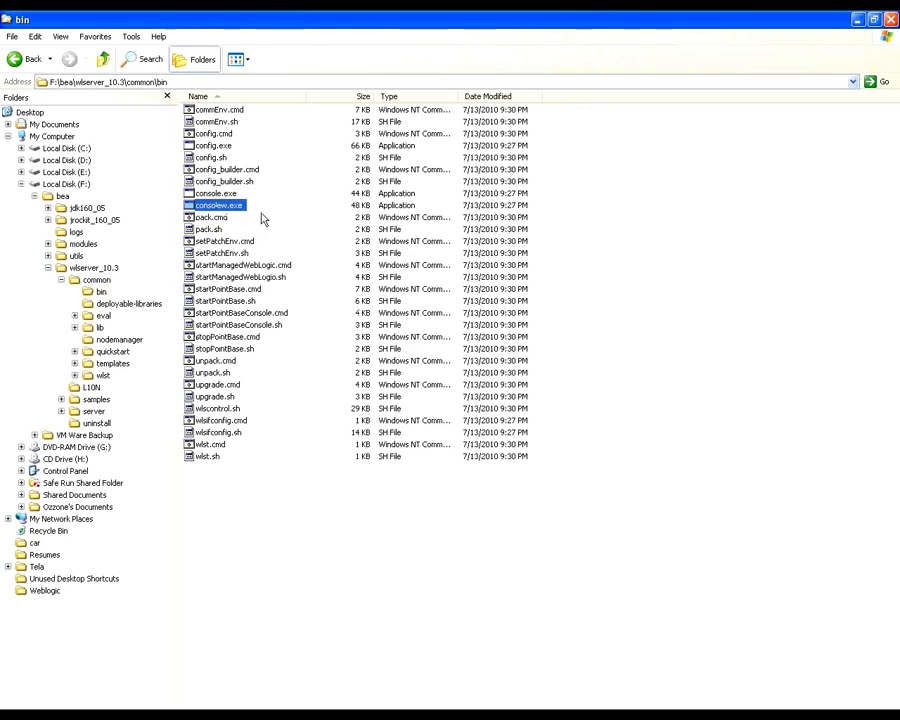
type("con")
key("alt+Tab")
key("alt+Tab")
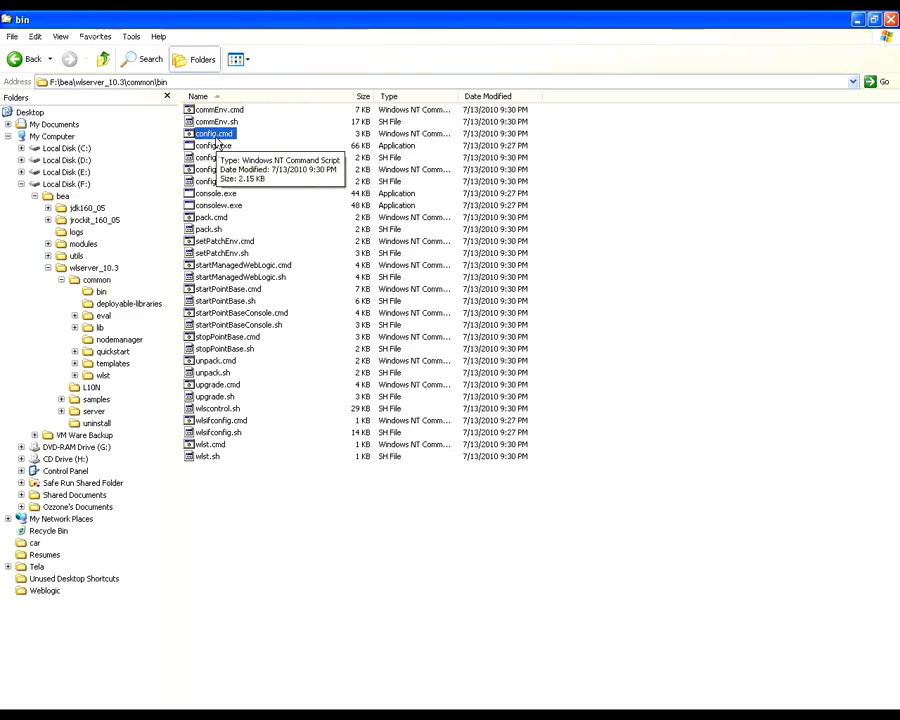
right_click(217, 137)
left_click(756, 187)
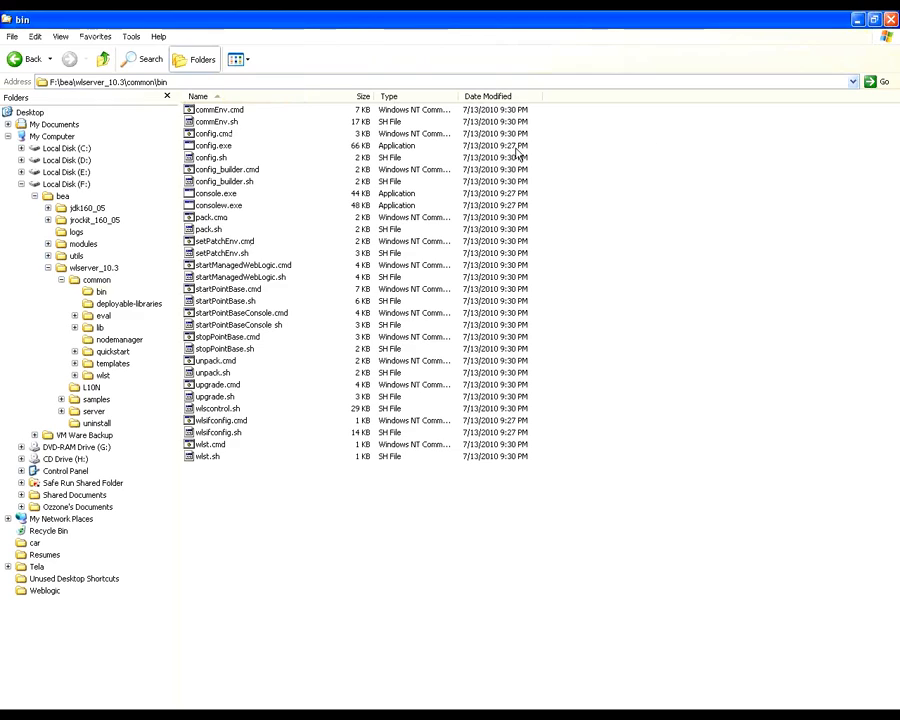
Step: Copy the bin folder's path and use it in the command prompt with cd F:\bea\wlserver_10.3\common\bin
left_click(155, 82)
right_click(155, 82)
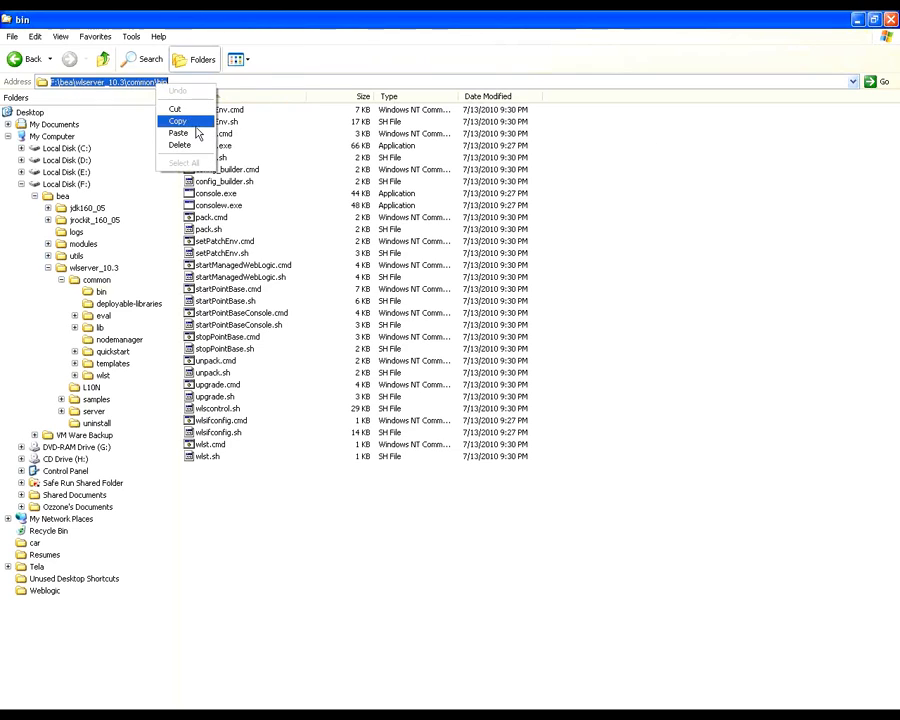
left_click(195, 121)
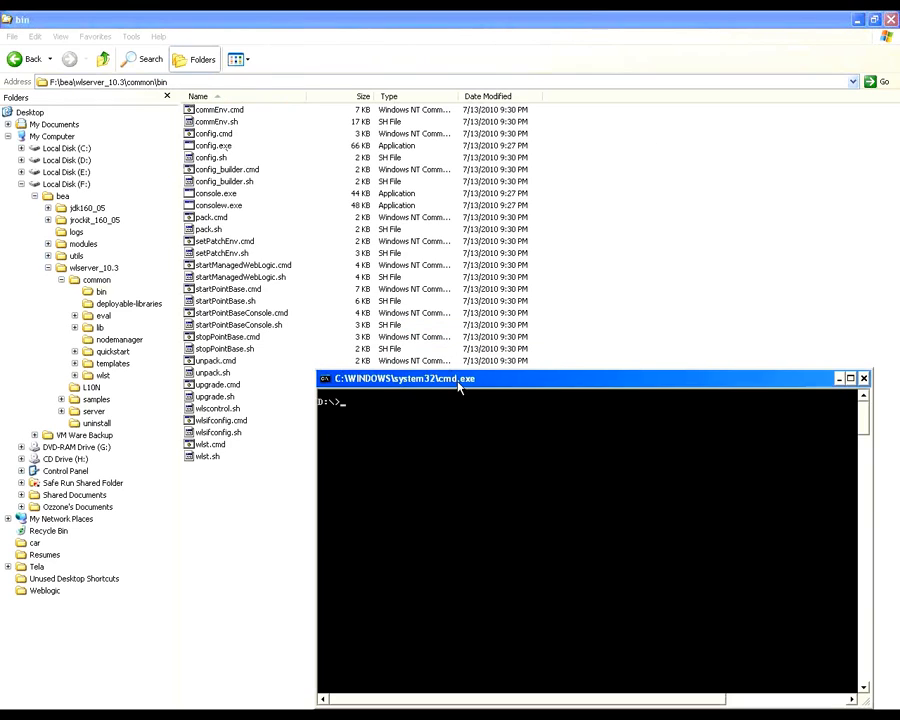
left_click_drag(459, 381, 441, 321)
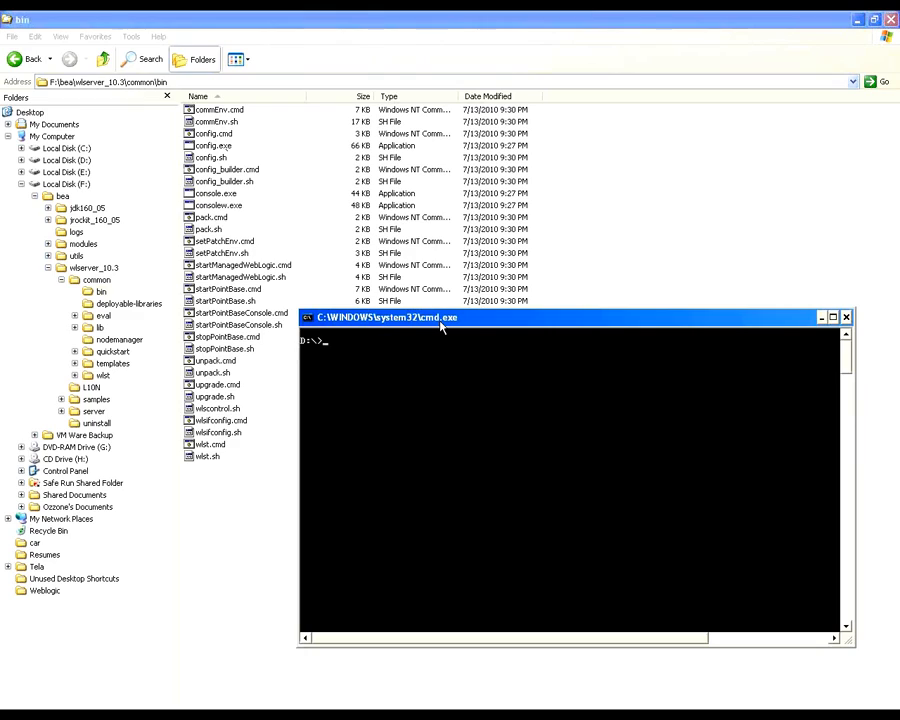
type("cd")
right_click(438, 326)
mouse_move(500, 417)
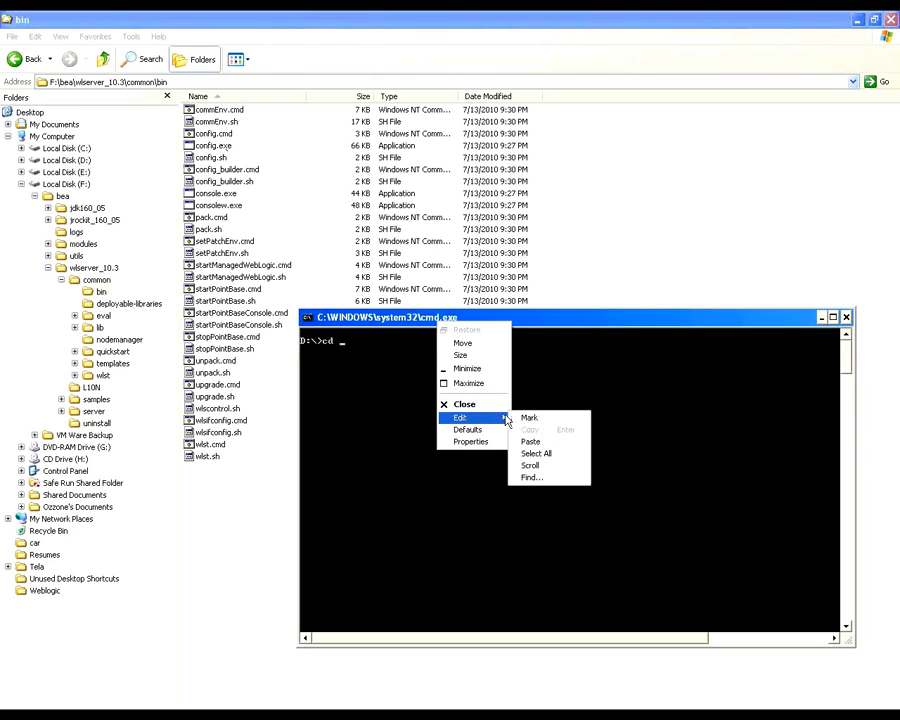
left_click(543, 442)
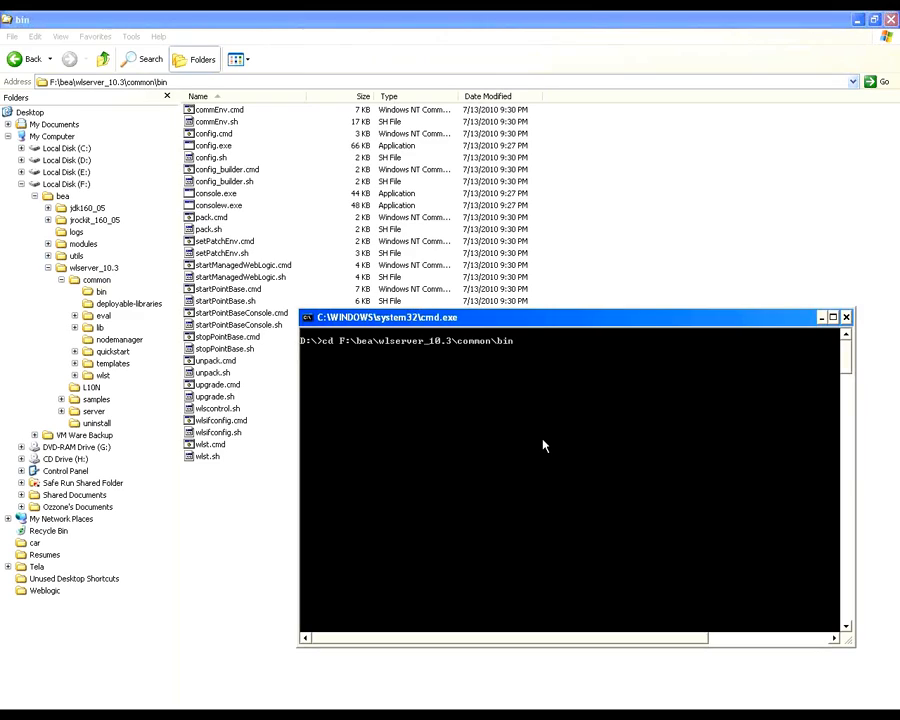
key("Return")
type("config.cmd")
key("BackSpace")
key("BackSpace")
key("BackSpace")
key("BackSpace")
key("BackSpace")
key("BackSpace")
key("BackSpace")
key("BackSpace")
key("BackSpace")
key("BackSpace")
Step: Switch the command prompt to the F: drive
type("f")
key("Return")
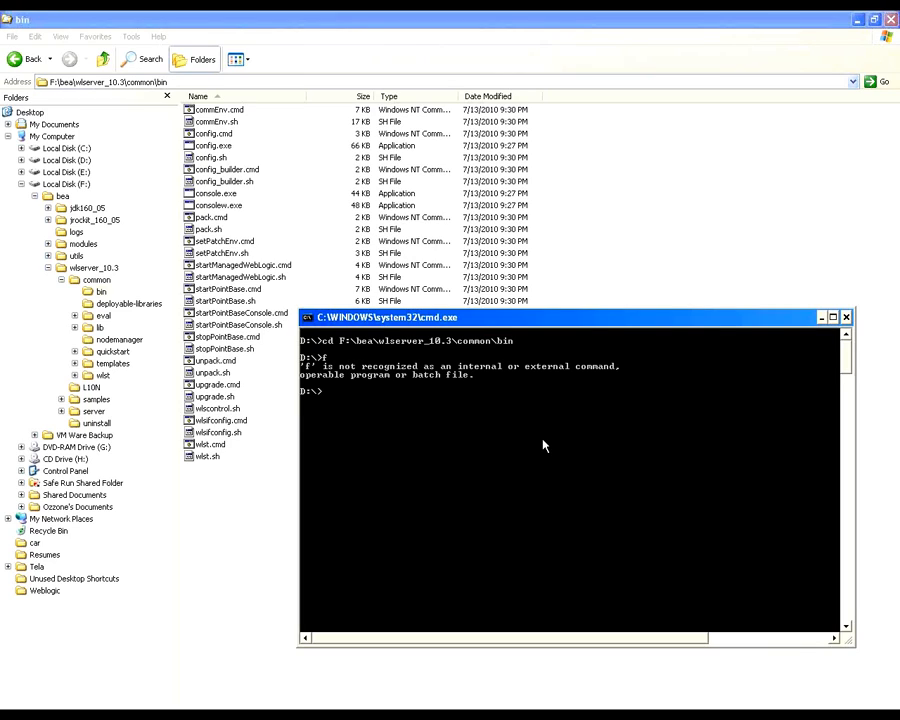
type("F:")
key("Return")
type("F")
key("BackSpace")
type("f:")
key("Return")
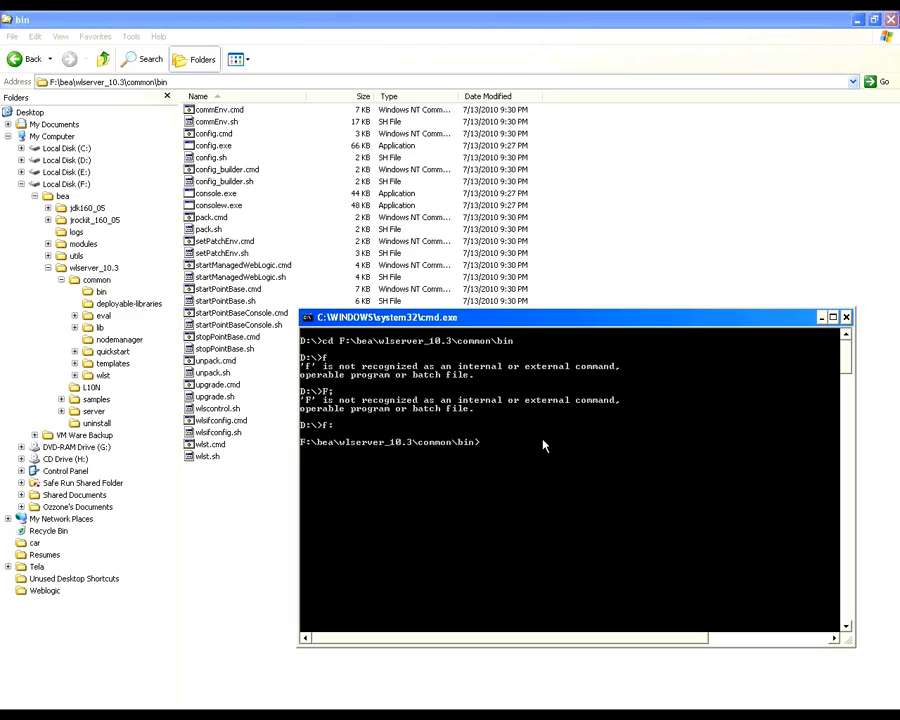
Step: Run the config command from the bin folder to launch the Oracle WebLogic Configuration Wizard
type("config.cmd")
key("Return")
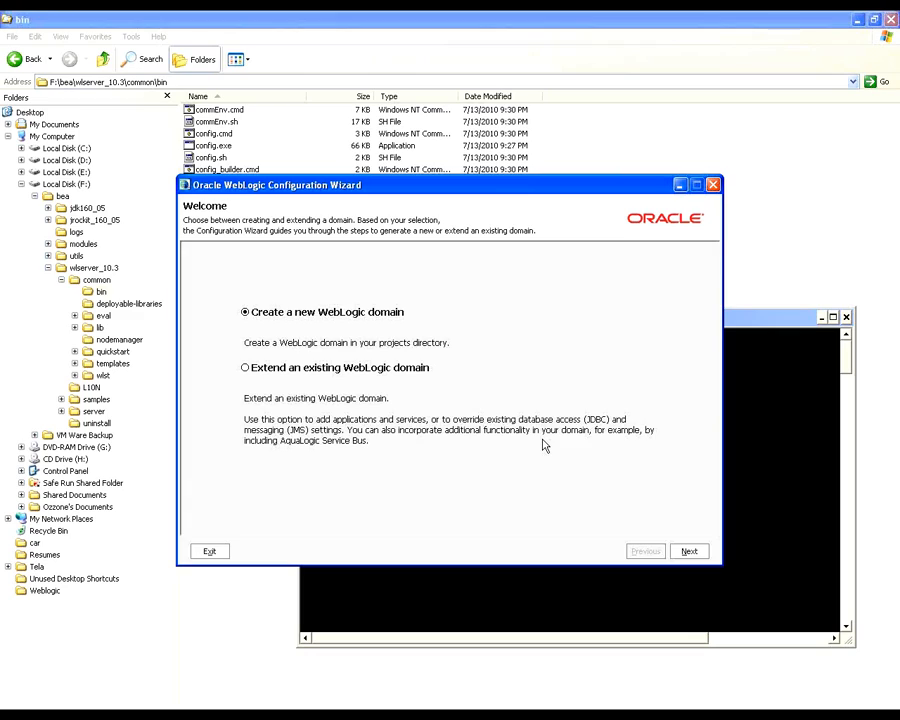
left_click(696, 553)
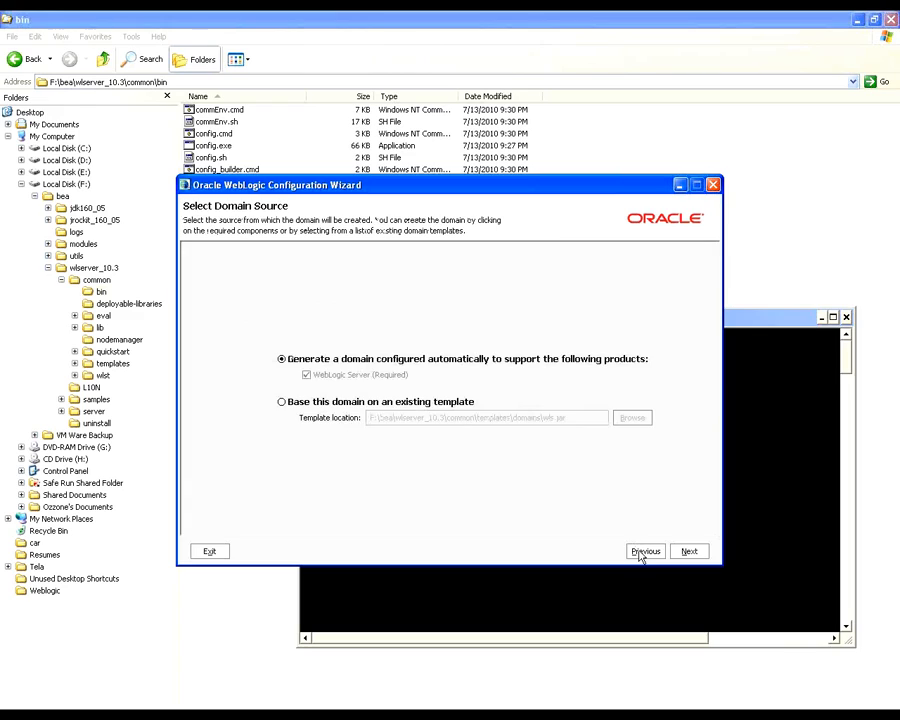
left_click(641, 555)
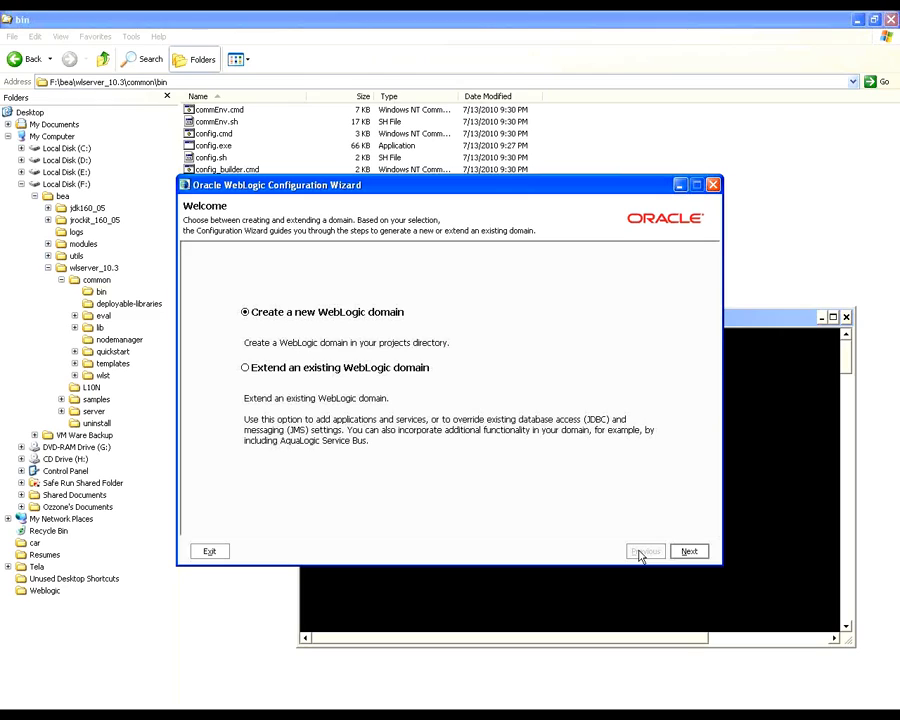
Step: Launch Word with the winword command and prepare an empty document for screenshots
key("super+r")
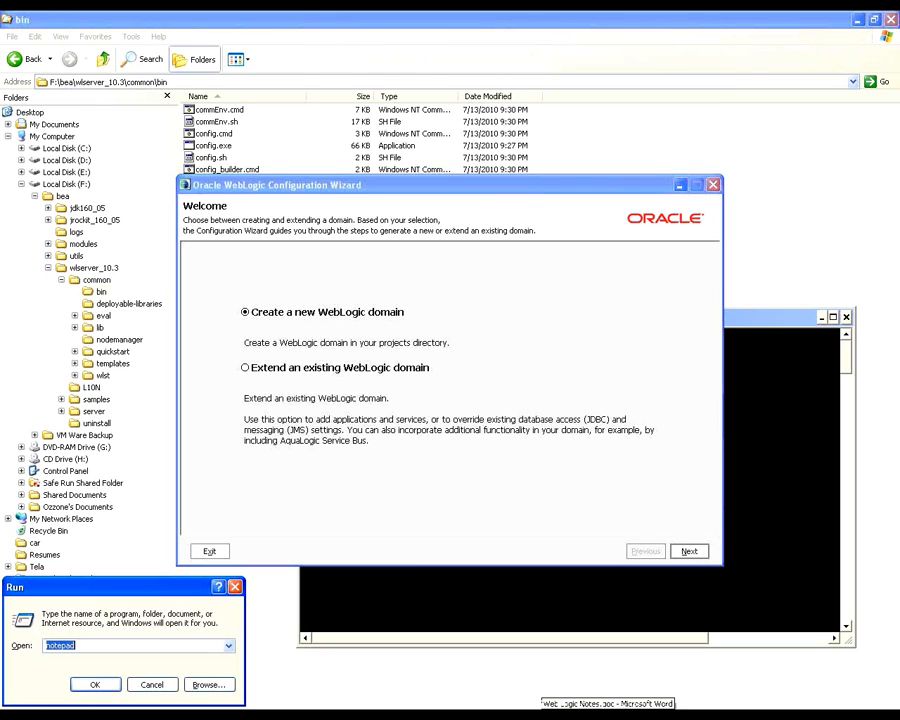
type("win")
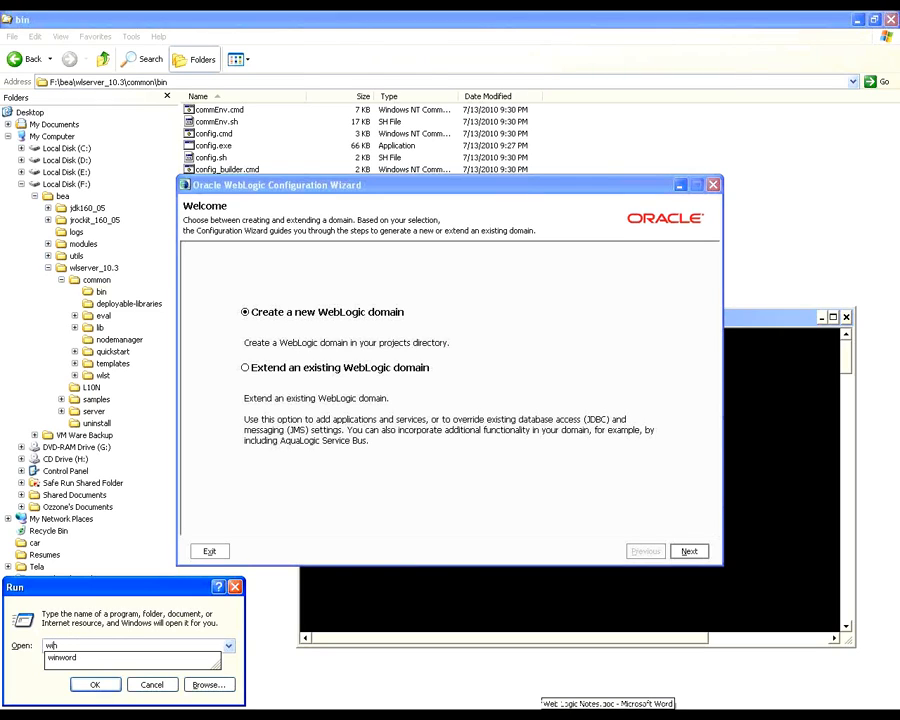
key("Down")
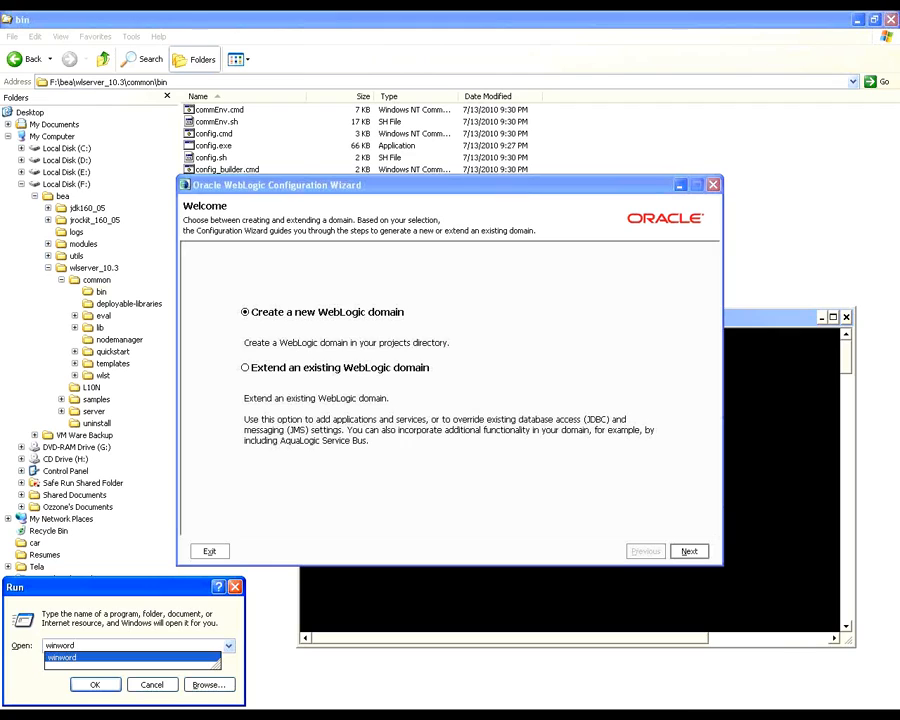
key("Return")
key("ctrl+v")
key("ctrl+a")
key("ctrl+x")
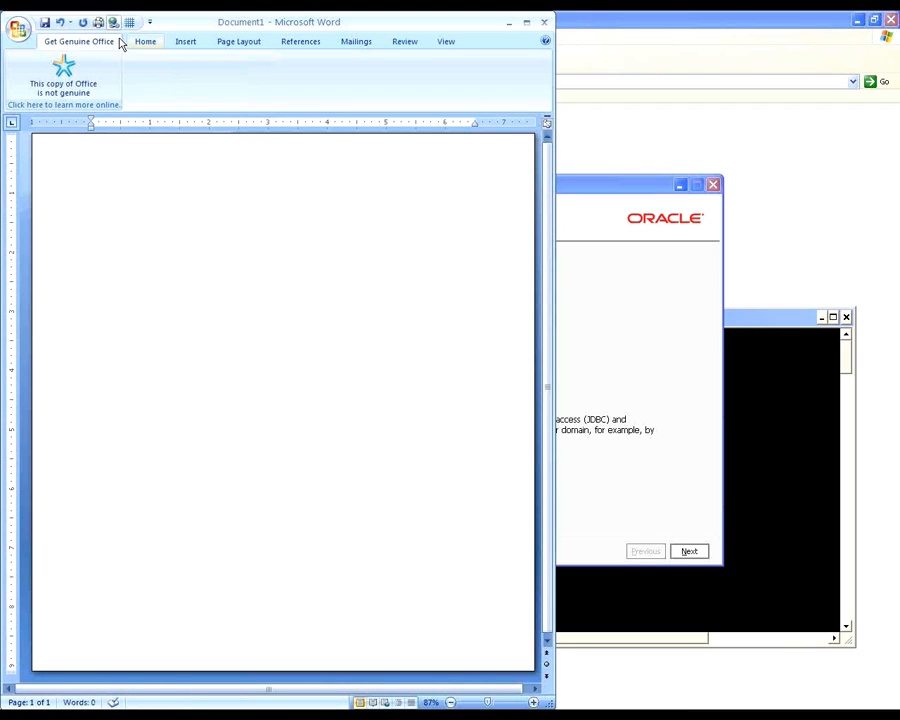
left_click(135, 43)
Step: Capture the wizard's Welcome page, paste the image into the Word document and return to the wizard
left_click(605, 226)
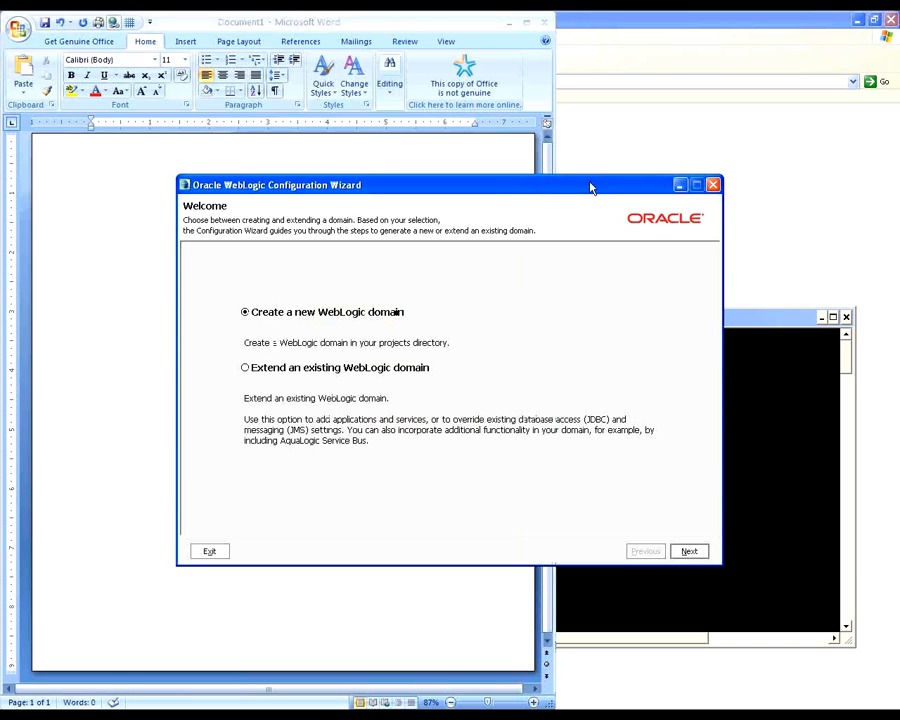
key("alt+Tab")
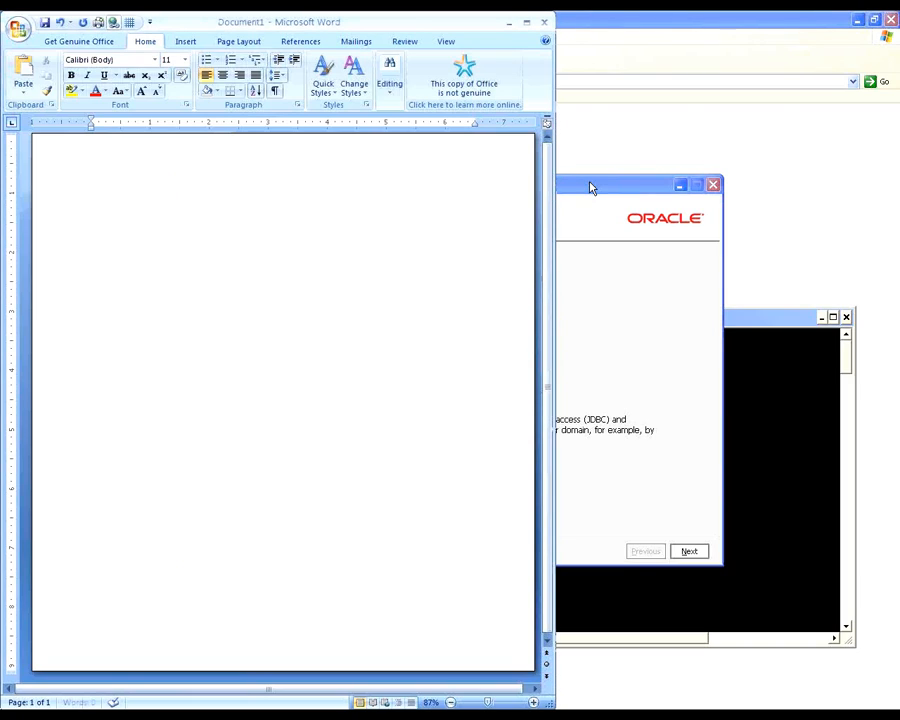
key("ctrl+v")
left_click(590, 188)
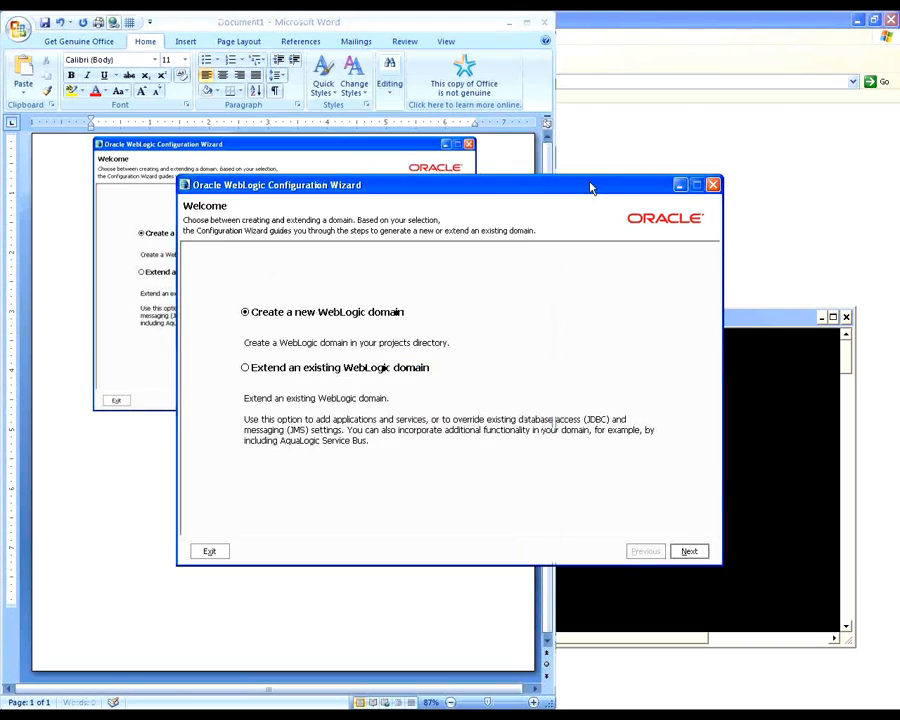
Step: Accept creating a new, automatically configured WebLogic domain, then enter and confirm the administrator's user password
left_click(690, 553)
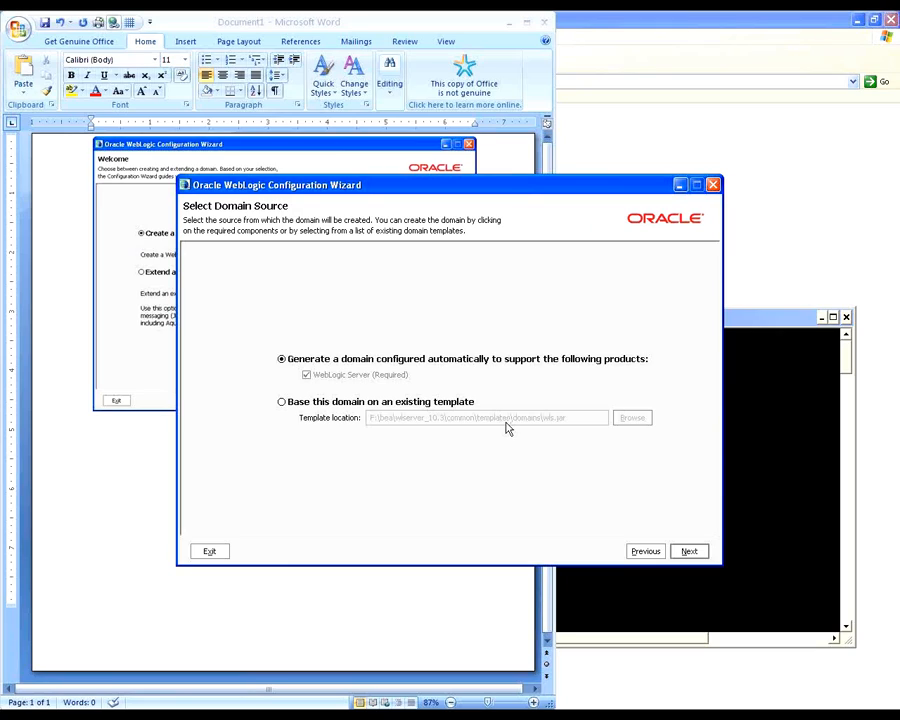
left_click(693, 551)
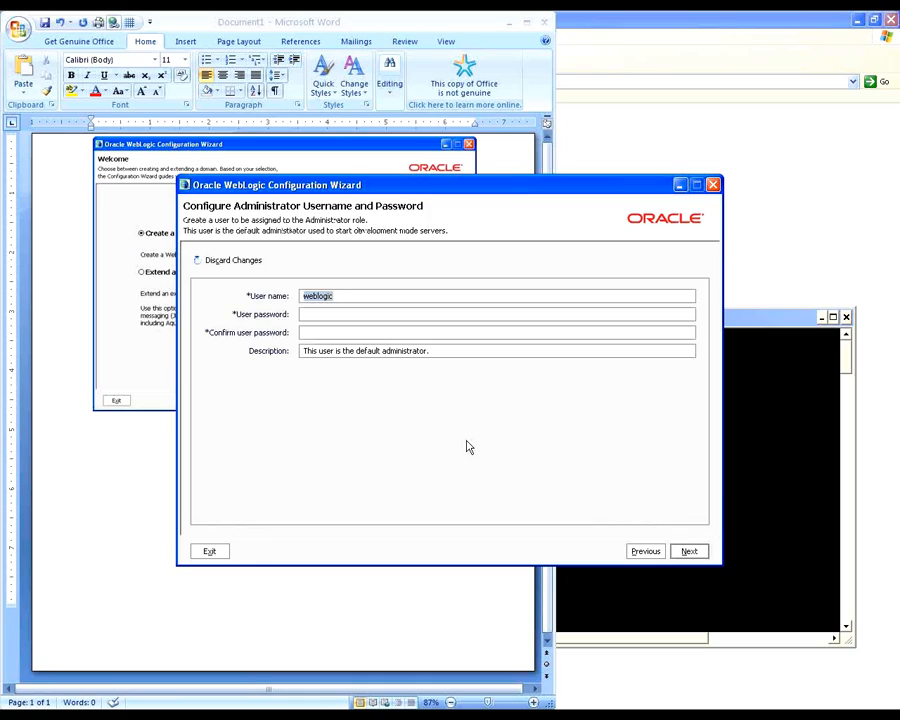
left_click(313, 313)
type("welcome1")
key("Tab")
type("welcome1")
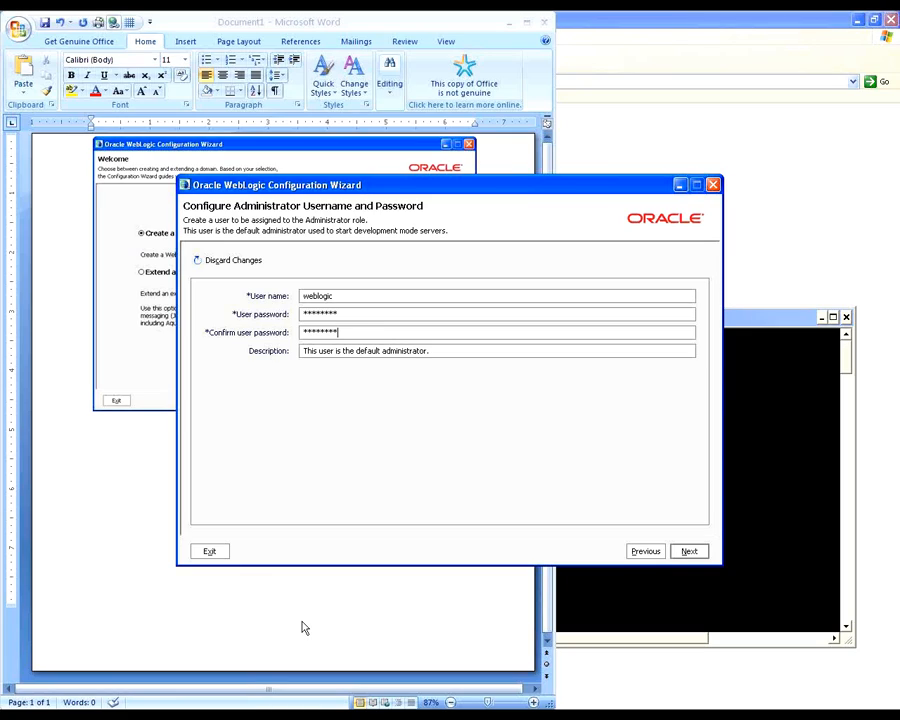
Step: Open Weblogic-pass.txt from E:\WeblogicTraining and add the heading "Weblogic Admin Server" below the existing entries
key("alt+Tab")
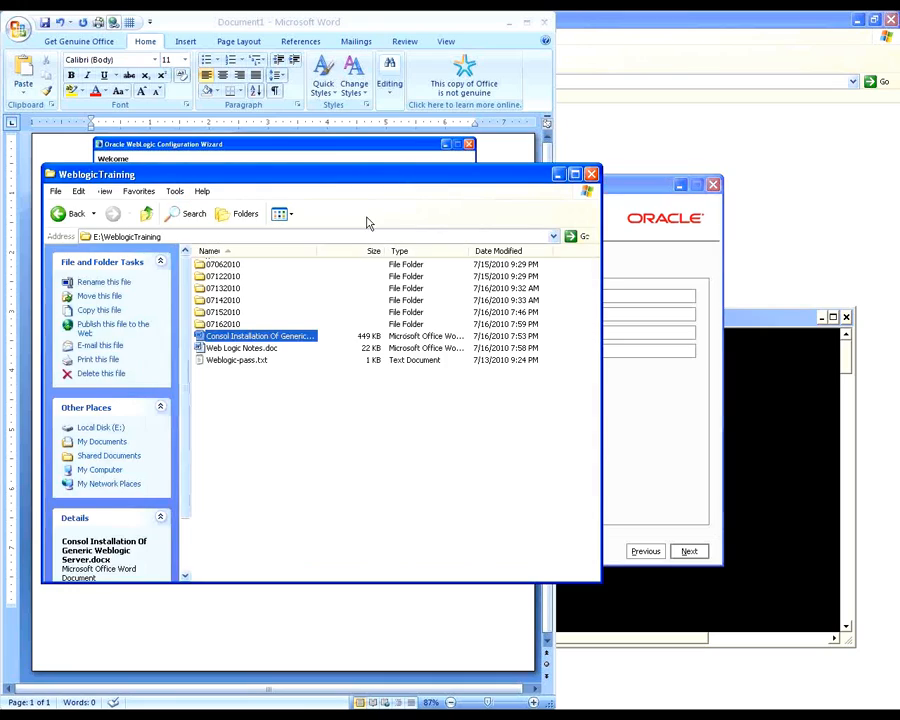
double_click(236, 360)
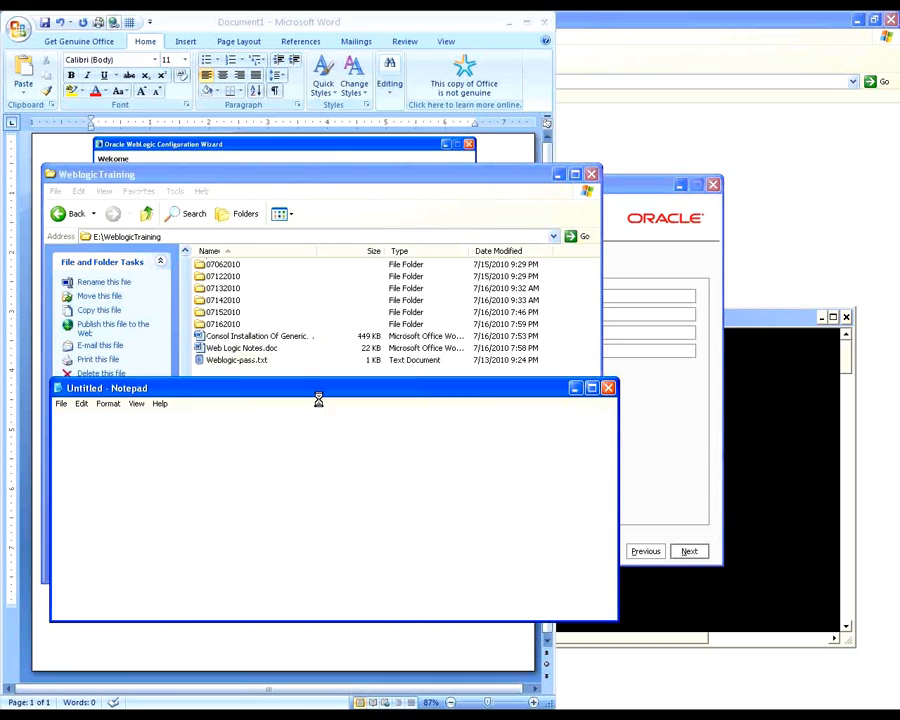
left_click(269, 459)
key("Return")
key("Return")
type("weblogic ")
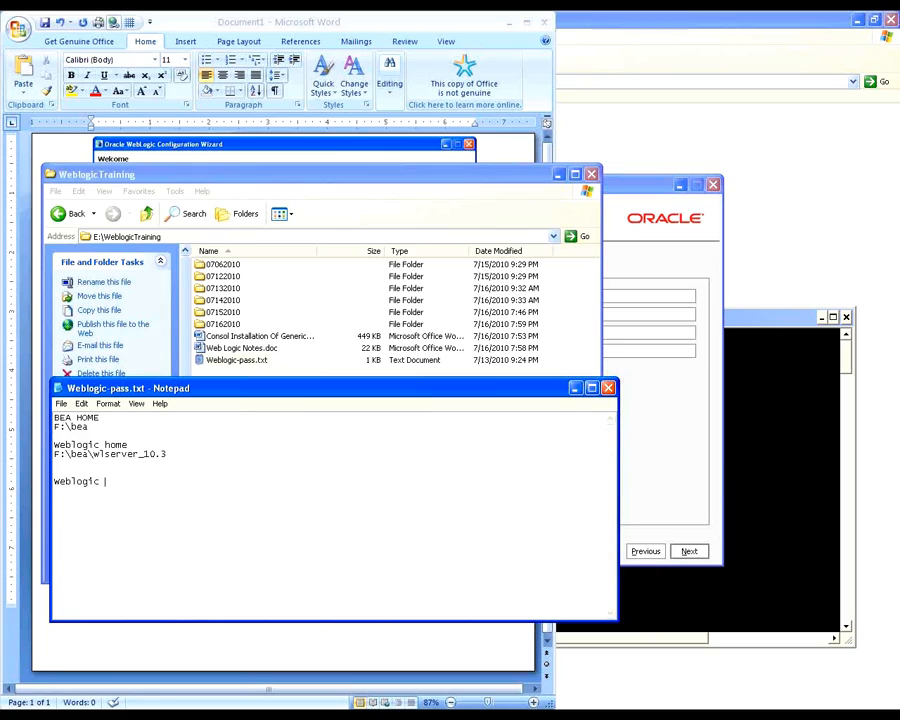
type("Admin Server")
Step: Record the administrator's user name and password under the Weblogic Admin Server heading, then return to the WeblogicTraining folder
key("Return")
type("weblogic")
key("Return")
type("Password: weblogic")
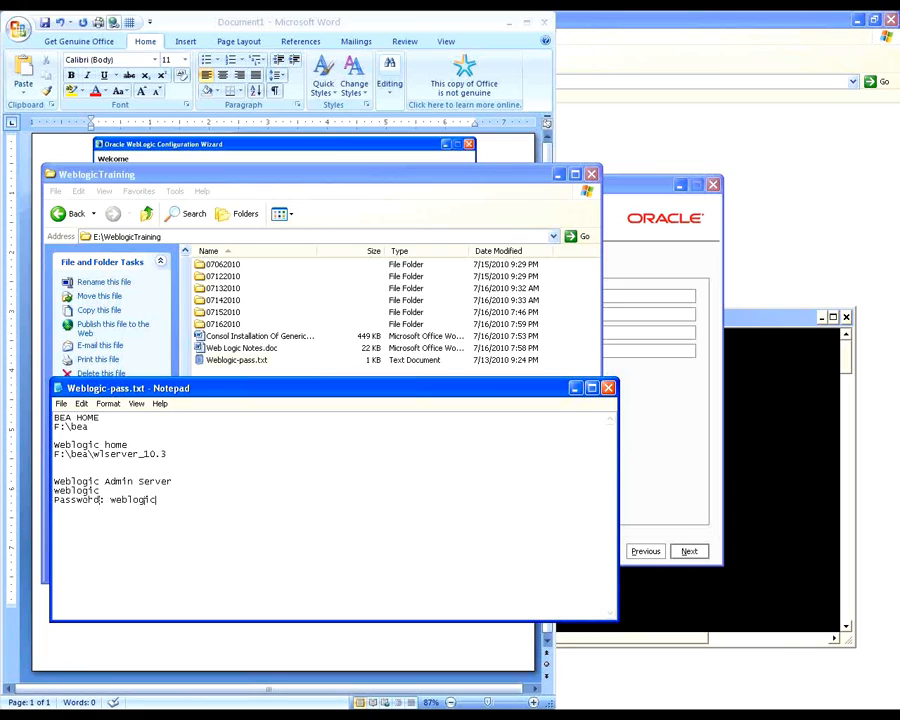
left_click(237, 359)
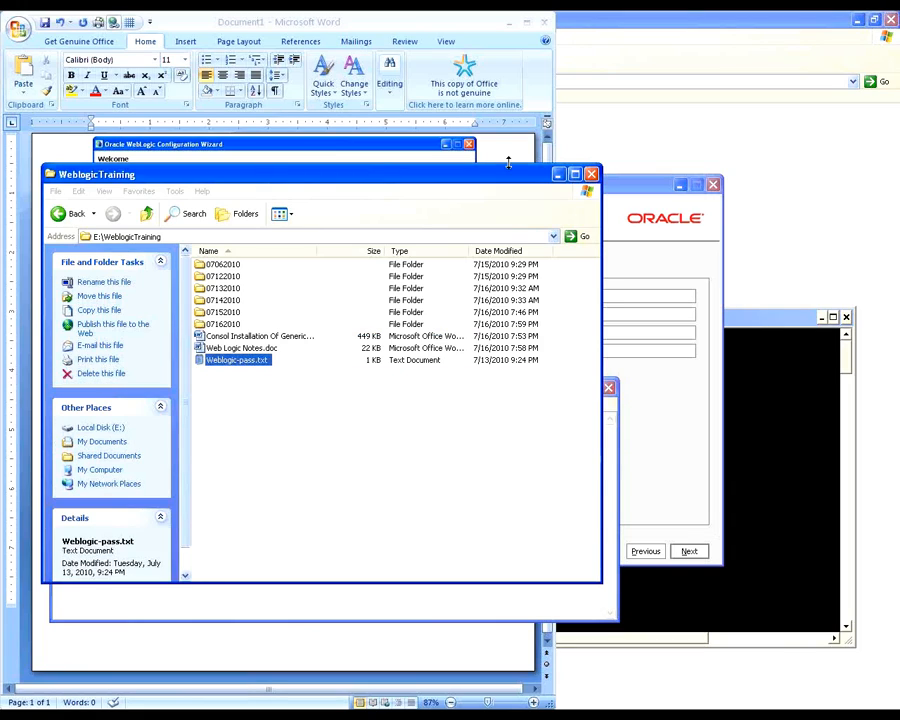
Step: Check the wizard's administrator password fields, then correct the administrator password recorded in Weblogic-pass.txt by adding its missing final digit
left_click(656, 181)
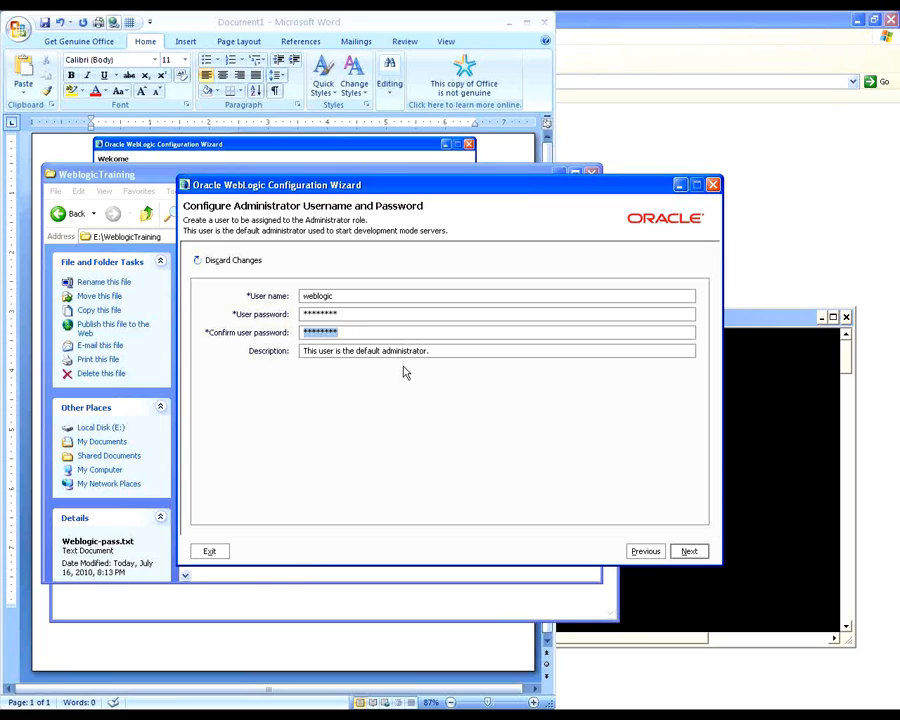
left_click(387, 332)
key("alt+Tab")
key("alt+Tab")
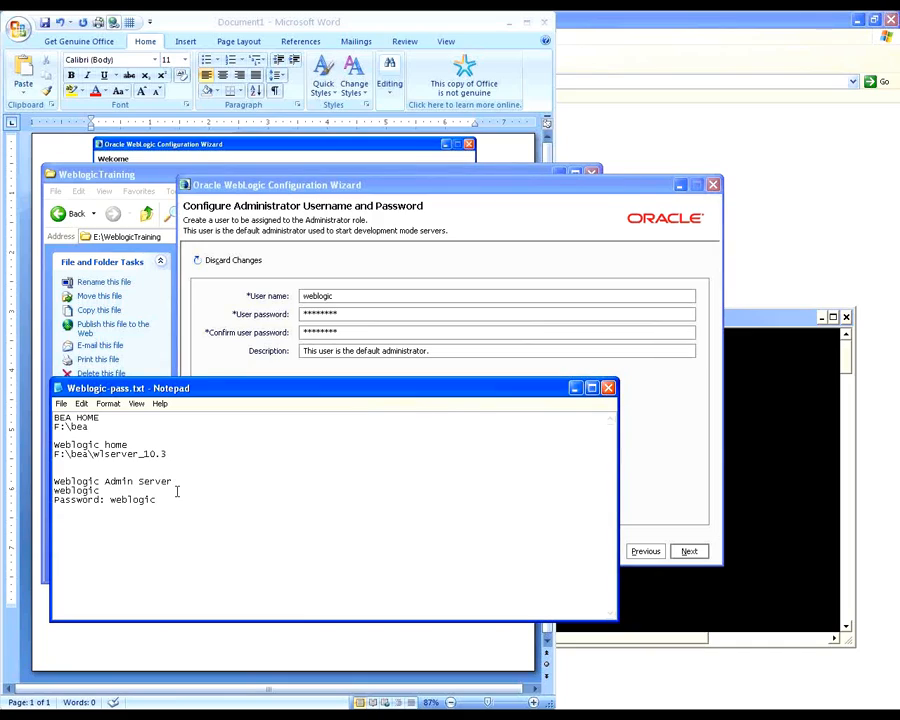
type("1")
Step: Return to the Configuration Wizard and replace both the user password and its confirmation with the corrected administrator password
left_click(392, 318)
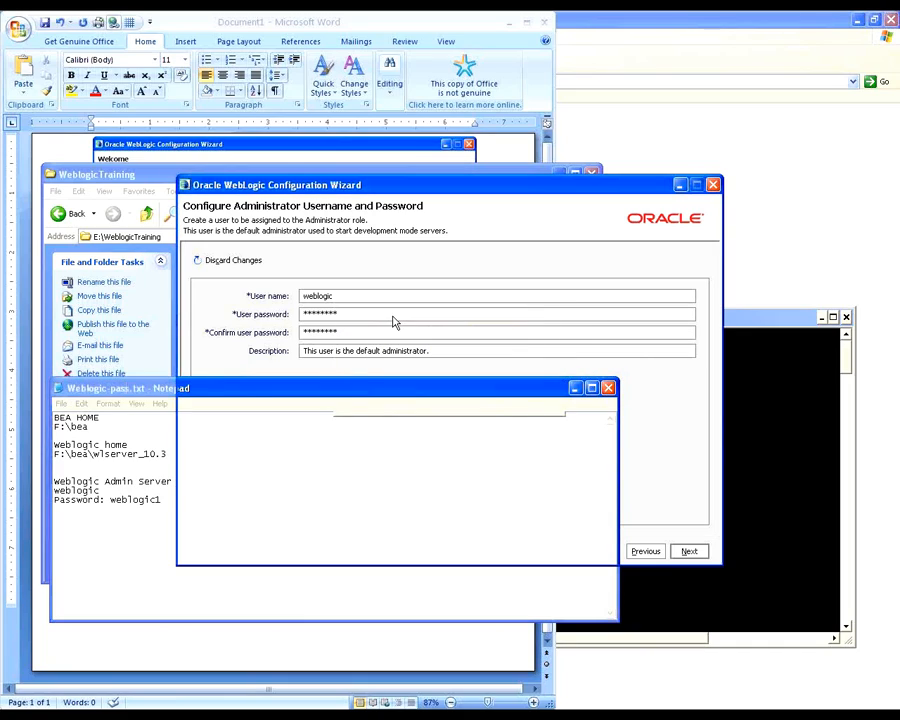
double_click(360, 313)
type("weblogic1")
double_click(346, 330)
type("weblogic1")
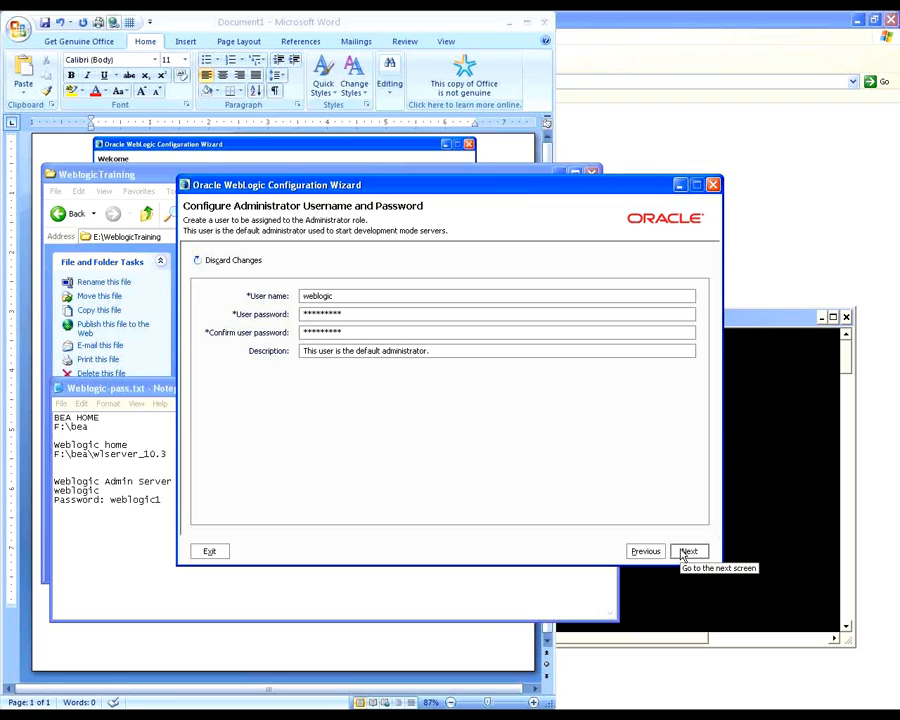
Step: Re-enter the administrator's user password and its confirmation, then continue to the server start mode and JDK page
double_click(363, 313)
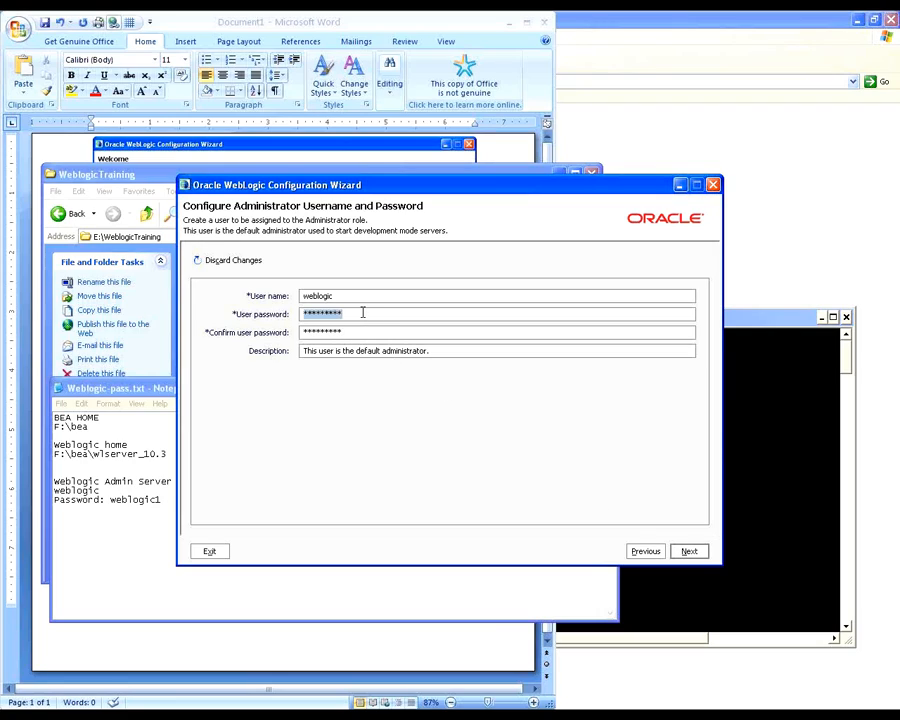
type("weblogic1")
double_click(358, 329)
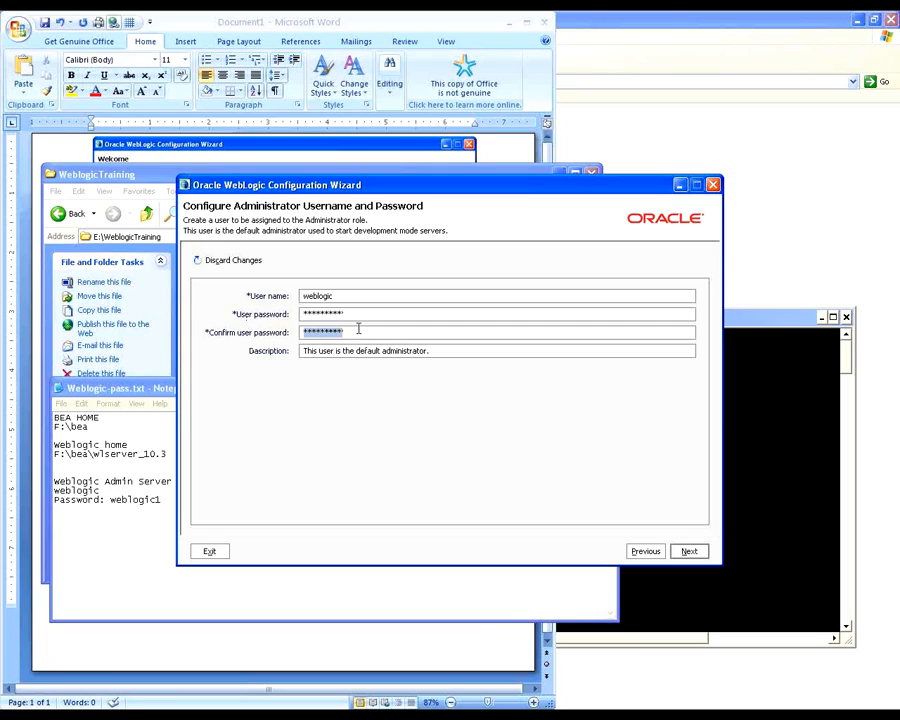
type("weblogic1")
left_click(689, 550)
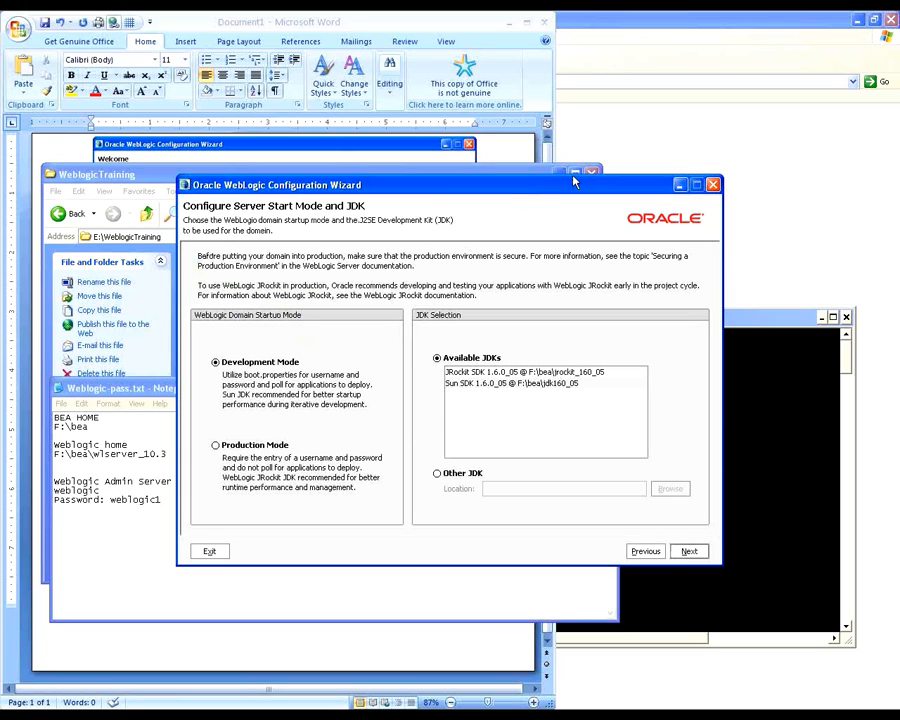
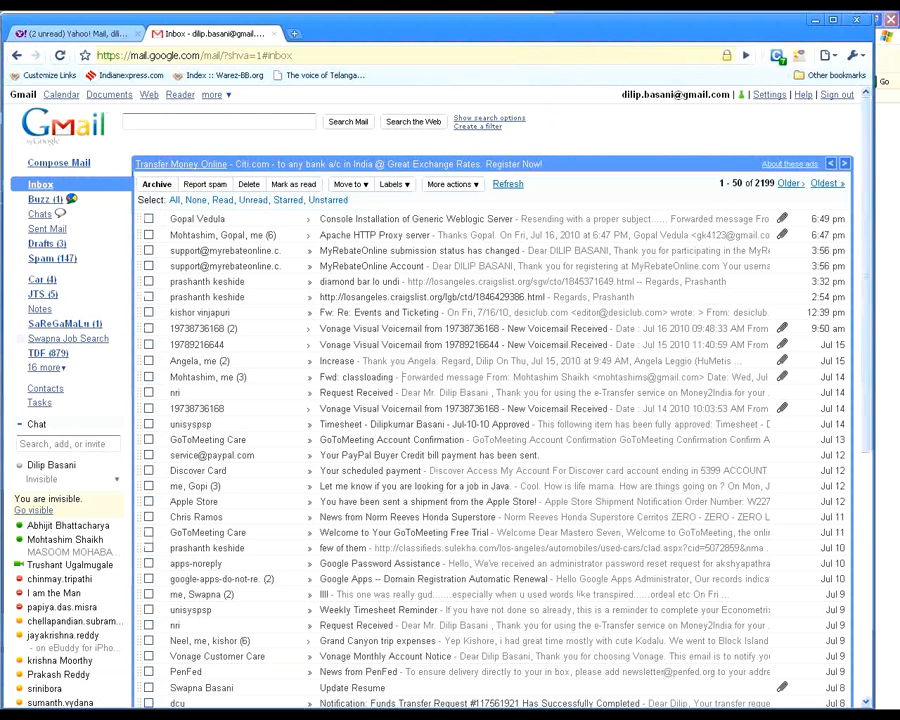
Step: Switch to Chrome, search the web for "ibm aix" in a new tab, and open IBM's AIX overview page
key("ctrl+t")
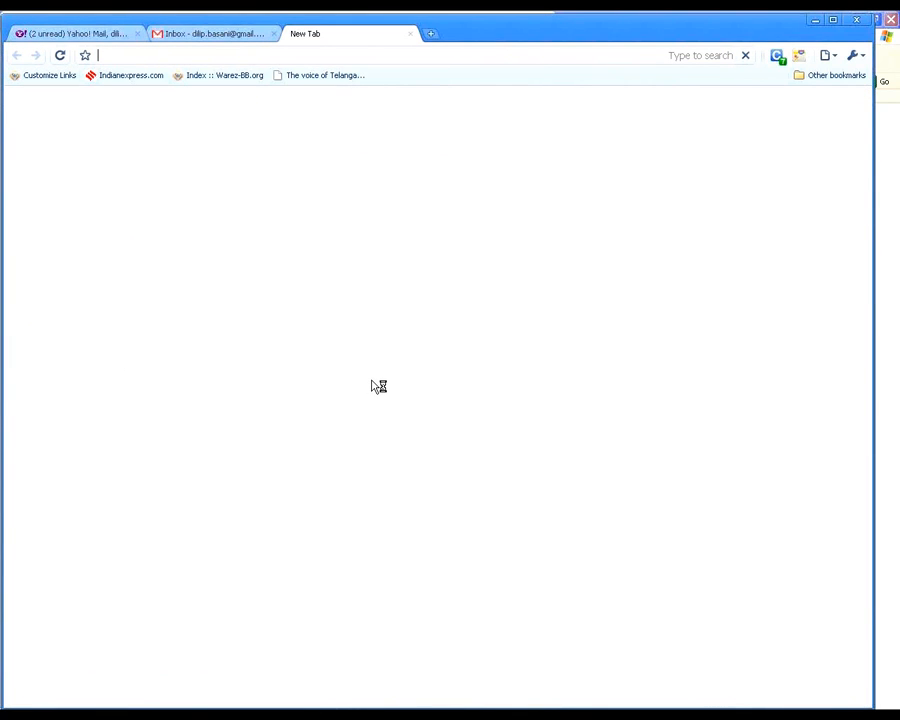
type("ibm aix")
key("Return")
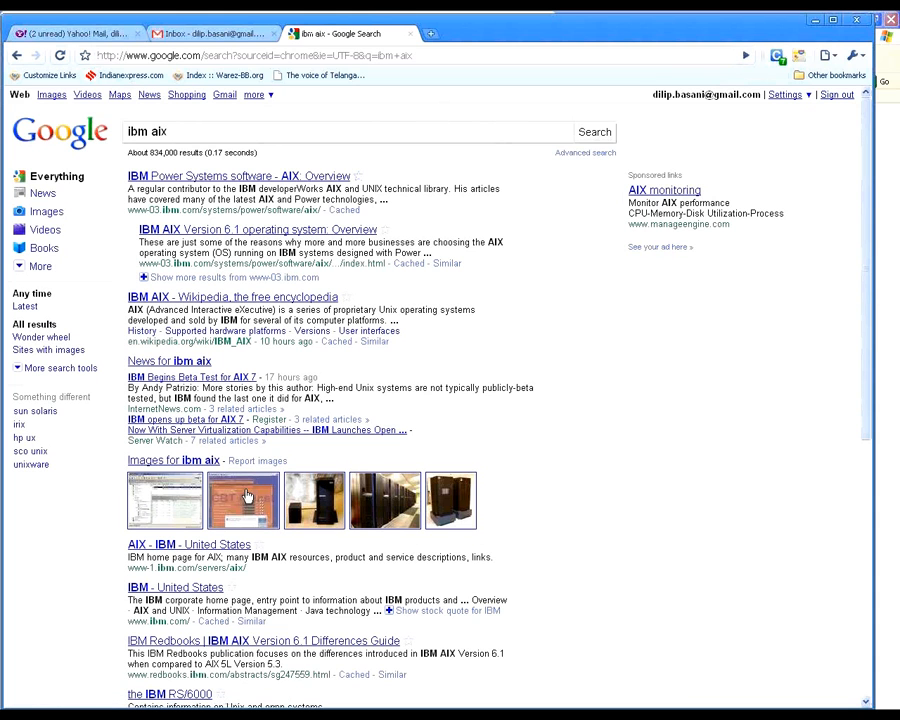
left_click(193, 178)
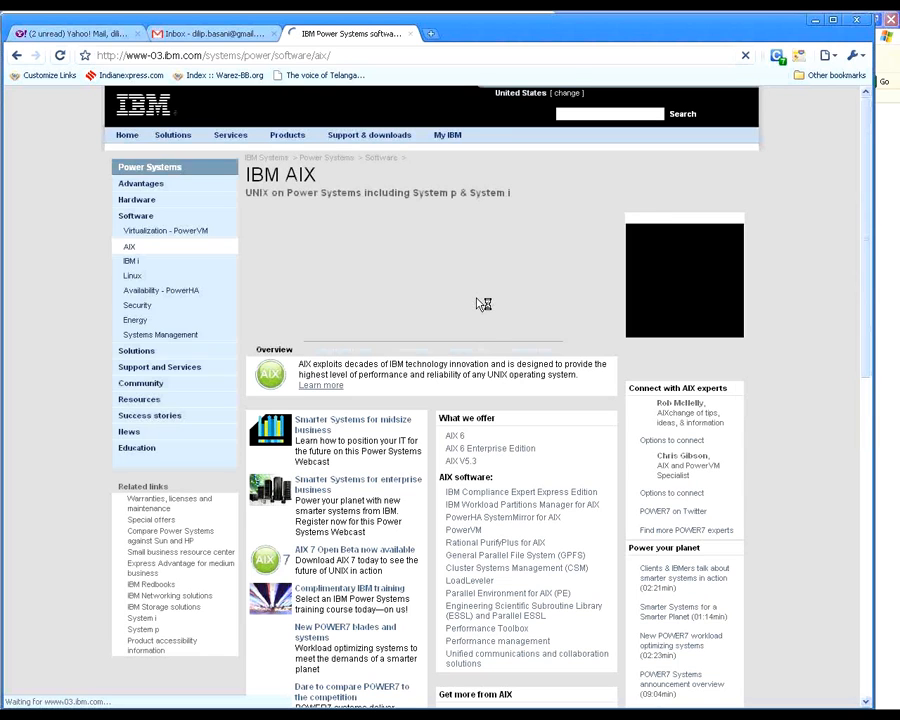
Step: Open the About AIX section and highlight the phrase "AIX operating system comes" in its introductory paragraph
scroll(402, 341, "down", 1)
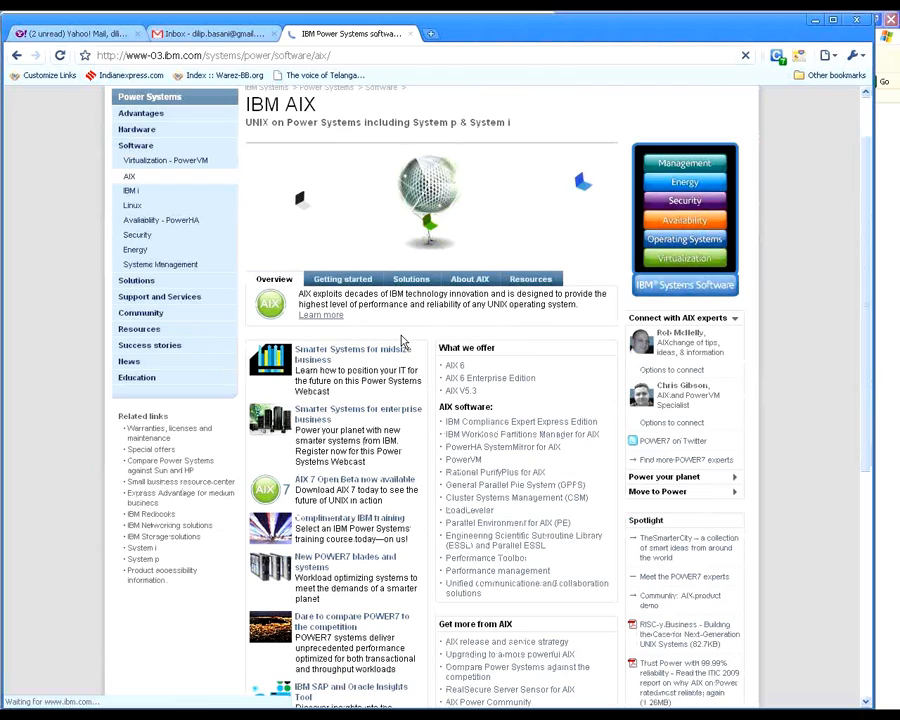
left_click(462, 285)
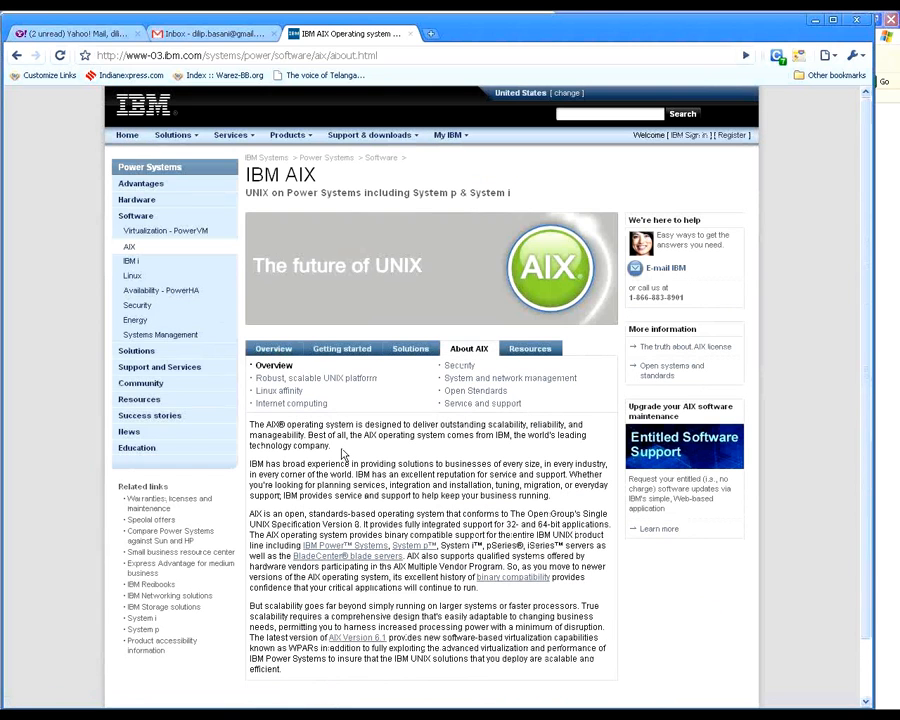
scroll(342, 453, "down", 1)
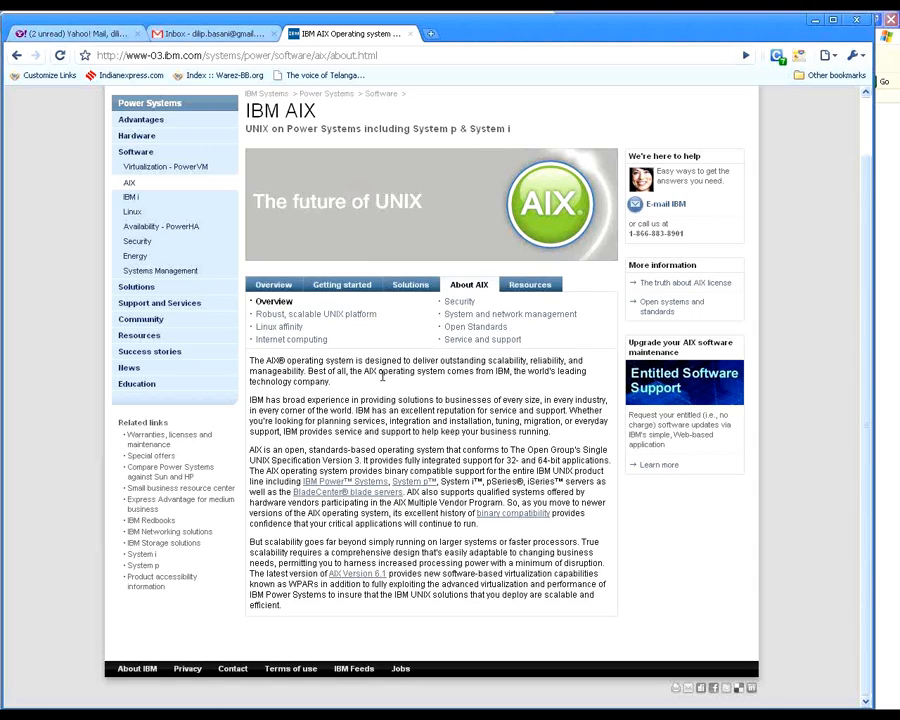
mouse_move(356, 371)
left_mouse_down()
mouse_move(446, 372)
mouse_move(356, 366)
mouse_move(364, 371)
left_mouse_up()
left_click(447, 371)
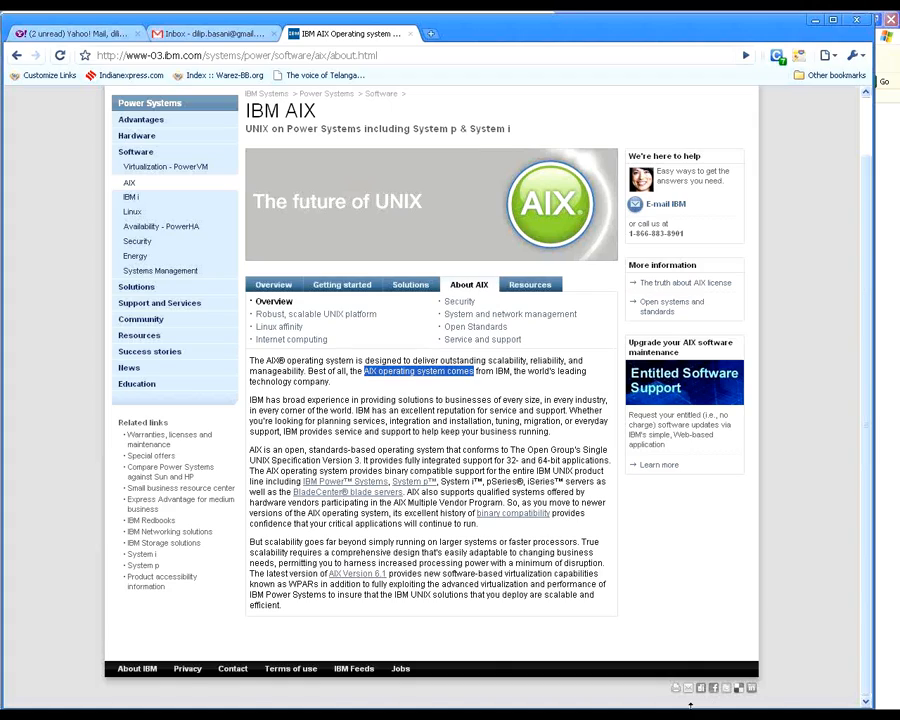
left_click(505, 715)
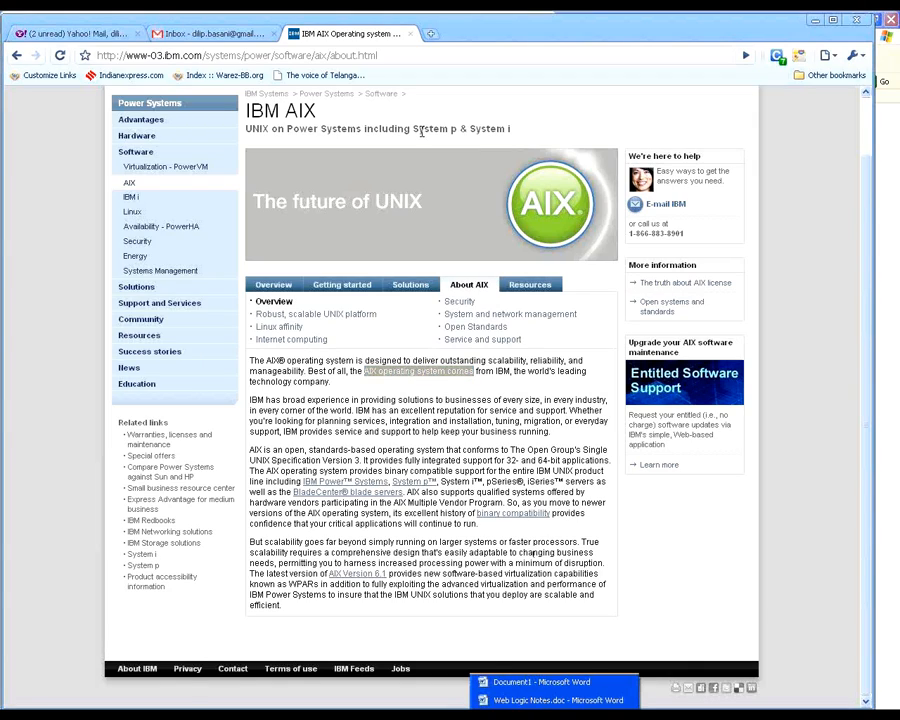
Step: Search the web for "ibm jdk" and open the developerWorks IBM developer kits page
left_click(411, 49)
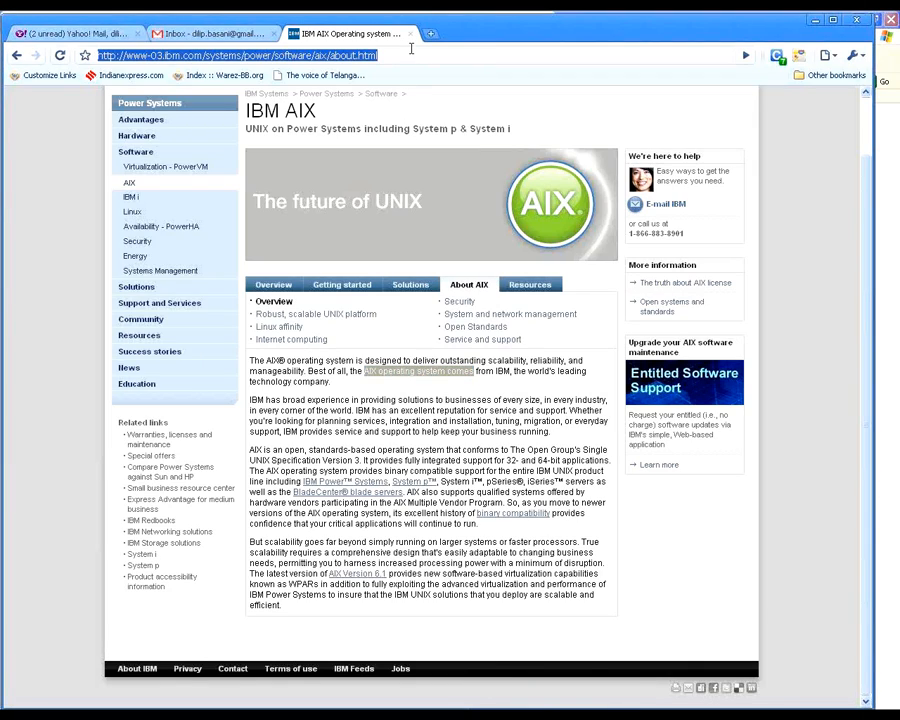
type("ibm jdk")
key("Return")
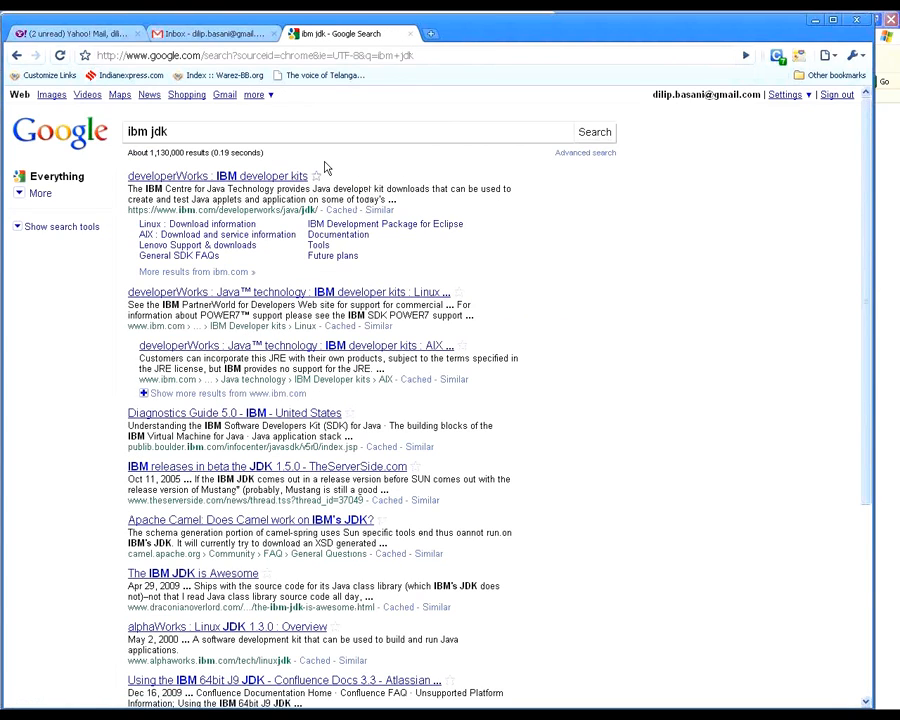
left_click(290, 178)
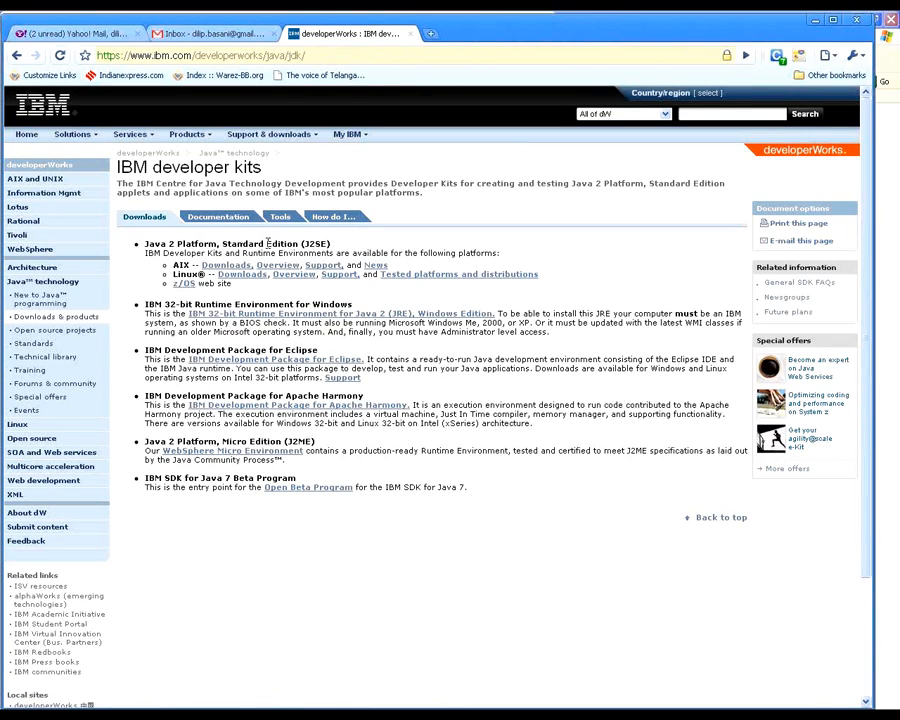
Step: Highlight the Java 2 Platform, Standard Edition (J2SE) heading and its description of developer kits and runtime environments
triple_click(268, 244)
left_click(150, 244)
left_click_drag(160, 253, 297, 250)
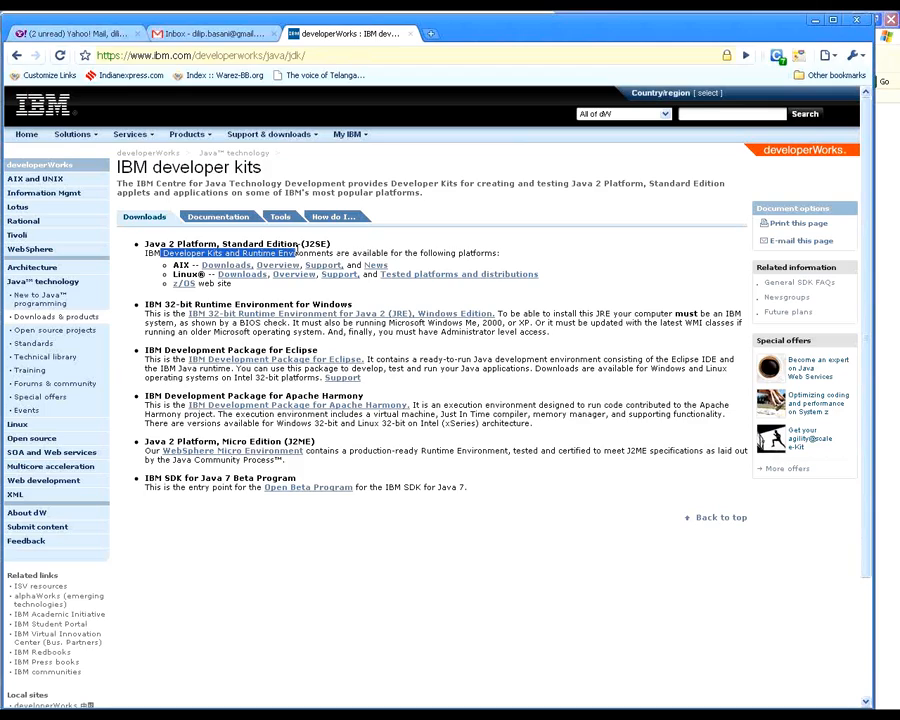
left_click(297, 252)
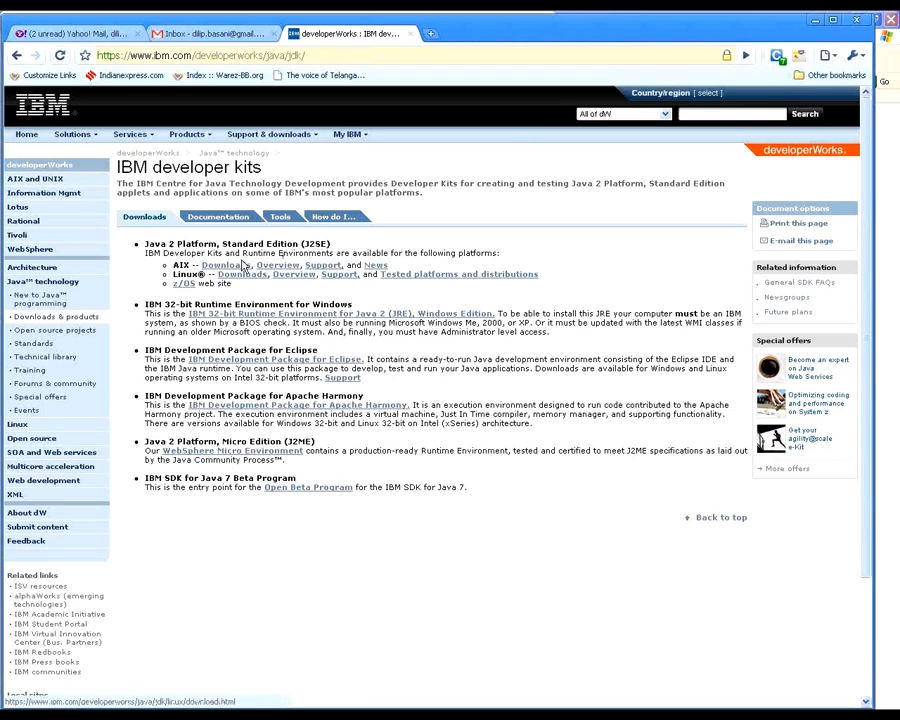
left_click_drag(331, 244, 148, 242)
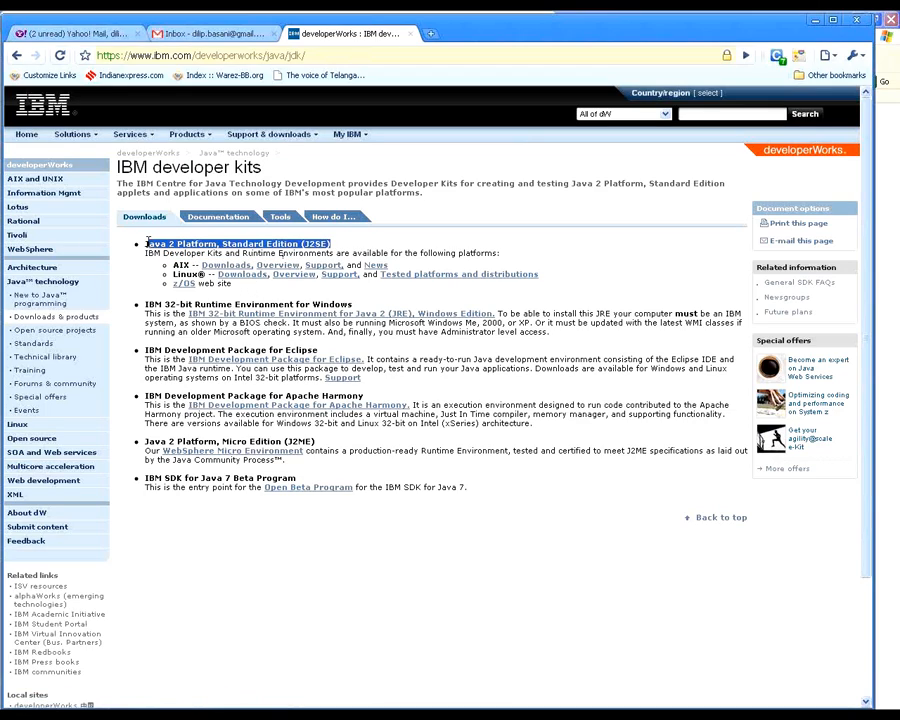
left_click(248, 285)
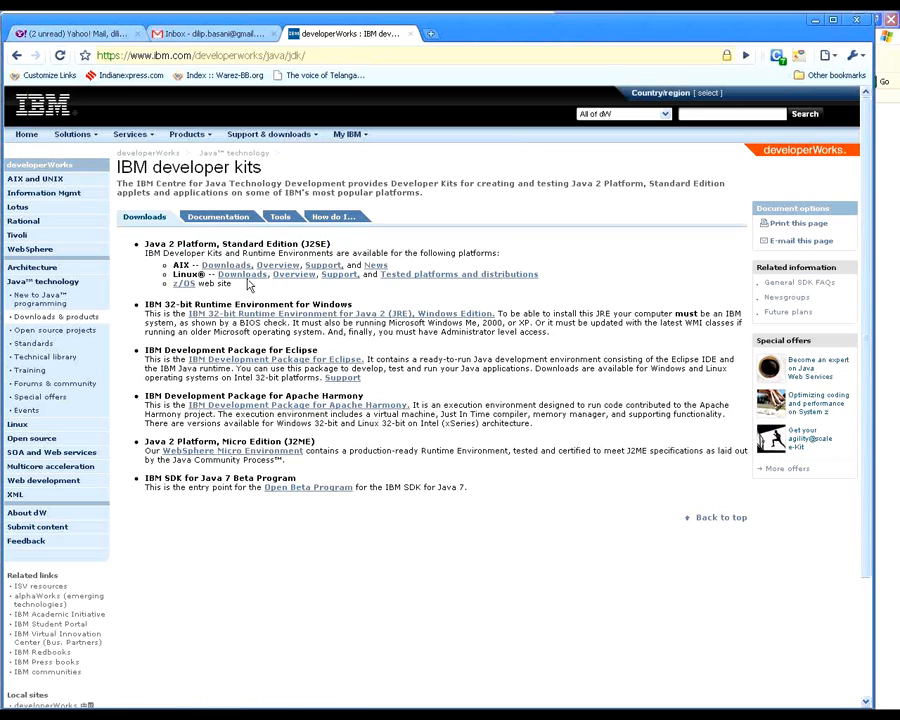
Step: Examine the Java SDK table on the AIX downloads page, then go back to the IBM developer kits page
left_click(230, 265)
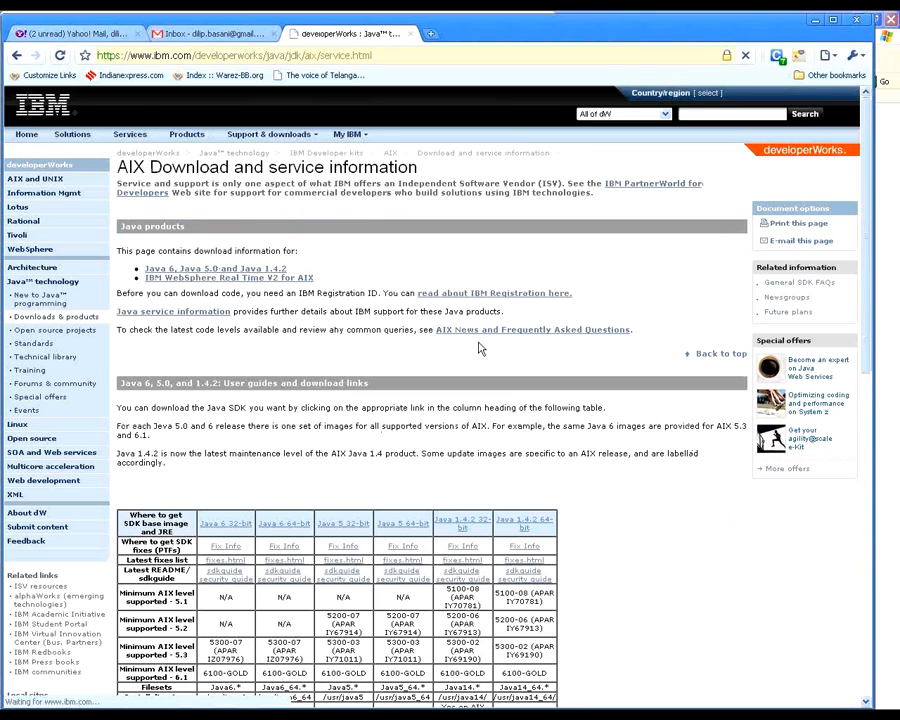
scroll(479, 348, "down", 3)
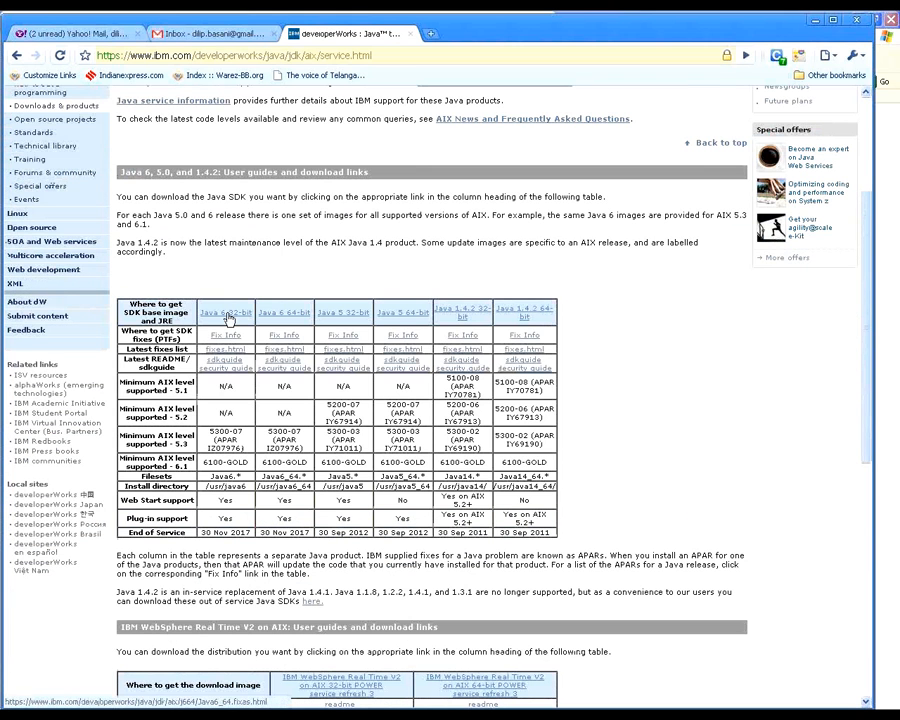
scroll(283, 317, "up", 1)
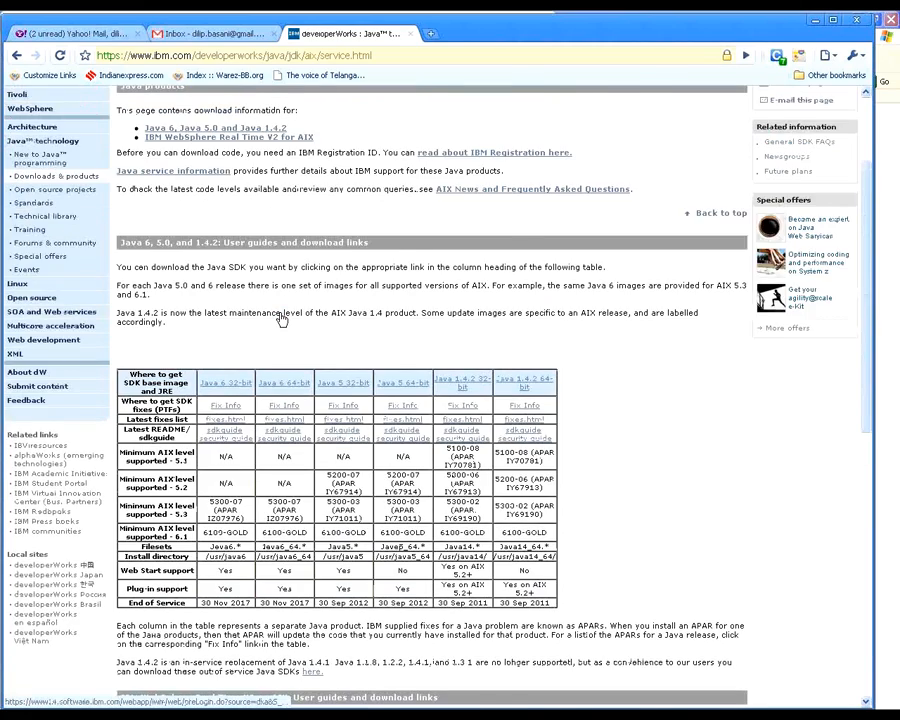
scroll(283, 317, "up", 1)
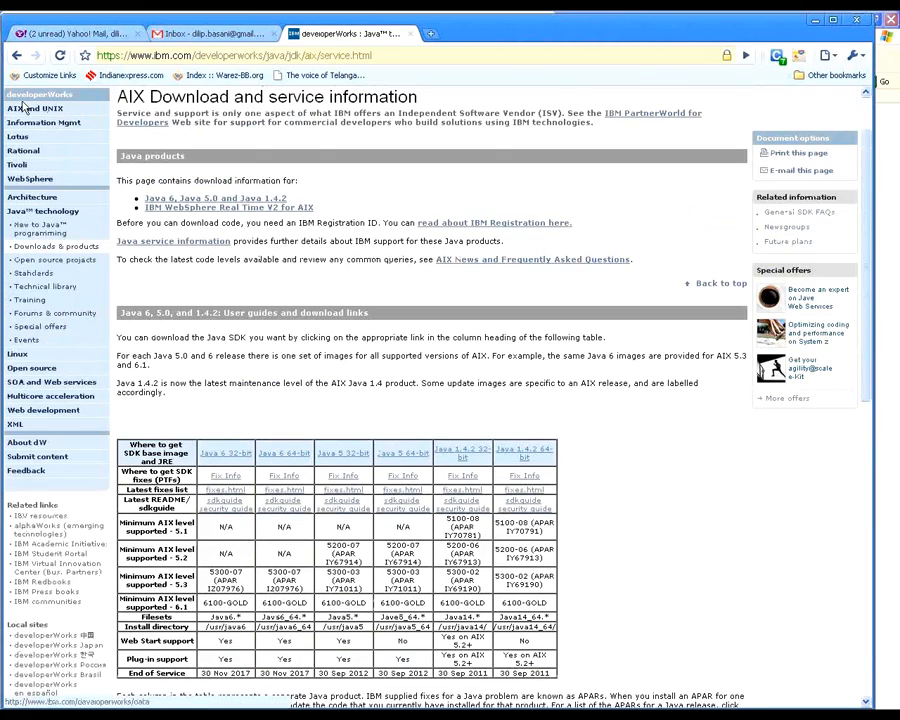
left_click(24, 53)
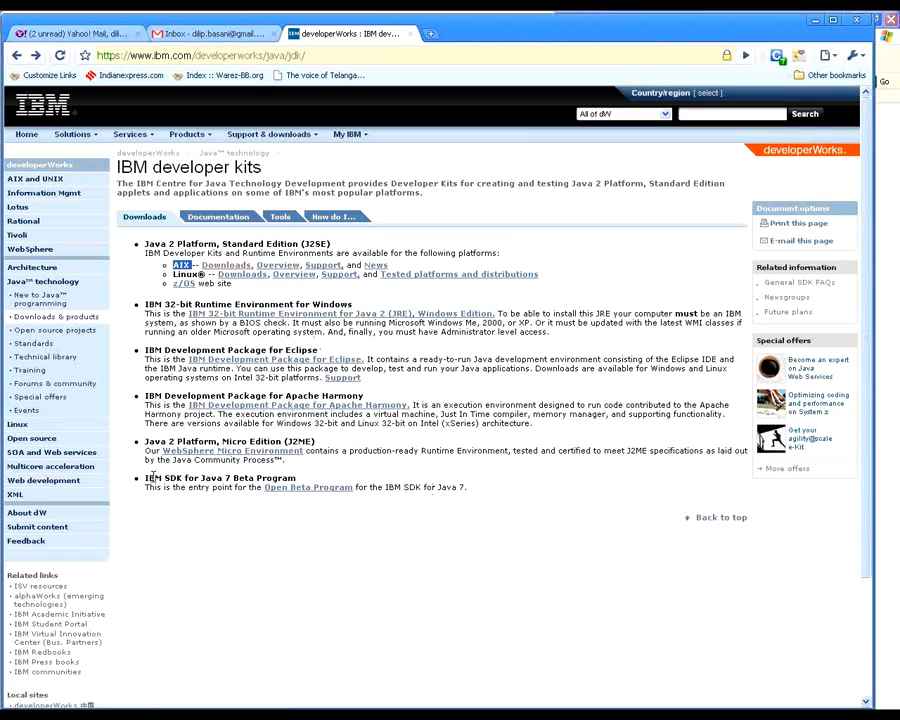
Step: Highlight the IBM SDK for Java 7 Beta Program entry and its description, then return to the WebLogic Configuration Wizard
left_click_drag(148, 478, 276, 477)
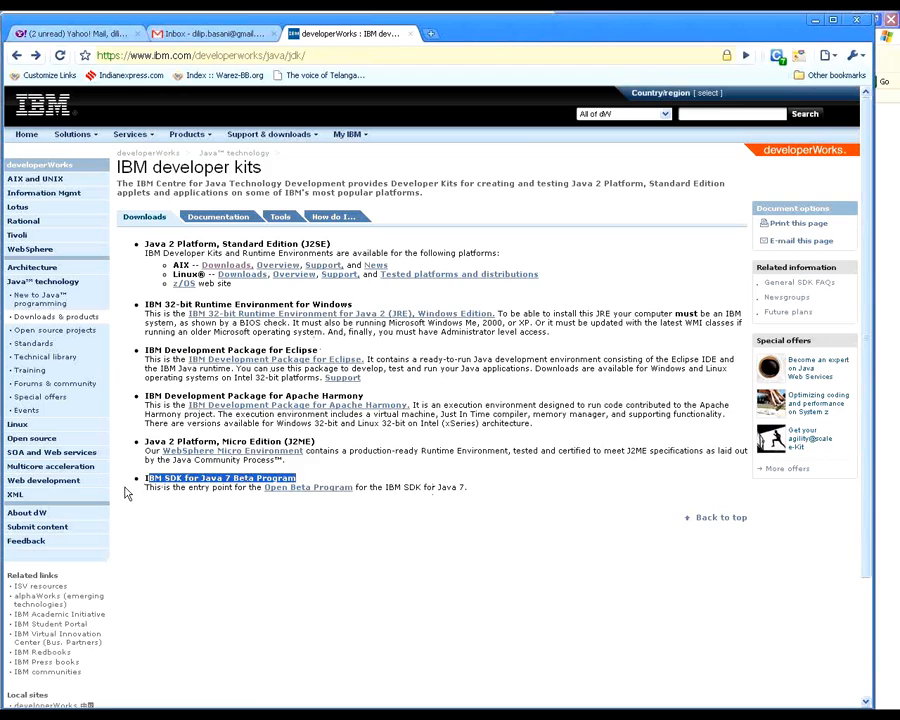
left_click_drag(149, 487, 231, 487)
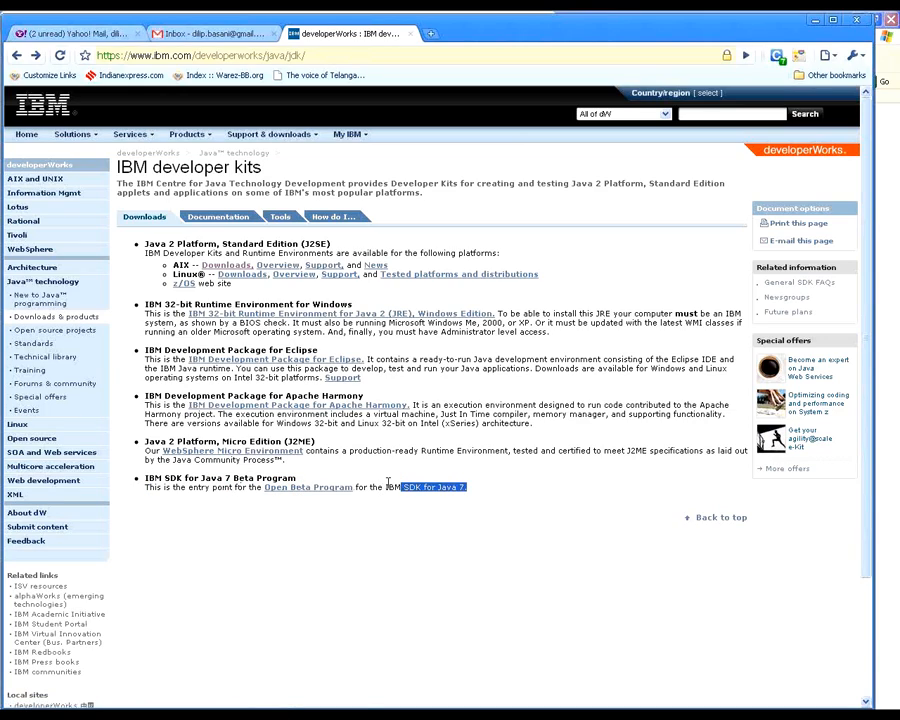
triple_click(402, 487)
left_click(510, 496)
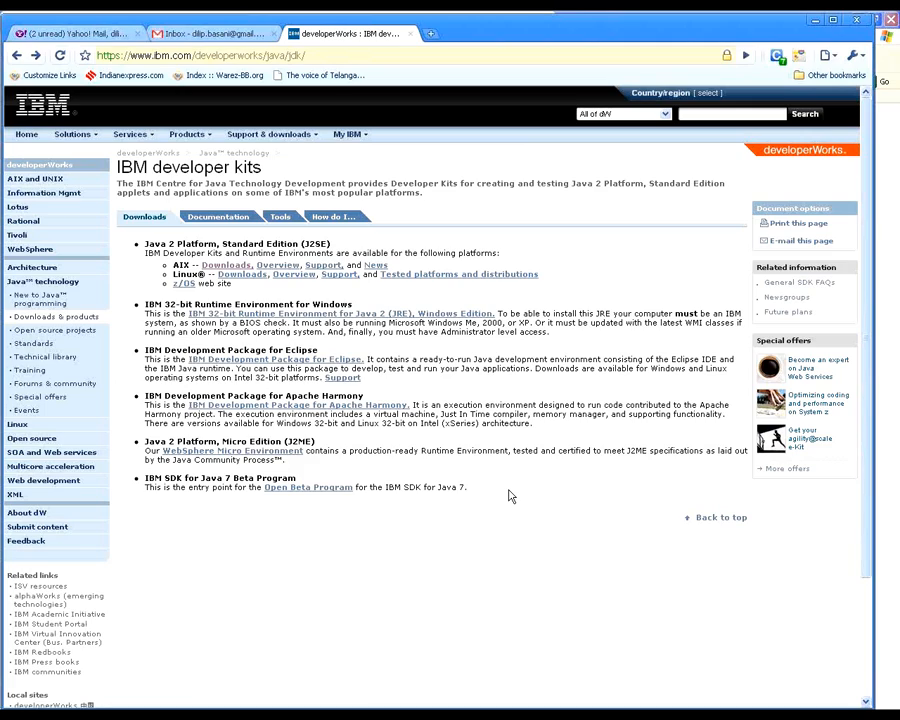
left_click(512, 716)
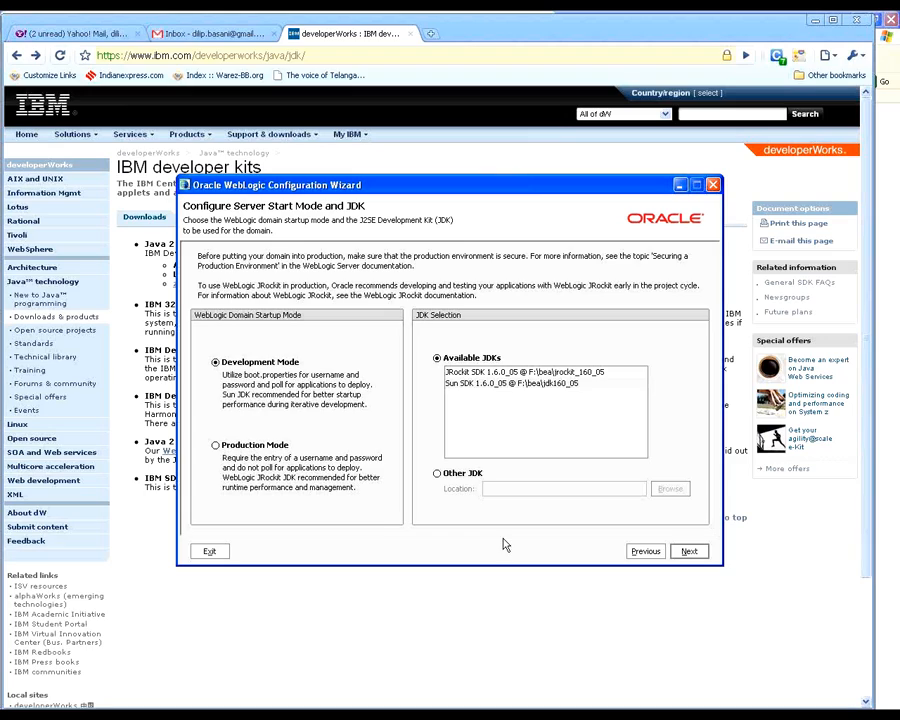
Step: Try Production Mode as the domain startup mode, switching the JDK selection between Sun SDK and JRockit SDK 1.6.0_05
left_click(215, 449)
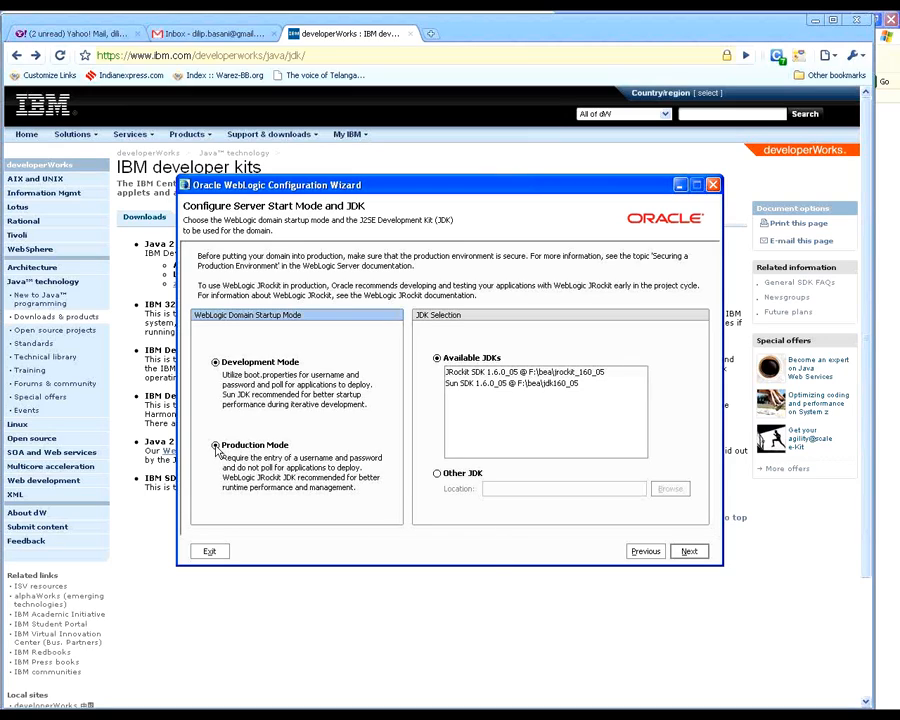
left_click(468, 385)
left_click(470, 373)
left_click(472, 386)
left_click(473, 374)
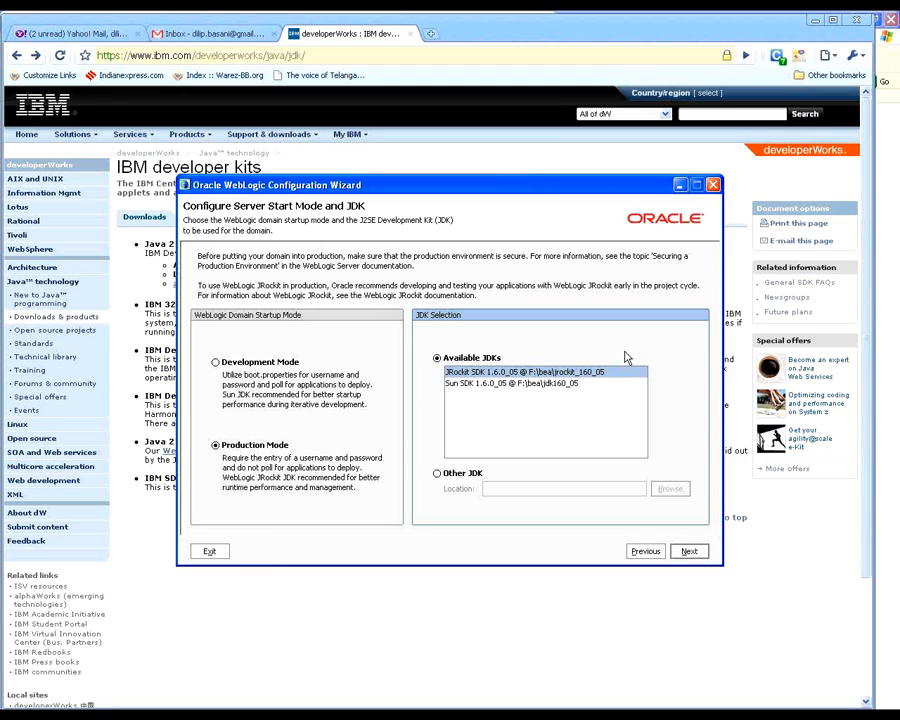
left_click(533, 385)
left_click(527, 373)
Step: Set the domain startup mode to Development Mode and continue to the environment and services customization page
left_click(255, 363)
left_click(243, 450)
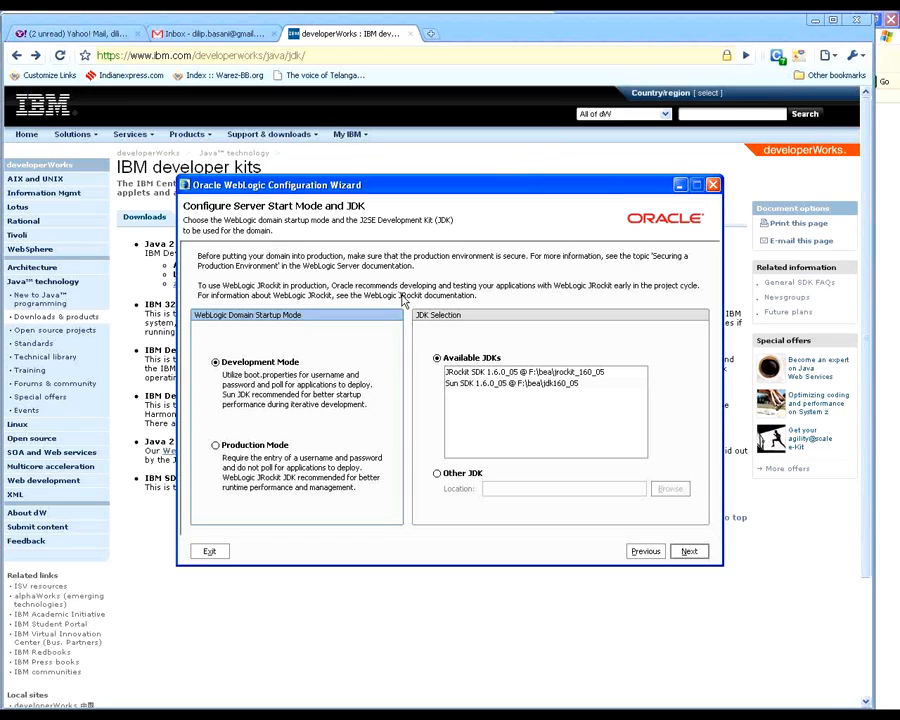
left_click(689, 551)
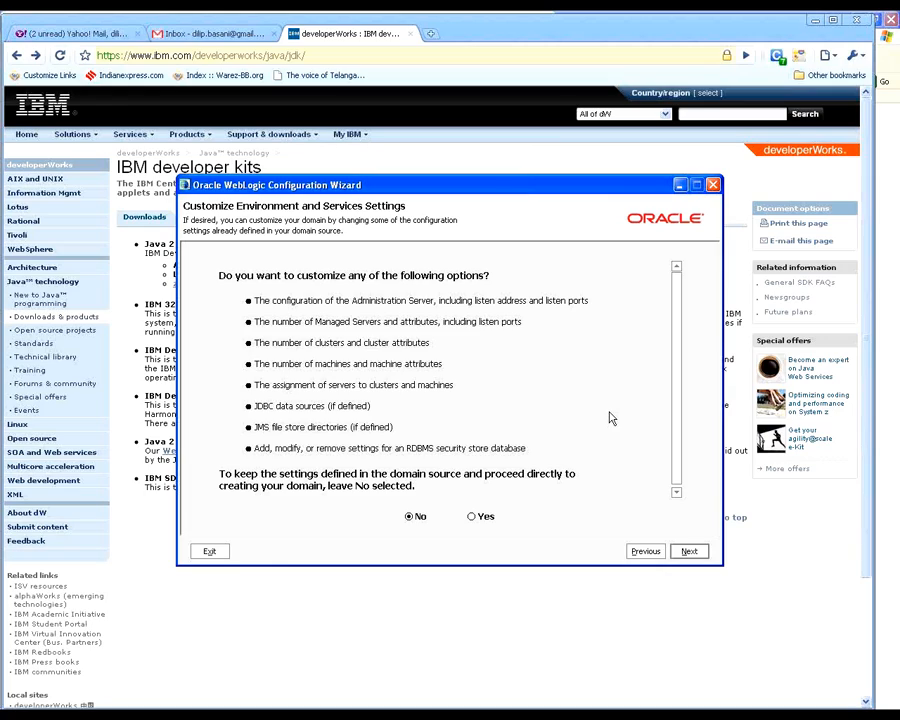
Step: Choose Yes to customize the domain options and continue past the RDBMS security store page without changing its settings
left_click(476, 518)
left_click(676, 492)
left_click(690, 552)
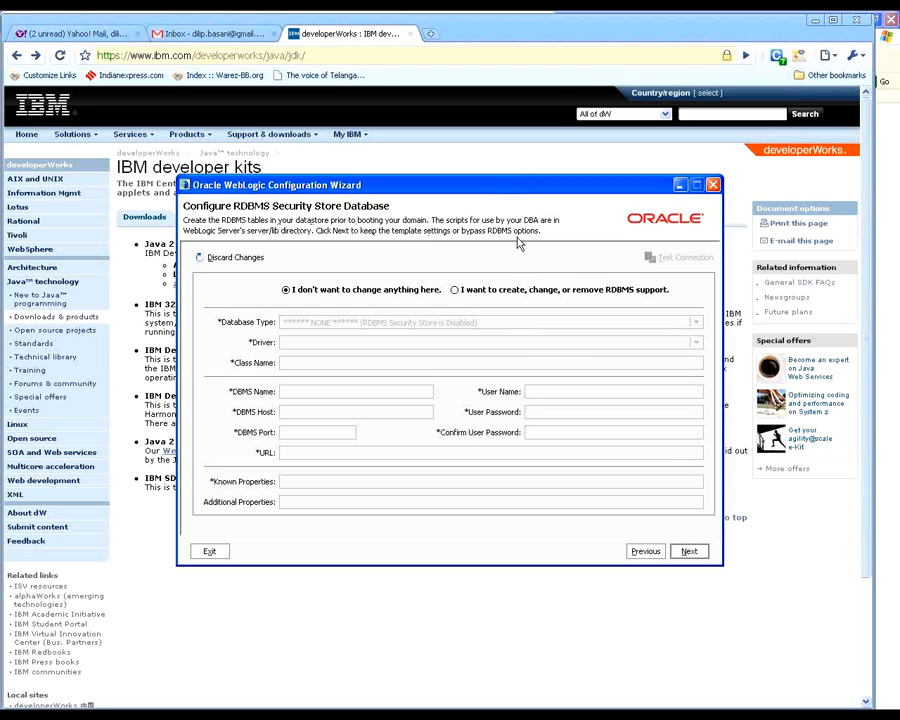
left_click(690, 552)
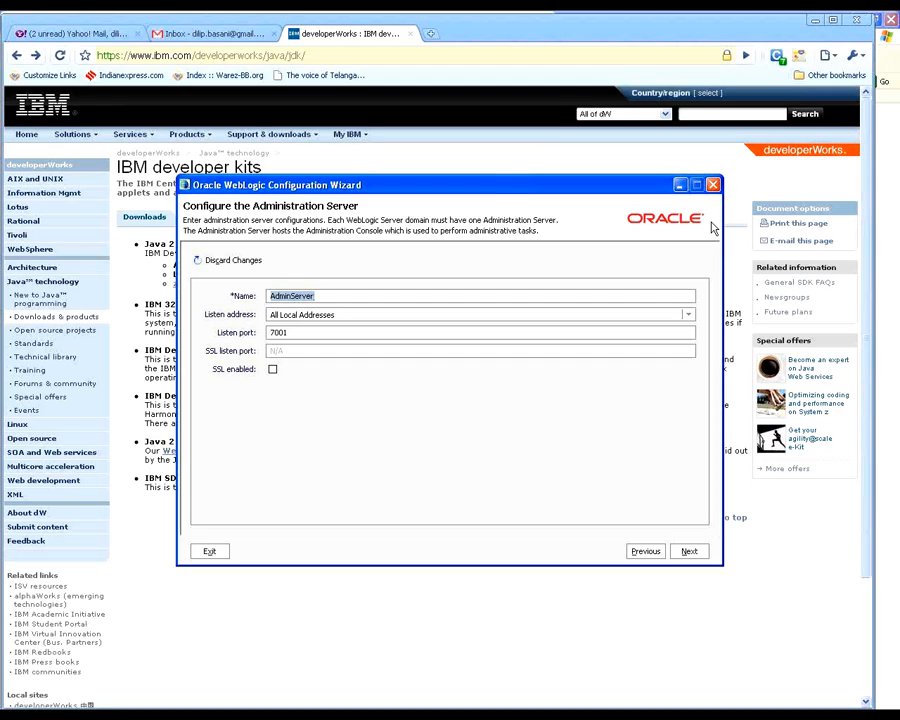
Step: Keep the administration server name AdminServer and set its listen address to localhost
key("End")
key("ctrl+a")
key("Right")
key("Tab")
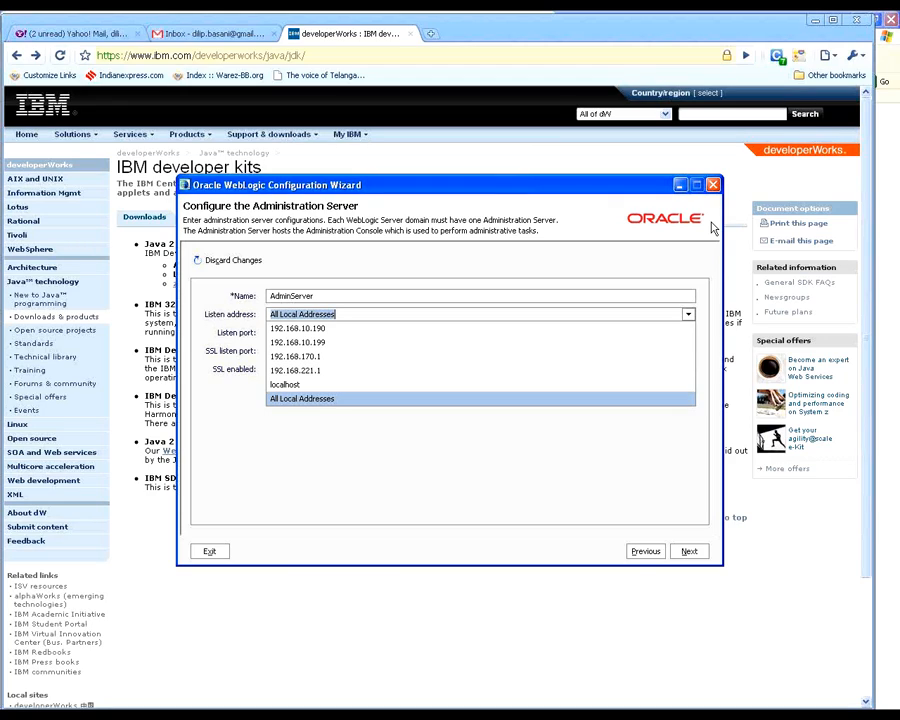
key("Up")
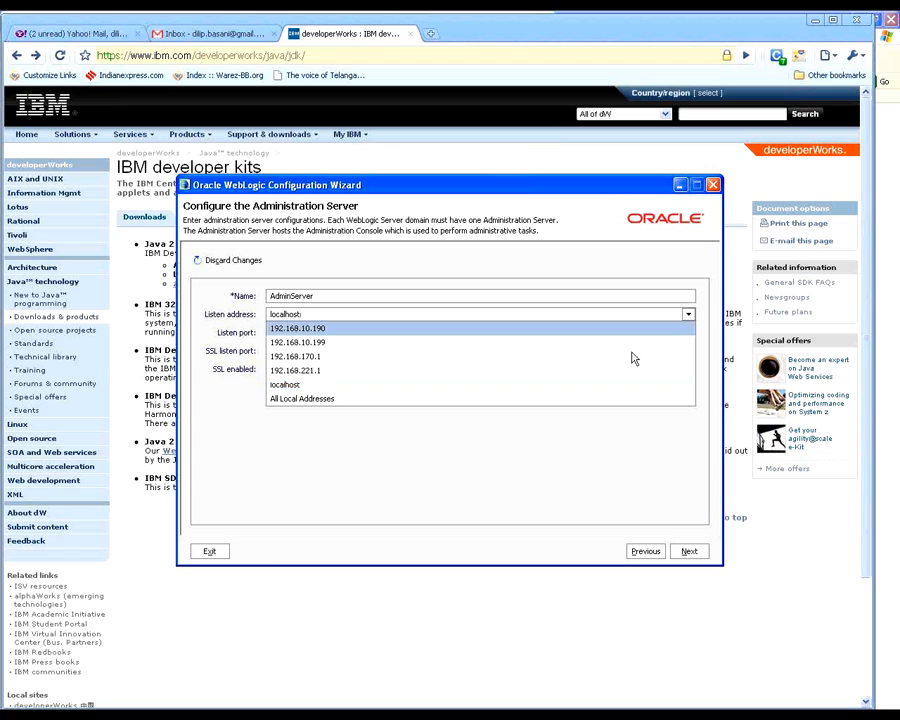
Step: Open a new command prompt and display the full network adapter configuration with ipconfig /all
left_click(300, 714)
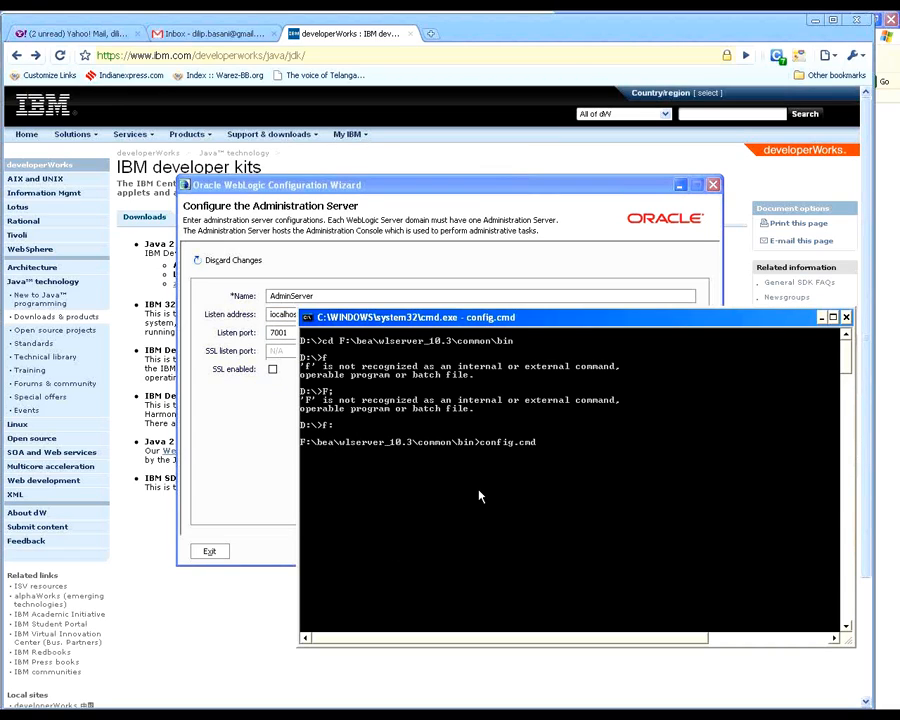
left_click(50, 714)
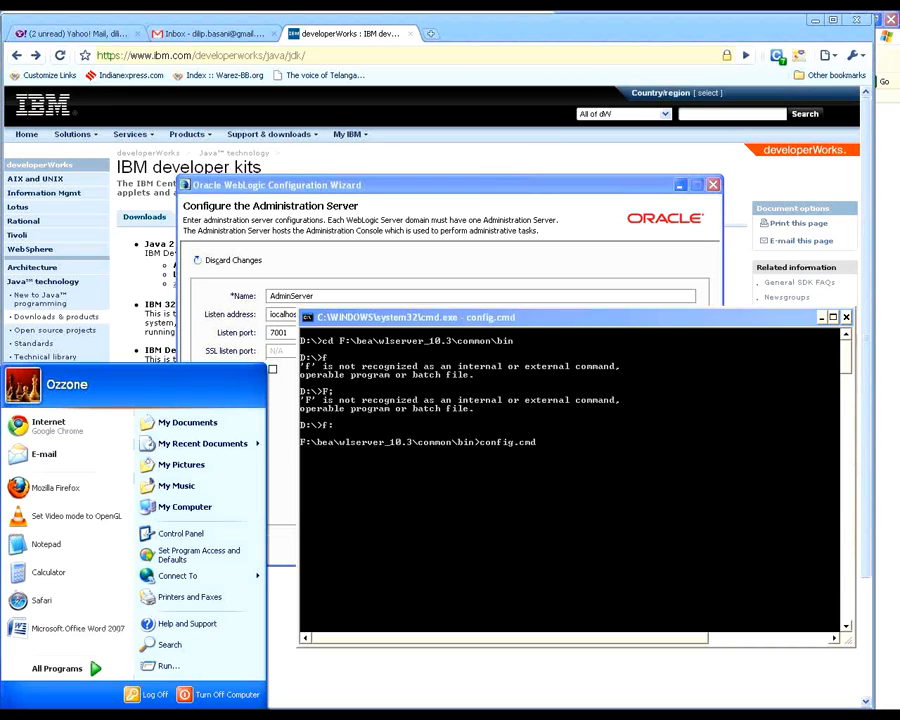
left_click(197, 669)
type("cmd")
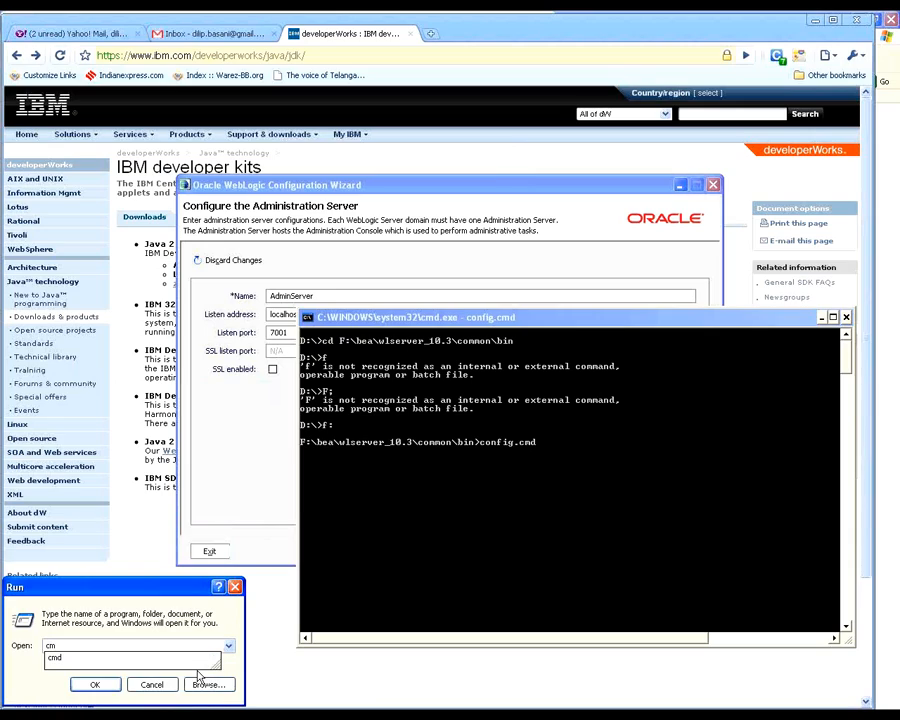
key("Return")
type("ipconfi")
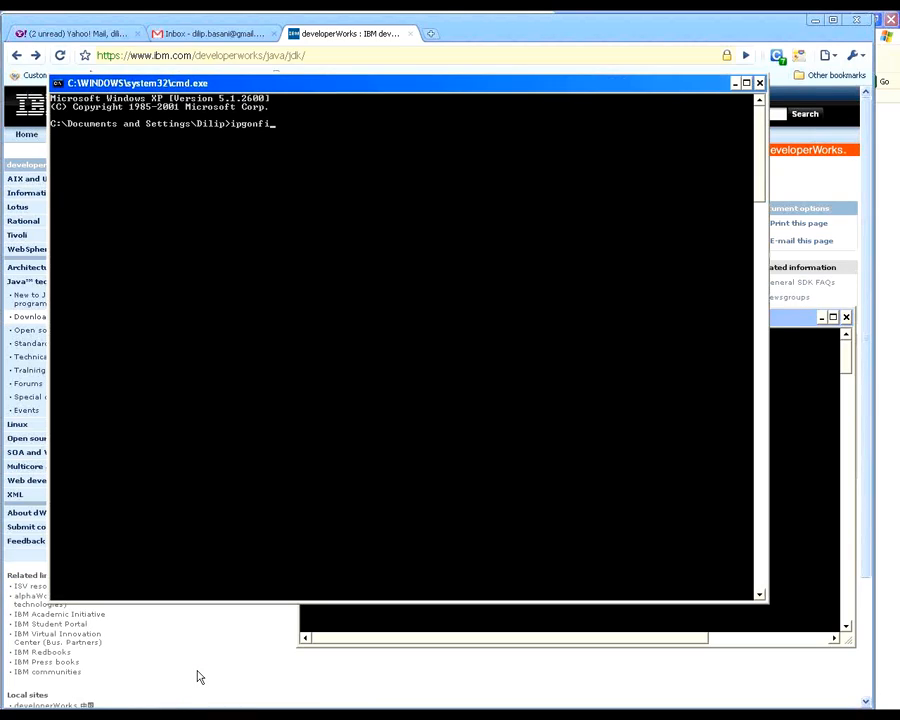
type("g /all")
key("Return")
key("Up")
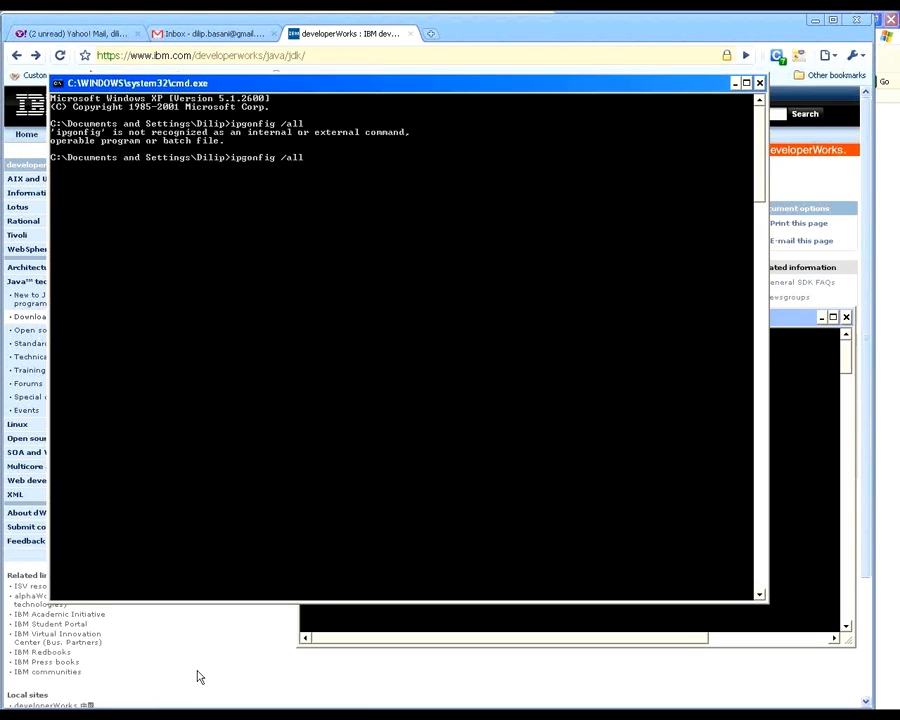
key("BackSpace")
type("c")
key("Return")
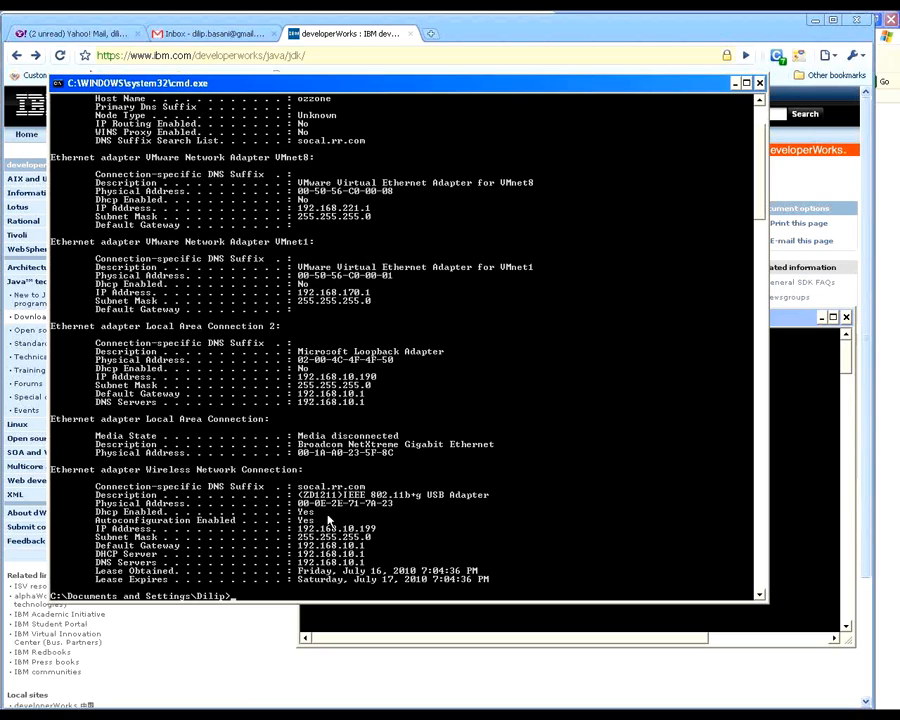
Step: Review the adapter details, close that command prompt, and move the config.cmd console window aside
scroll(378, 534, "up", 4)
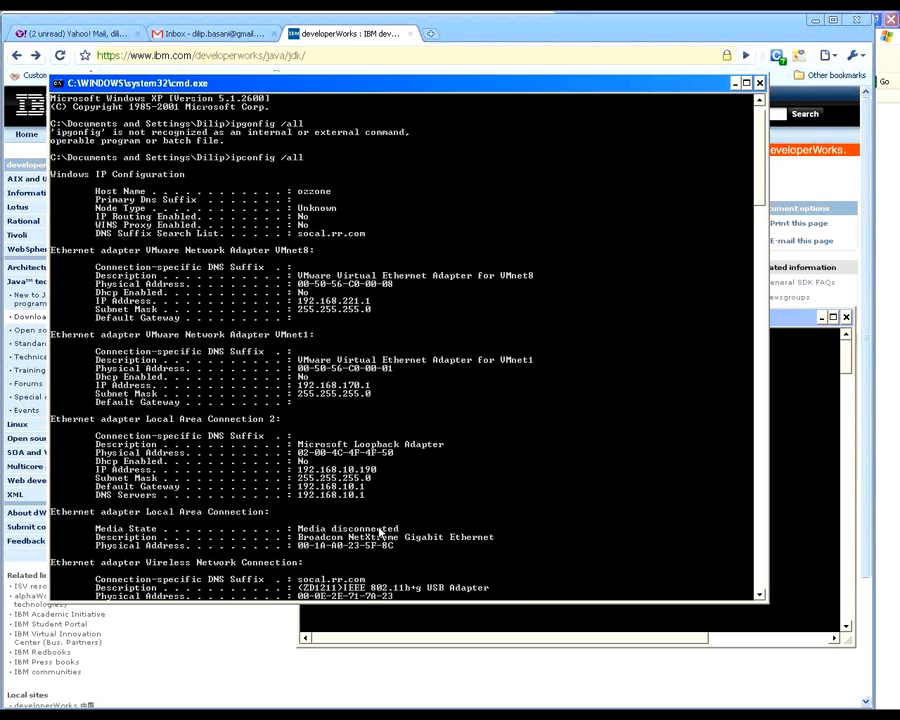
scroll(380, 535, "down", 8)
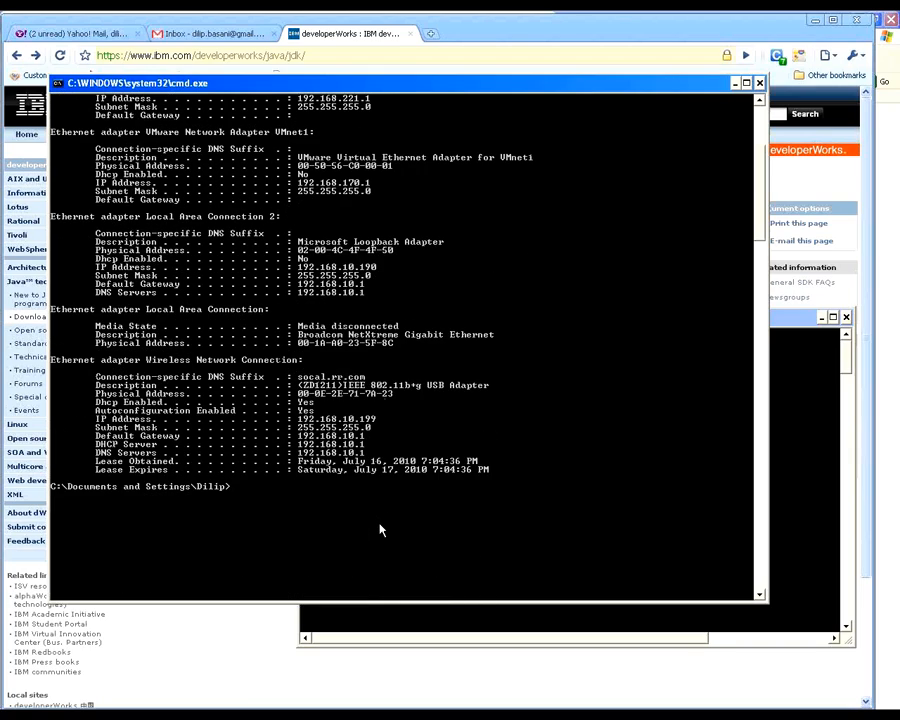
right_click(420, 86)
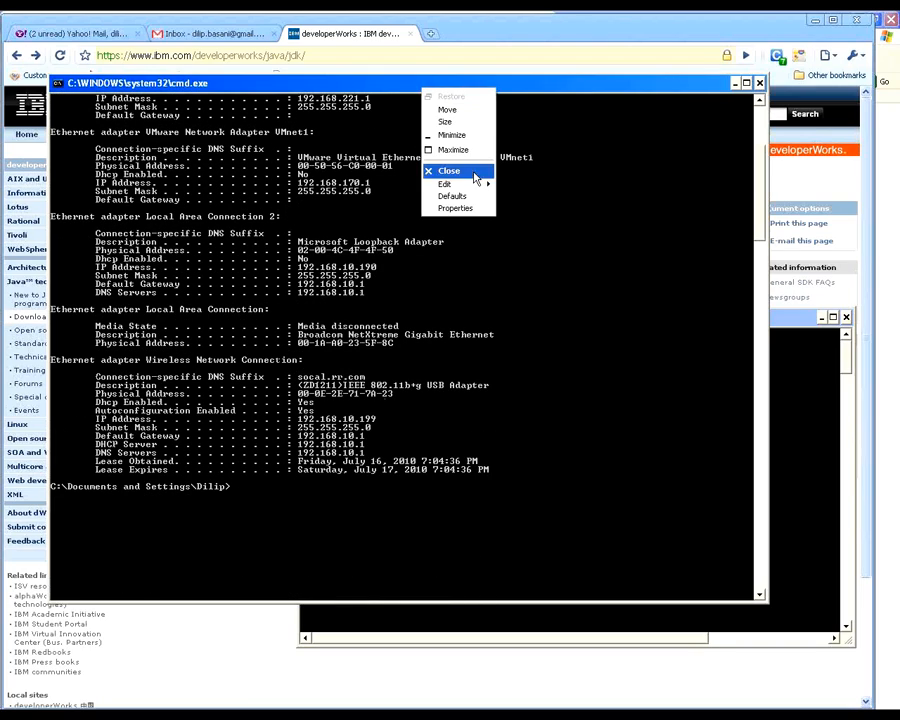
left_click(481, 178)
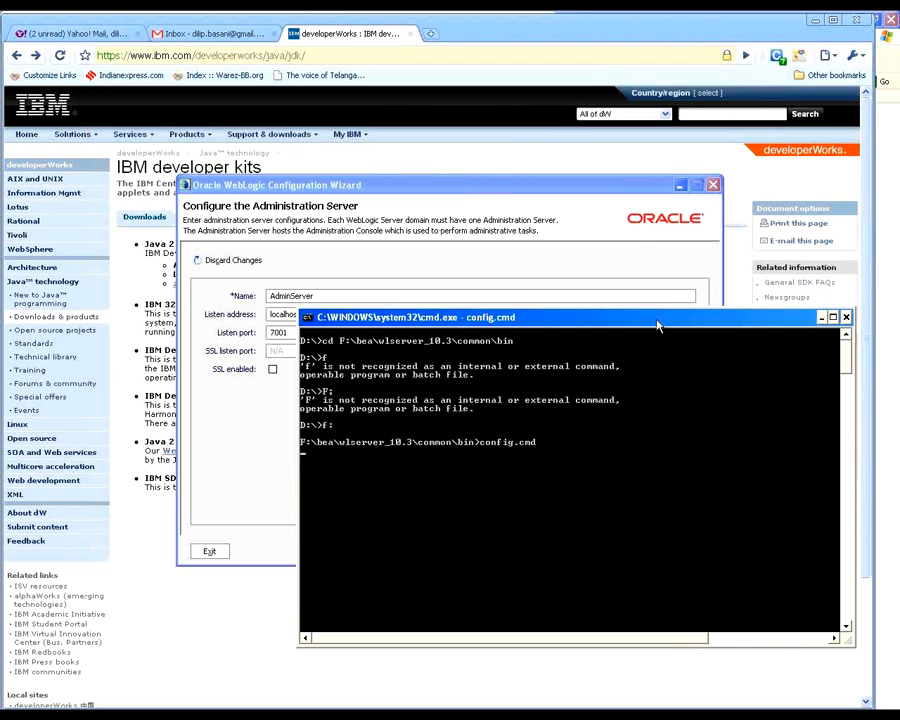
left_click_drag(684, 320, 412, 142)
key("alt+Tab")
key("alt+shift+Tab")
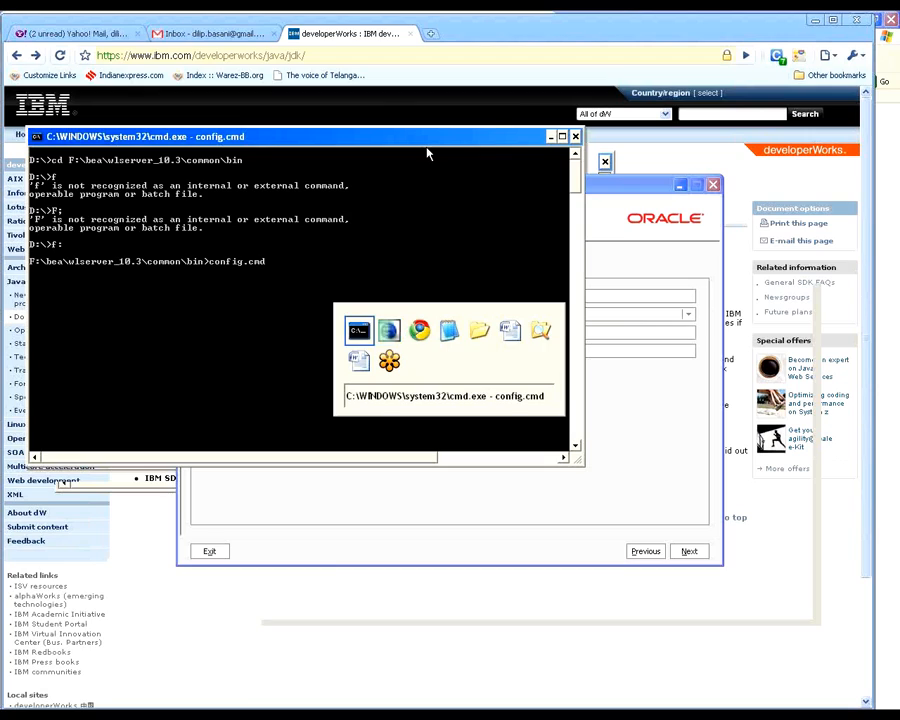
Step: Open another command prompt, reposition its window, and run ipconfig /all again
left_click(50, 716)
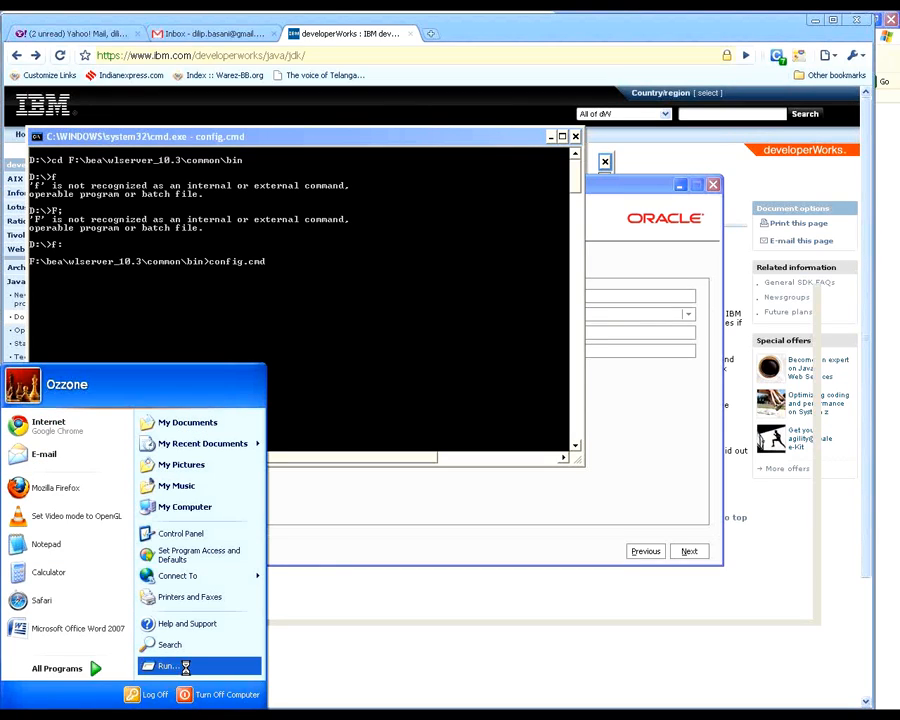
left_click(168, 665)
key("Return")
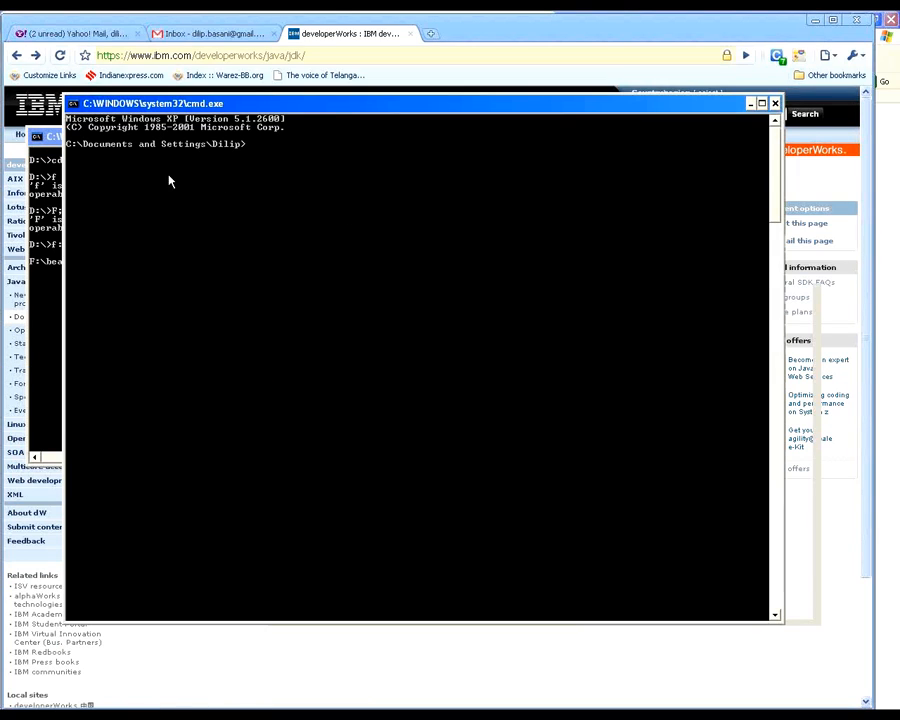
left_click_drag(406, 104, 484, 242)
type("ipcon")
type("fig /al")
type("l")
key("Return")
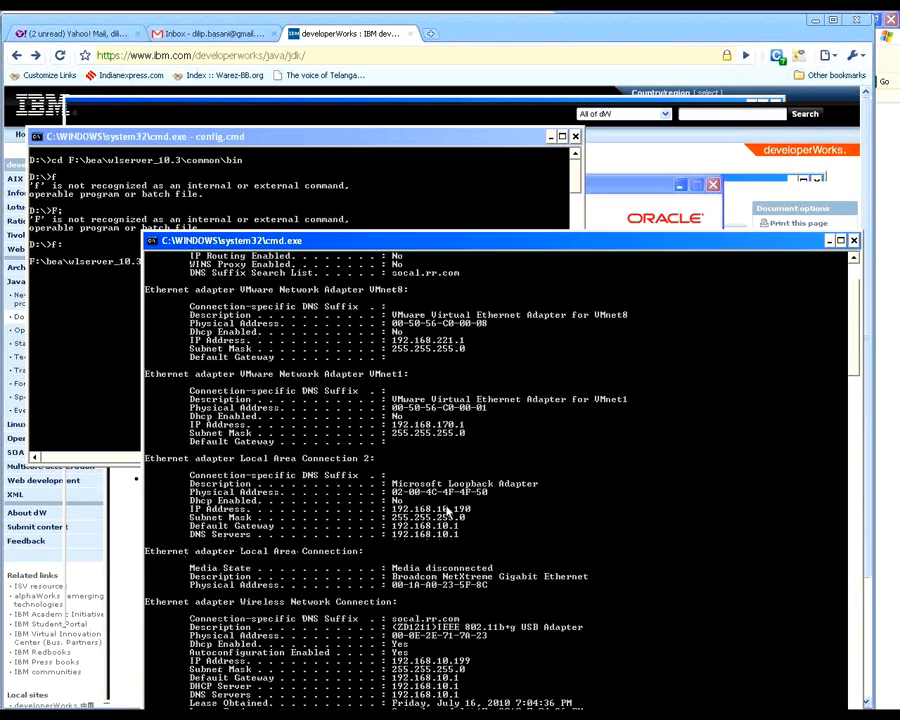
Step: Mark and copy the wireless adapter's IP address 192.168.10.199 from the console output
right_click(459, 248)
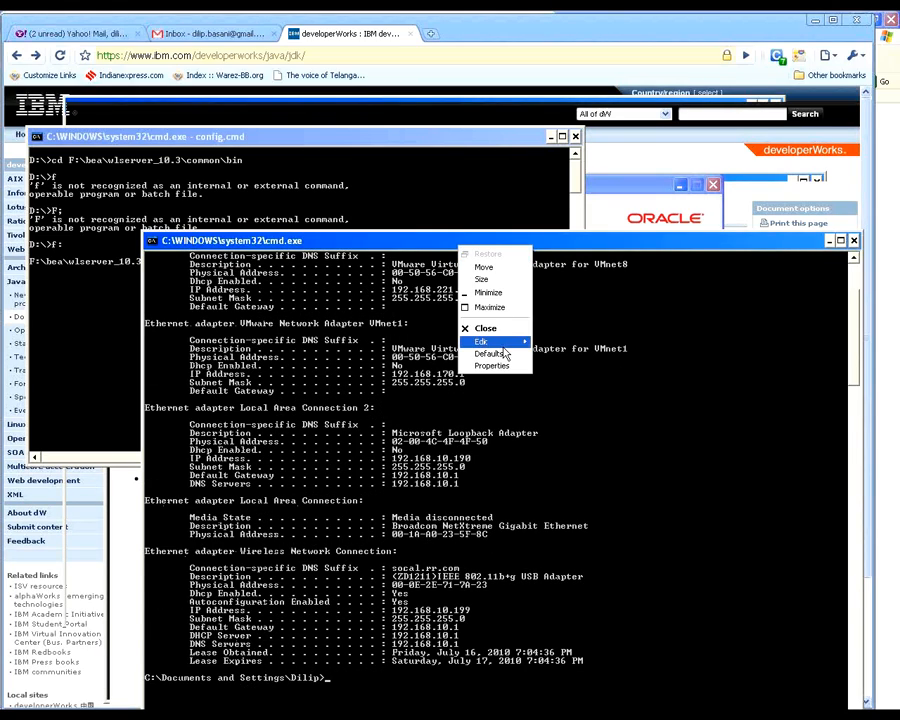
mouse_move(505, 342)
left_click(562, 342)
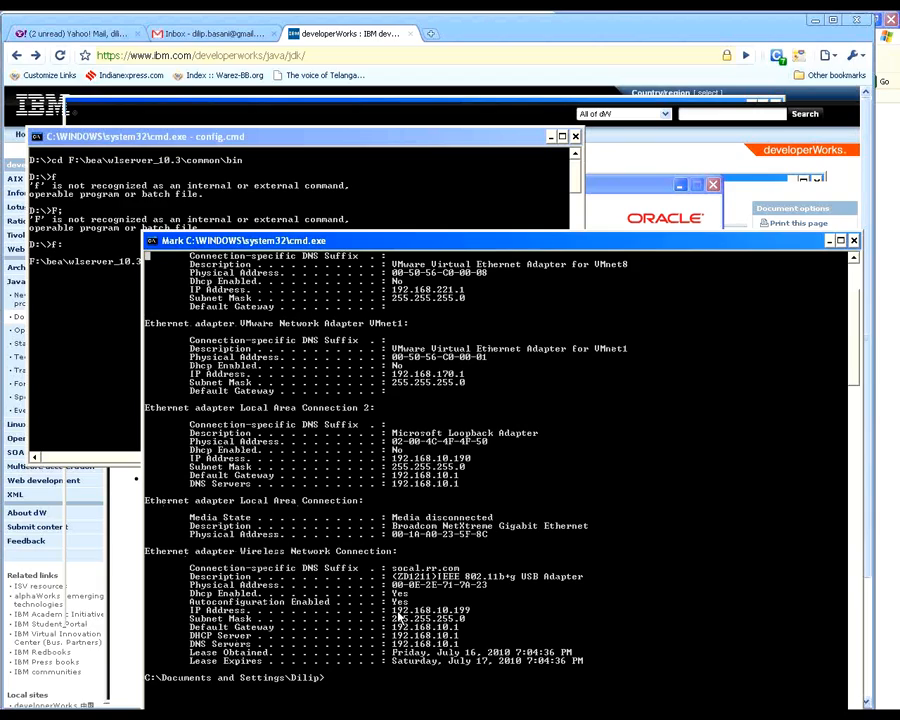
left_click_drag(394, 612, 466, 614)
right_click(466, 614)
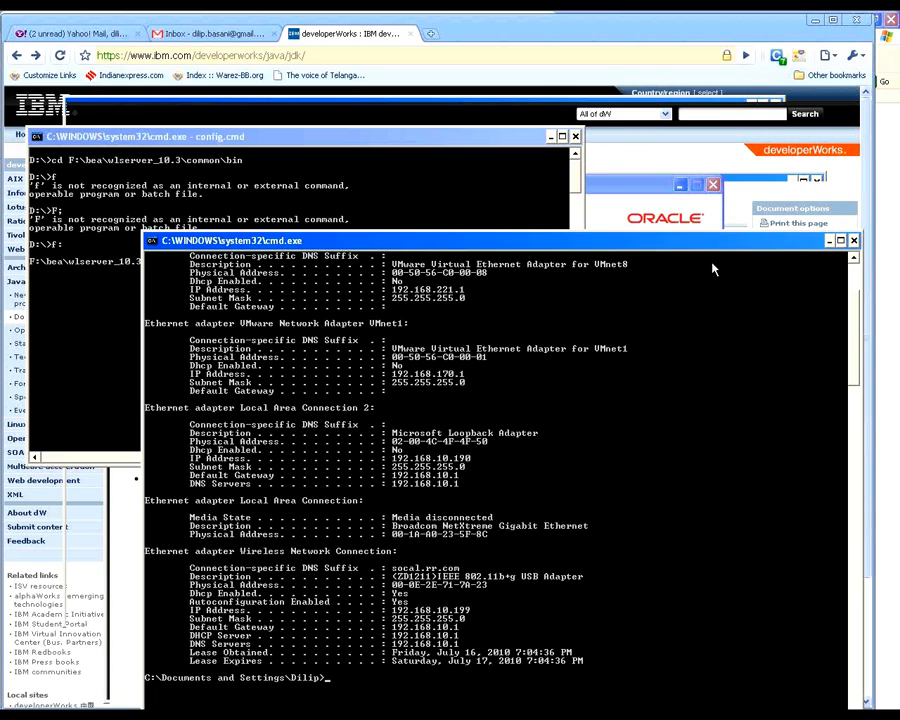
Step: Run plain ipconfig for the short adapter listing and move the console window so the output fits on screen
type("ipconfig")
key("Return")
scroll(676, 427, "up", 1)
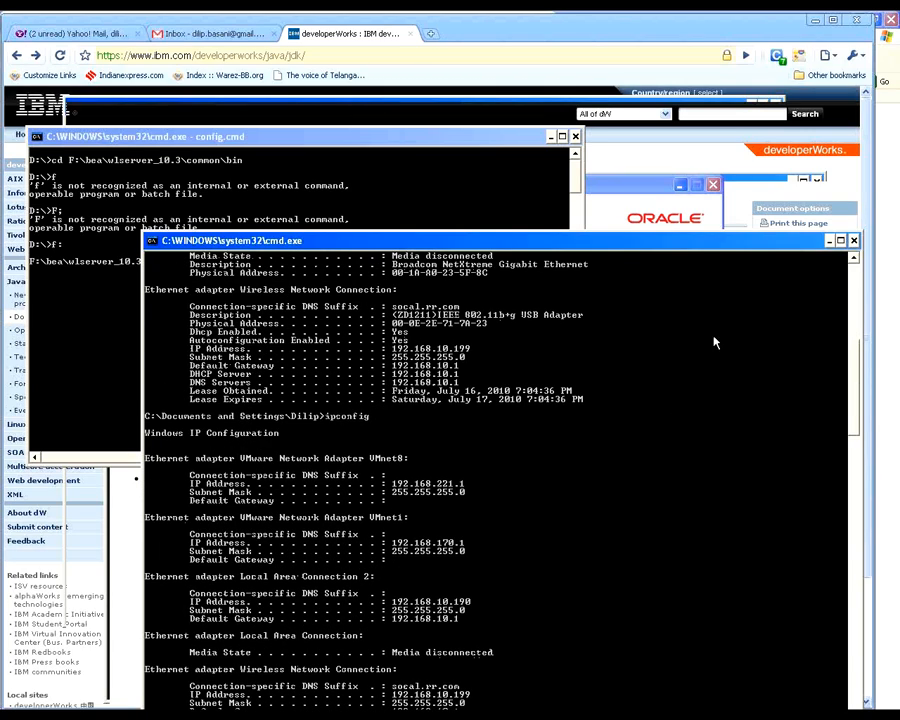
left_click_drag(649, 247, 601, 128)
scroll(515, 533, "down", 1)
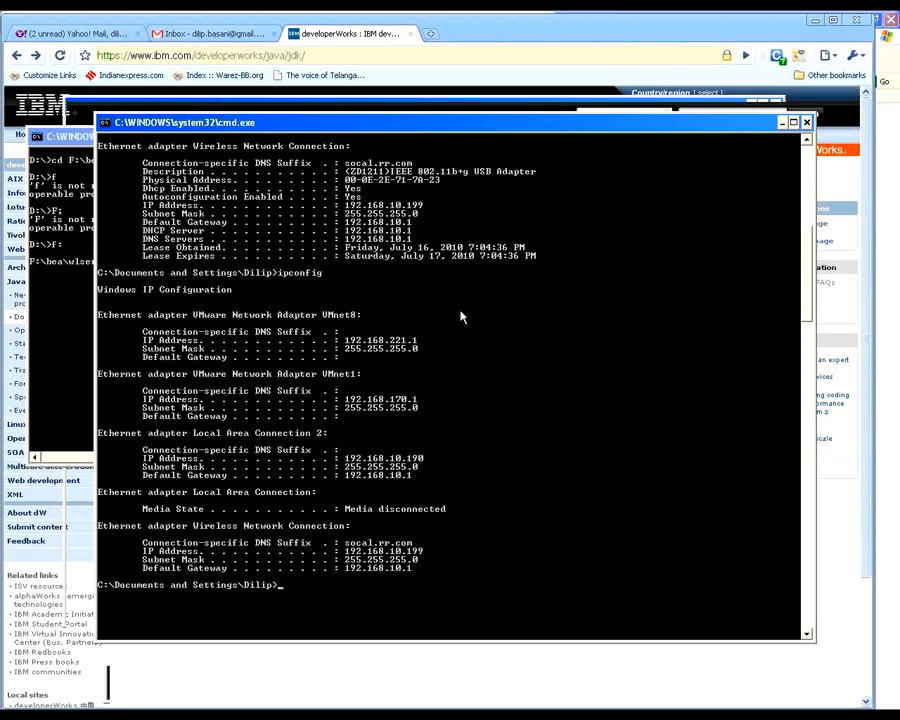
Step: Mark and copy the default gateway 192.168.10.1 of Local Area Connection 2 from the ipconfig output
right_click(417, 126)
mouse_move(458, 223)
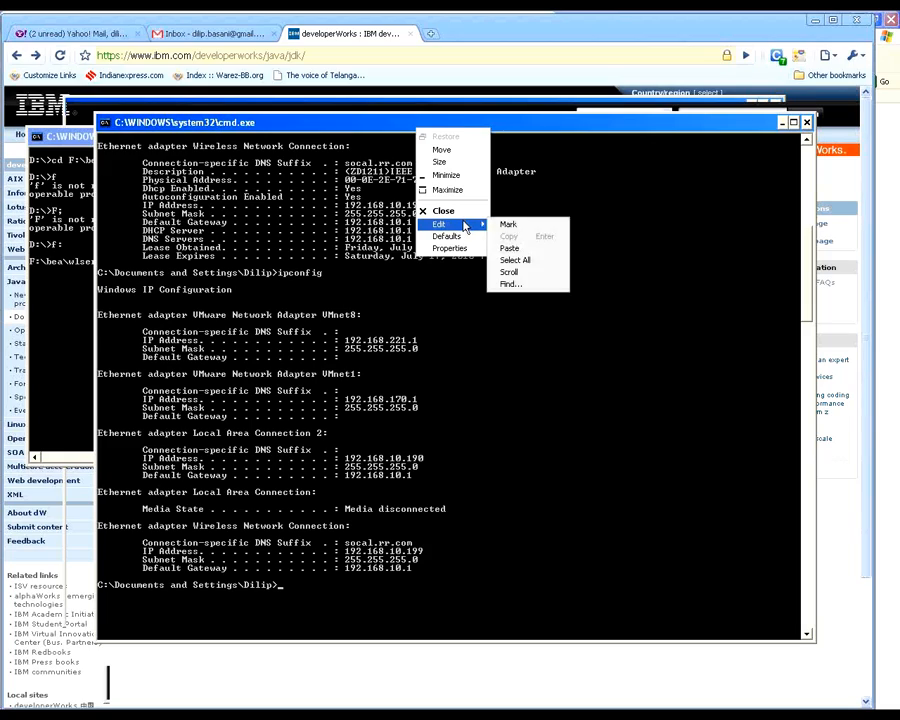
left_click(515, 223)
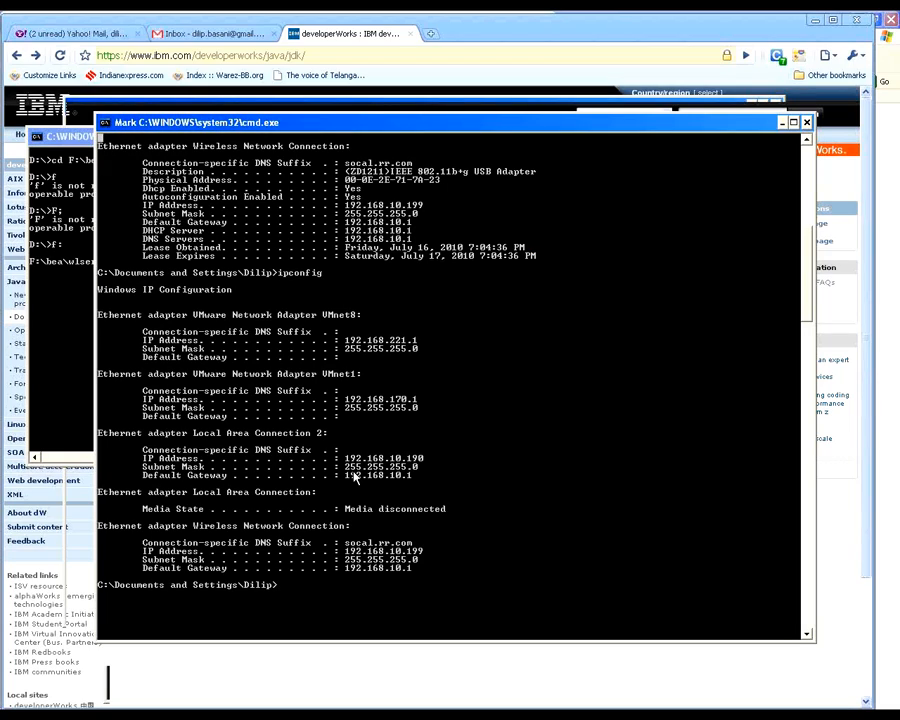
left_click_drag(346, 477, 411, 481)
key("ctrl+c")
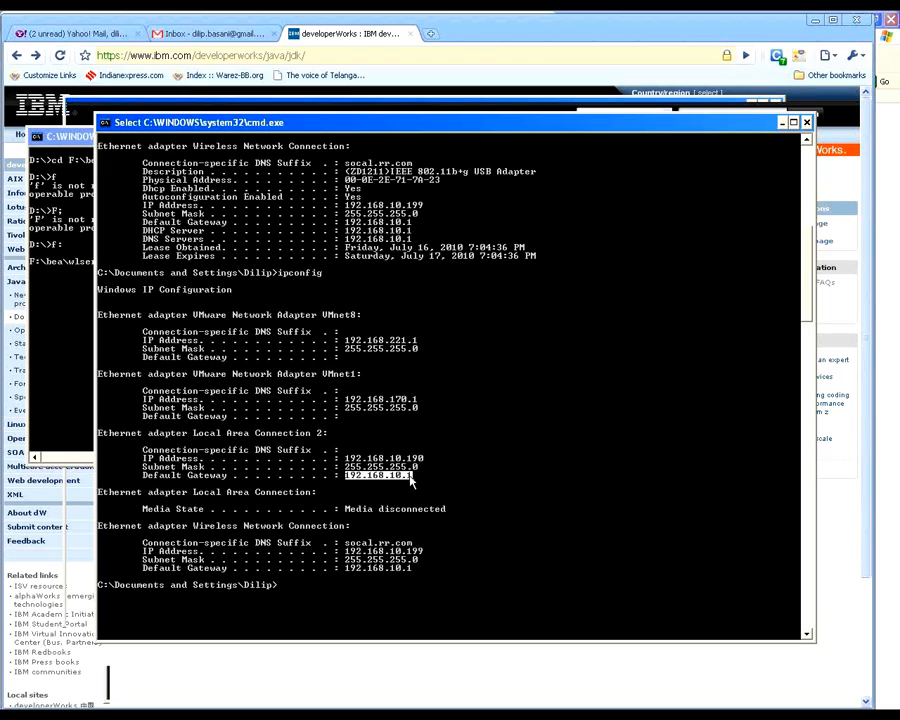
right_click(556, 490)
Step: Paste the copied gateway address over the administration server's listen address in the Configuration Wizard and return to the ipconfig output
key("alt+Tab")
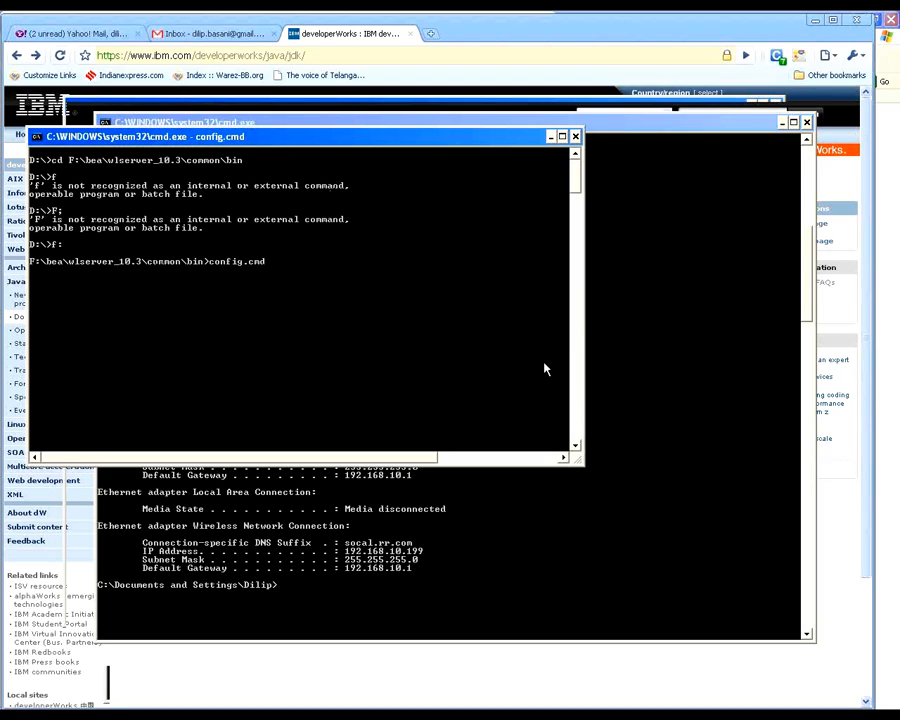
key("alt+Tab")
key("Tab")
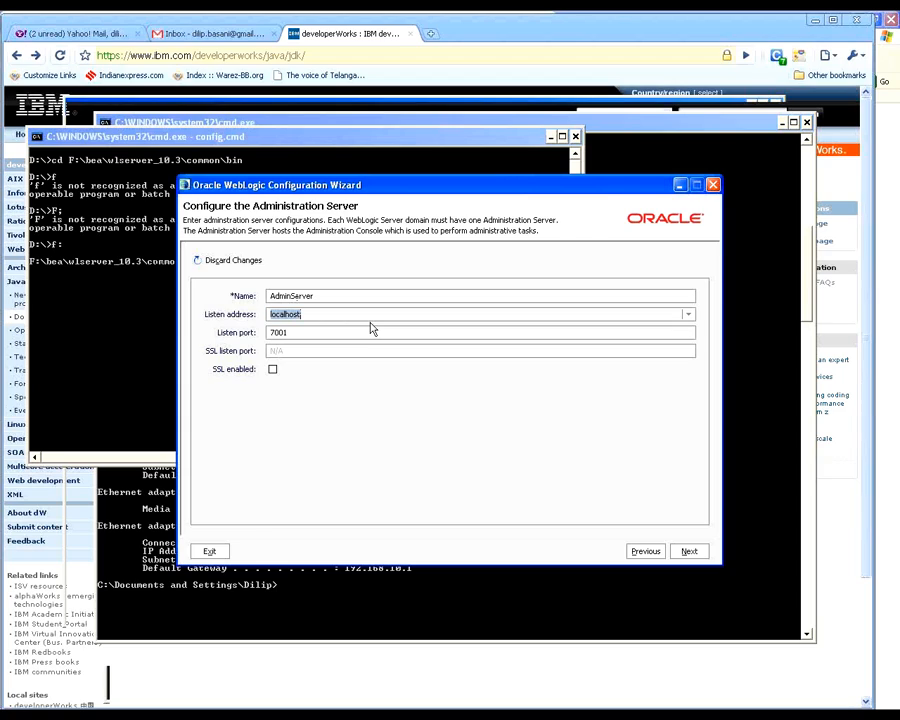
key("ctrl+v")
key("alt+Tab")
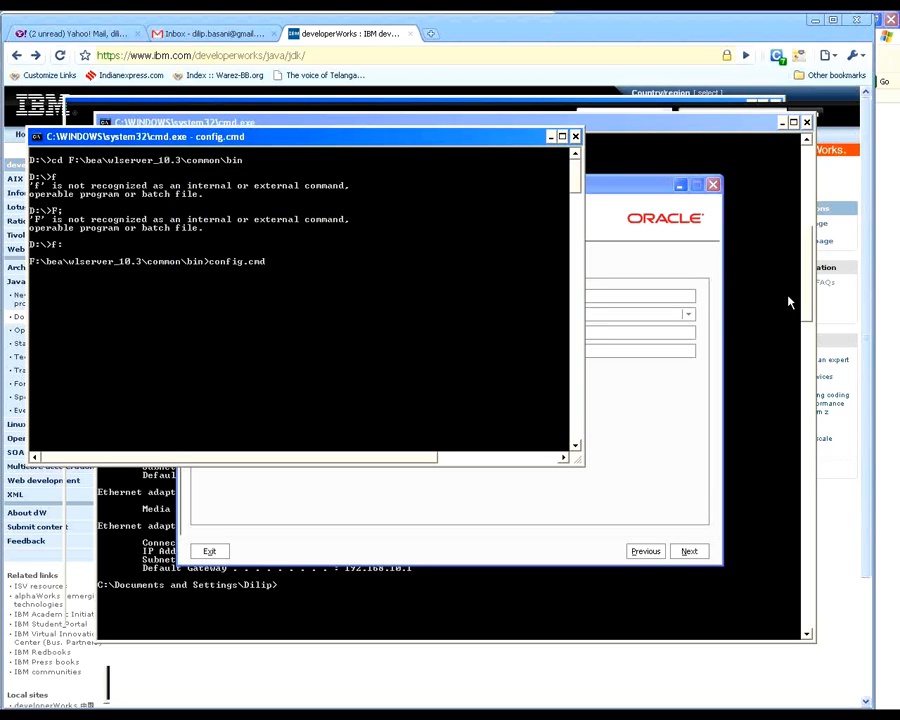
left_click(741, 124)
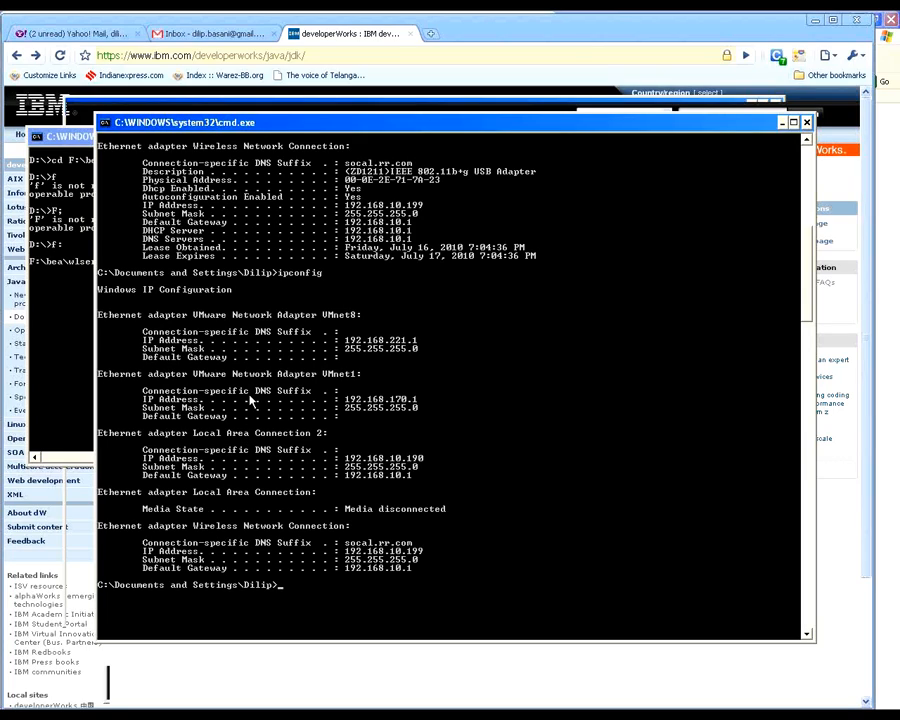
Step: Test the loopback adapter's address by running ping 192.168.10.190 in the command prompt
left_click(888, 43)
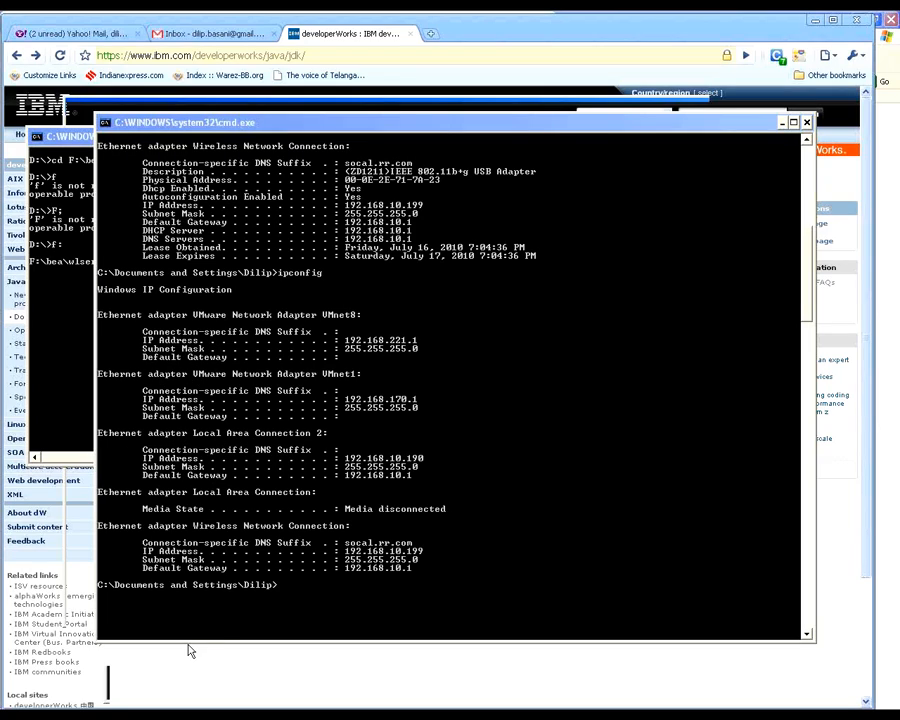
left_click(294, 596)
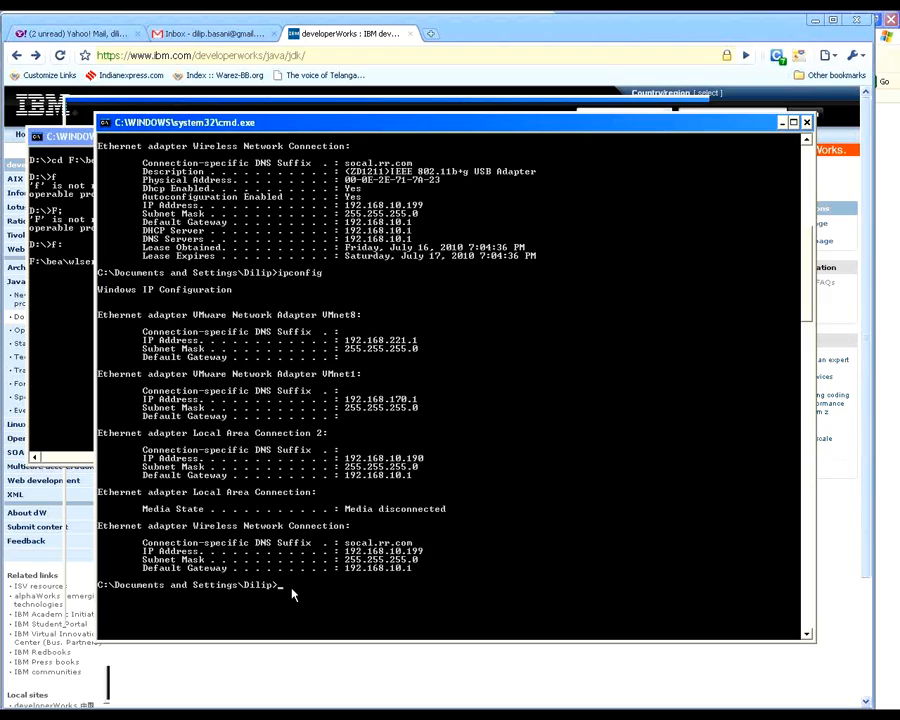
type("ping 192.168.")
type("10.190")
key("Return")
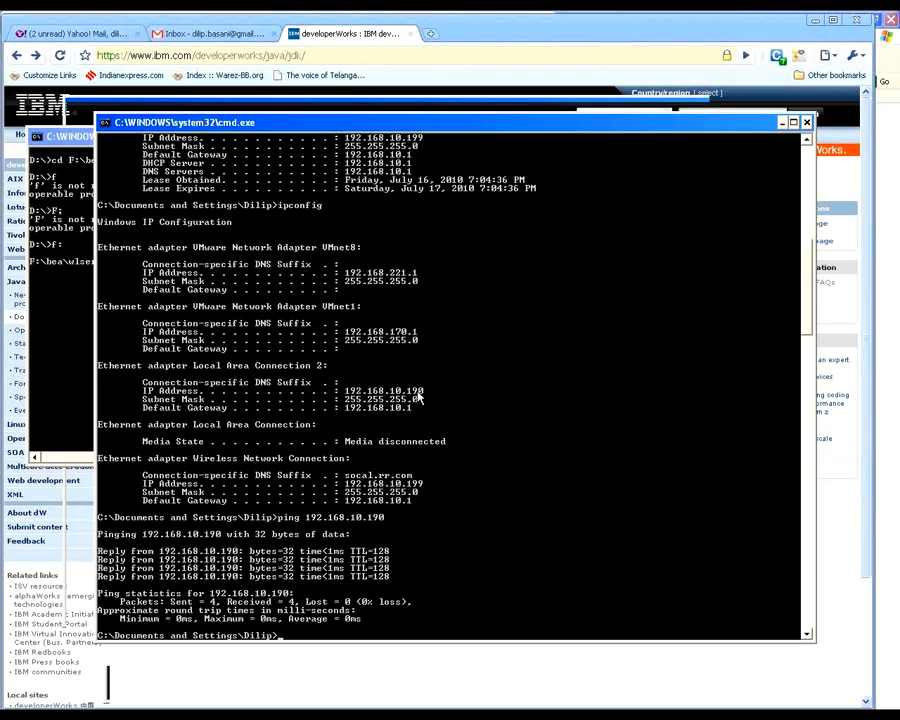
Step: Mark and copy the IP address 192.168.10.190 of Local Area Connection 2 from the console output
right_click(371, 122)
mouse_move(422, 226)
left_click(461, 224)
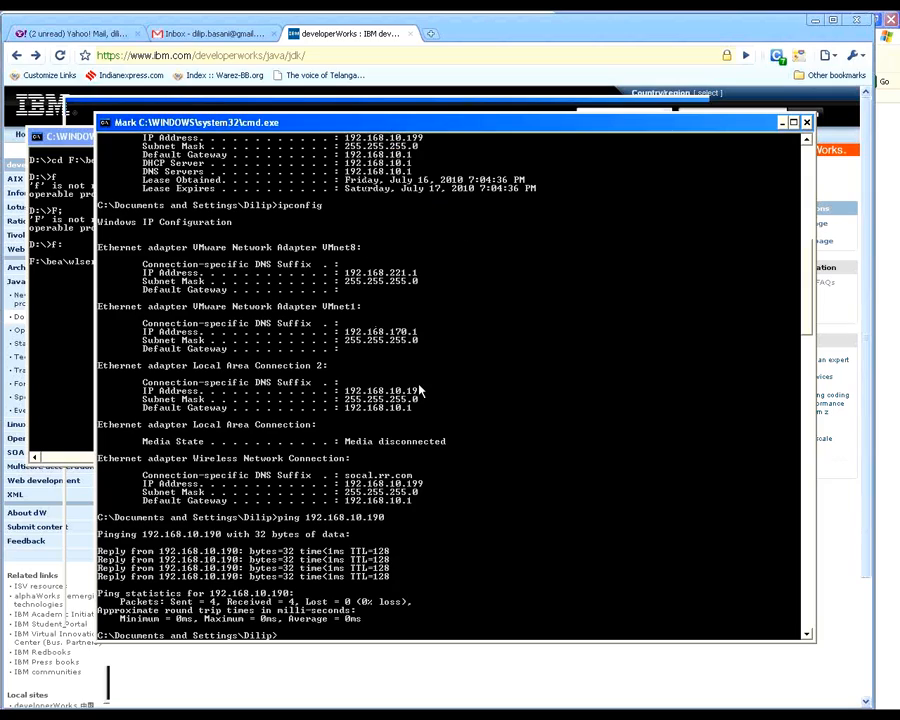
left_click_drag(347, 392, 427, 395)
key("Return")
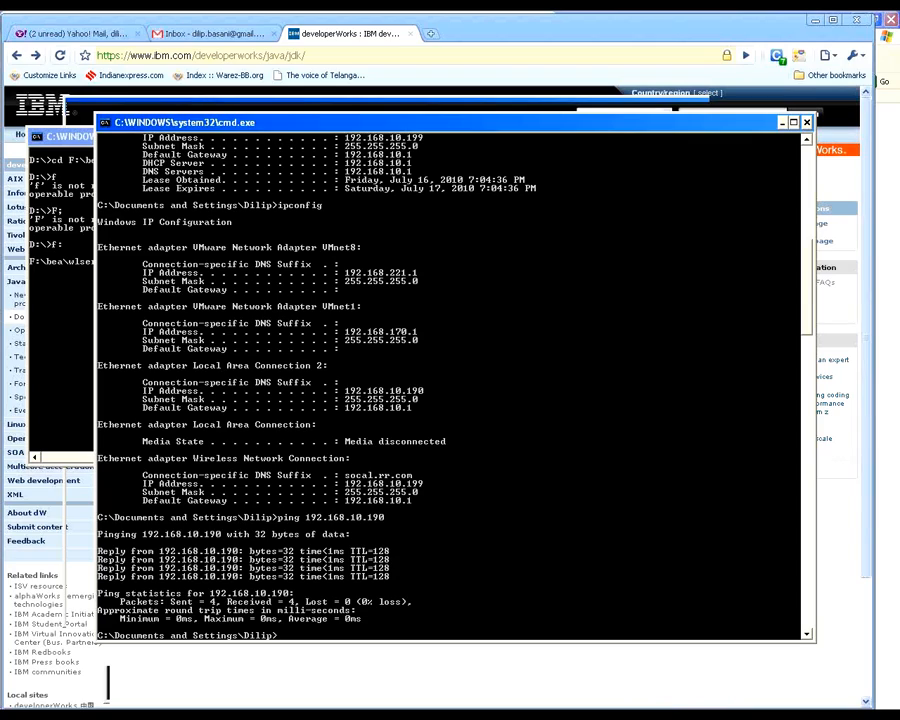
Step: Switch to Paint, draw a transparent text box over the red rectangle and try to paste the copied IP address into it
left_click(620, 714)
left_click(525, 714)
left_click(428, 706)
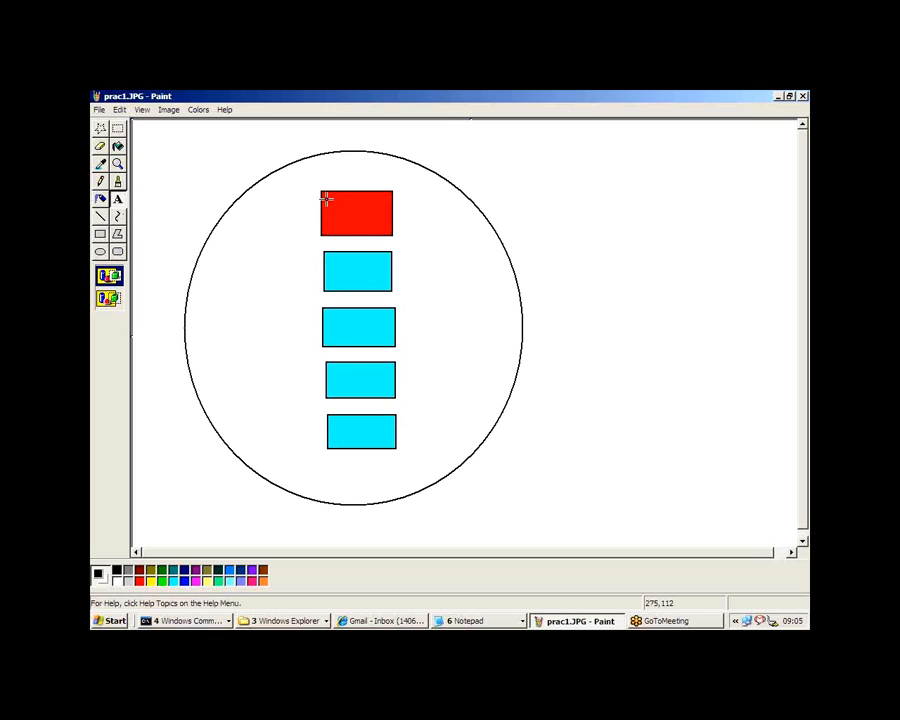
left_click_drag(325, 199, 410, 222)
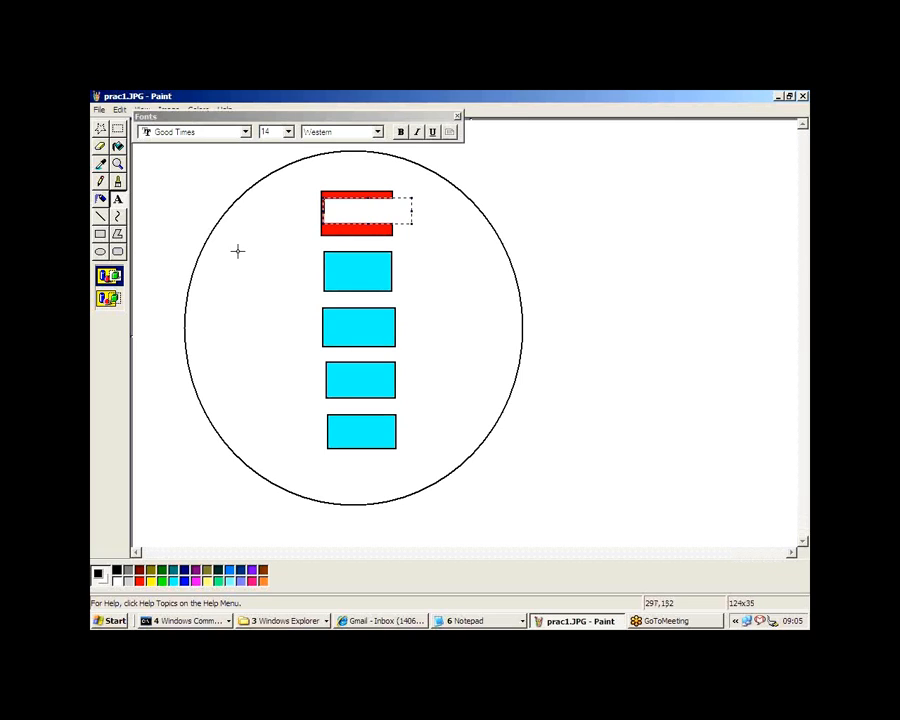
left_click(114, 299)
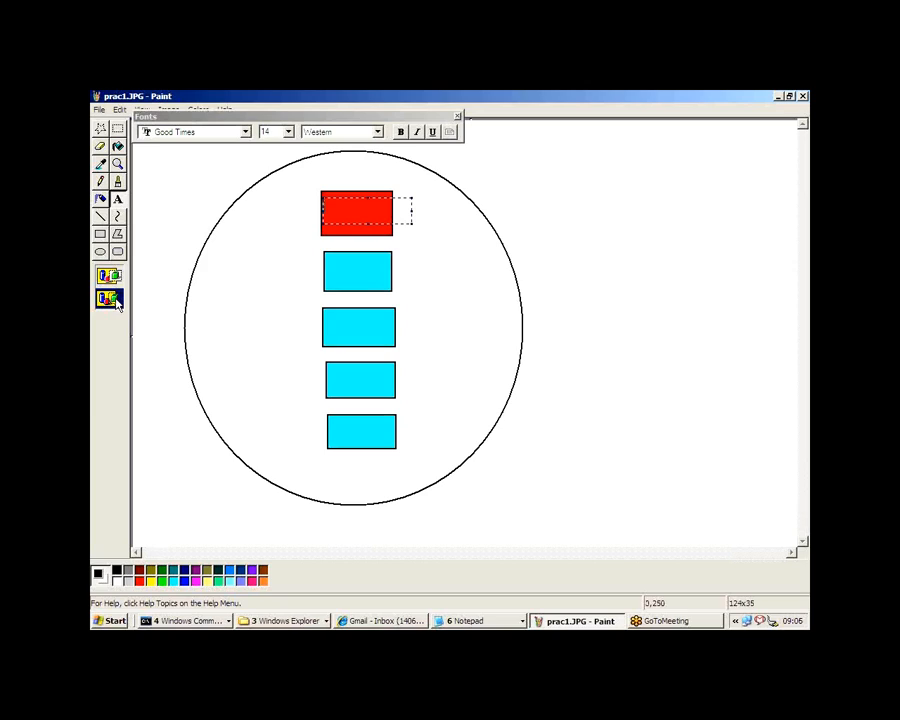
key("ctrl+v")
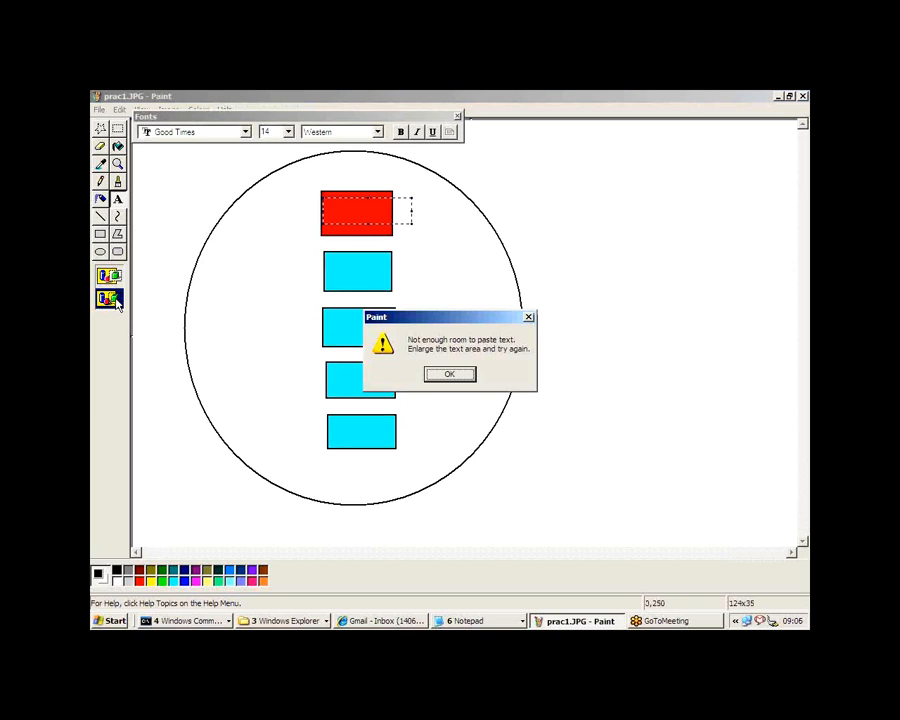
key("Return")
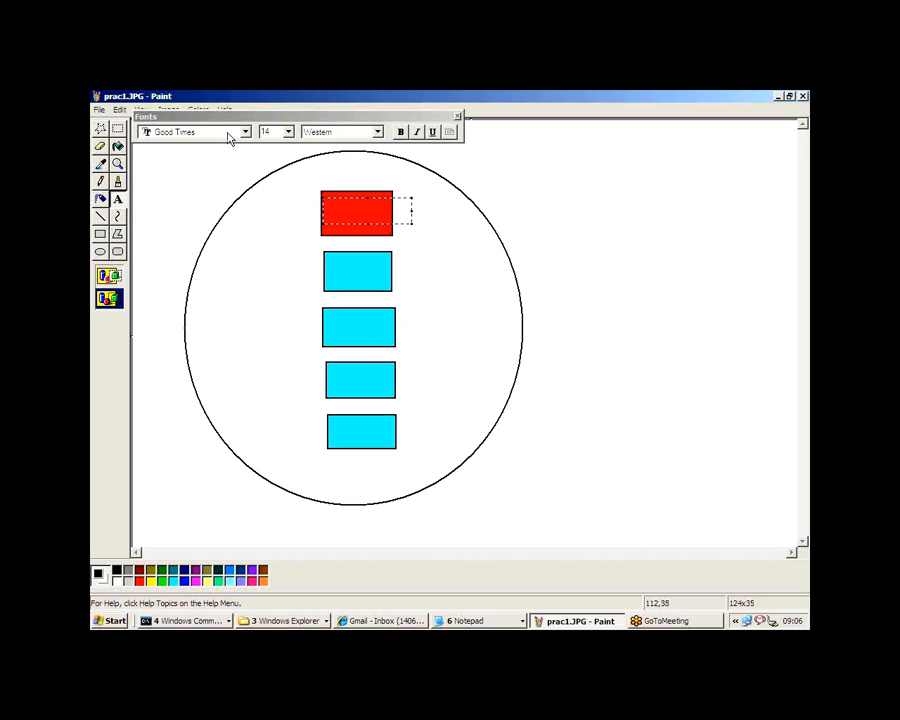
Step: Label the red rectangle with 192.168.10.190 in the Gulim font at size 10
left_click(229, 138)
left_click(205, 160)
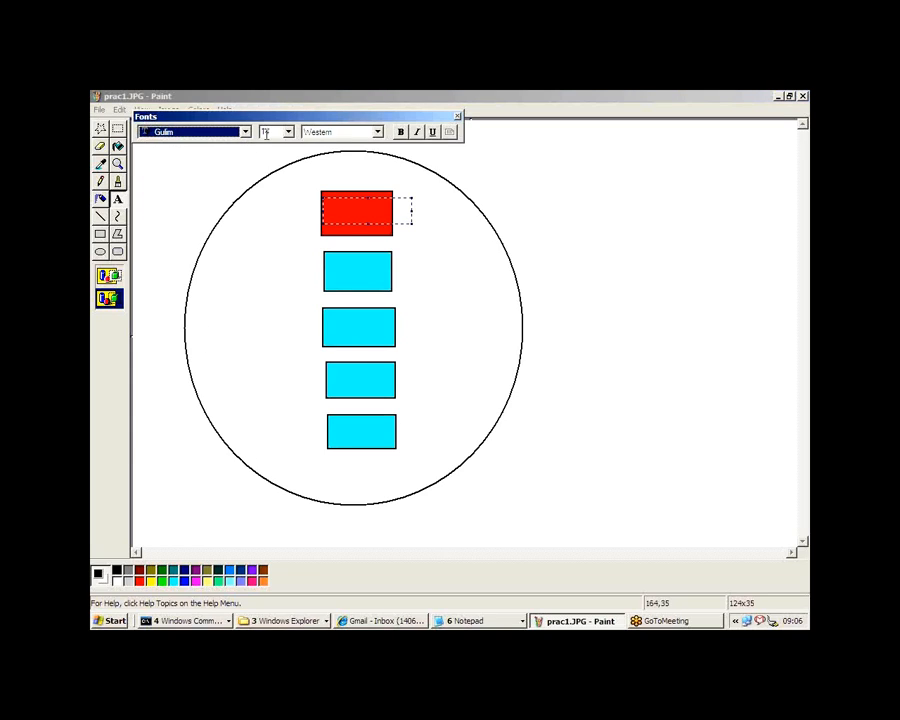
left_click(268, 131)
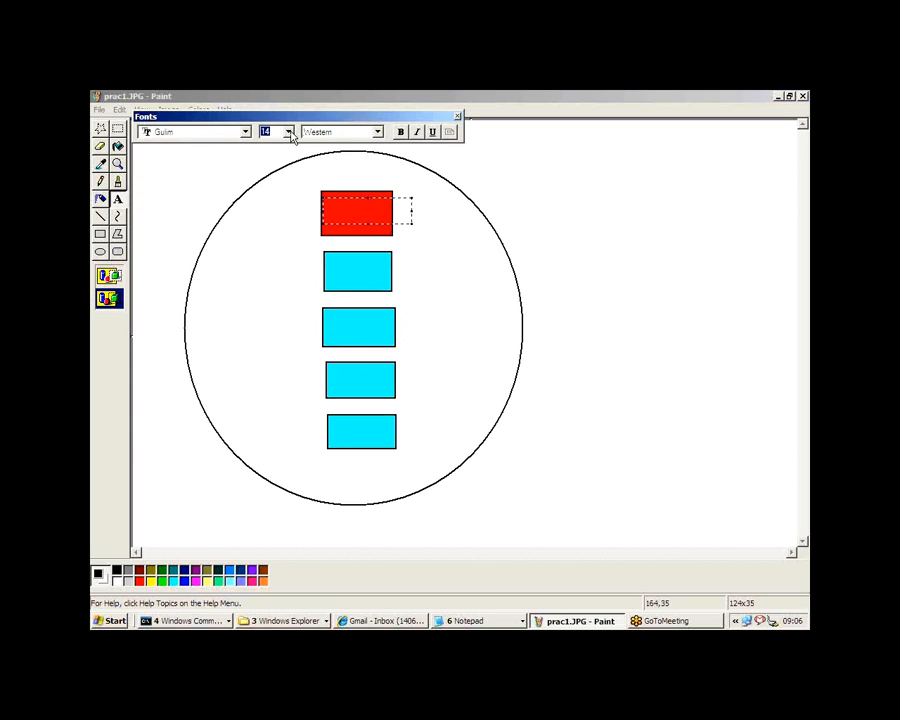
left_click(290, 135)
left_click(265, 176)
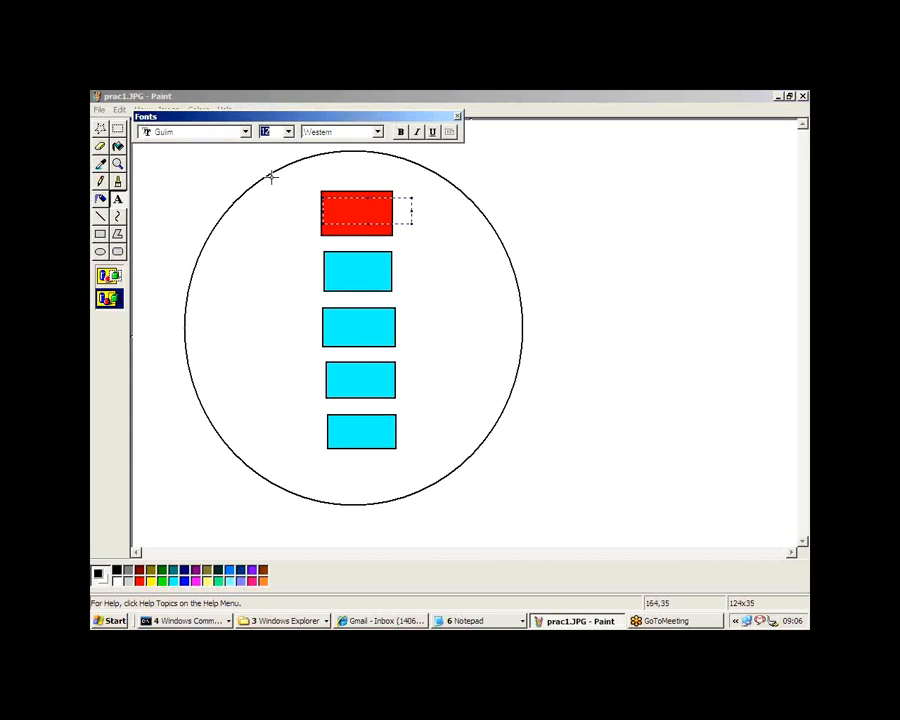
left_click(352, 216)
type("192.168.11.110")
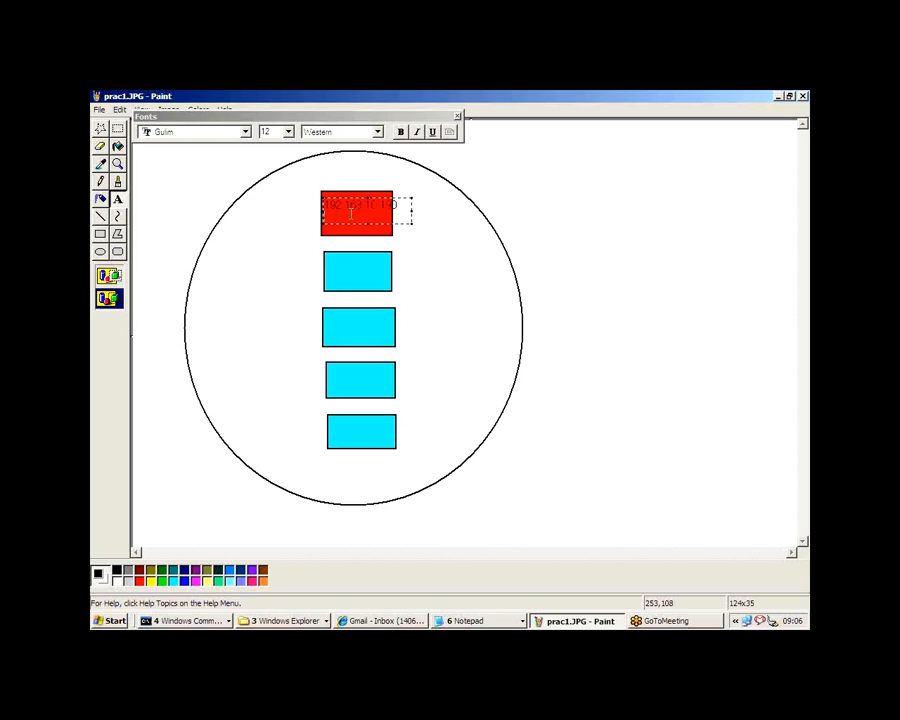
left_click(288, 133)
left_click(279, 164)
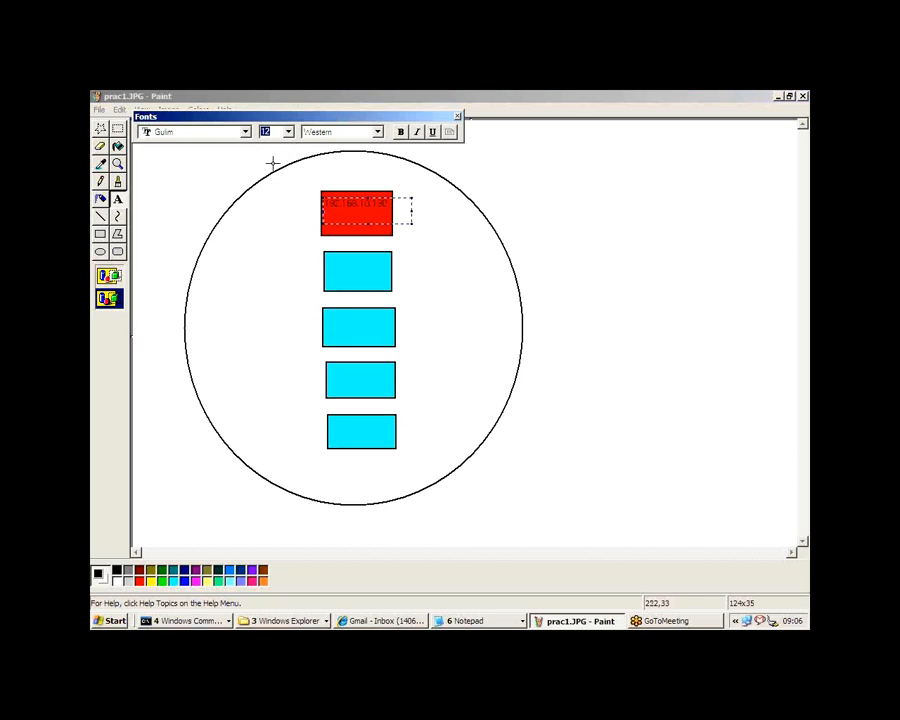
Step: Try several text colours for the IP address label, settle on white and commit the text to the drawing
left_click(151, 583)
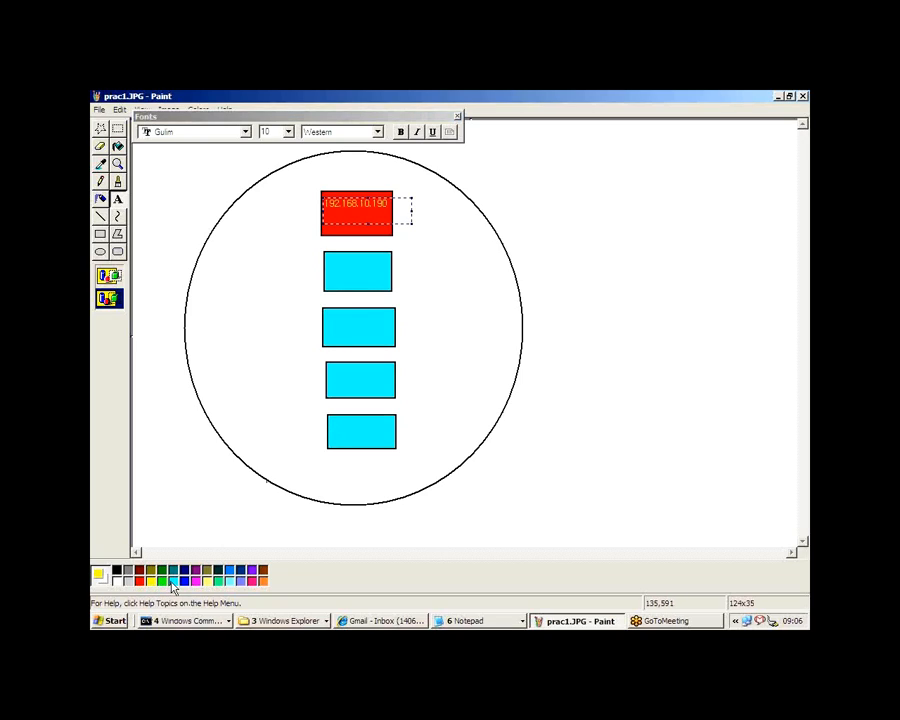
left_click(173, 581)
left_click(254, 582)
left_click(265, 583)
left_click(118, 583)
left_click(478, 191)
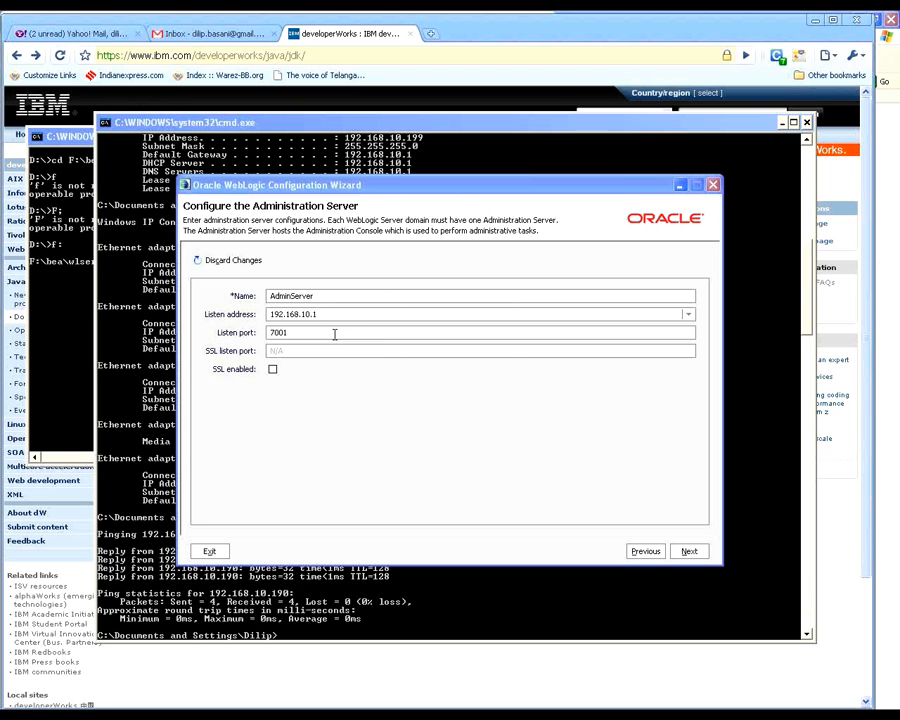
Step: Return to the Configuration Wizard, keep the administration server's listen port at 7001 and advance to the managed servers page
double_click(334, 333)
left_click(340, 331)
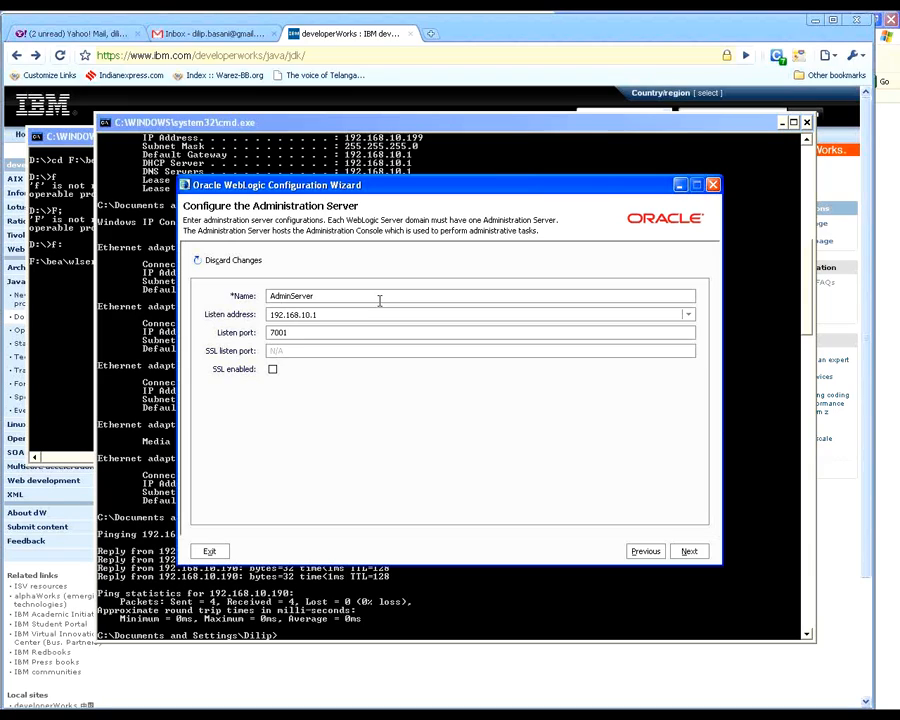
double_click(373, 331)
left_click(376, 327)
left_click(687, 552)
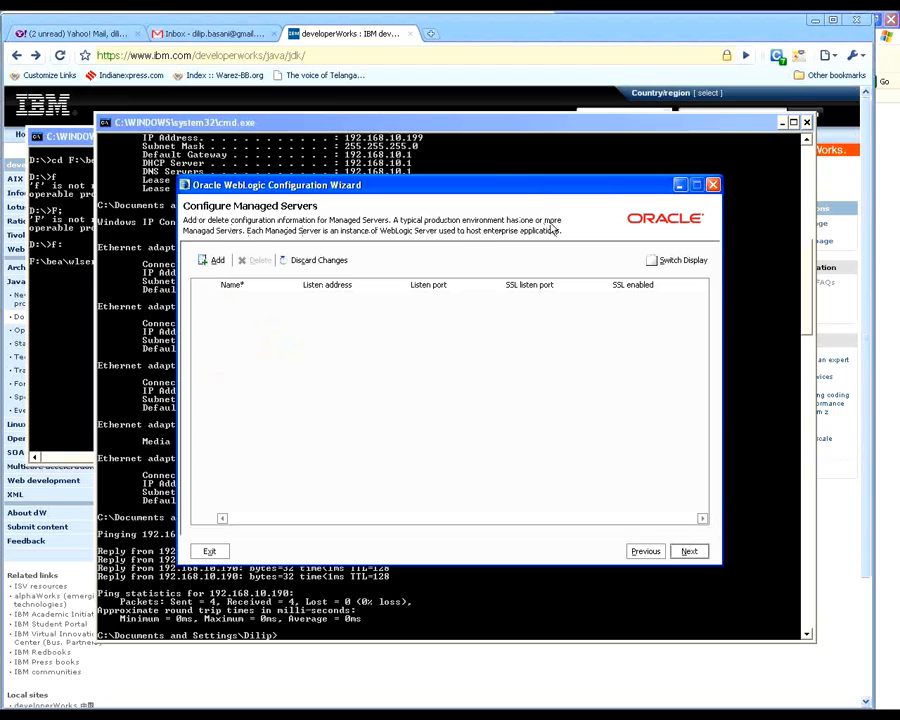
Step: Add a managed server and shorten its default name to MS1
left_click(205, 261)
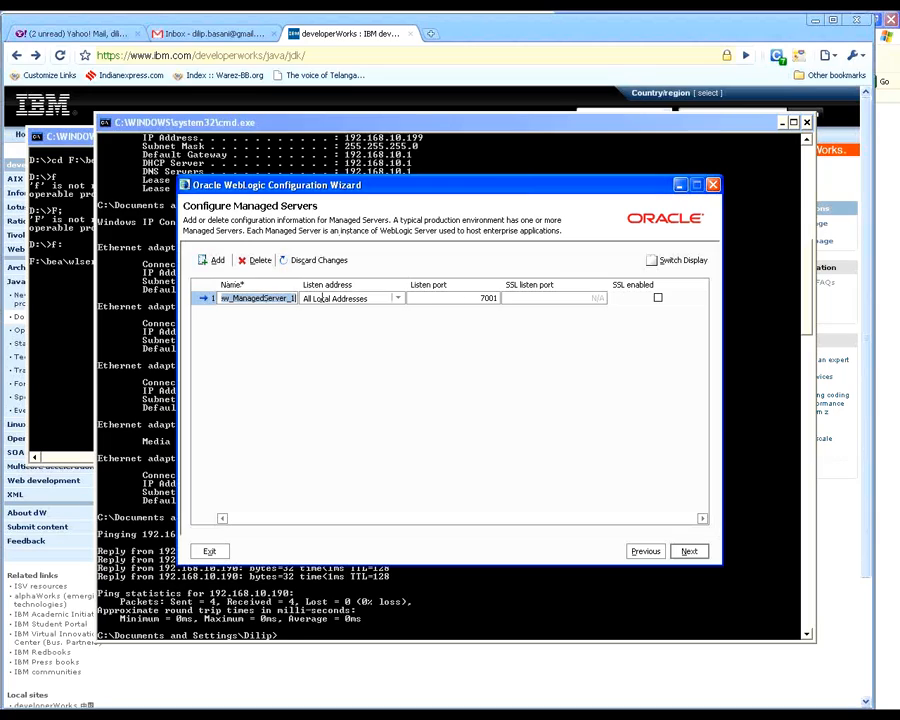
key("Home")
key("shift+Right")
key("shift+Right")
key("shift+Right")
key("Delete")
key("Delete")
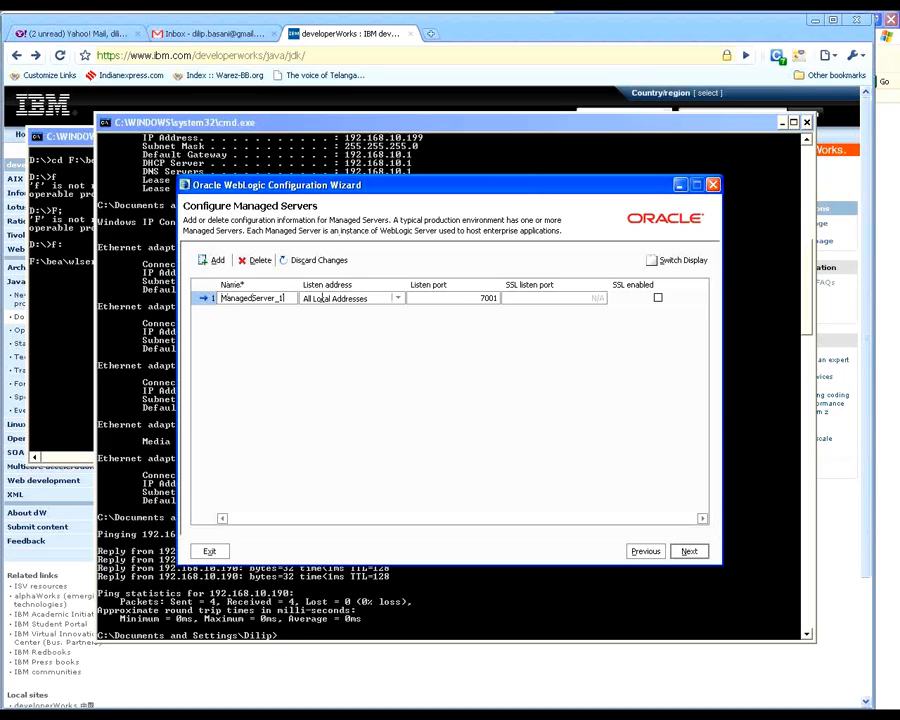
key("Right")
key("Delete")
key("Delete")
key("Delete")
key("Delete")
key("Delete")
key("Delete")
key("Delete")
key("Delete")
key("Delete")
key("Delete")
Step: Open the listen address choices for managed server MS1
left_click(397, 298)
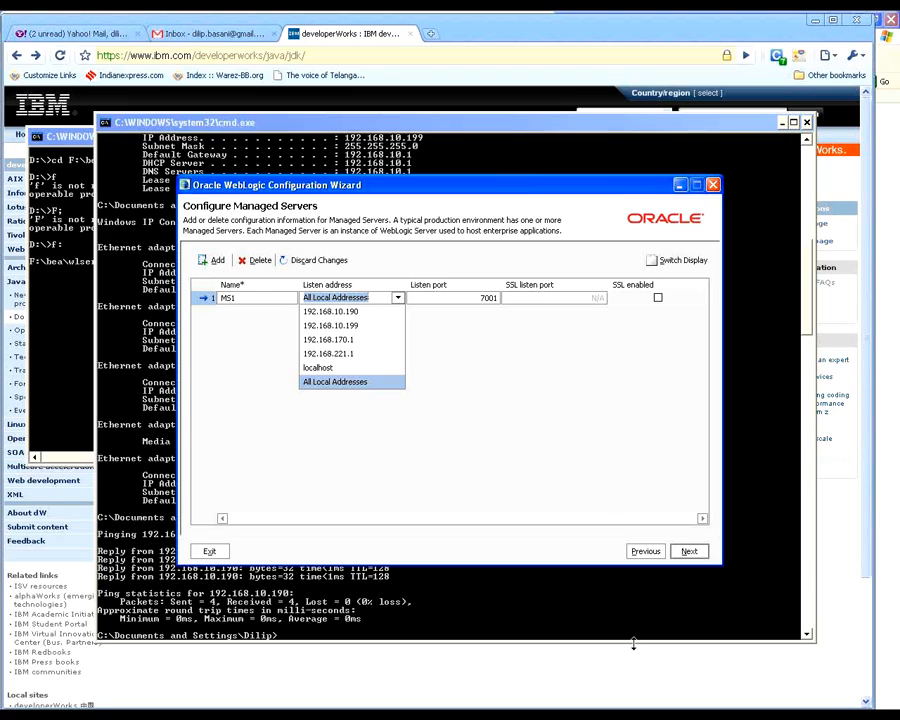
Step: Set managed server MS1's listen address to 192.168.10.190
left_click(890, 44)
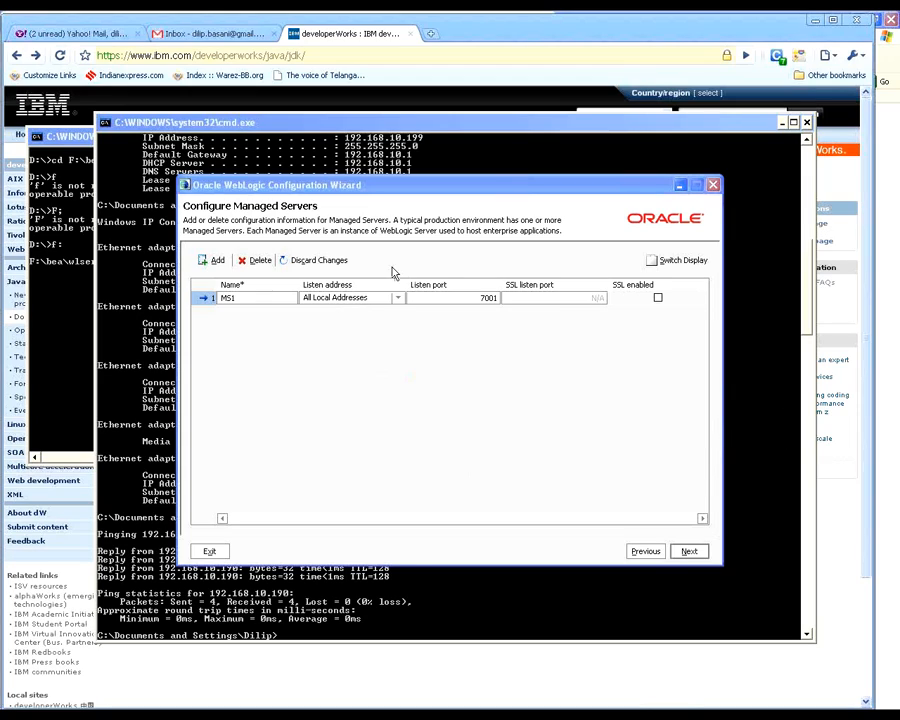
left_click(357, 313)
type("192.168.10.190")
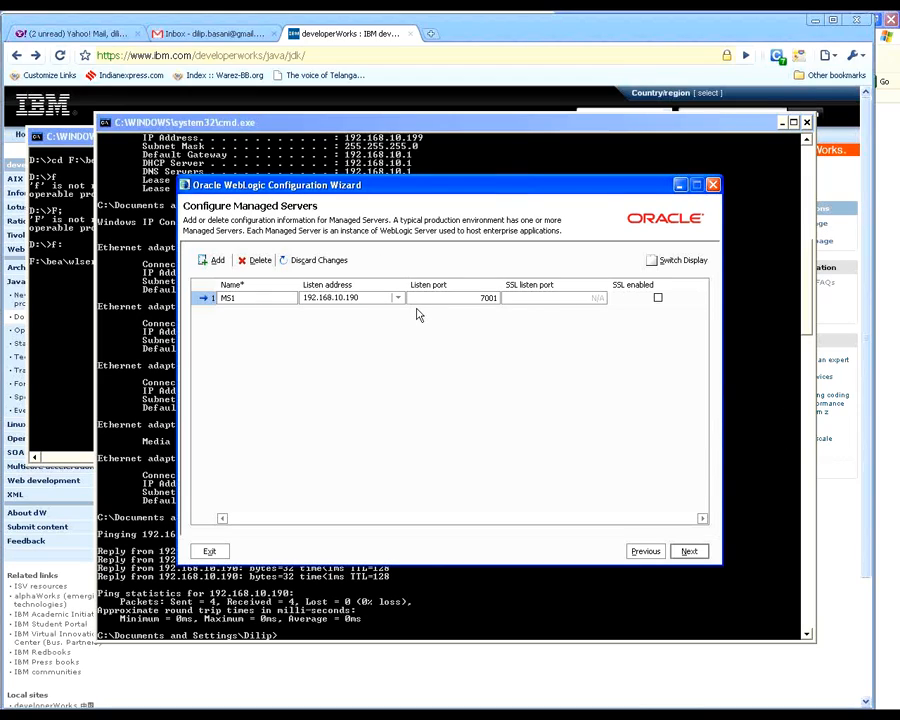
left_click(703, 44)
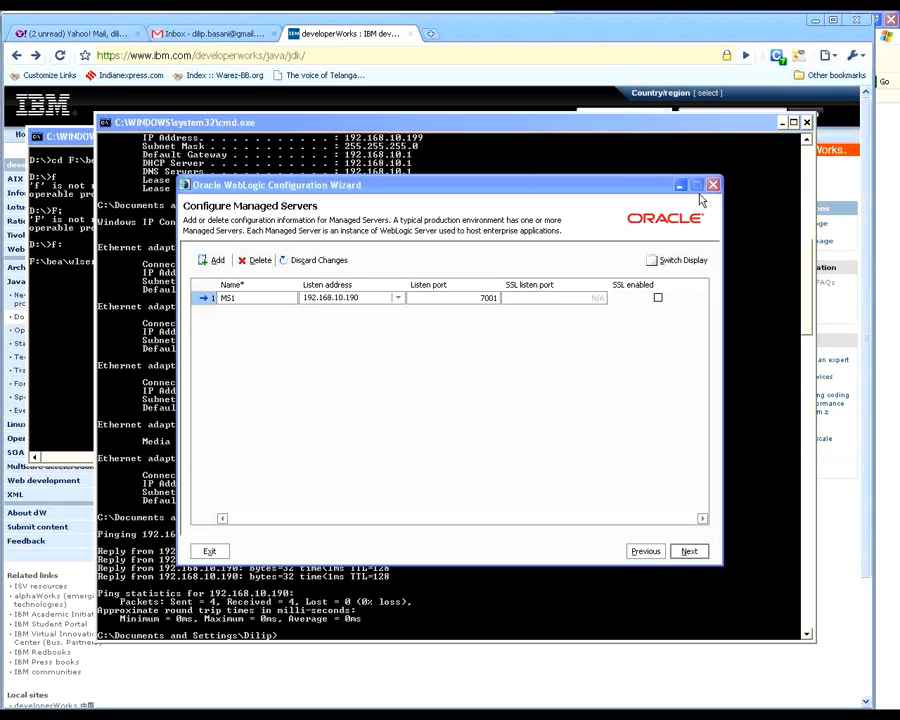
left_click(386, 184)
key("ctrl+c")
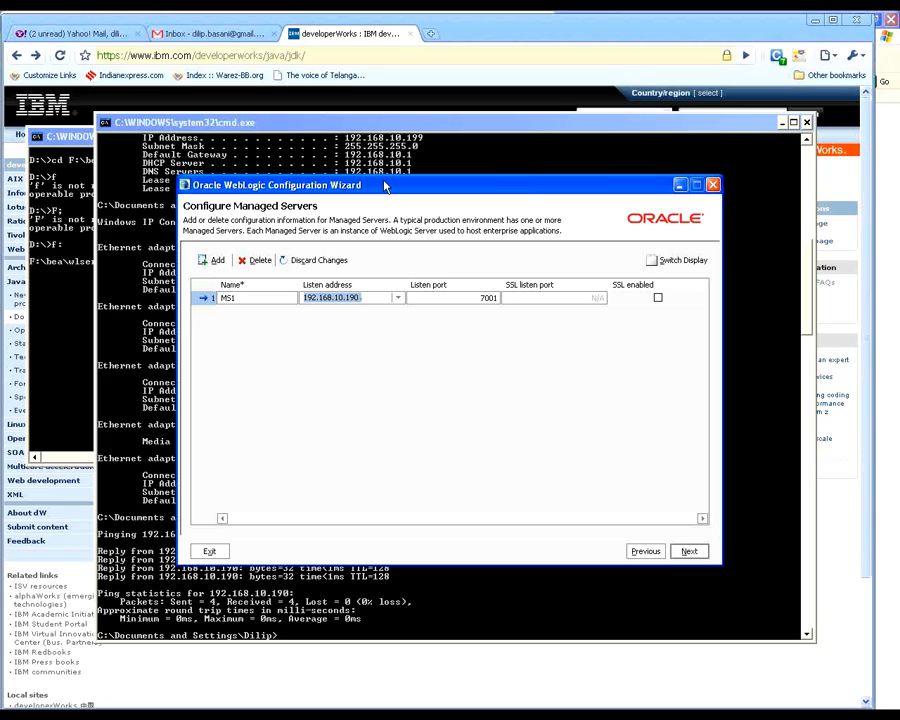
Step: Set MS1's listen port to 7003, advance to the clusters page and return to the managed servers page
left_click(498, 298)
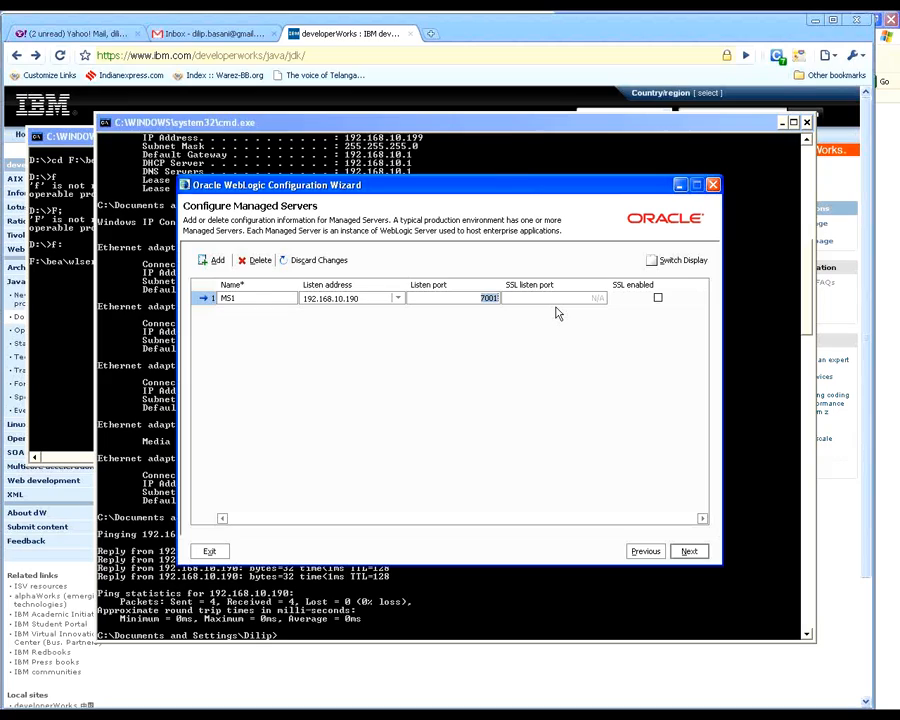
type("7008")
left_click(692, 551)
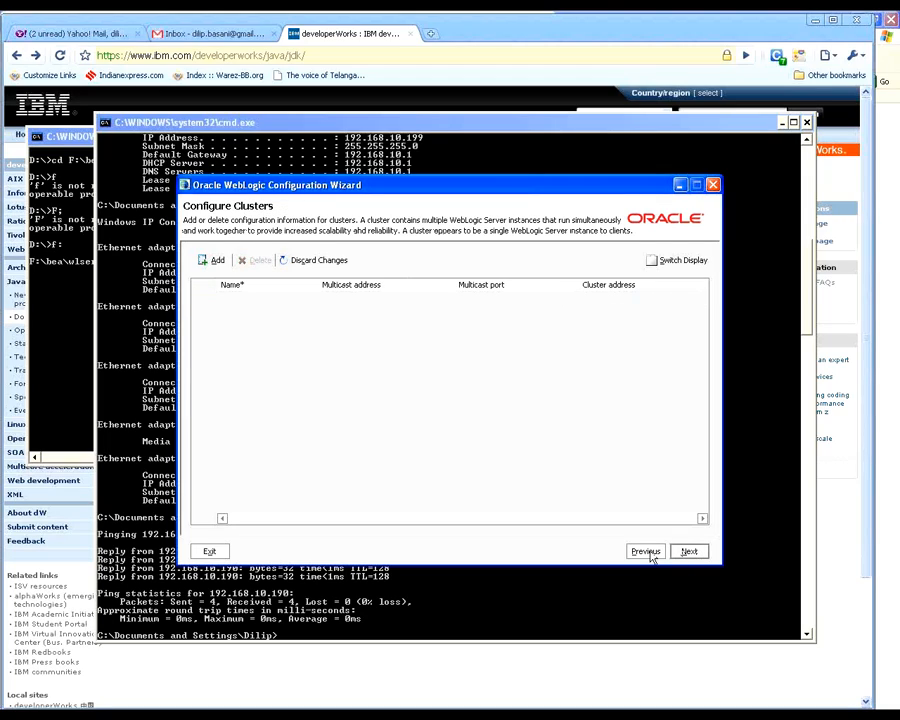
left_click(646, 553)
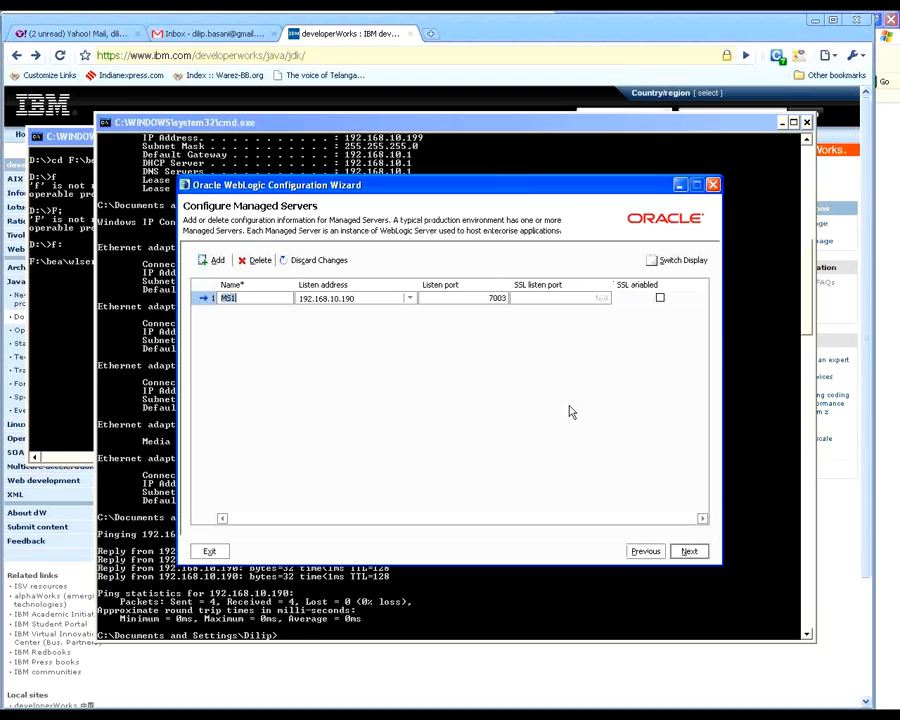
Step: Add a second managed server named MS2 with listen address 192.168.10.190 and listen port 7006
left_click(217, 261)
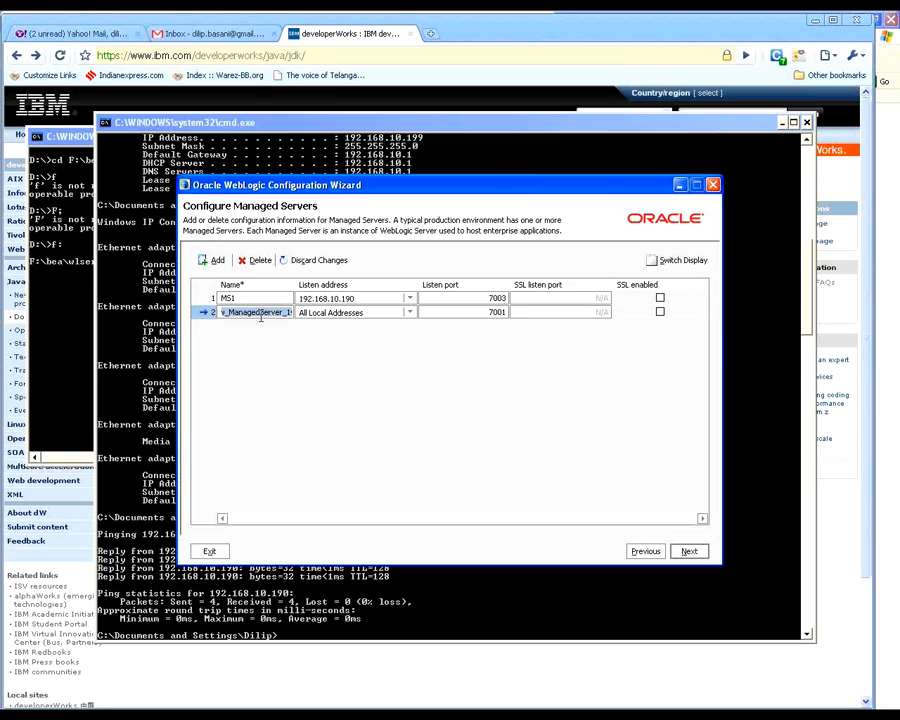
type("MS2")
key("Tab")
key("1")
key("Tab")
key("BackSpace")
type("6")
Step: Add a third managed server named MS3 with listen address 192.168.10.190 and listen port 7008
left_click(210, 261)
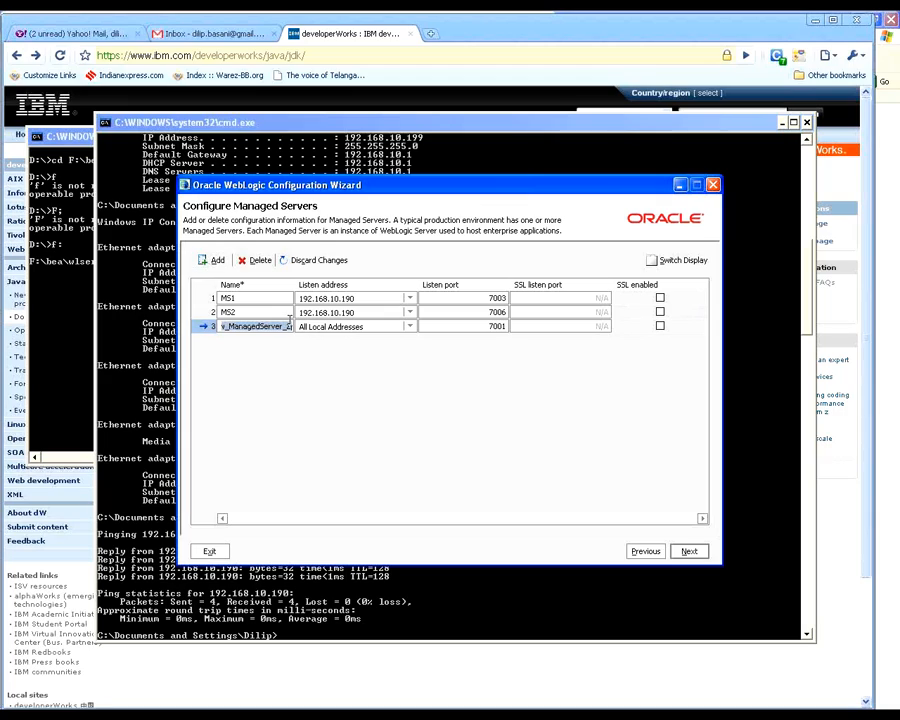
type("MS3")
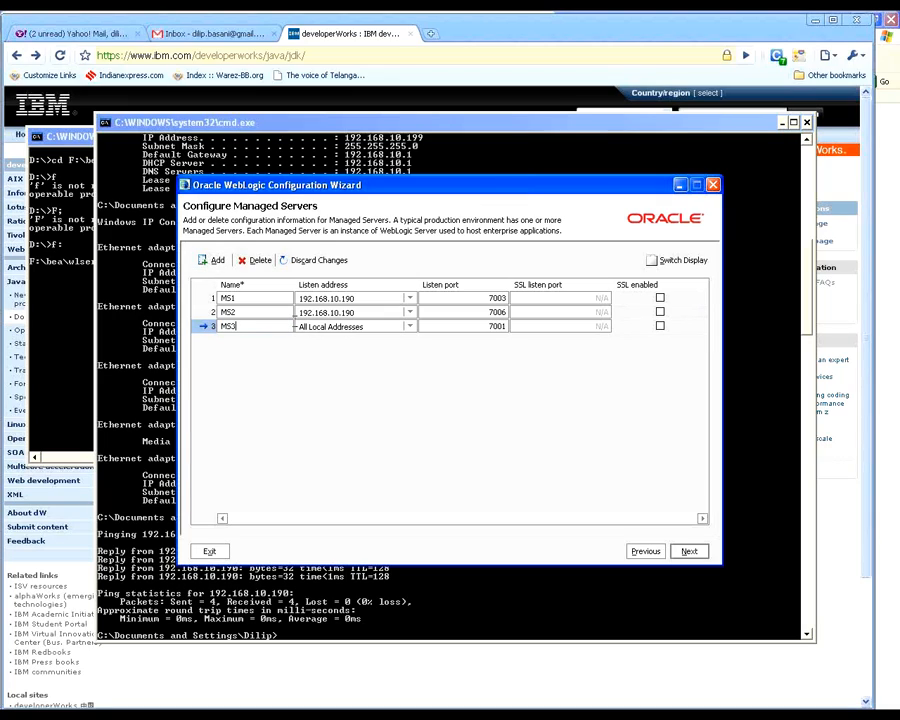
left_click(295, 325)
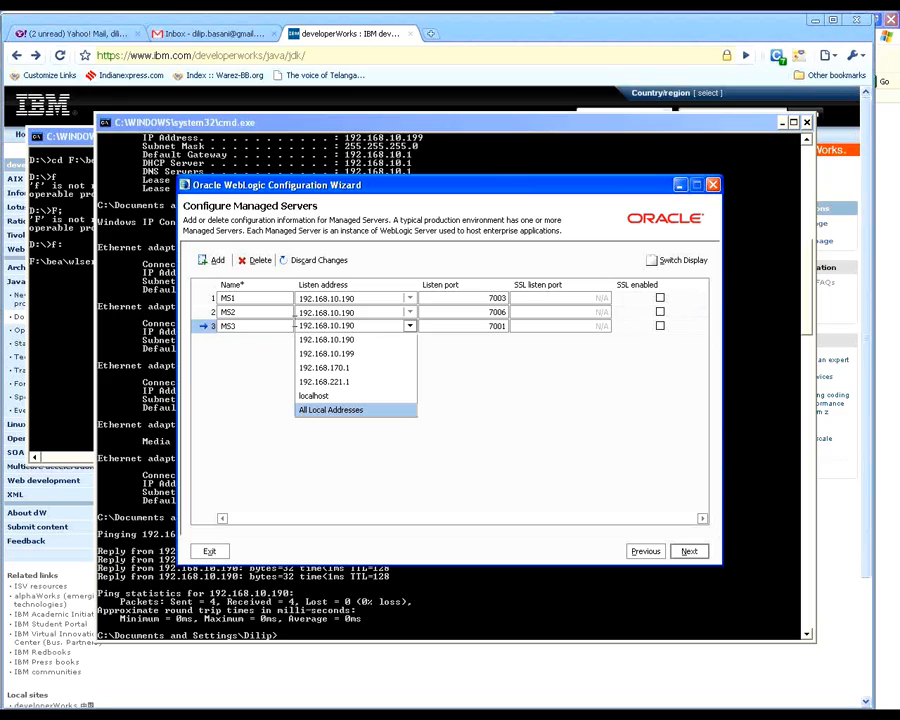
key("Tab")
type("700")
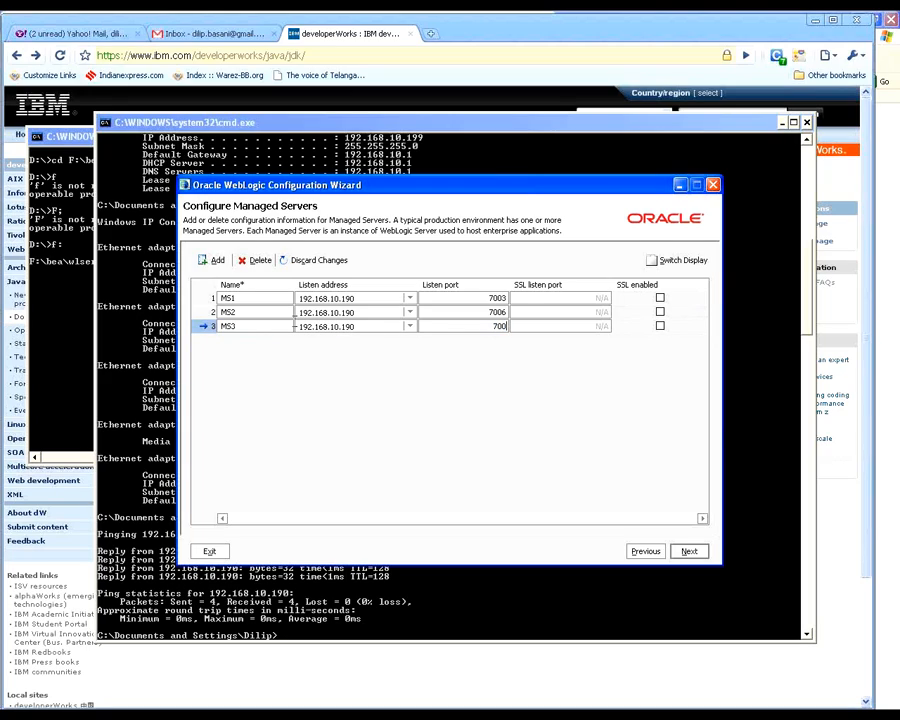
type("8")
Step: Add a fourth managed server named MS4 with listen address 192.168.10.190 and listen port 7010
left_click(214, 260)
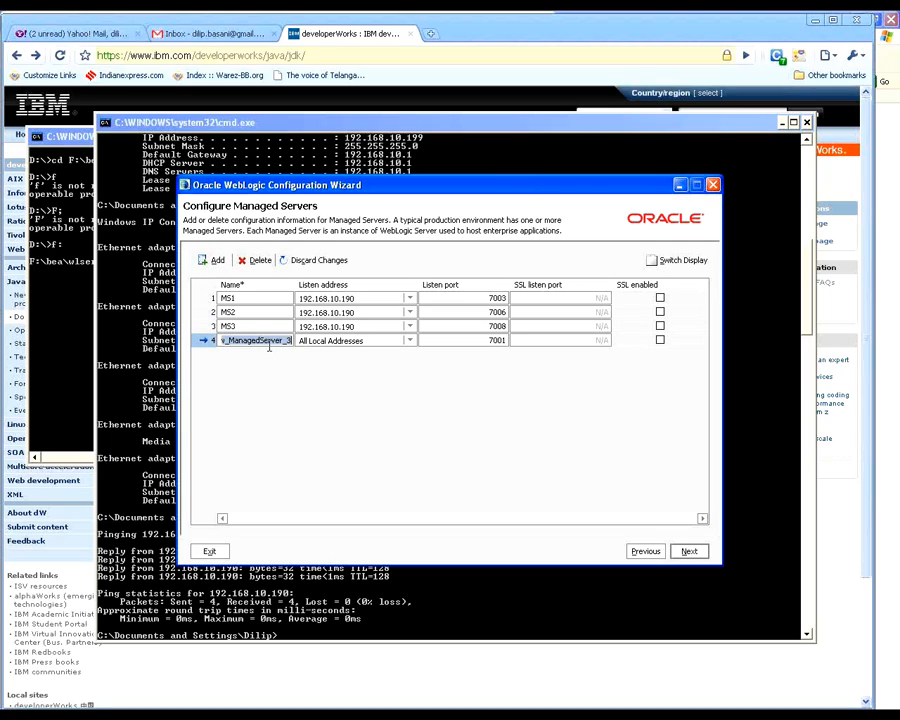
key("BackSpace")
type("MS4")
key("Tab")
key("ctrl+v")
key("Tab")
key("Right")
key("BackSpace")
key("BackSpace")
type("10")
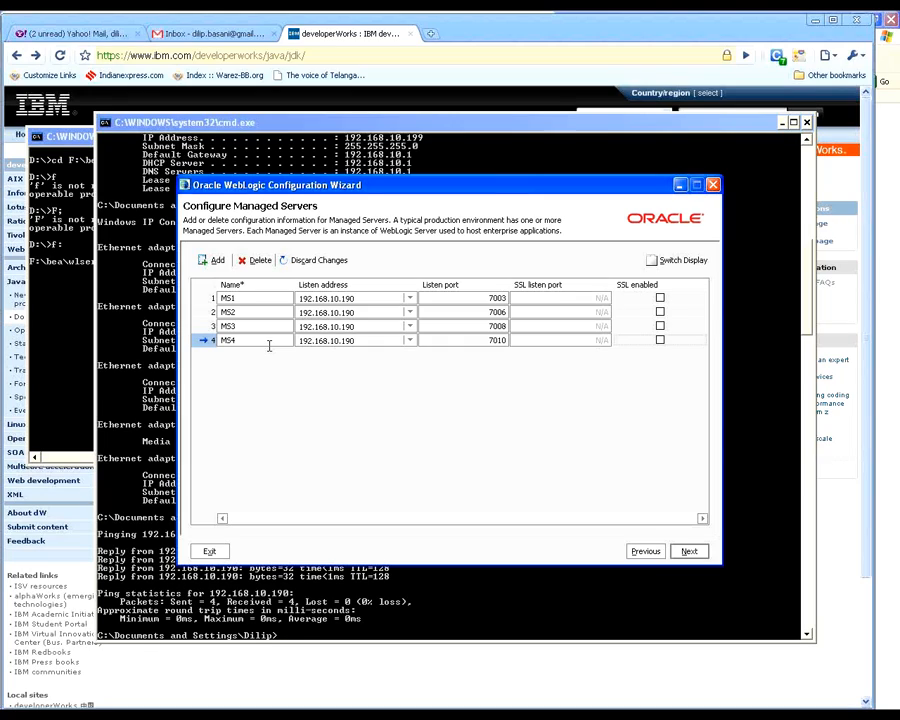
Step: Change the listen ports to 7005 for MS2, 7007 for MS3 and 7009 for MS4
left_click(505, 312)
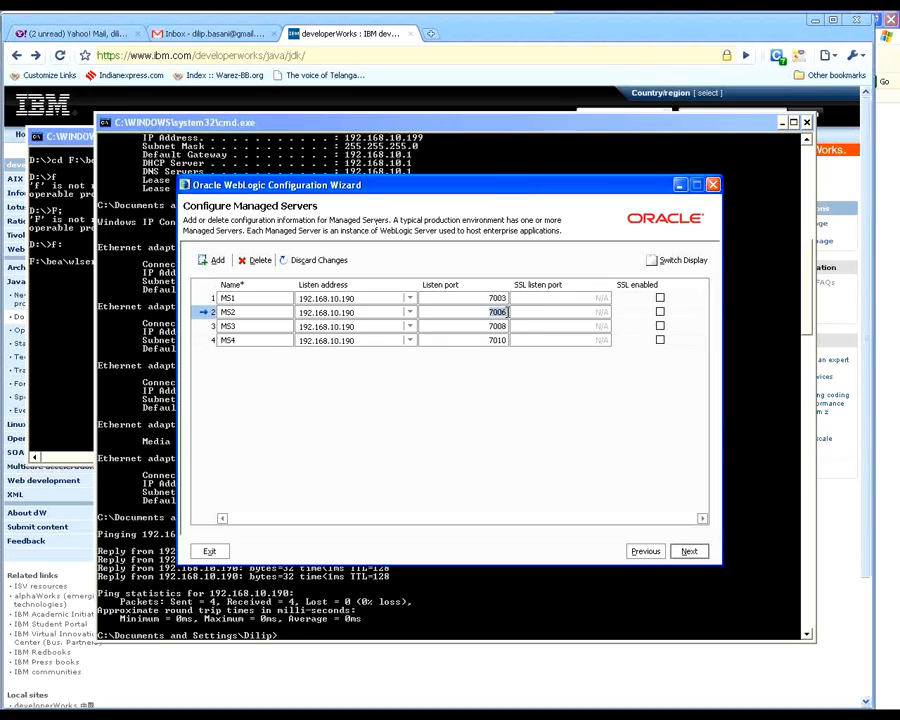
type("7005")
left_click(504, 326)
type("7006")
key("BackSpace")
type("7")
left_click(499, 340)
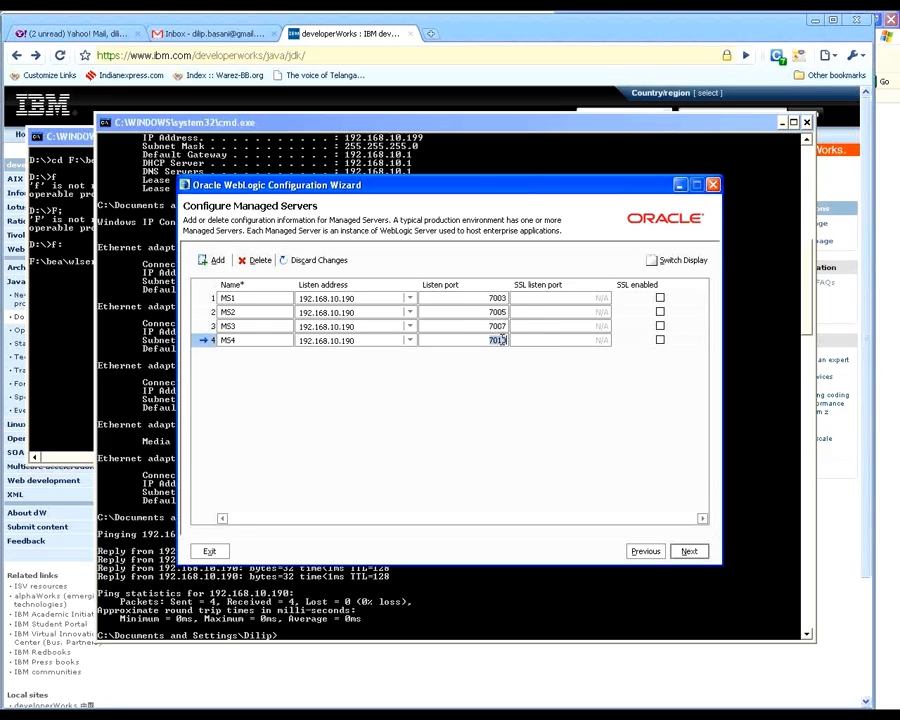
left_click(499, 340)
type("7008")
key("BackSpace")
type("9")
Step: Bring up the 07162010 folder in WeblogicTraining, show its recording file in Details view and minimize the folder window
left_click(881, 42)
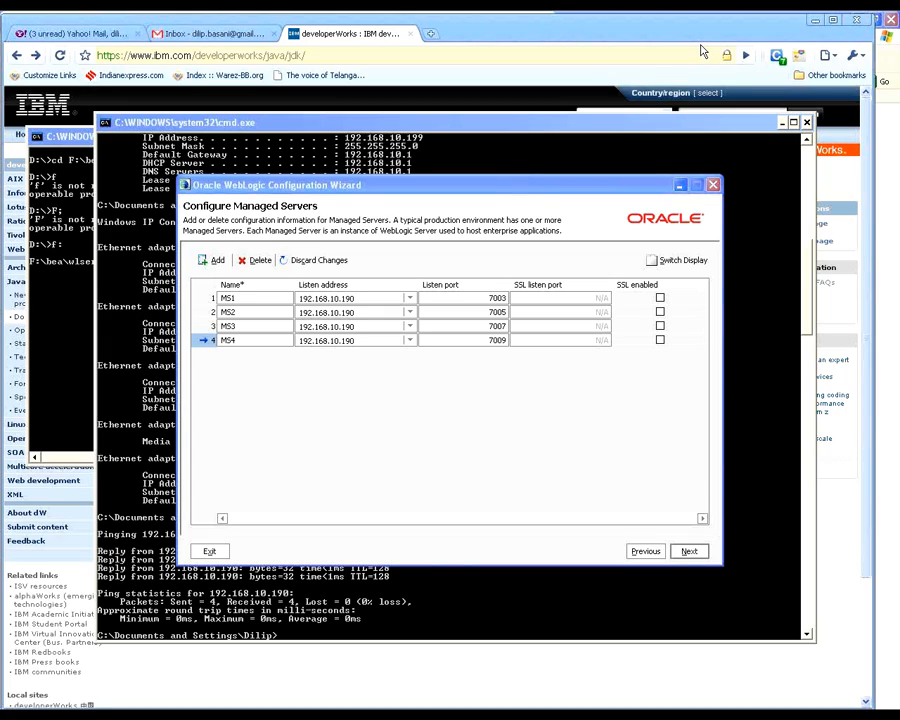
left_click(236, 712)
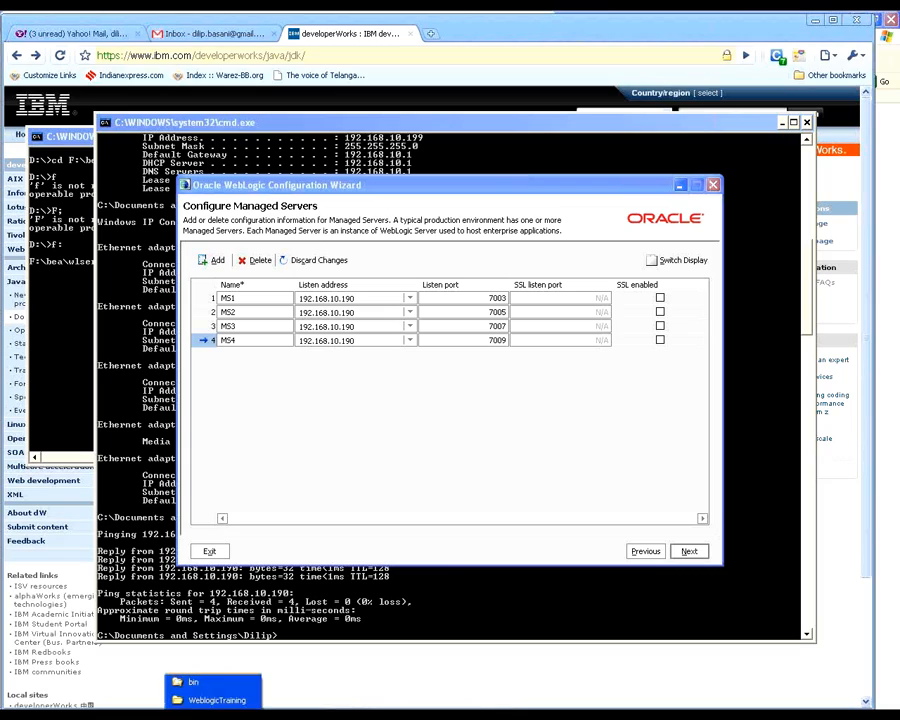
left_click(256, 705)
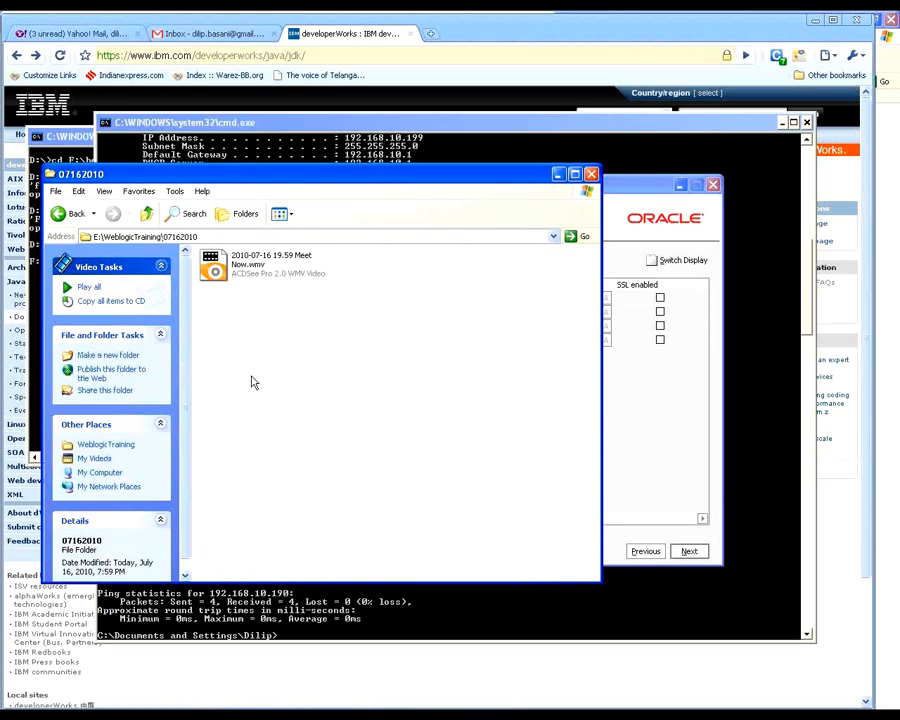
left_click(281, 214)
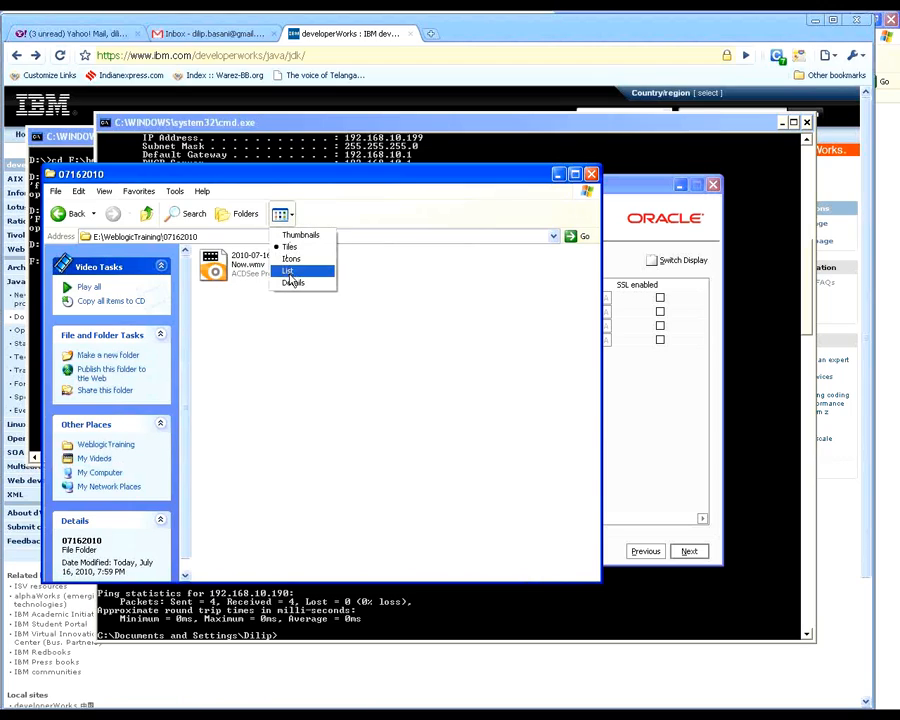
left_click(292, 282)
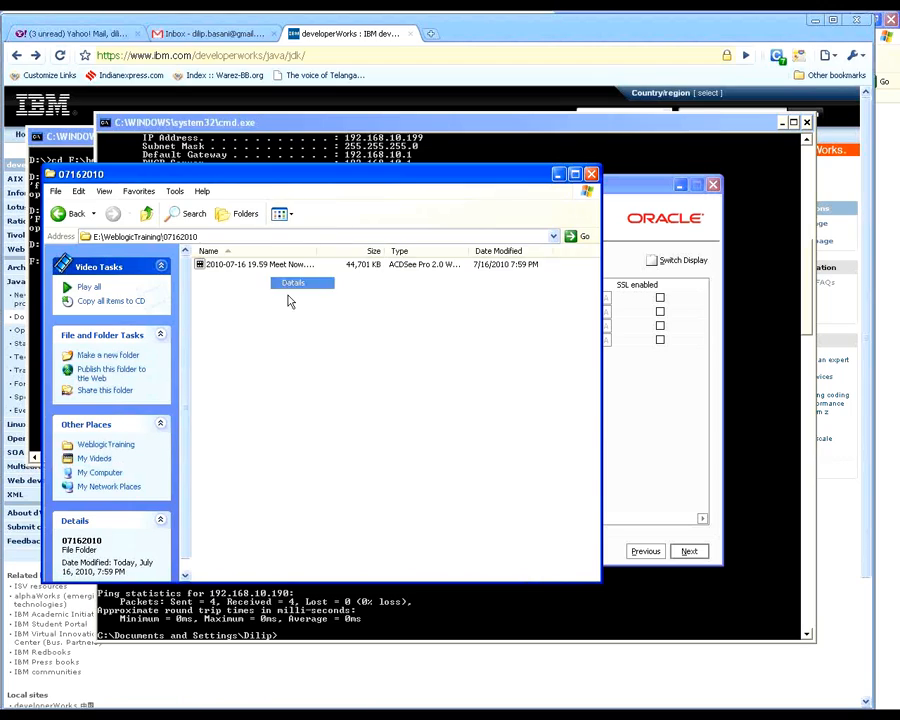
left_click(558, 174)
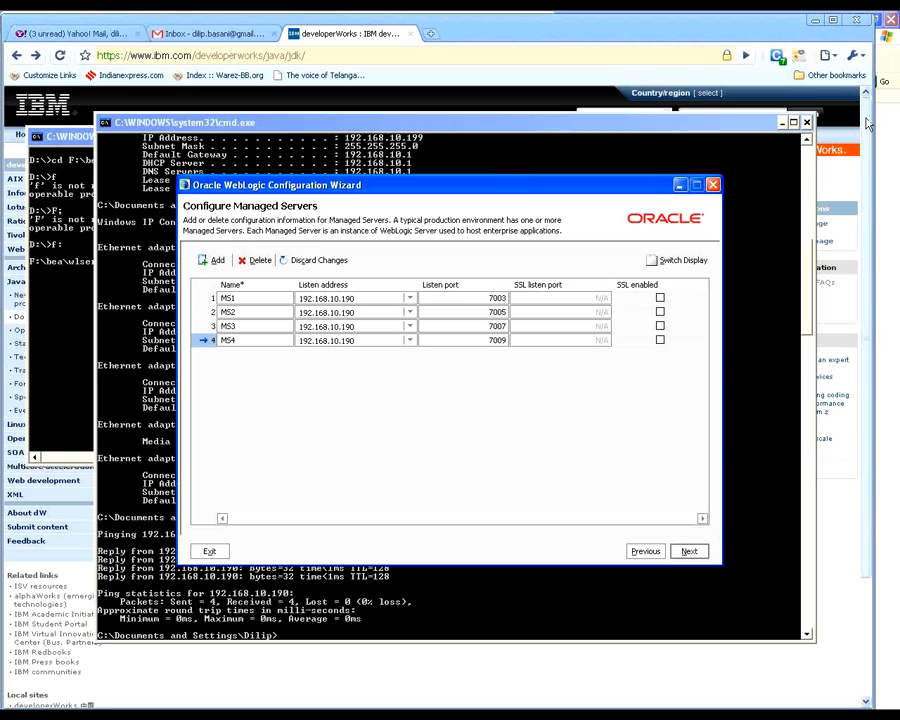
left_click(894, 45)
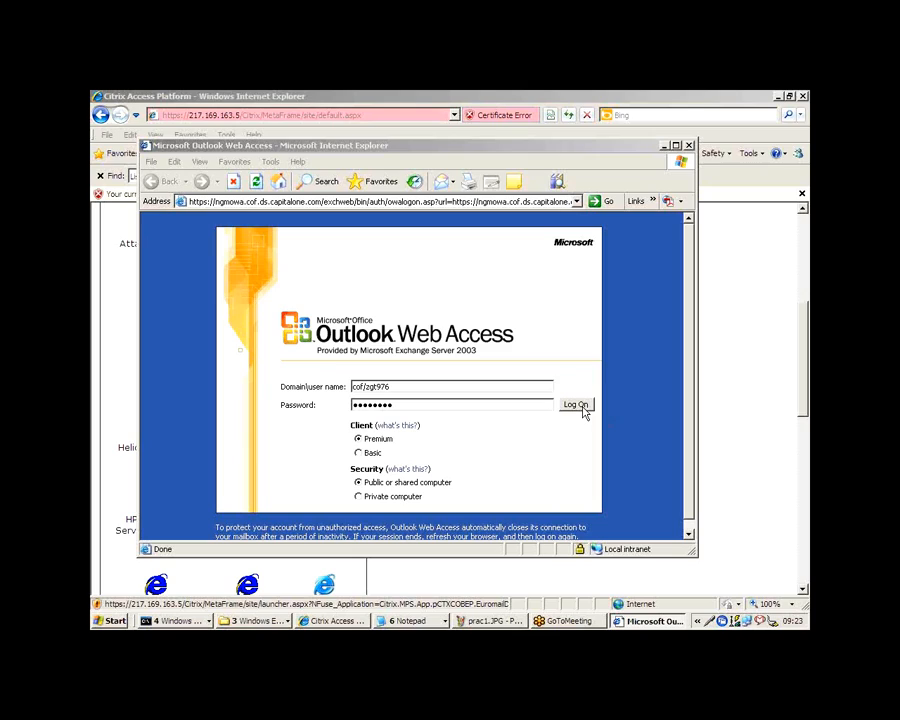
Step: Switch to Outlook Web Access, log on with the credentials already entered and maximize the mailbox window
left_click(578, 405)
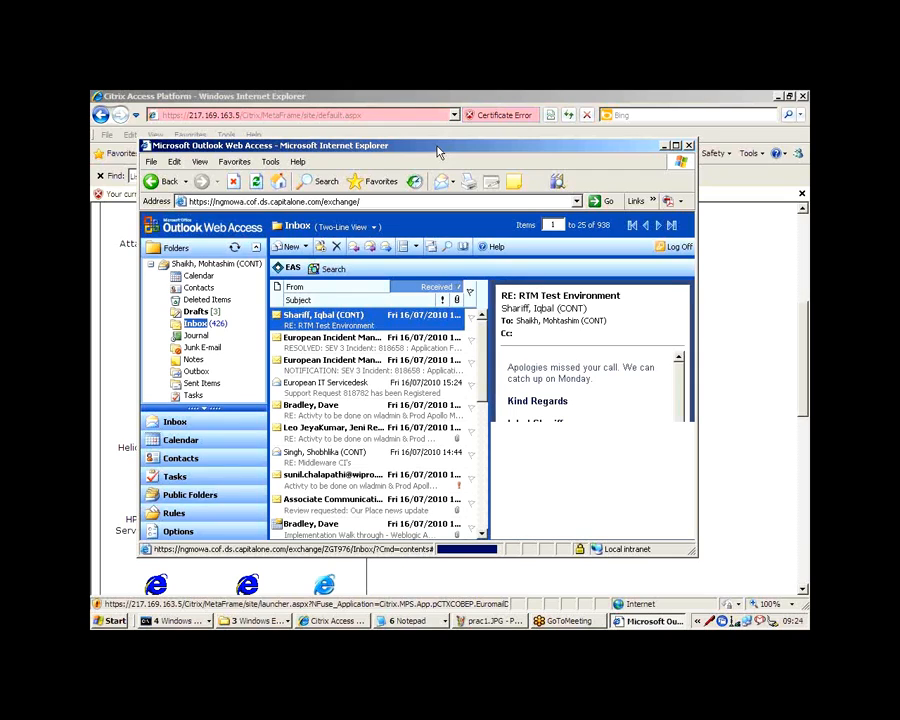
double_click(436, 147)
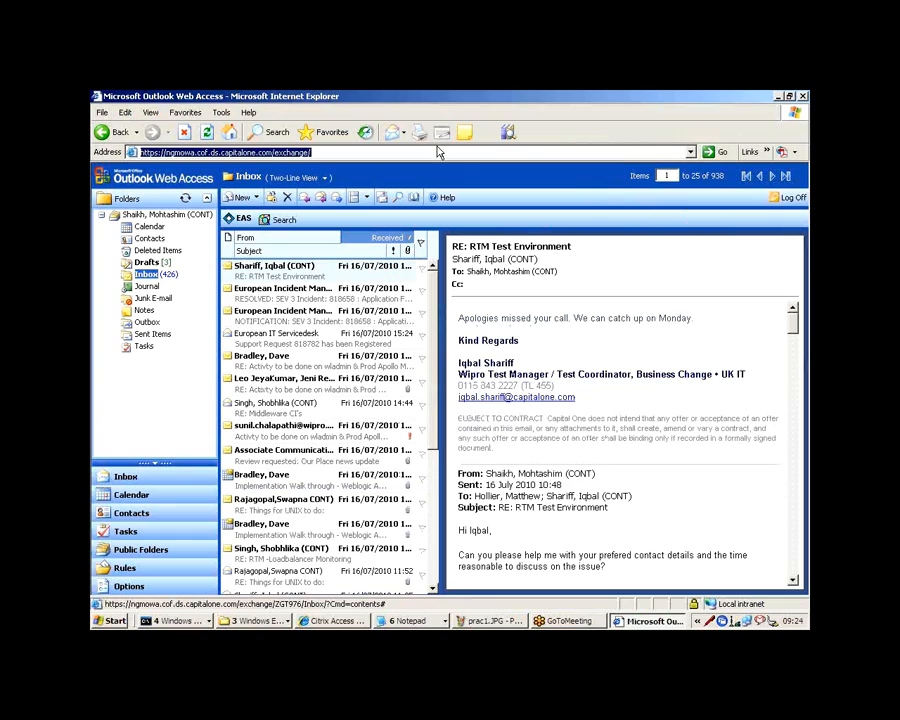
left_click(496, 318)
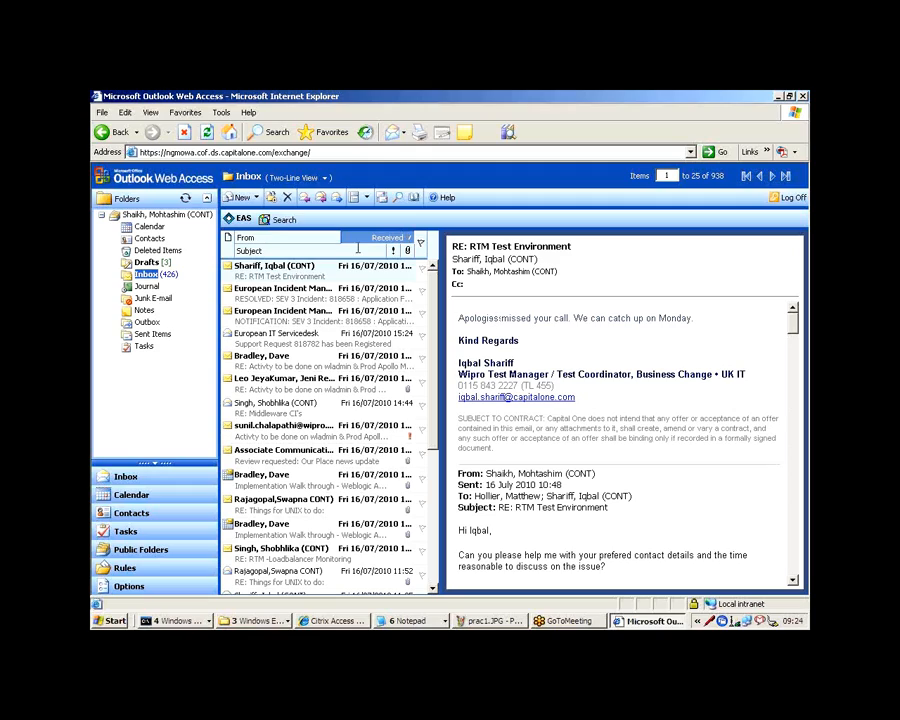
Step: Search the Inbox for messages with "unix test" in the subject
left_click(398, 198)
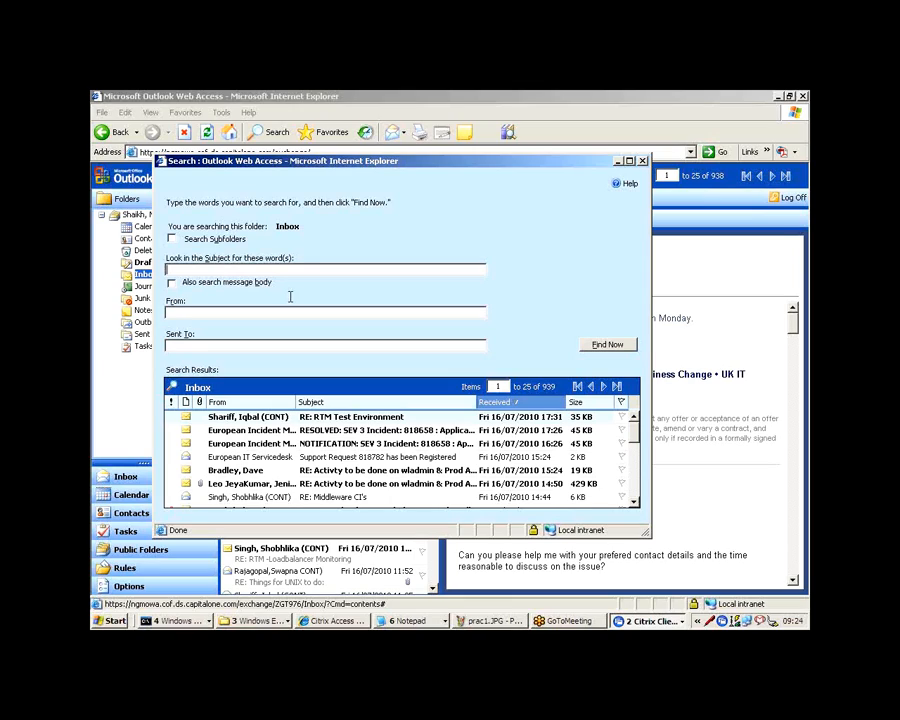
type("unix test")
left_click(605, 348)
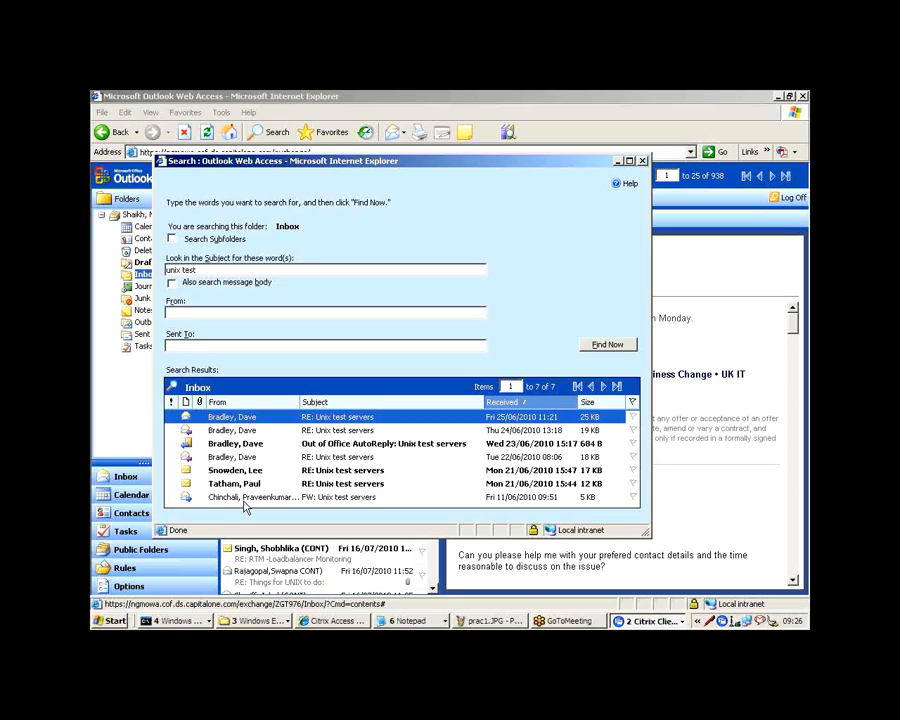
Step: Check and close the out-of-office auto-reply, and read through the thread of the newest "RE: Unix test servers" message
double_click(320, 448)
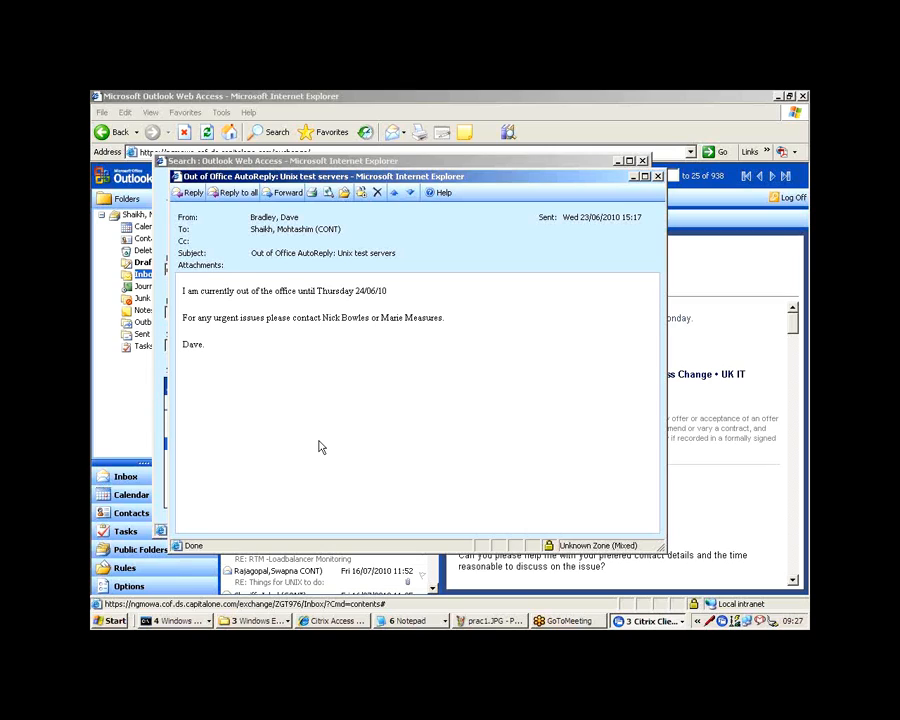
key("alt+F4")
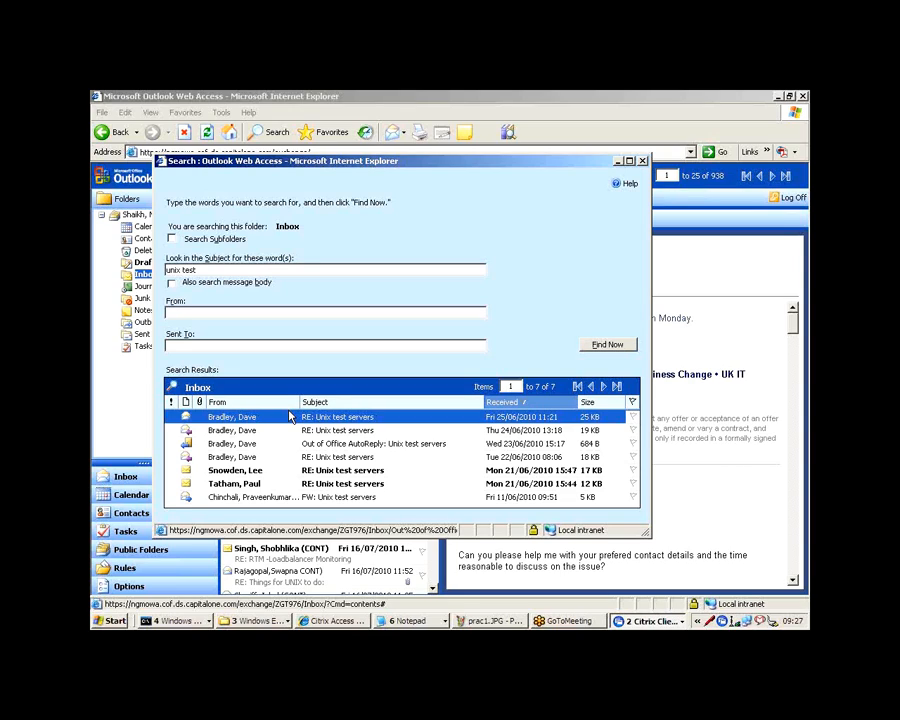
double_click(290, 416)
scroll(280, 510, "down", 5)
scroll(278, 512, "down", 6)
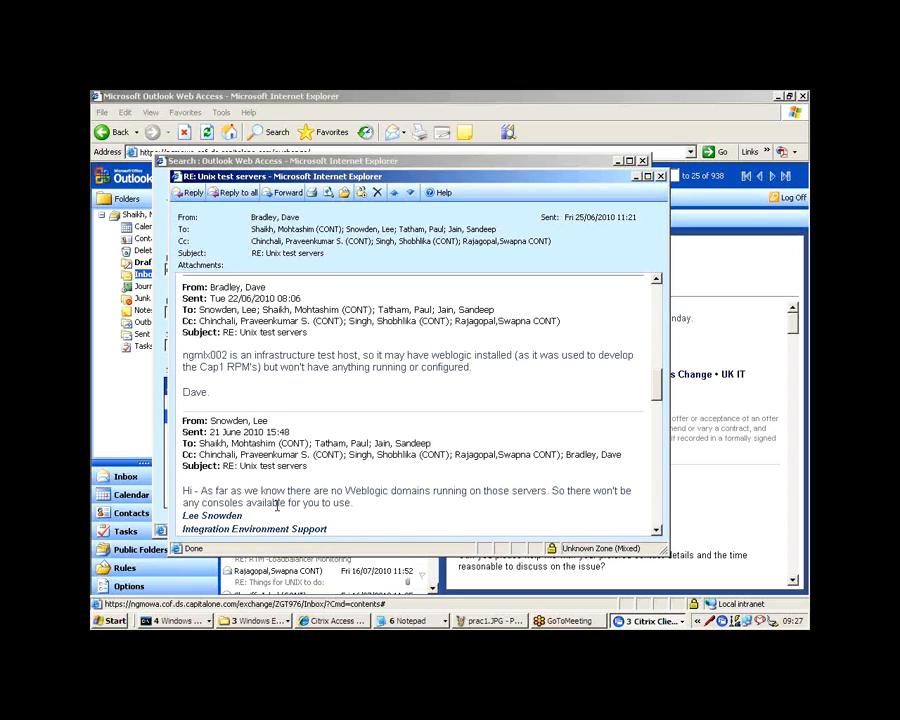
scroll(278, 506, "down", 5)
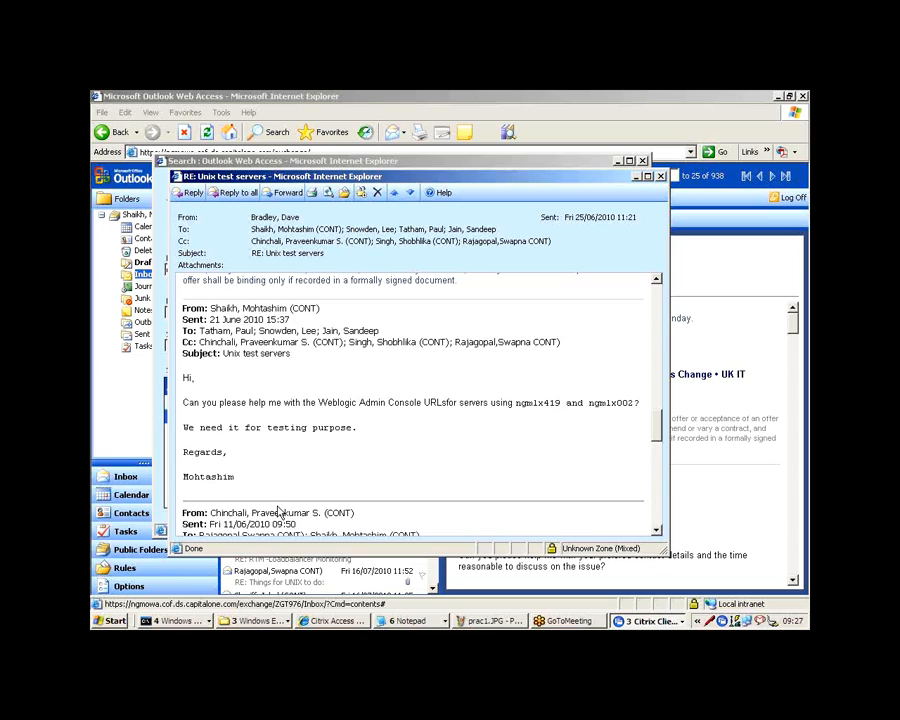
scroll(280, 512, "down", 1)
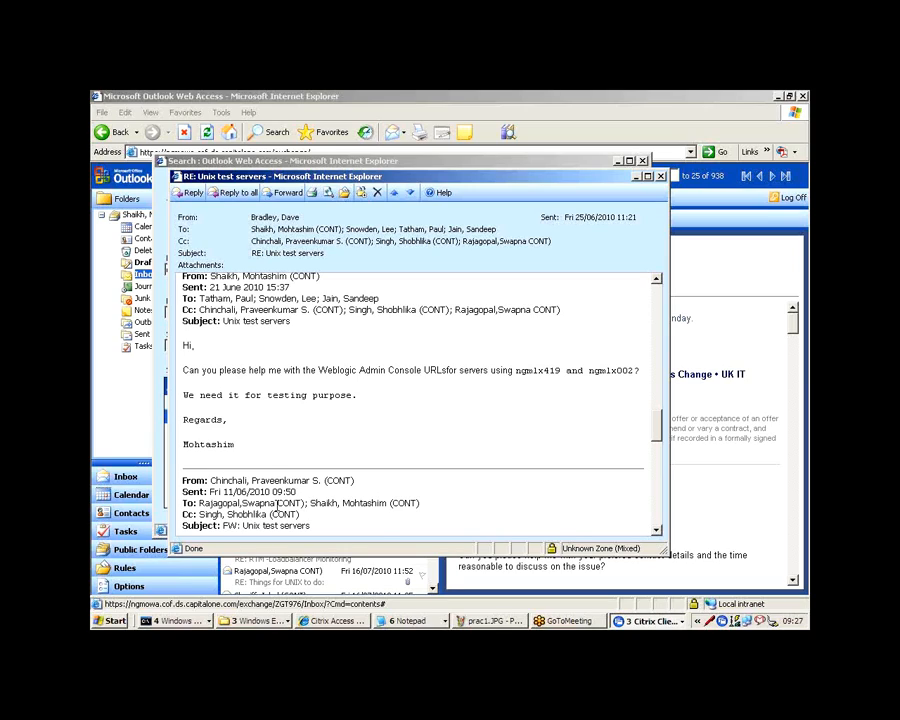
scroll(278, 508, "down", 4)
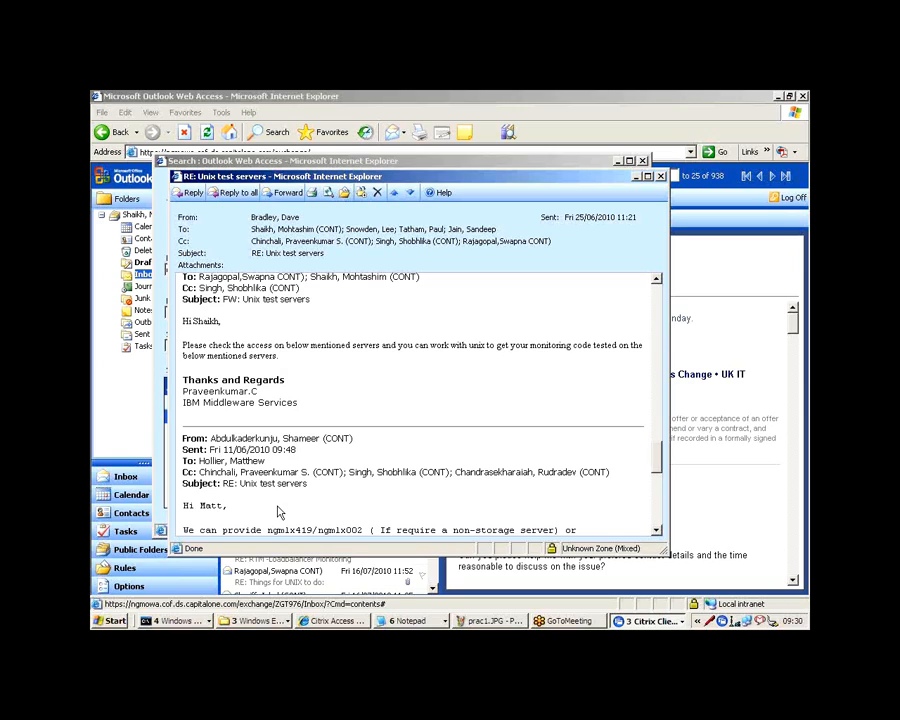
Step: Maximize the open "RE: Unix test servers" message and forward it to the personal Gmail address
double_click(394, 178)
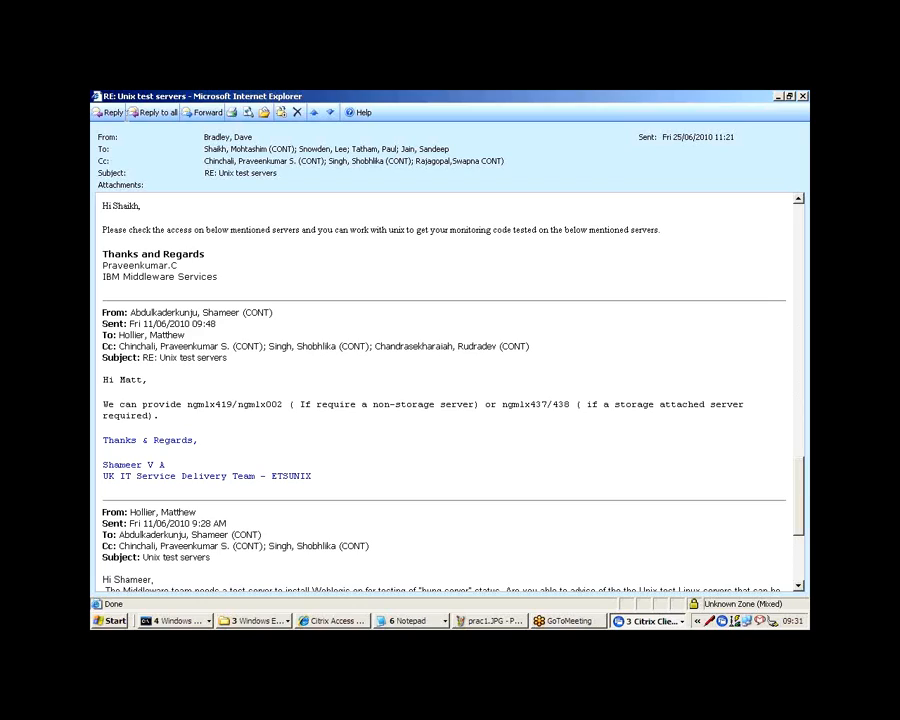
left_click(204, 112)
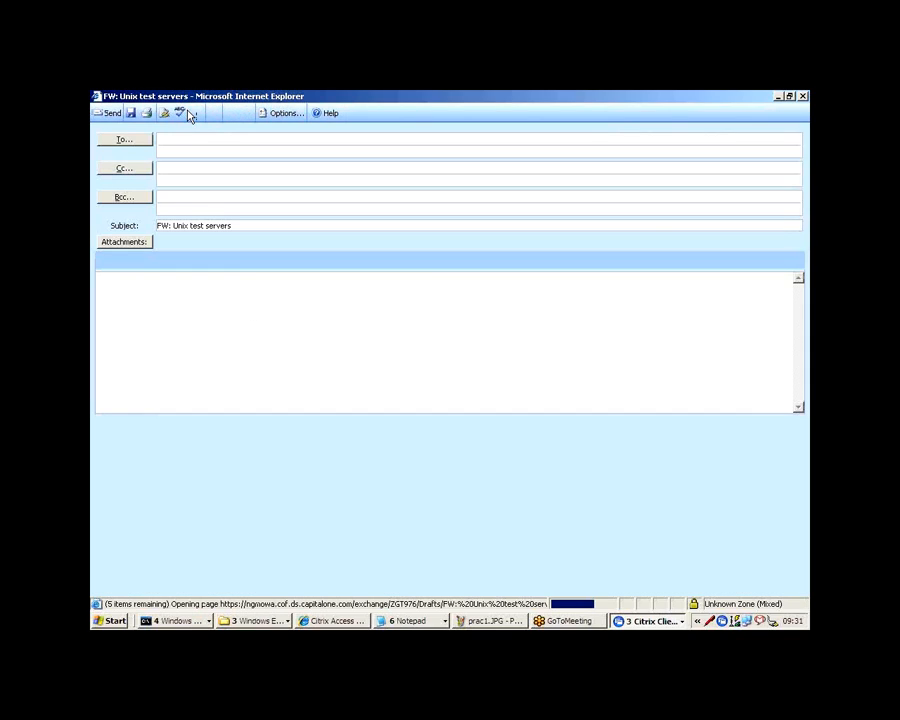
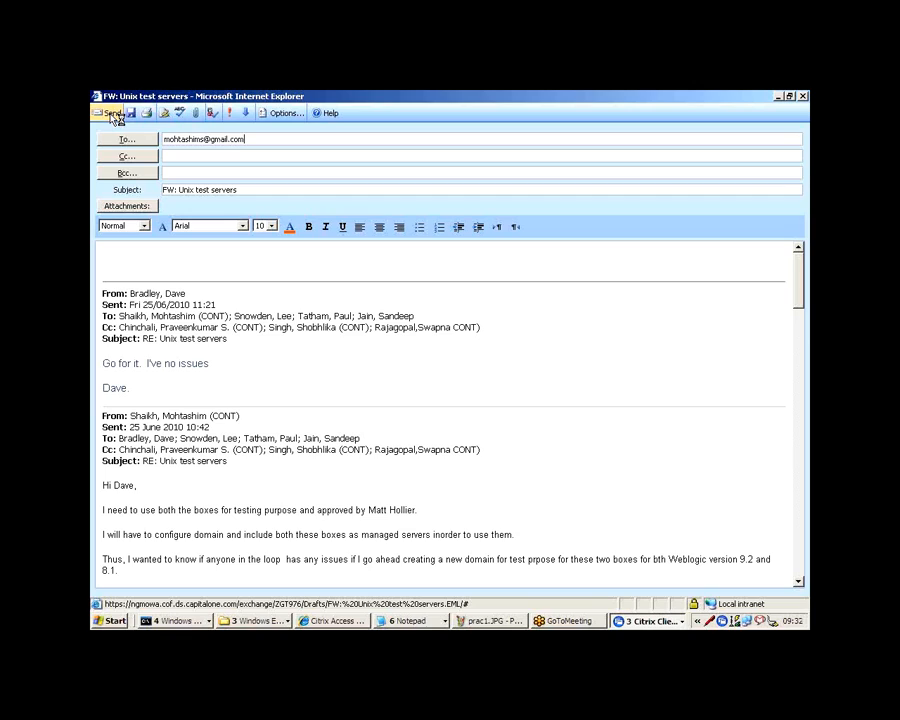
left_click(111, 113)
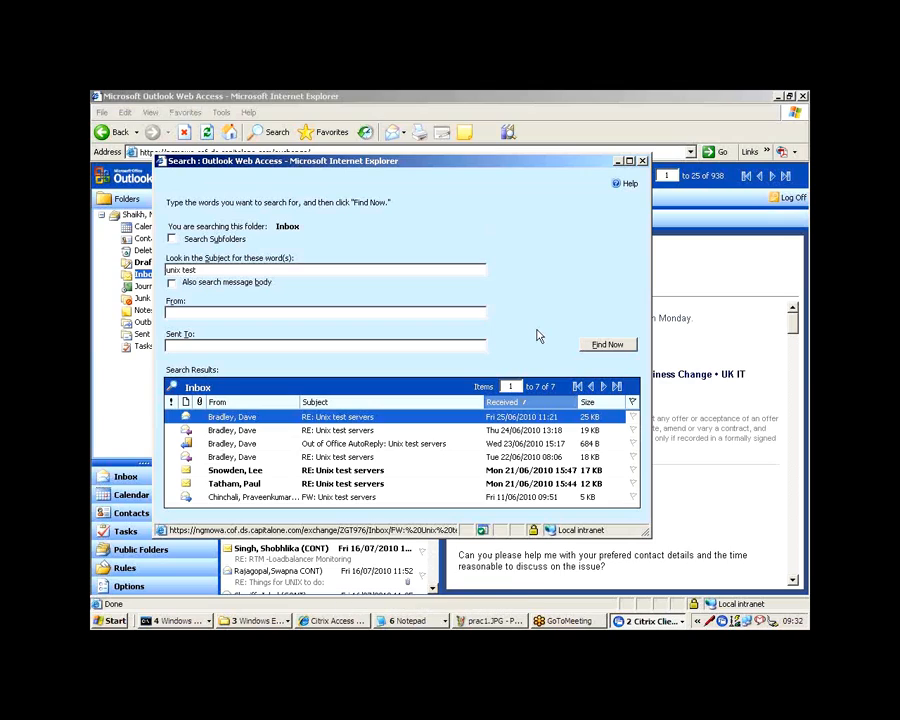
Step: Close the search window, the Outlook Web Access mailbox and the Citrix Access Platform page, and exit the remote-access client running in the background
left_click_drag(557, 167, 406, 354)
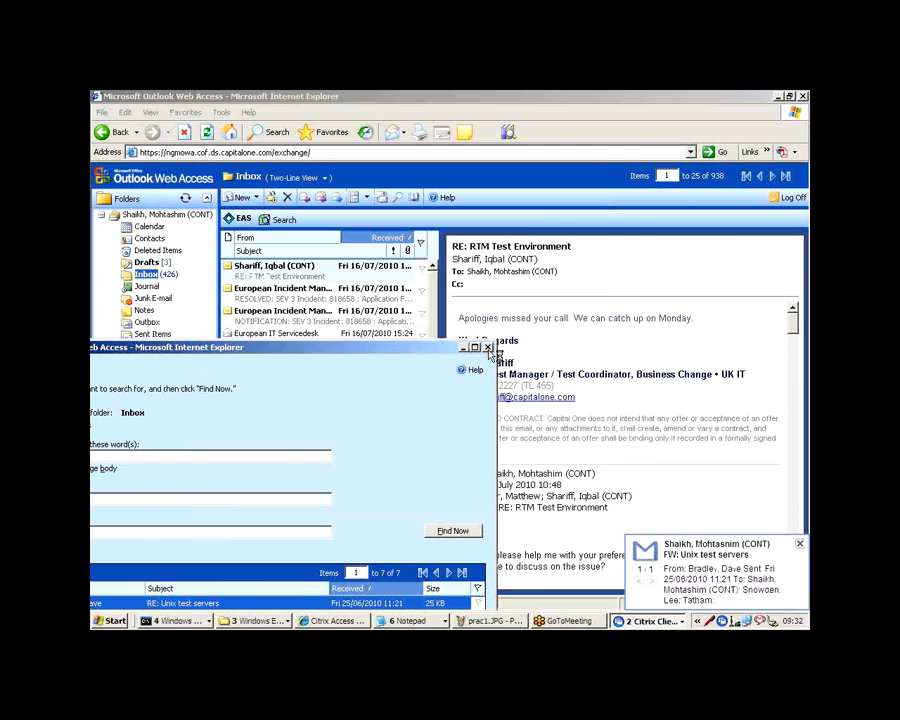
left_click(488, 348)
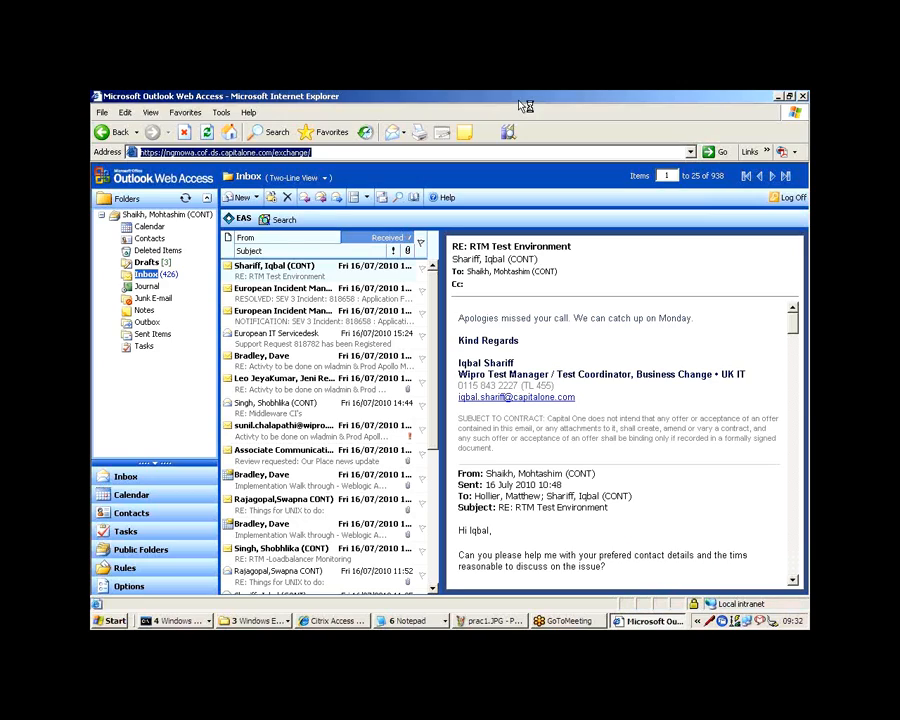
key("BackSpace")
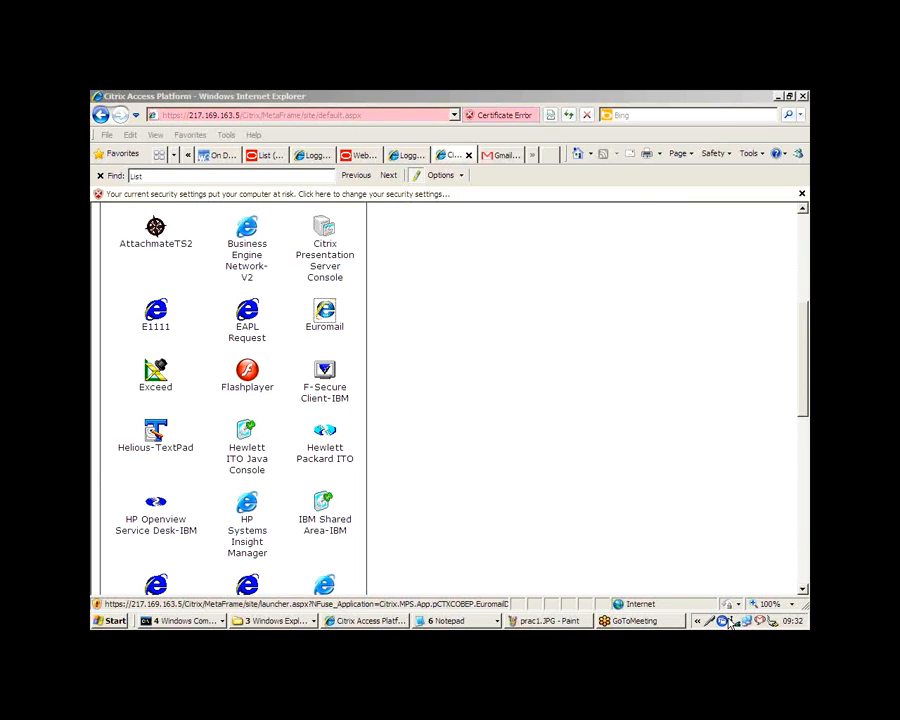
left_click(469, 157)
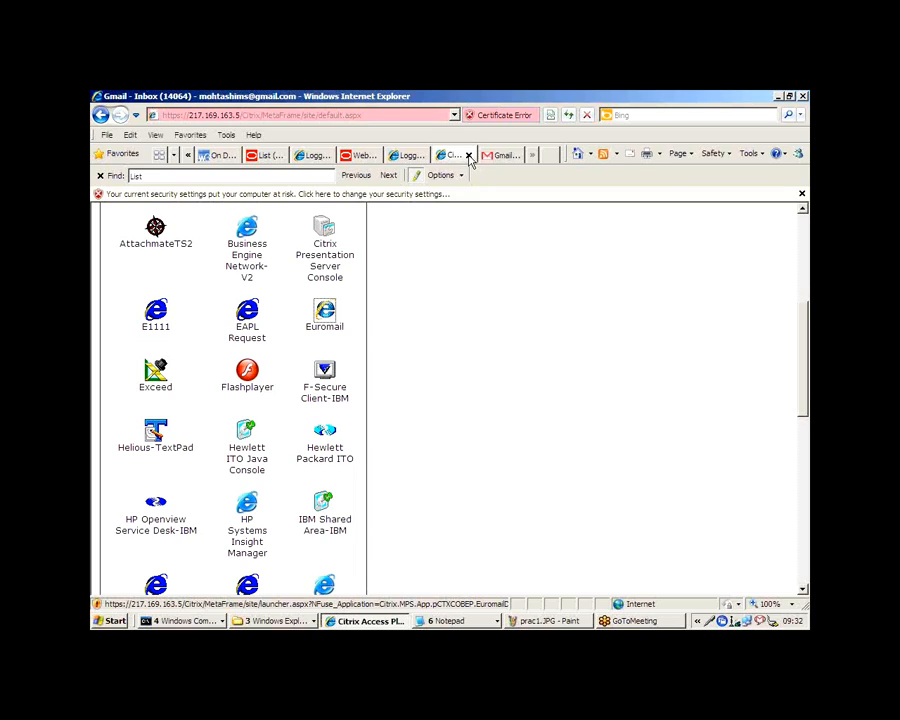
left_click(469, 160)
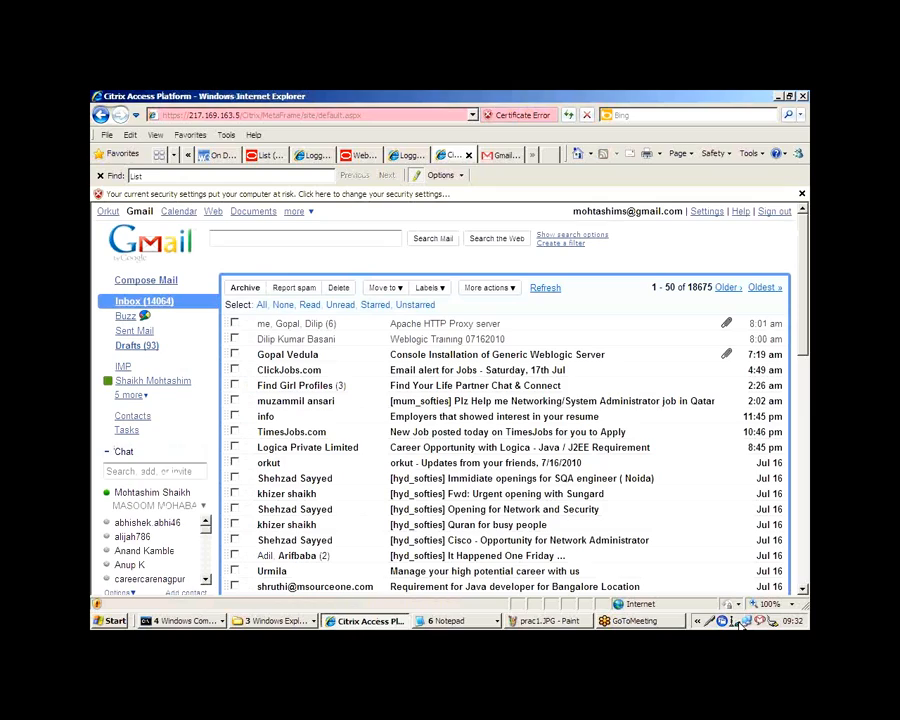
right_click(736, 621)
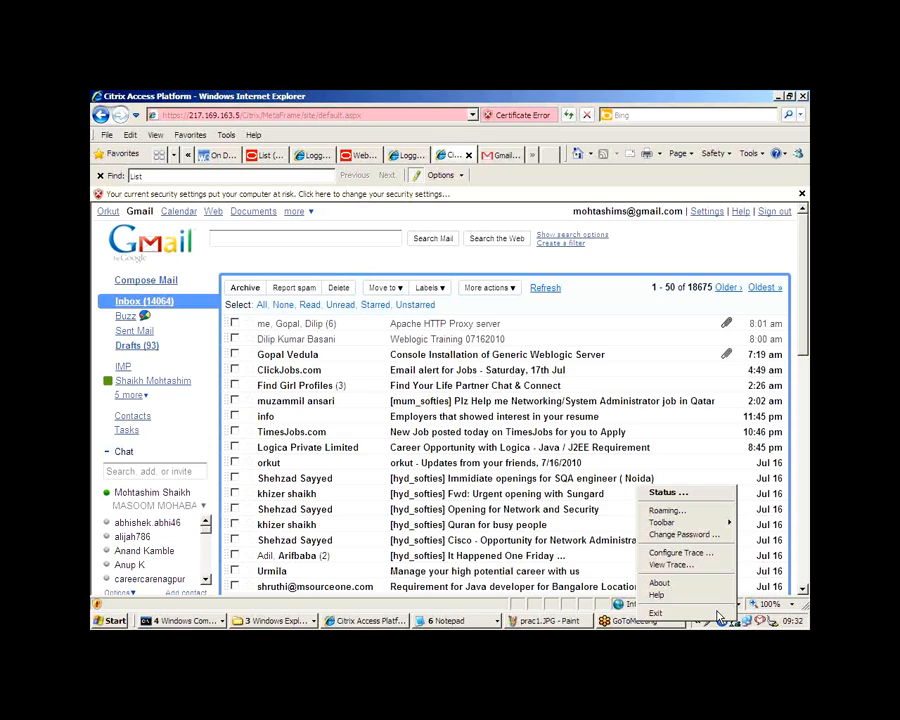
left_click(717, 613)
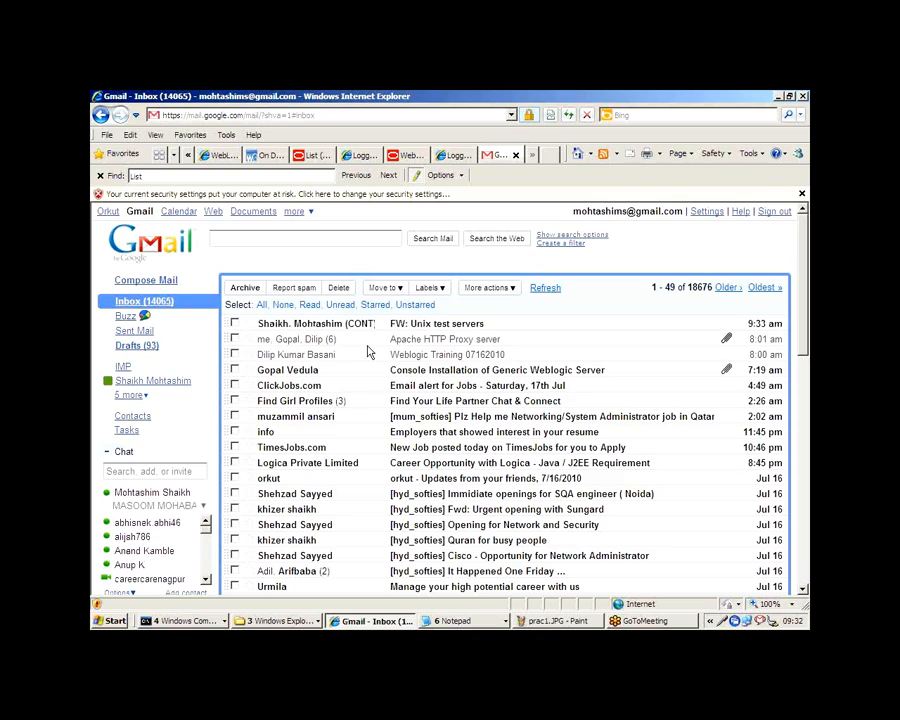
Step: Open the "FW: Unix test servers" message in the Gmail inbox and view its most recent replies
left_click(405, 329)
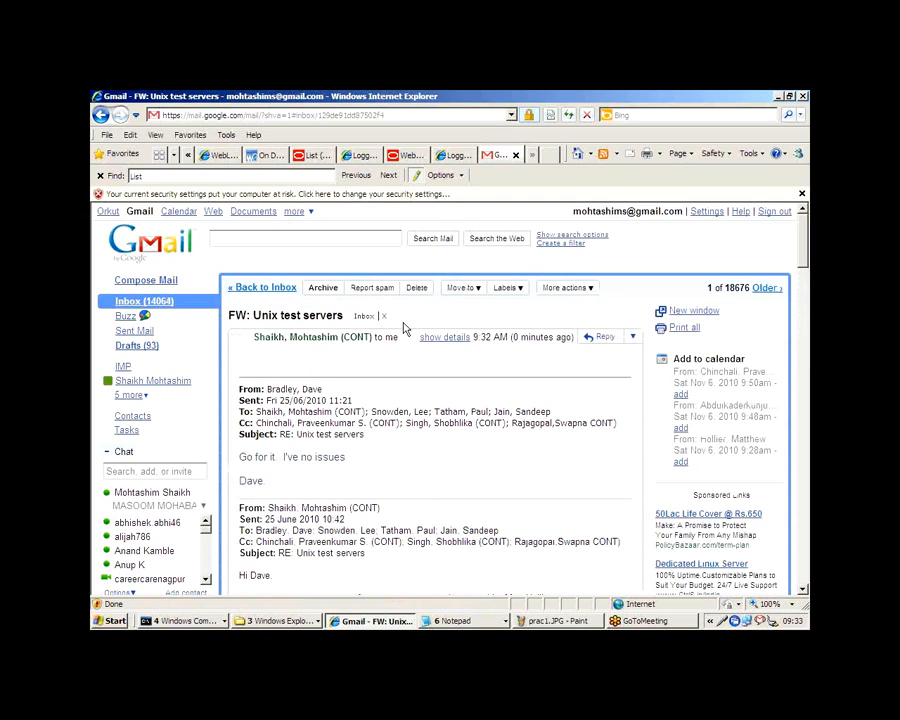
scroll(380, 444, "down", 1)
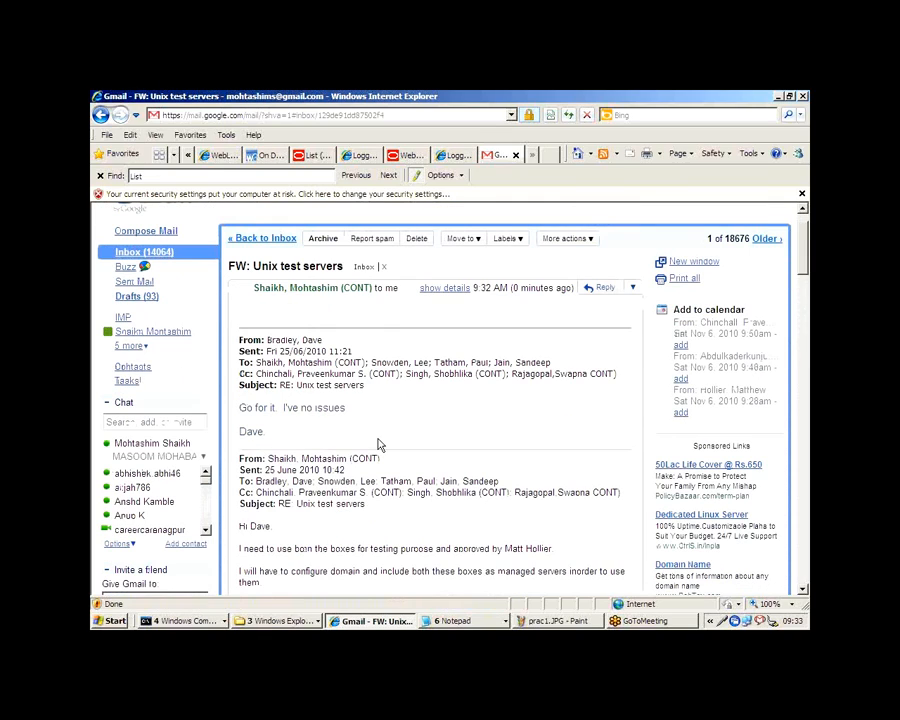
scroll(380, 444, "down", 1)
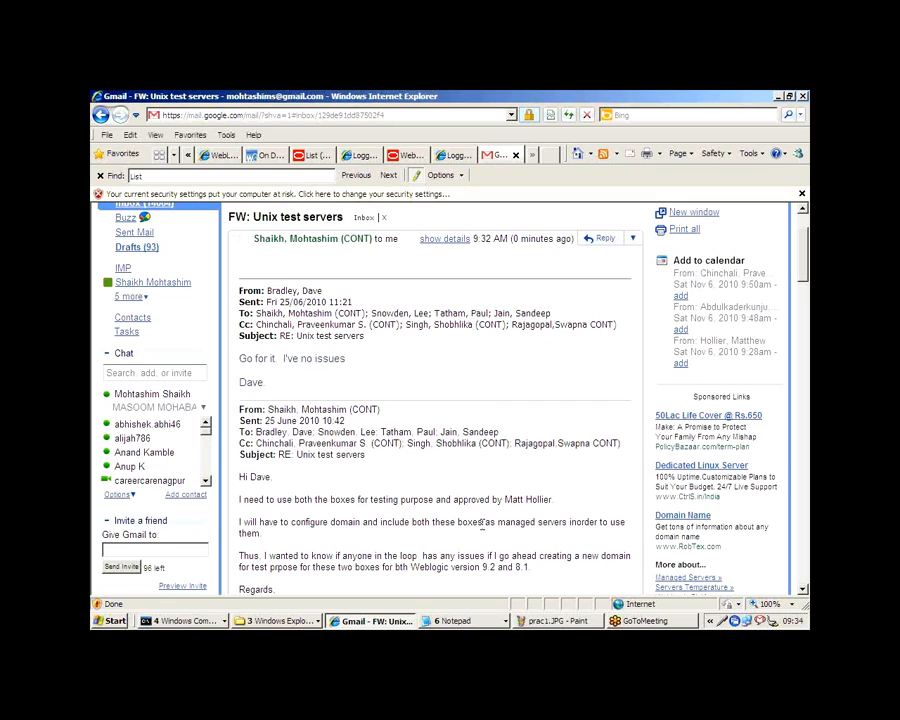
Step: Close the open Notepad windows as a group, cancelling closure of Untitled and Server_reboot_procedure.txt with their unsaved changes
right_click(447, 624)
left_click(472, 608)
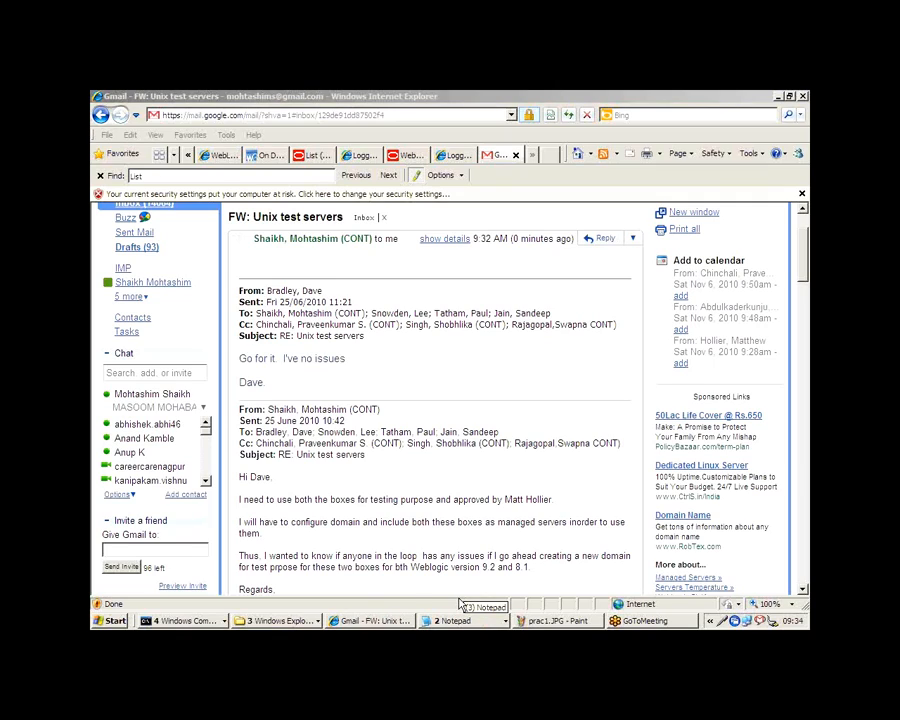
left_click(458, 621)
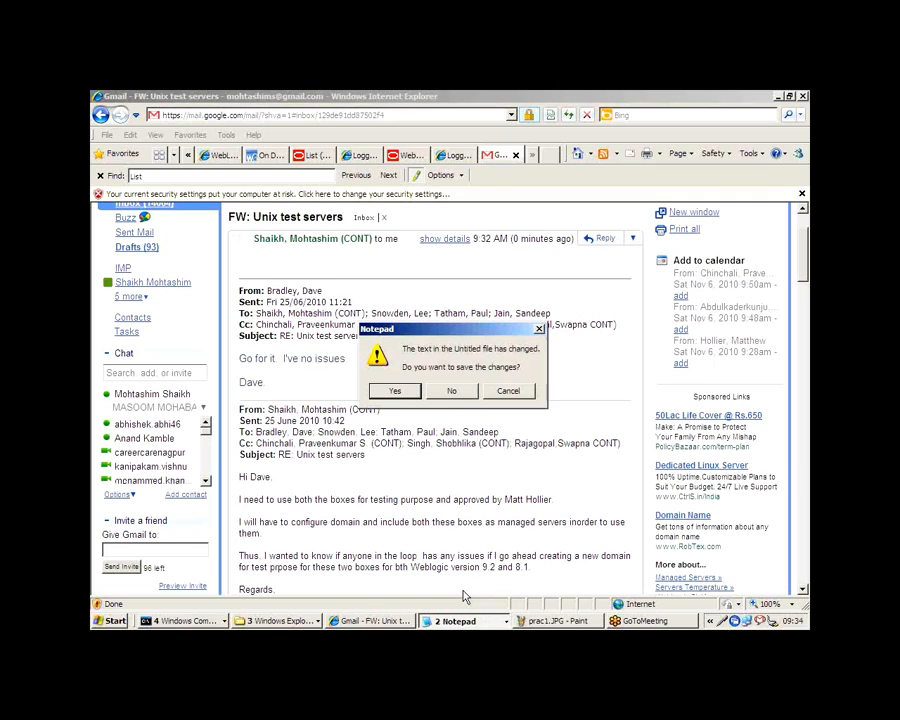
left_click(509, 391)
left_click(492, 621)
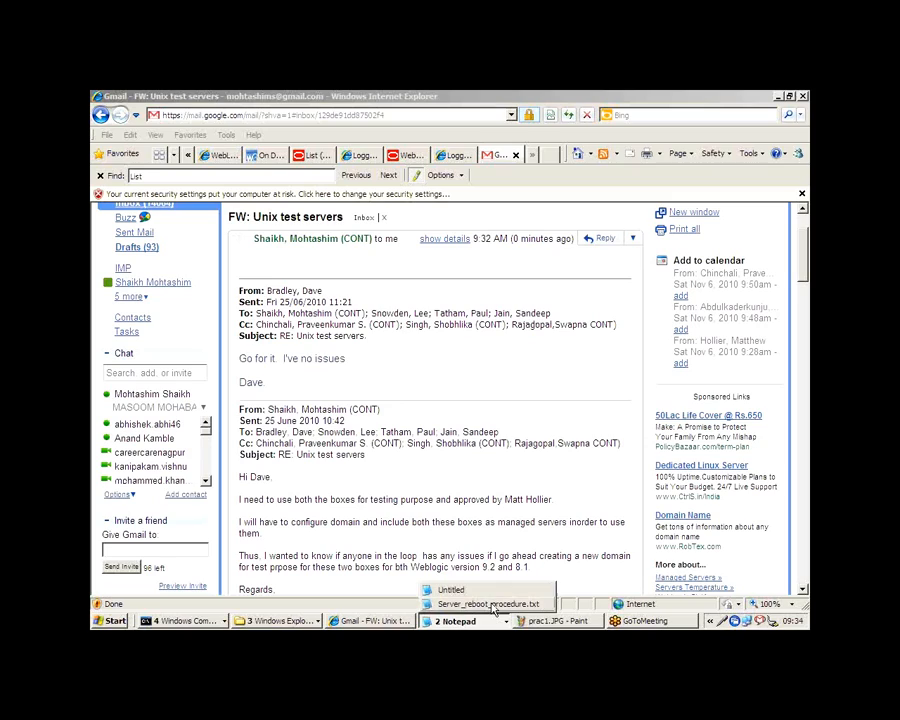
left_click(490, 604)
left_click(512, 396)
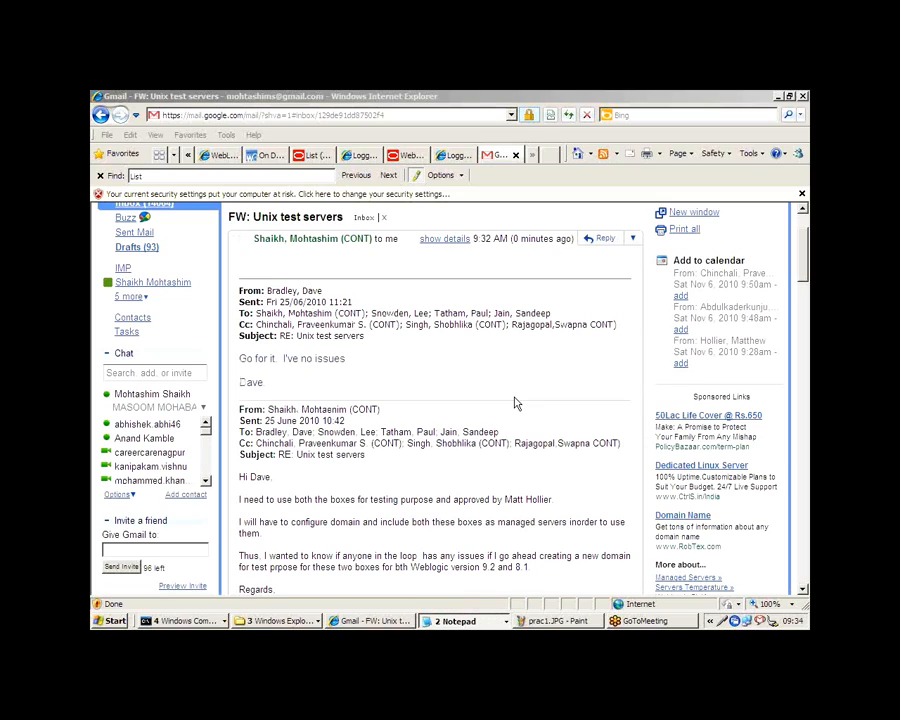
left_click(516, 402)
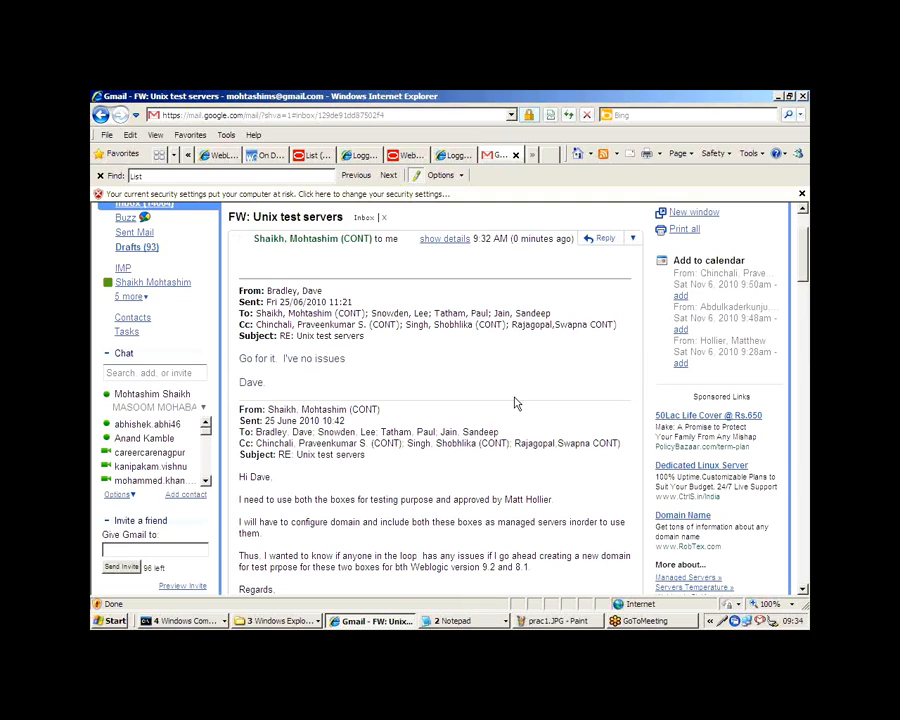
Step: Read the "FW: Unix test servers" thread down to the original test server request and back up through its replies
scroll(516, 402, "down", 2)
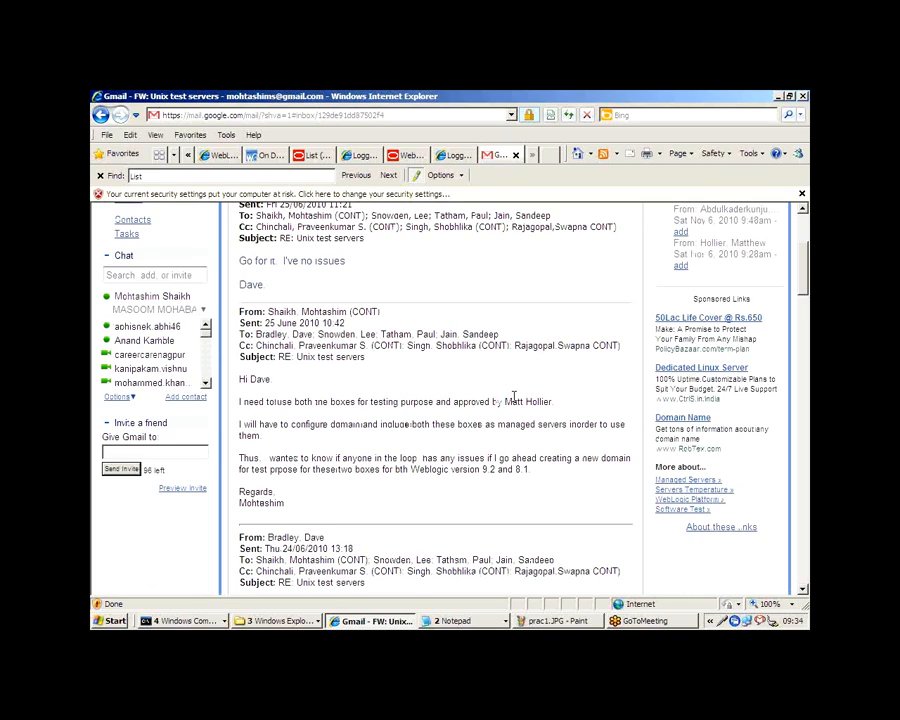
scroll(514, 397, "down", 5)
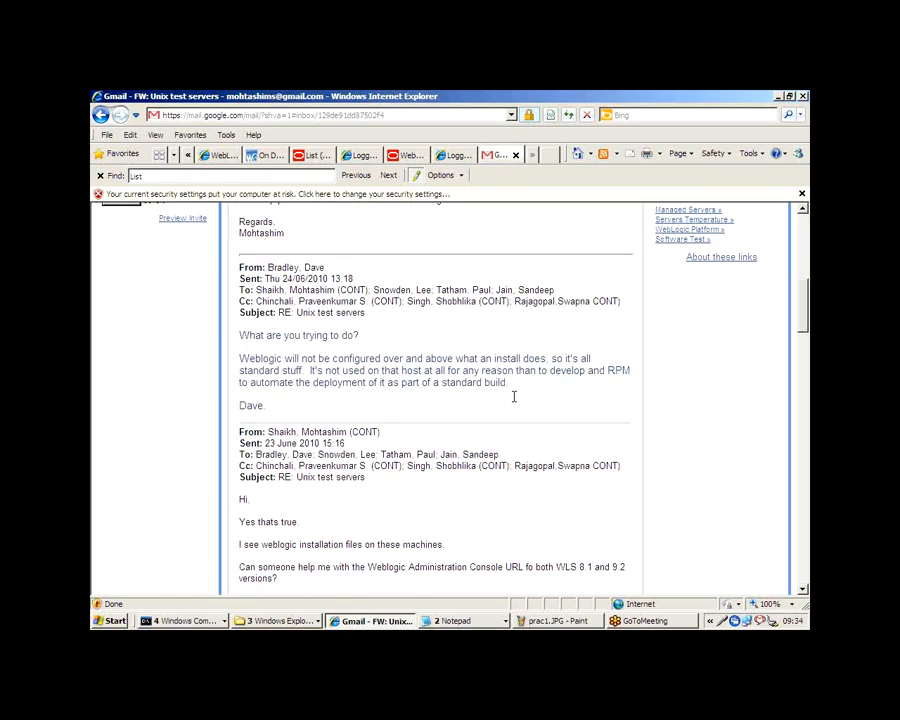
scroll(514, 397, "down", 10)
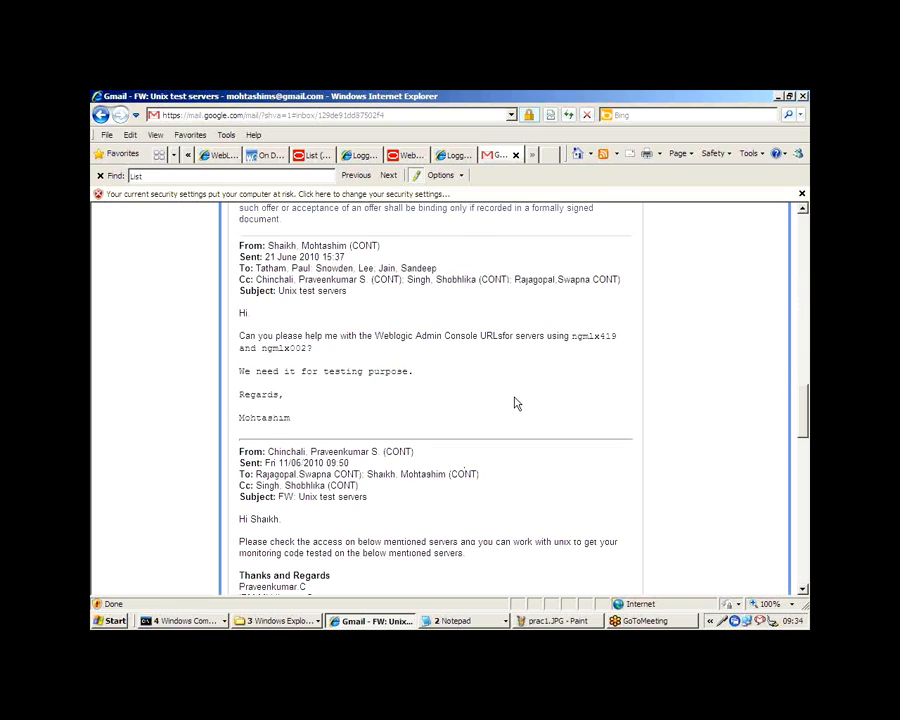
scroll(514, 403, "down", 15)
scroll(515, 403, "up", 4)
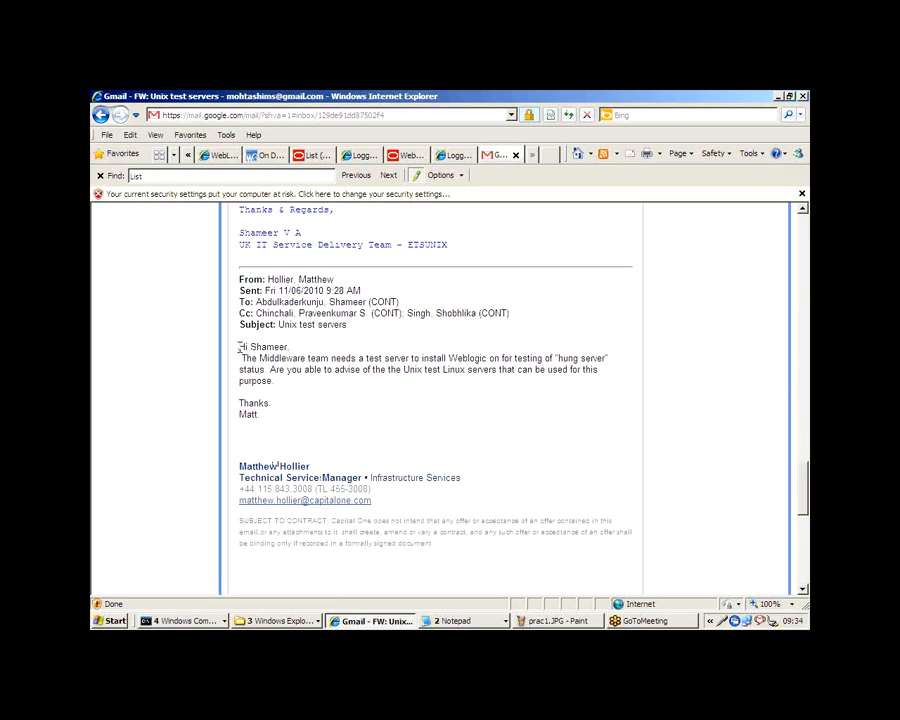
left_click_drag(240, 347, 300, 348)
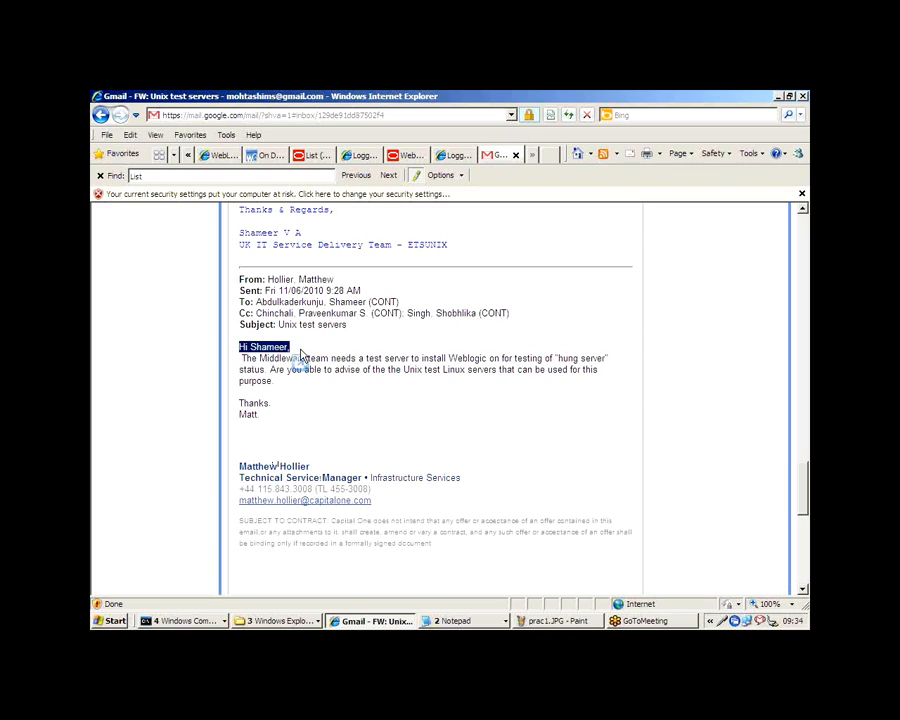
left_click(296, 402)
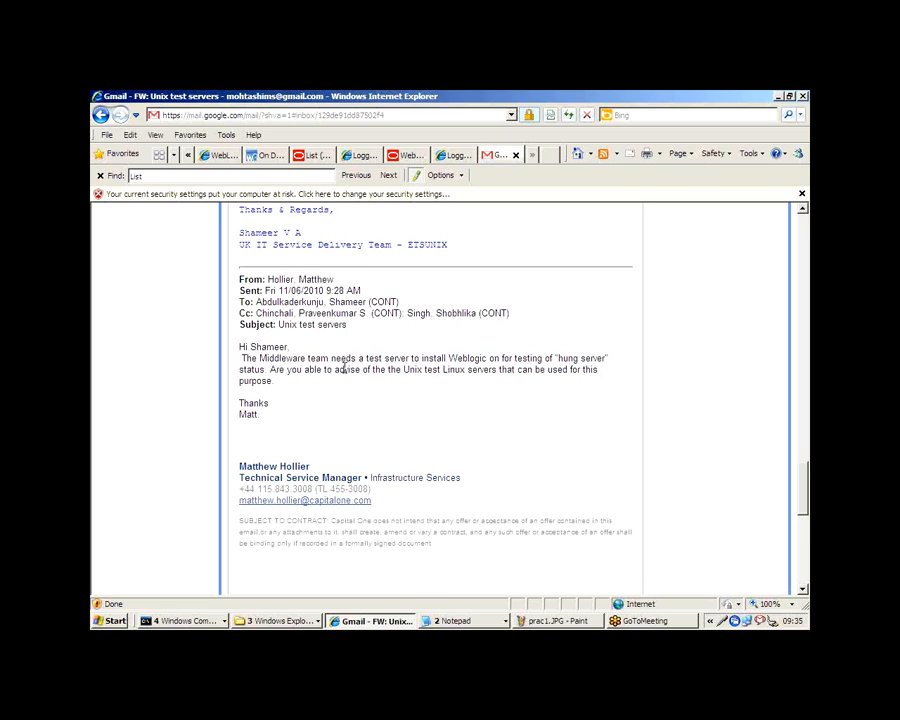
scroll(343, 369, "up", 3)
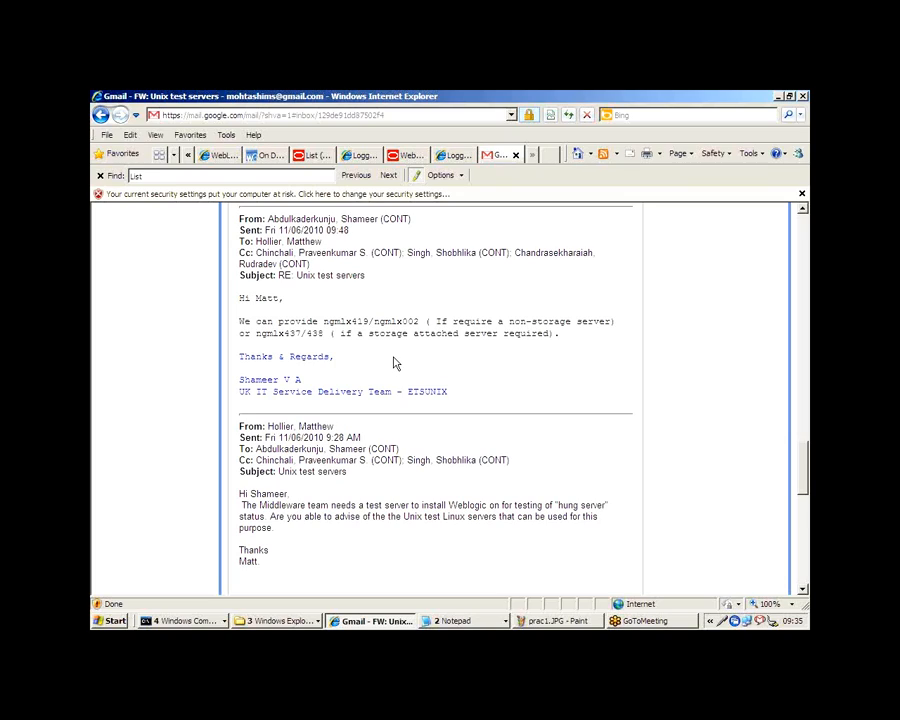
scroll(395, 364, "up", 1)
scroll(395, 364, "up", 5)
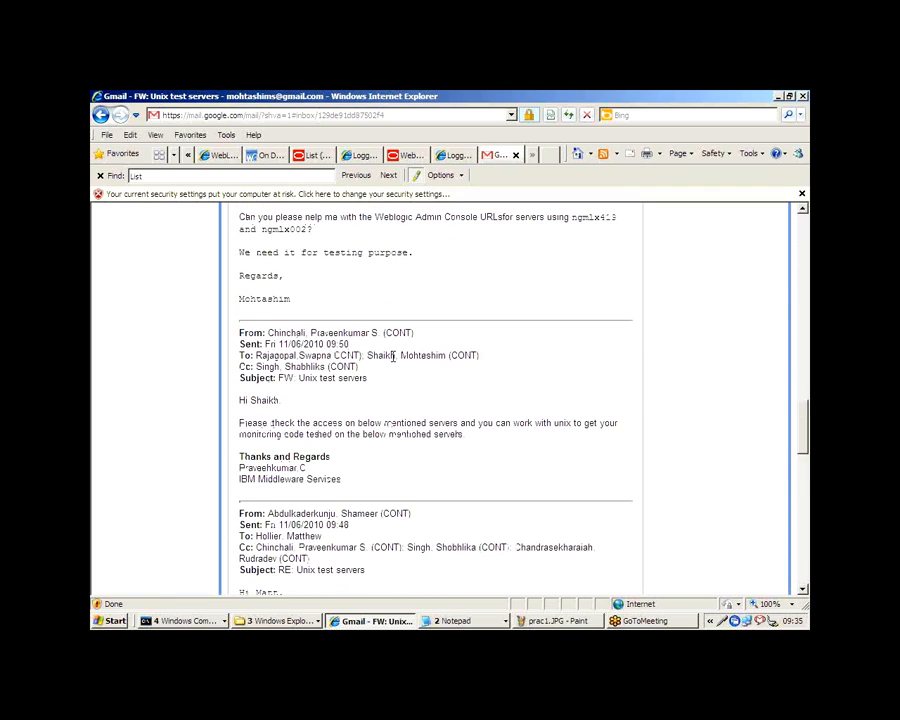
scroll(394, 360, "up", 3)
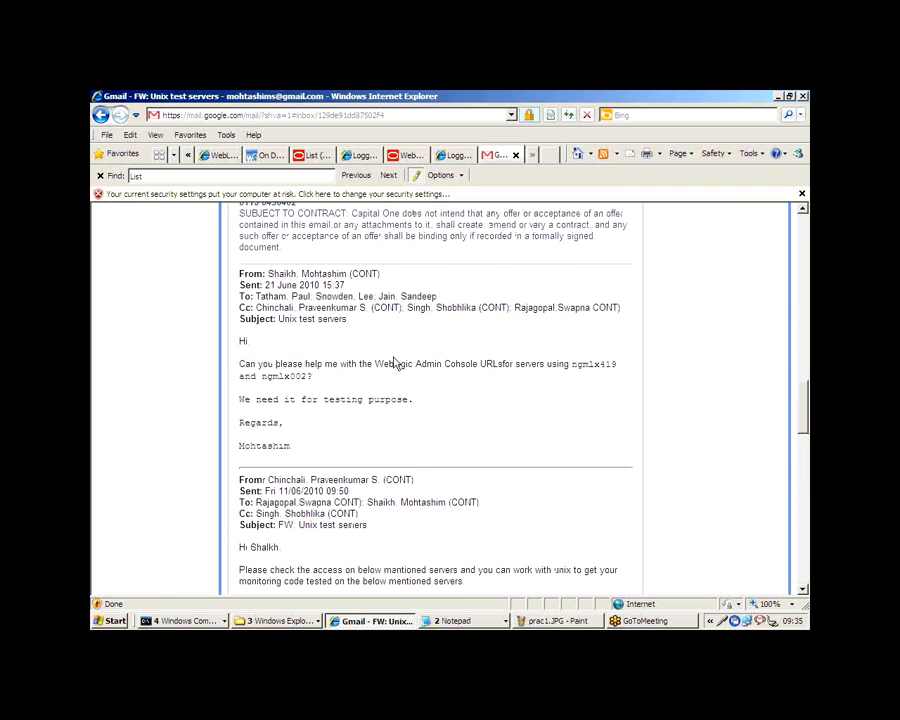
scroll(395, 364, "up", 4)
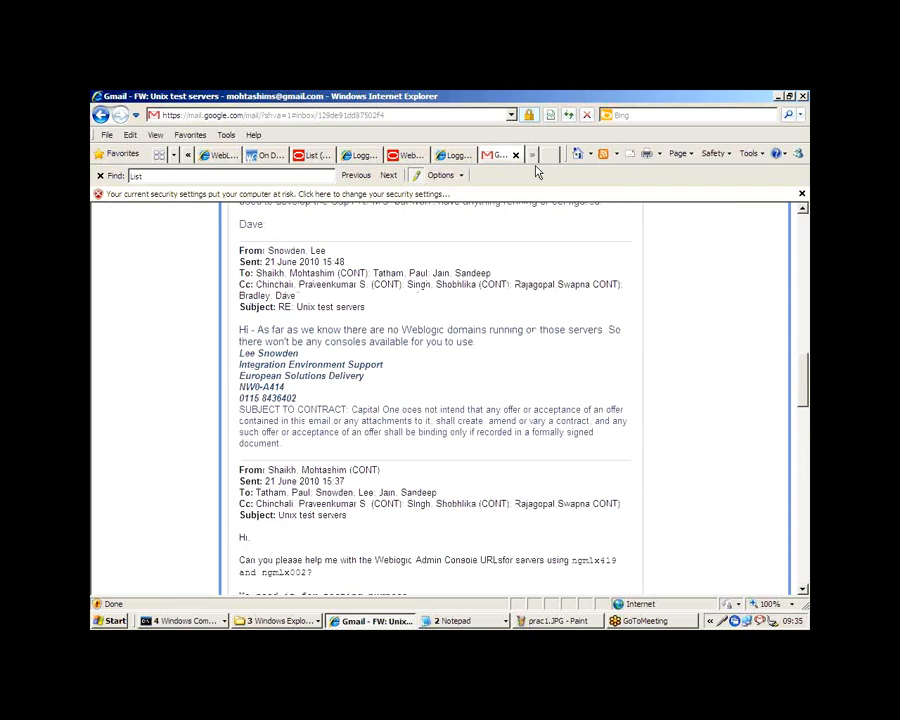
Step: Close the logged-off Citrix Web Interface page
left_click(446, 157)
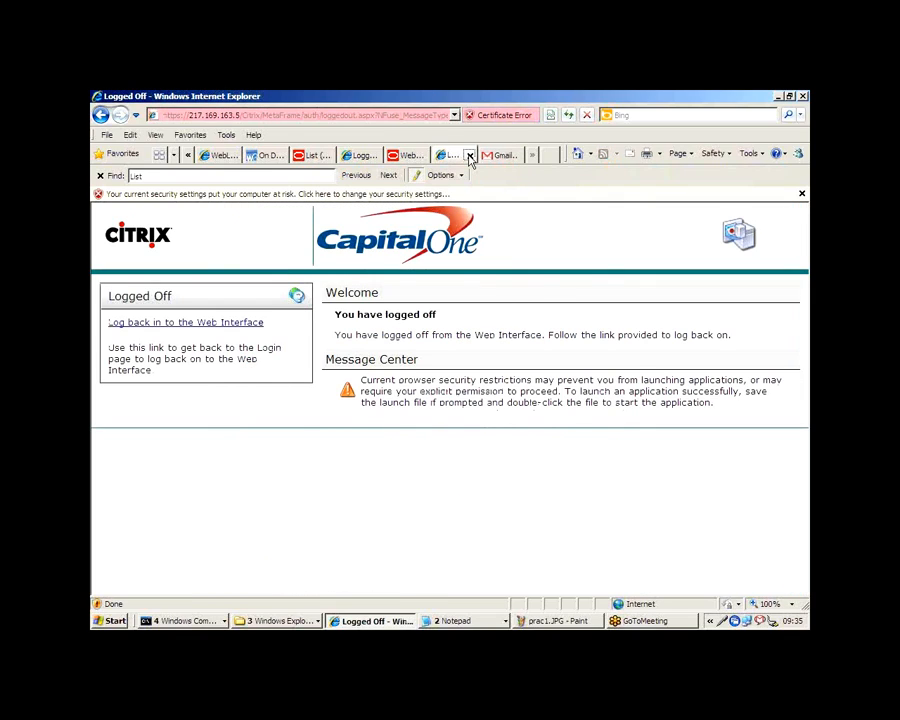
left_click(469, 157)
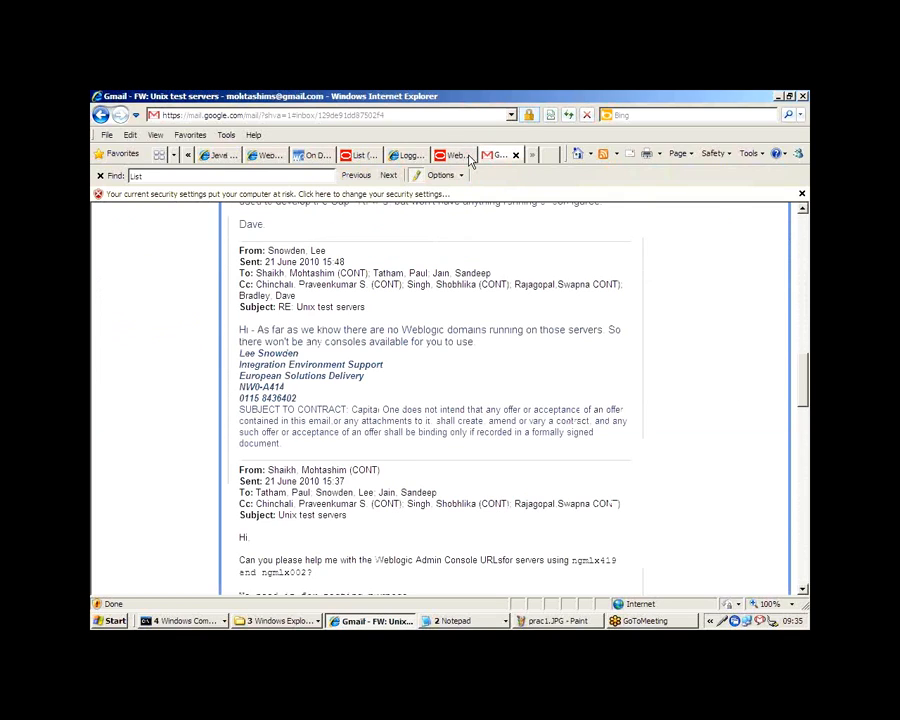
Step: Switch to the prac1.JPG diagram in Paint and label the uppermost cyan box 192.168.10.190 in black text, dismissing the EuromailD8AF error
left_click(560, 621)
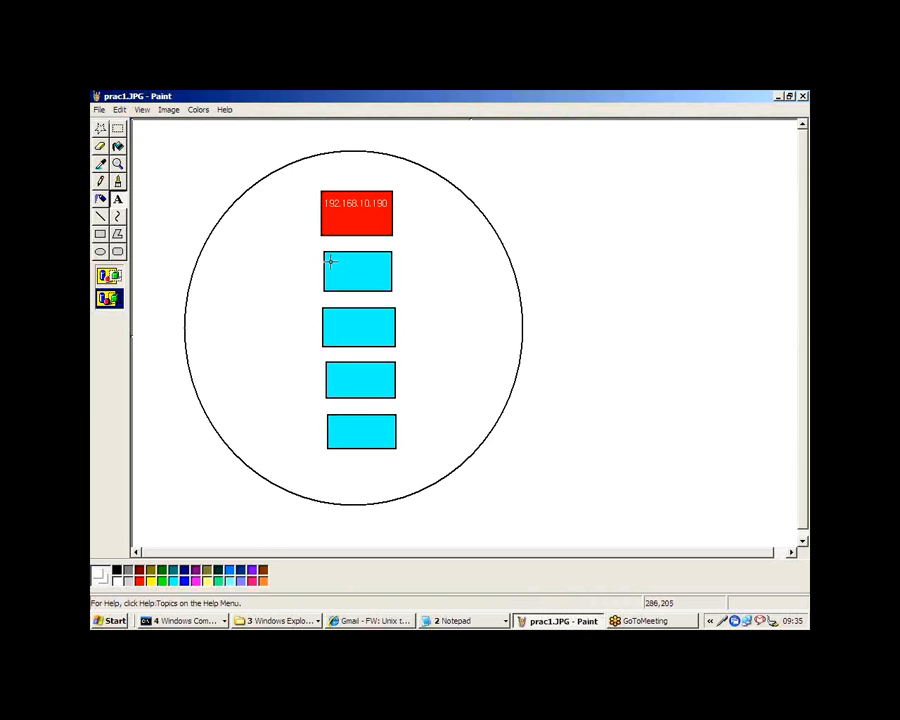
left_click_drag(325, 258, 405, 286)
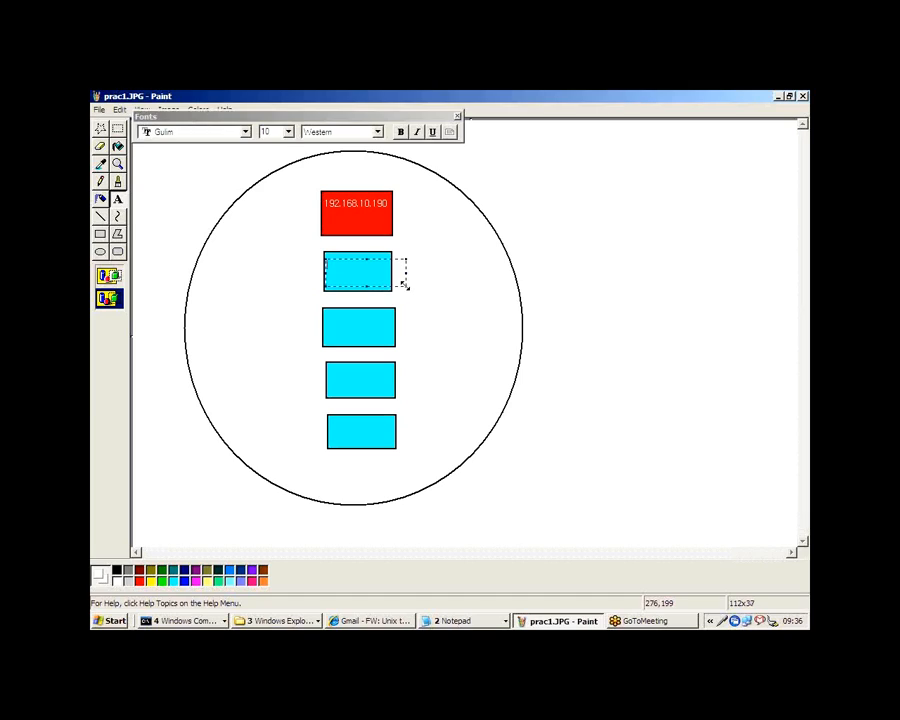
type("192.168.10.190")
left_click(116, 569)
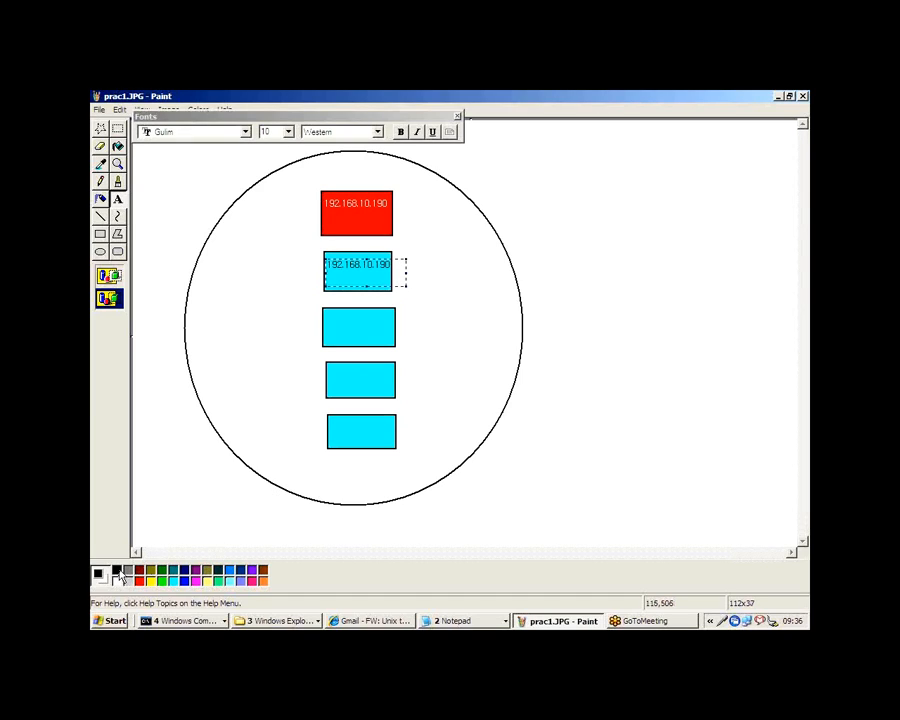
left_click(446, 335)
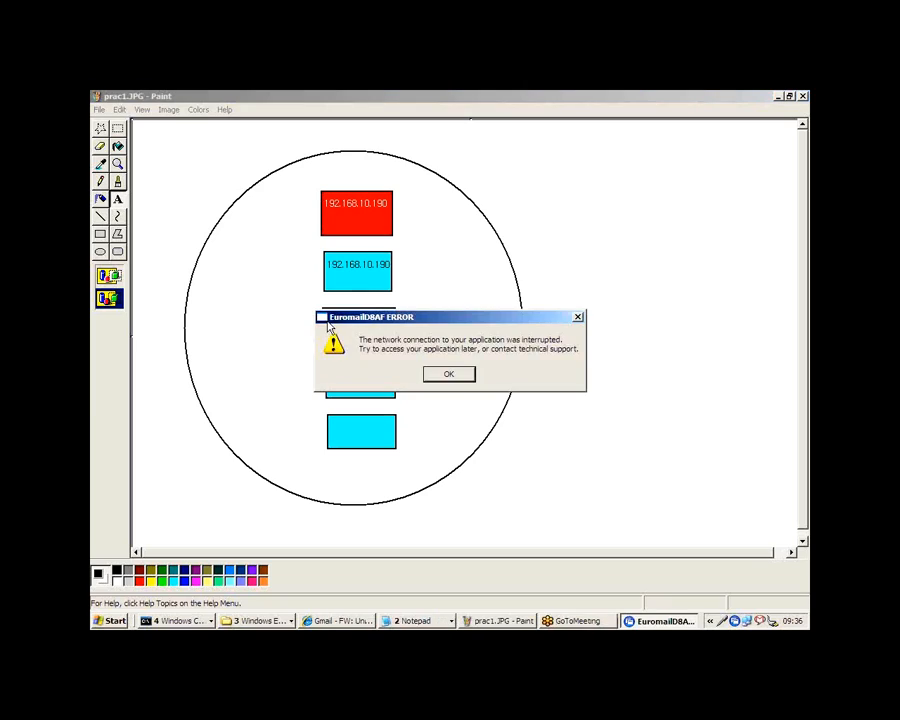
left_click(450, 375)
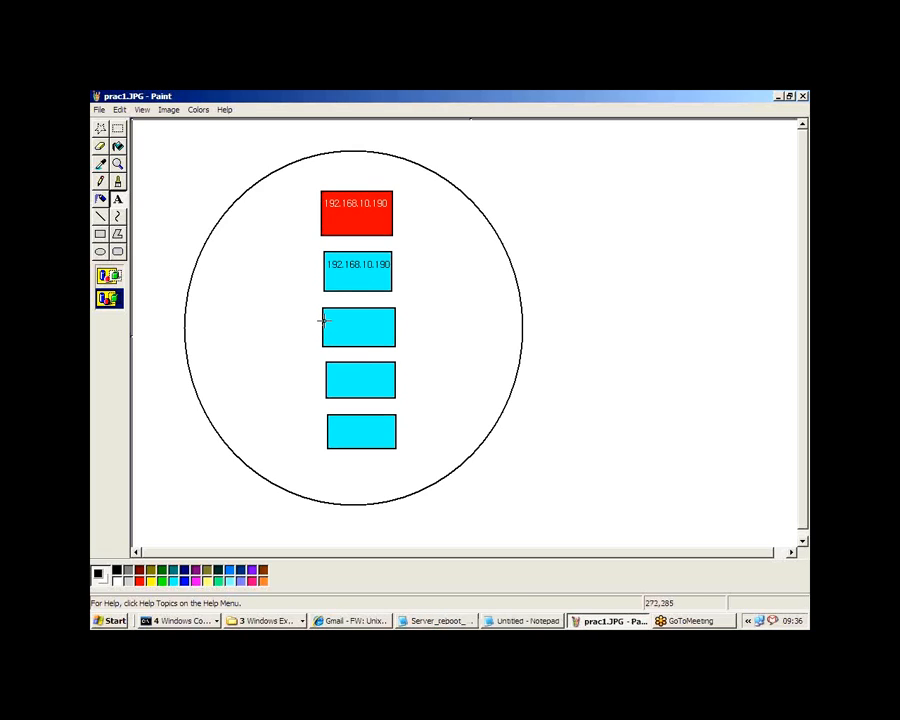
Step: Label the second cyan box of the domain diagram 192.168.10.190 in black text
left_click_drag(323, 318, 404, 336)
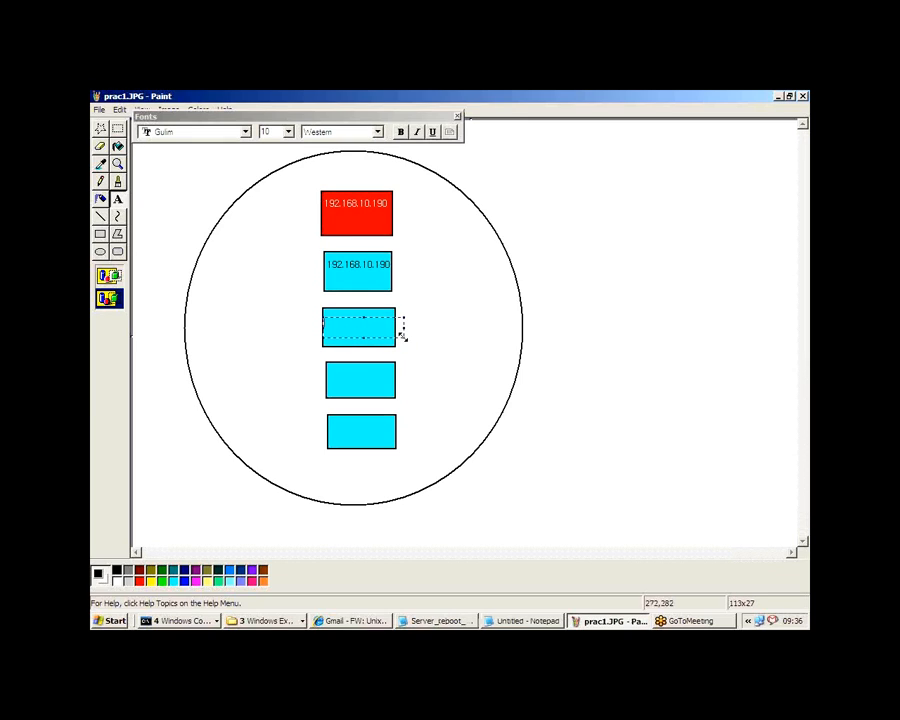
type("192.168.10.190")
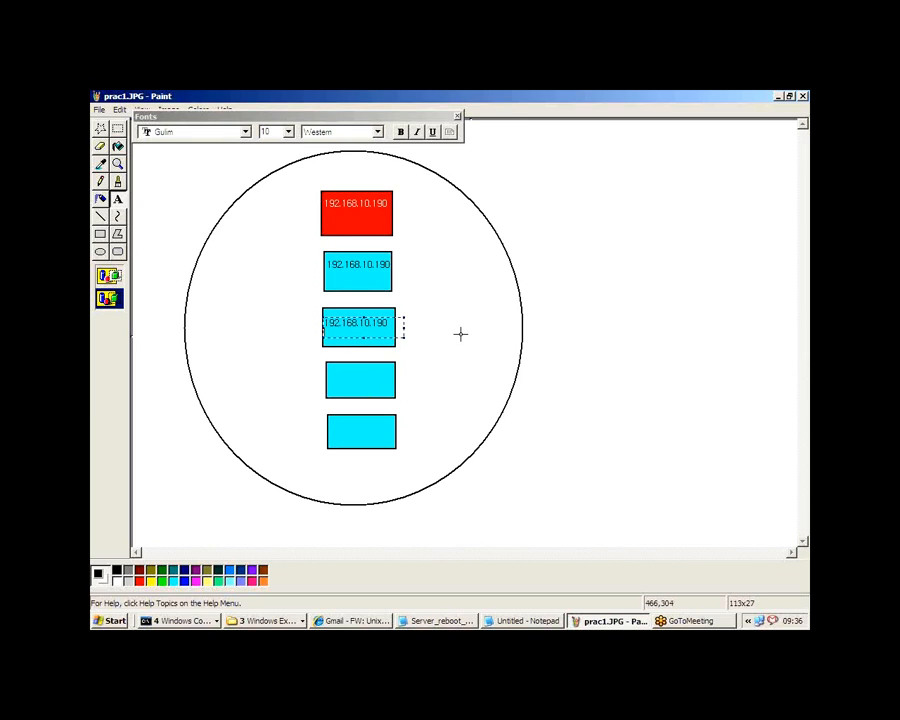
left_click(316, 399)
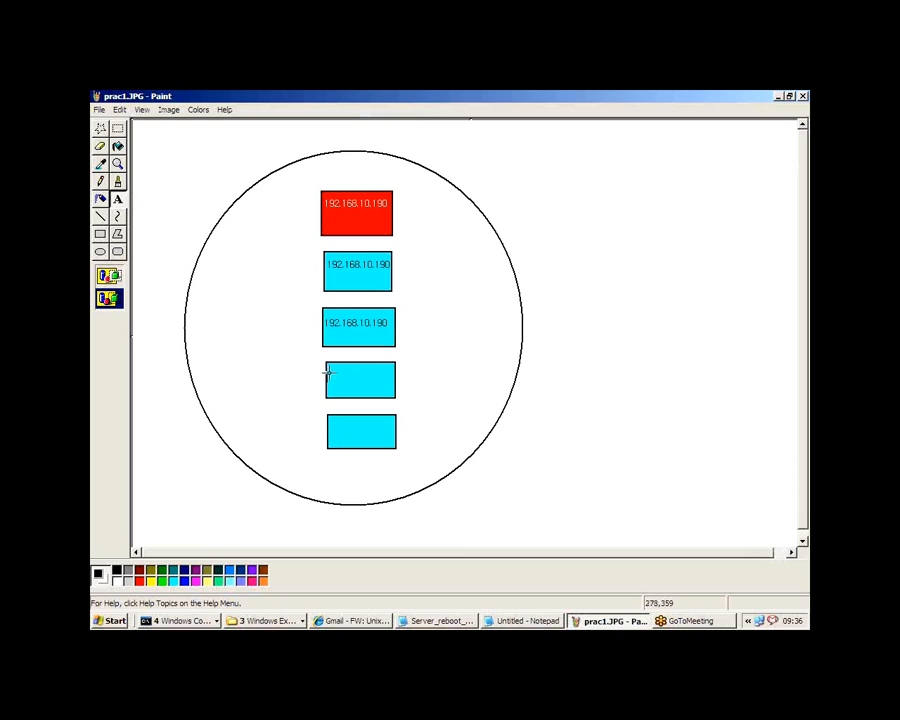
Step: Label the third cyan box 192.168.10.190, making the text area tall enough and fitting the text inside the box
left_click_drag(327, 371, 411, 381)
key("ctrl+v")
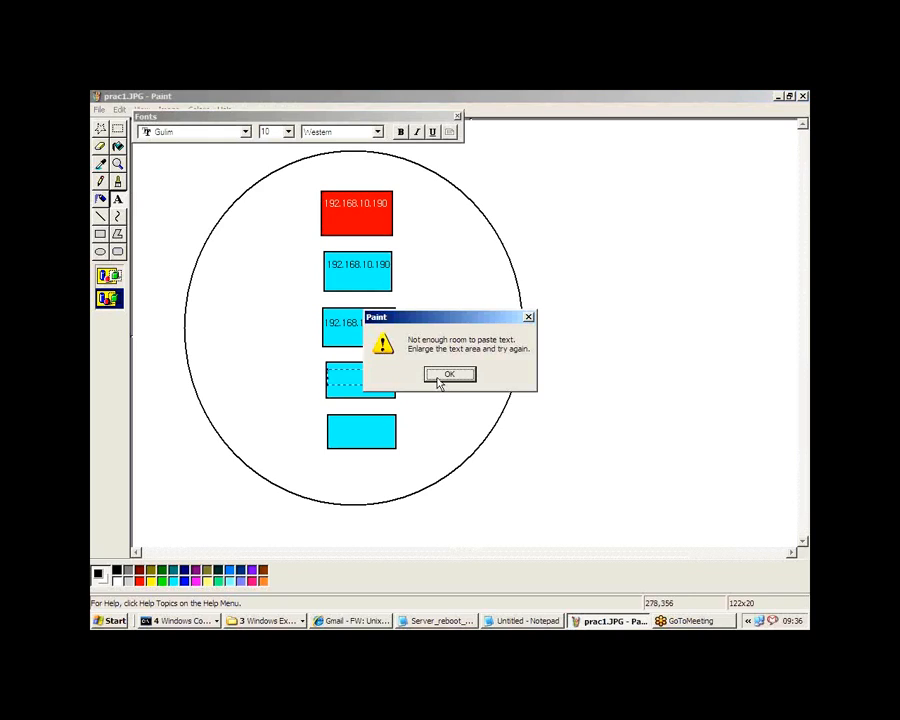
left_click(442, 377)
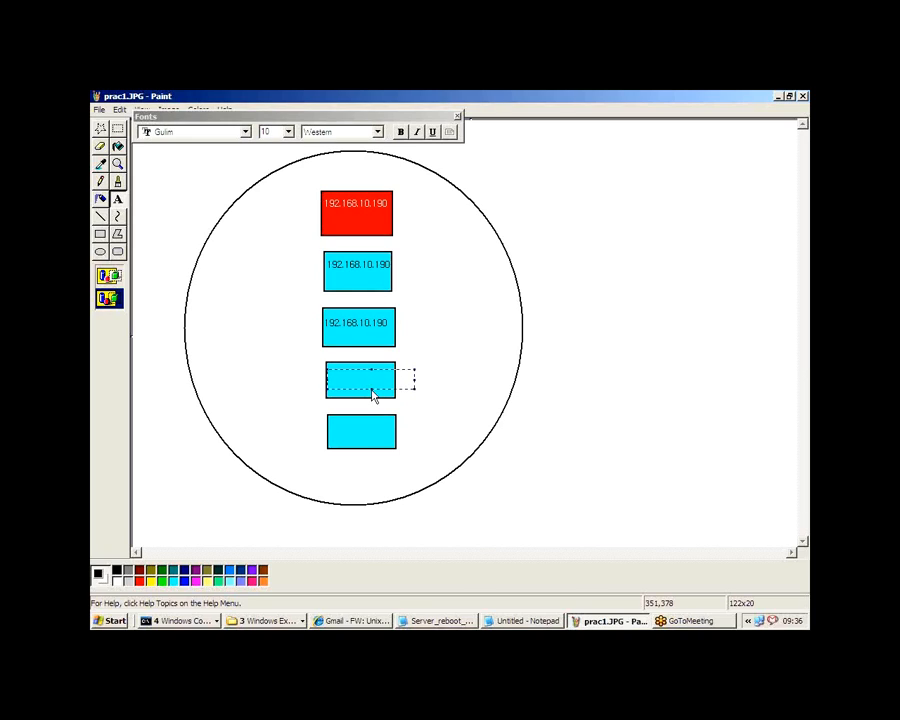
key("ctrl+v")
left_click(442, 376)
left_click_drag(371, 369, 370, 357)
type("192.168.10.190")
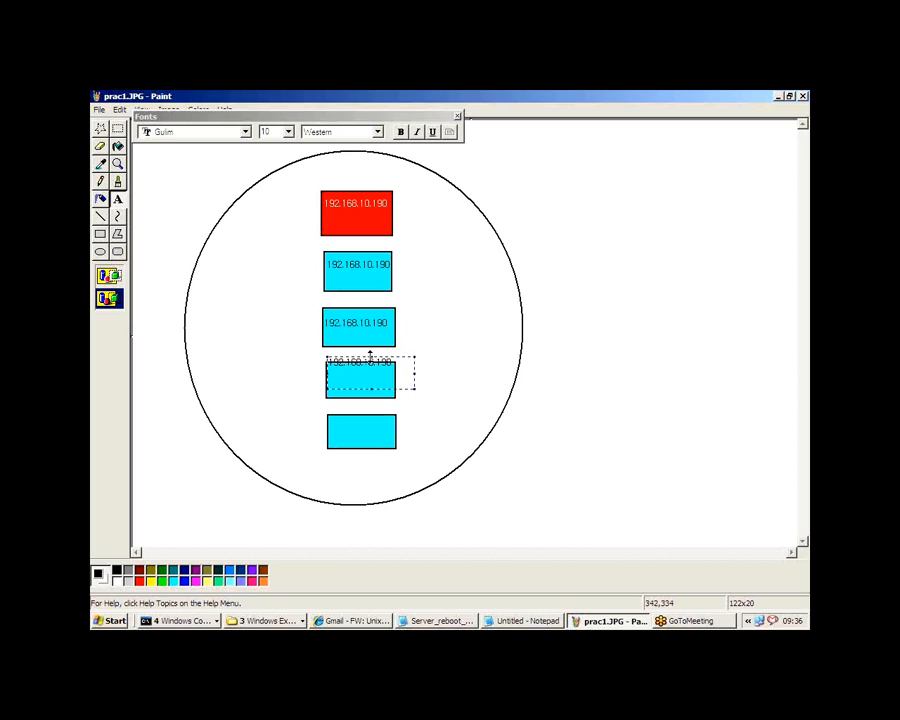
left_click_drag(371, 356, 376, 376)
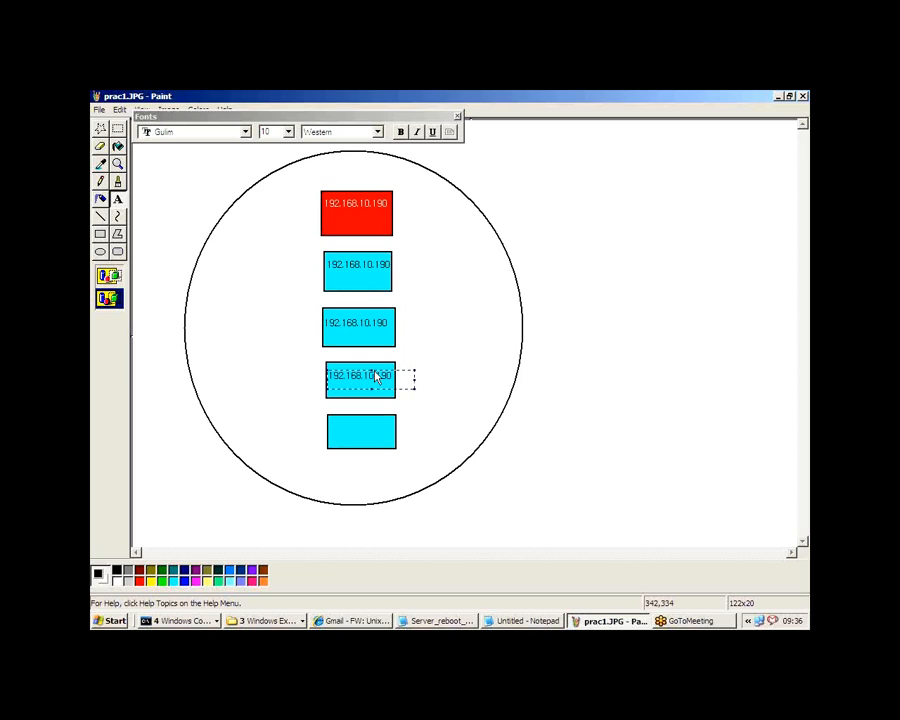
left_click(444, 380)
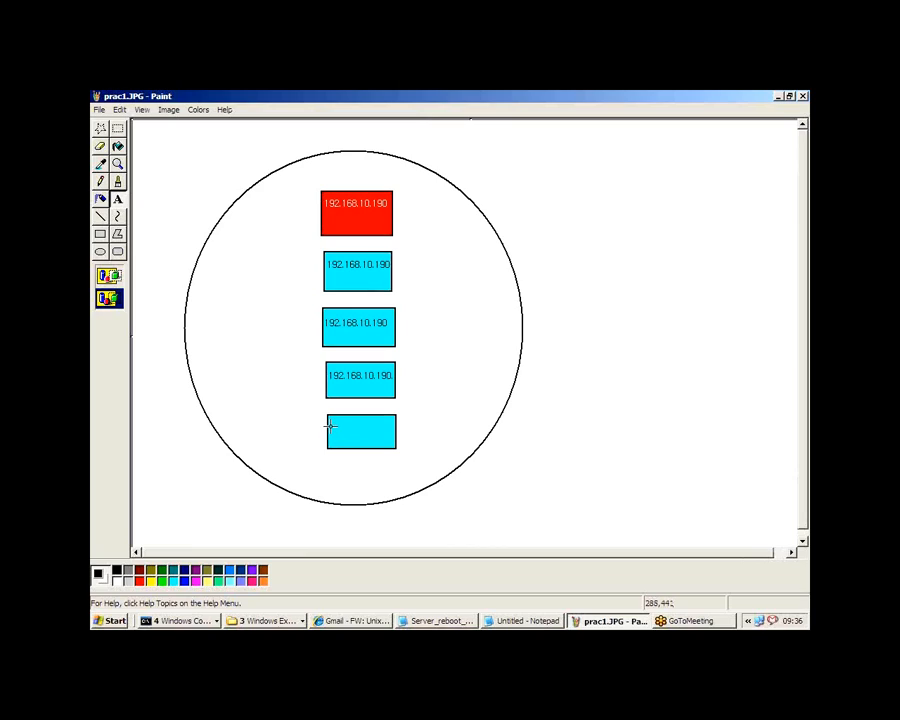
Step: Label the lowest cyan box 192.168.10.190, enlarging the text area down to the box's lower edge
left_click_drag(330, 425, 398, 433)
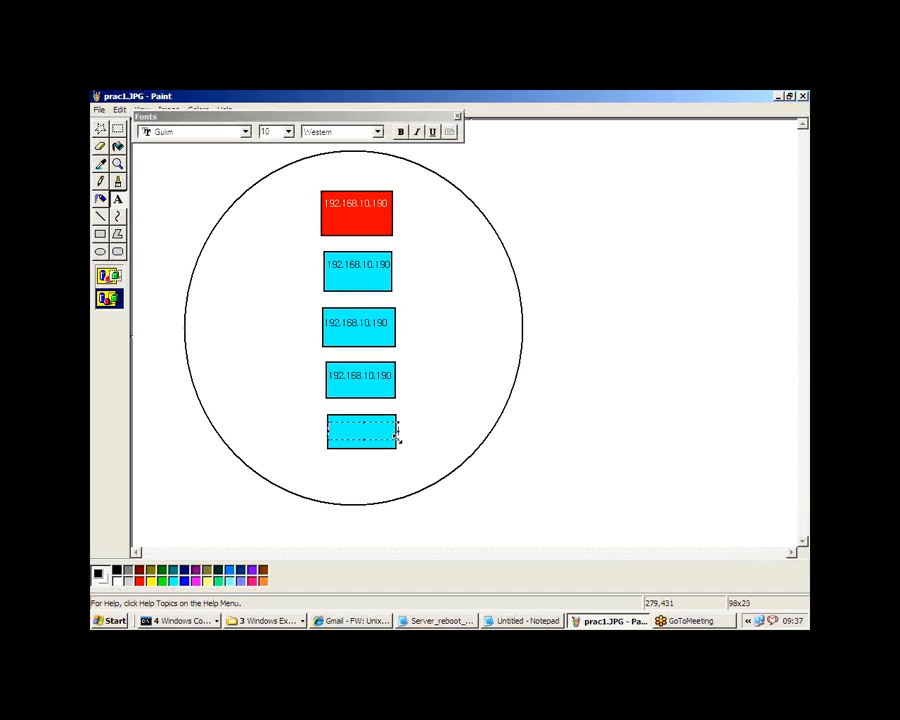
key("ctrl+v")
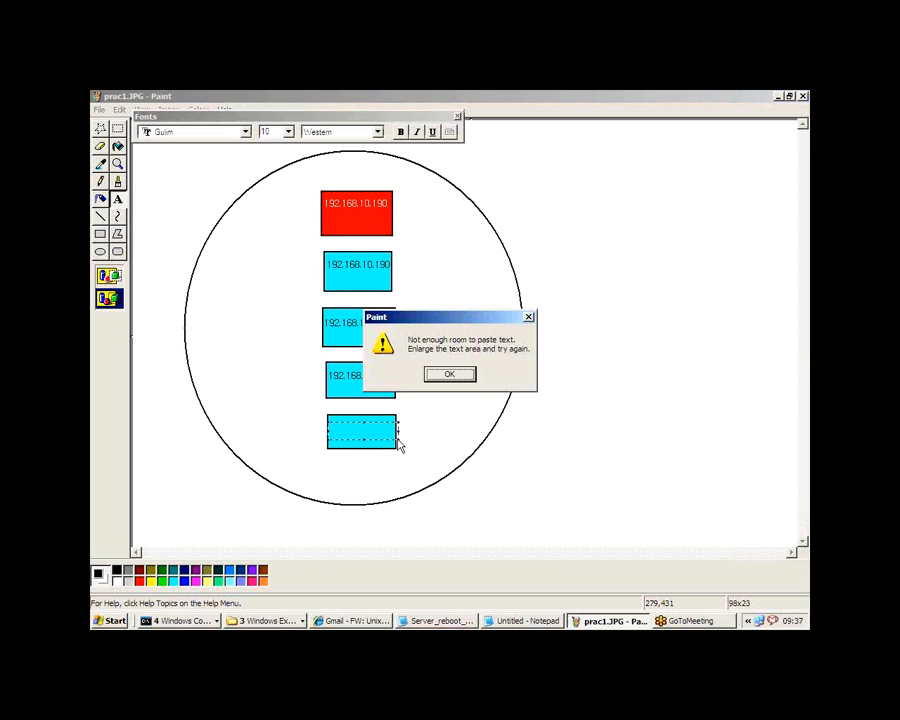
left_click(450, 374)
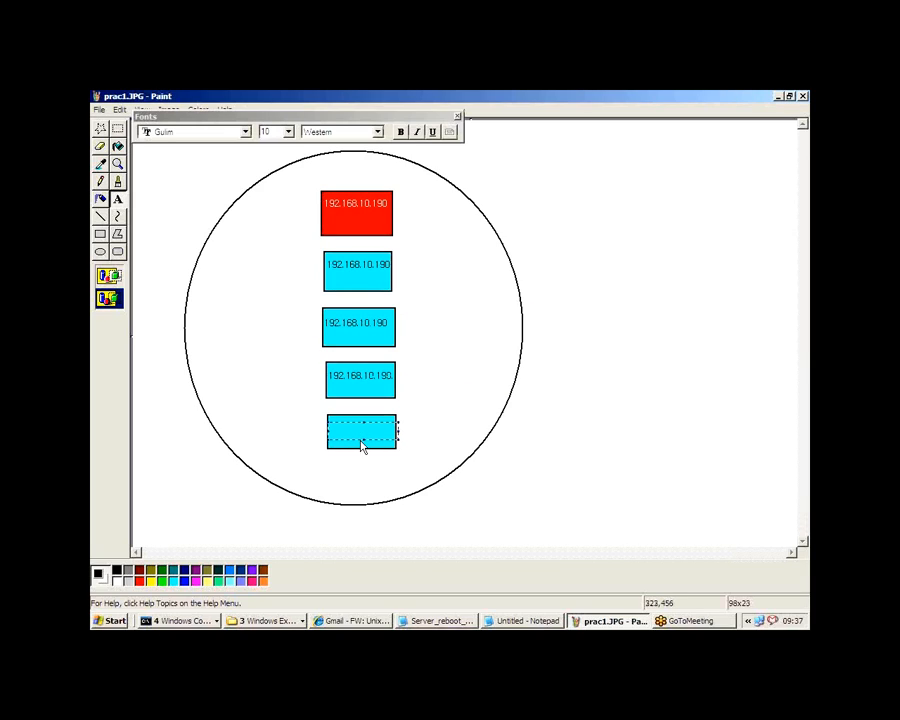
left_click_drag(363, 438, 363, 448)
type("192.168.10.190")
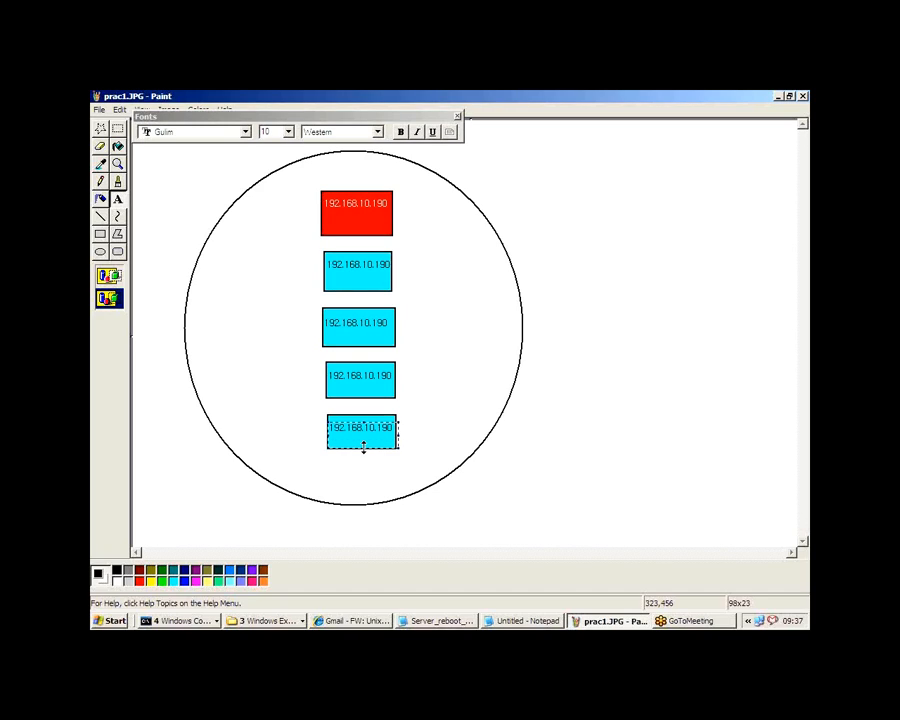
left_click(450, 426)
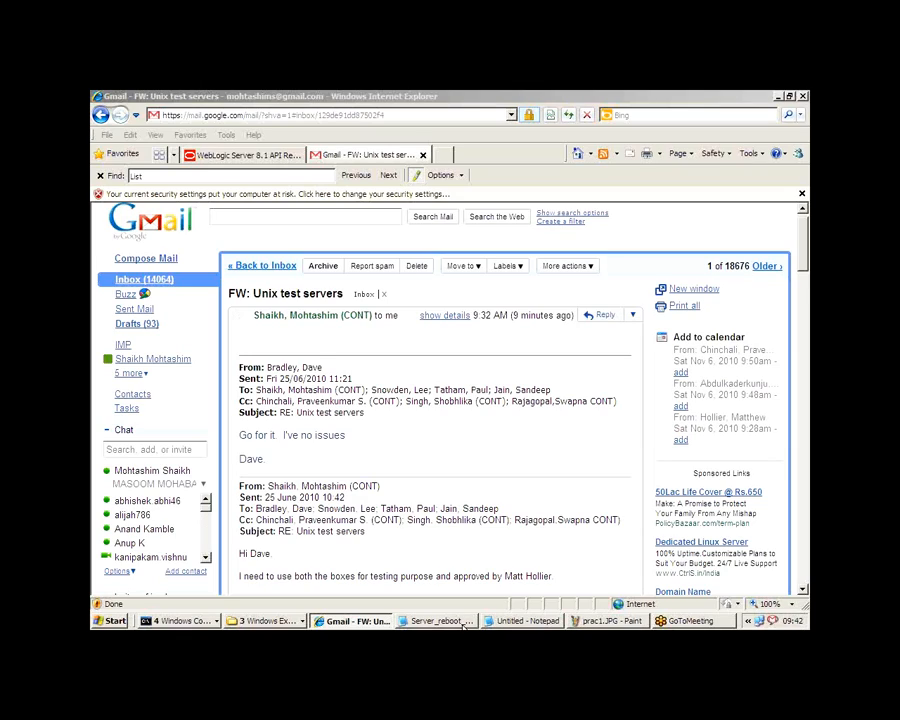
Step: Return from the "FW: Unix test servers" message to the Gmail inbox and switch back to the prac1.JPG diagram in Paint
left_click(168, 281)
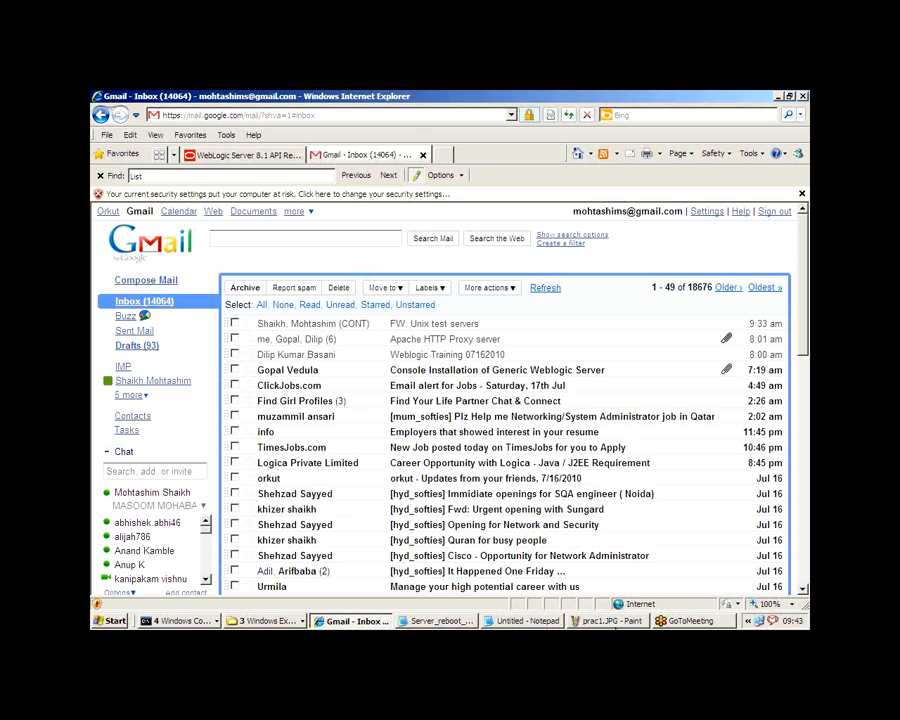
left_click(611, 621)
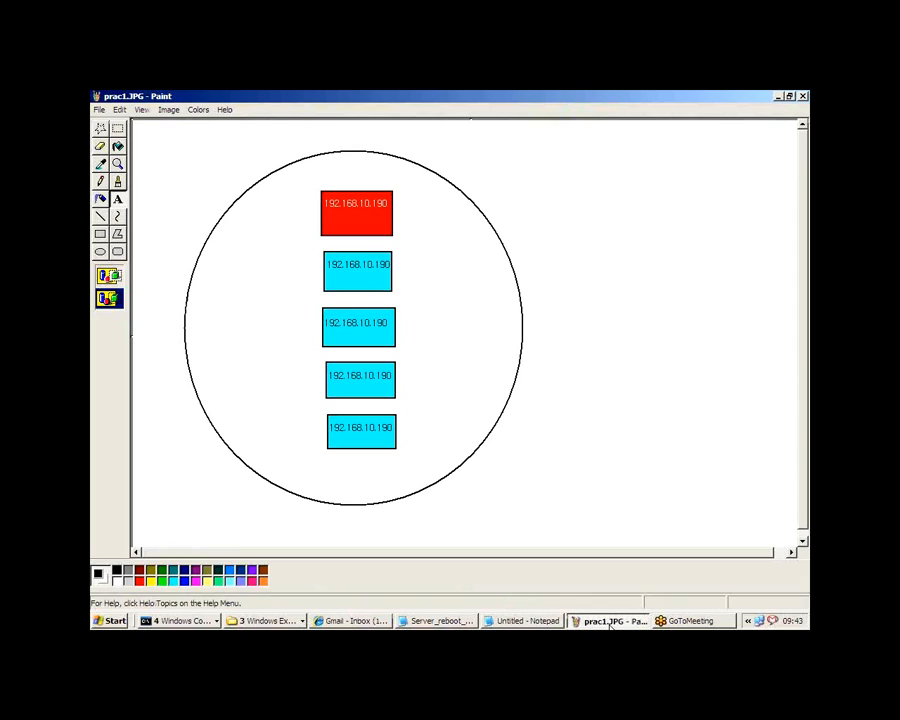
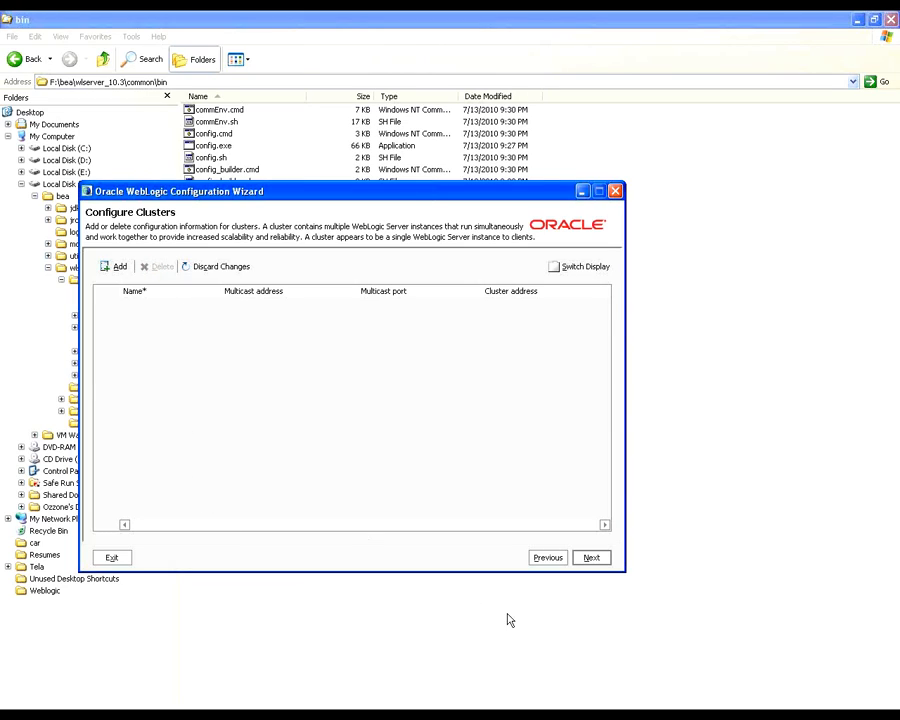
Step: Continue without adding clusters or machines, look at the Unix machine list, and proceed past the domain review to the domain naming page
left_click(597, 561)
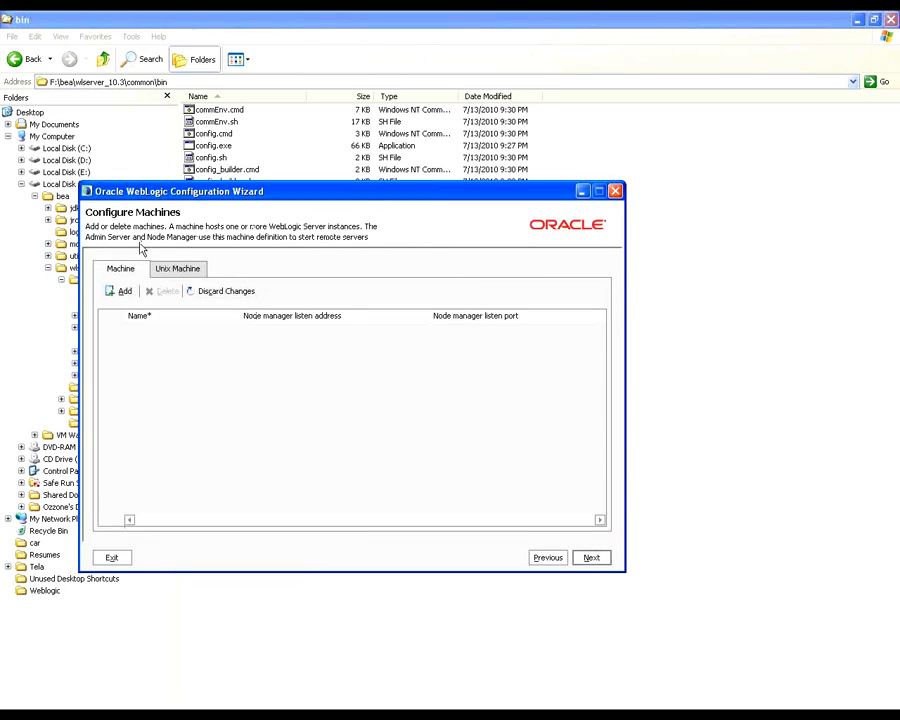
left_click(168, 267)
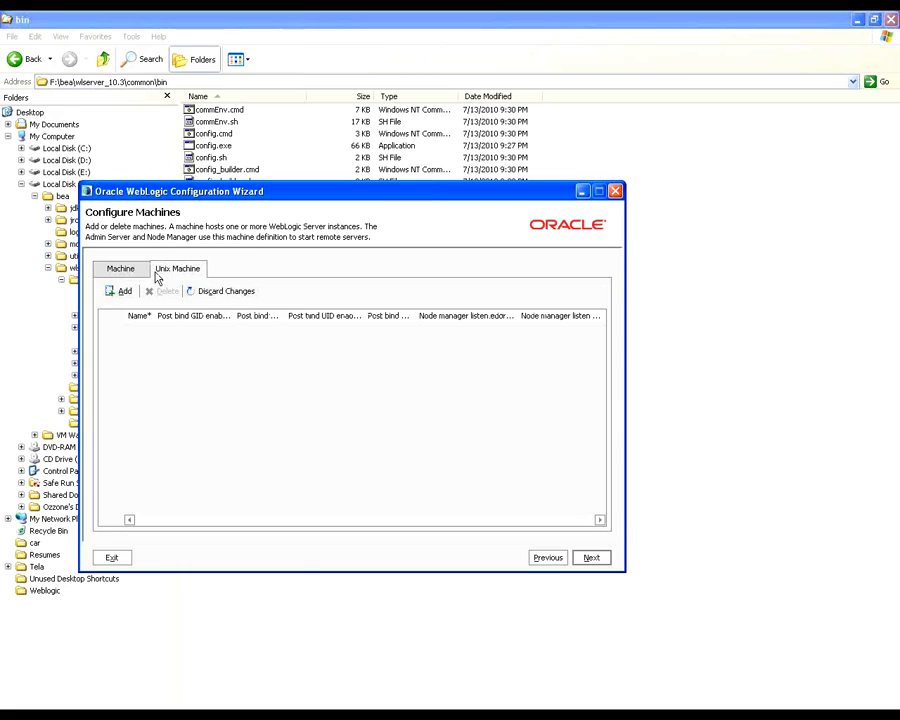
left_click(590, 557)
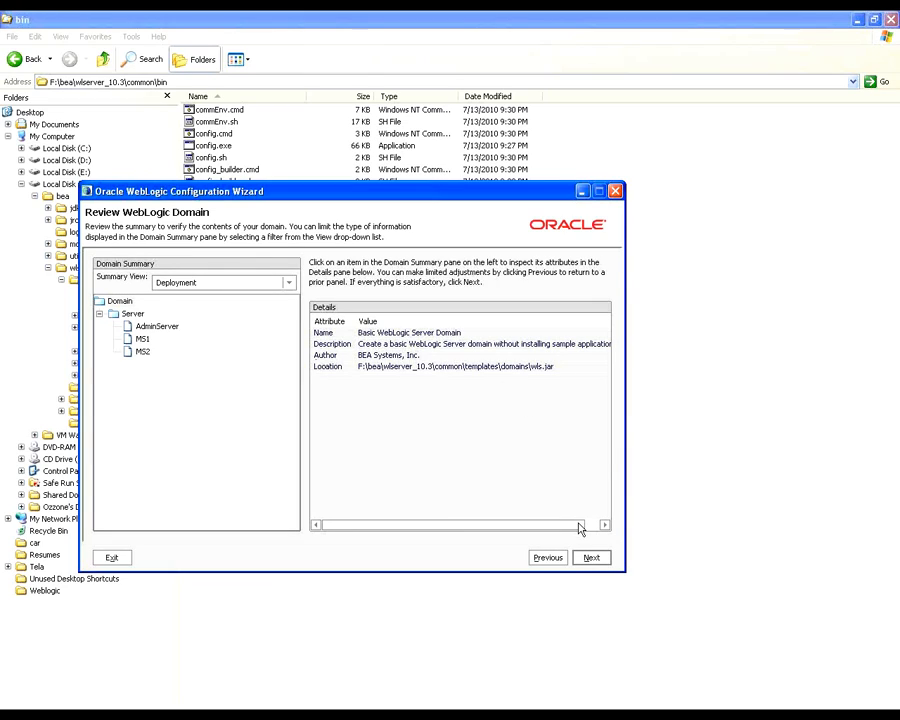
left_click(590, 557)
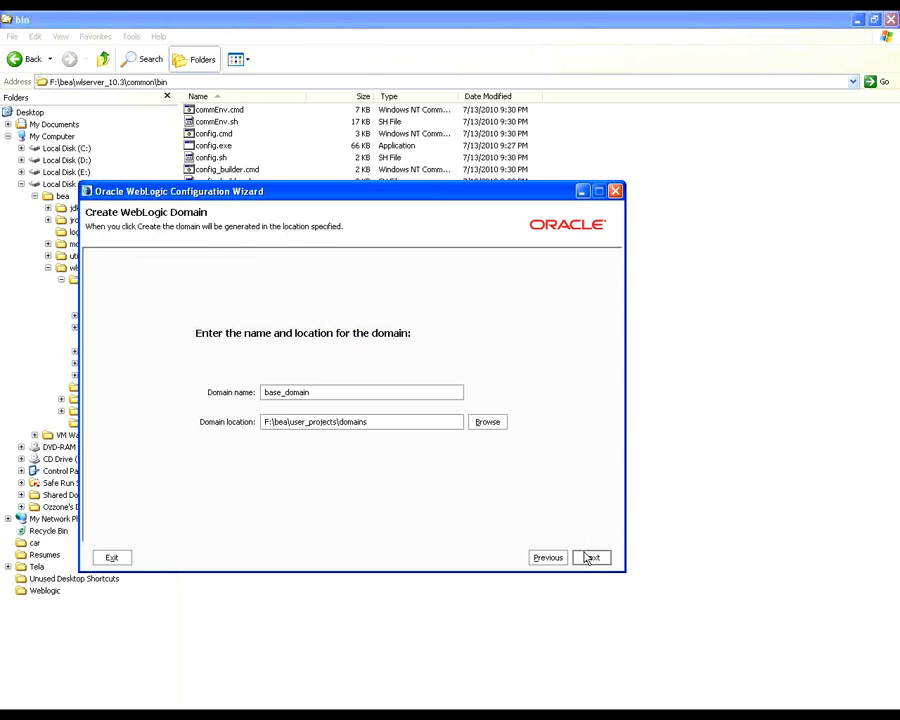
Step: Set the new WebLogic domain's name to usa
double_click(398, 394)
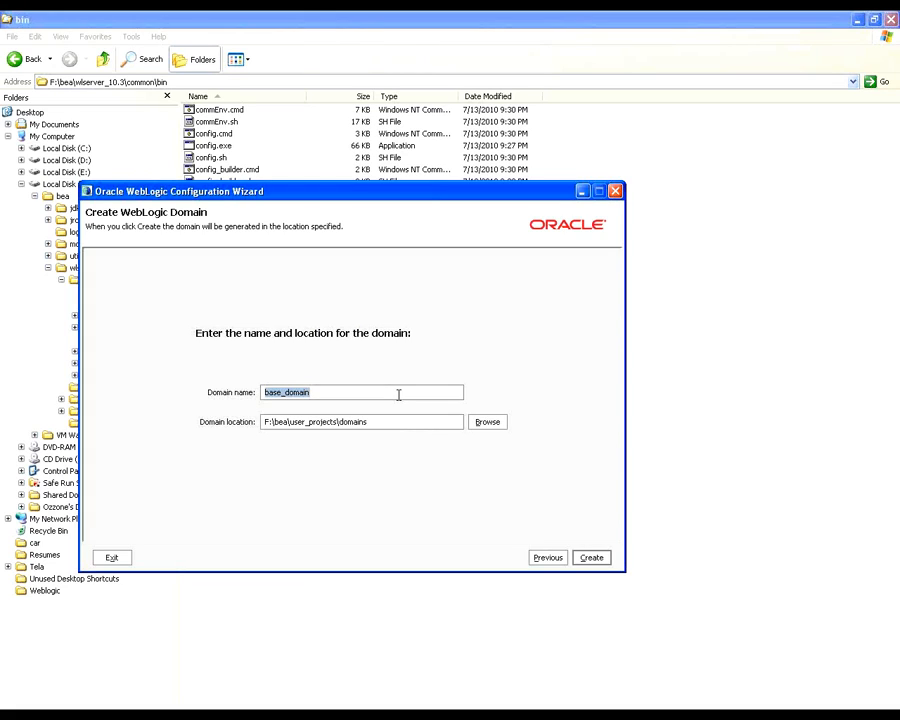
type("W")
key("BackSpace")
type("USA")
key("BackSpace")
key("BackSpace")
key("BackSpace")
type("use")
key("BackSpace")
type("a")
key("BackSpace")
type("e")
left_click(704, 52)
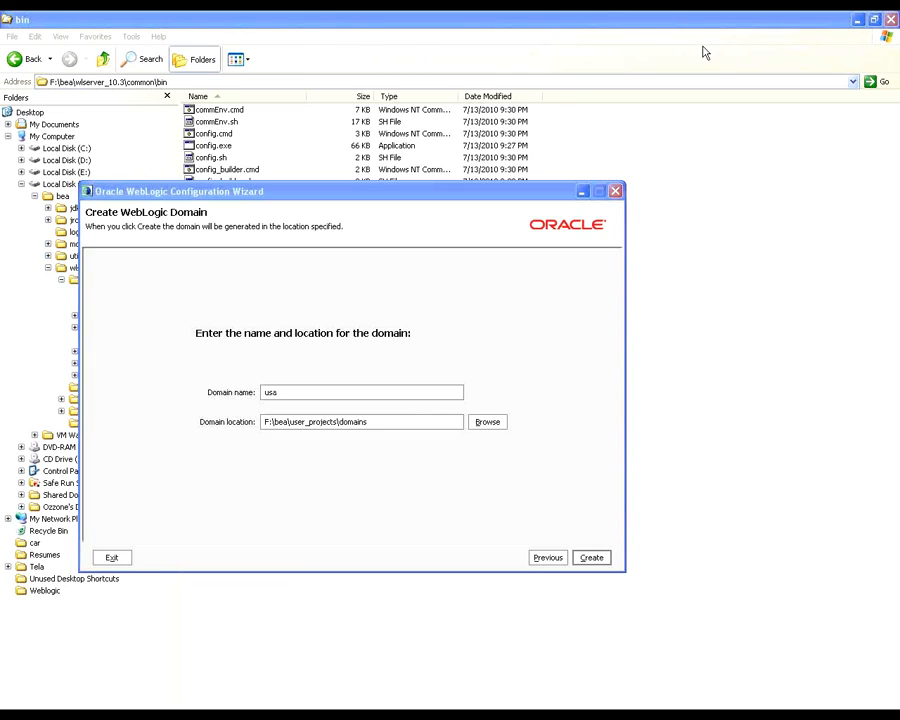
left_click(341, 196)
key("Right")
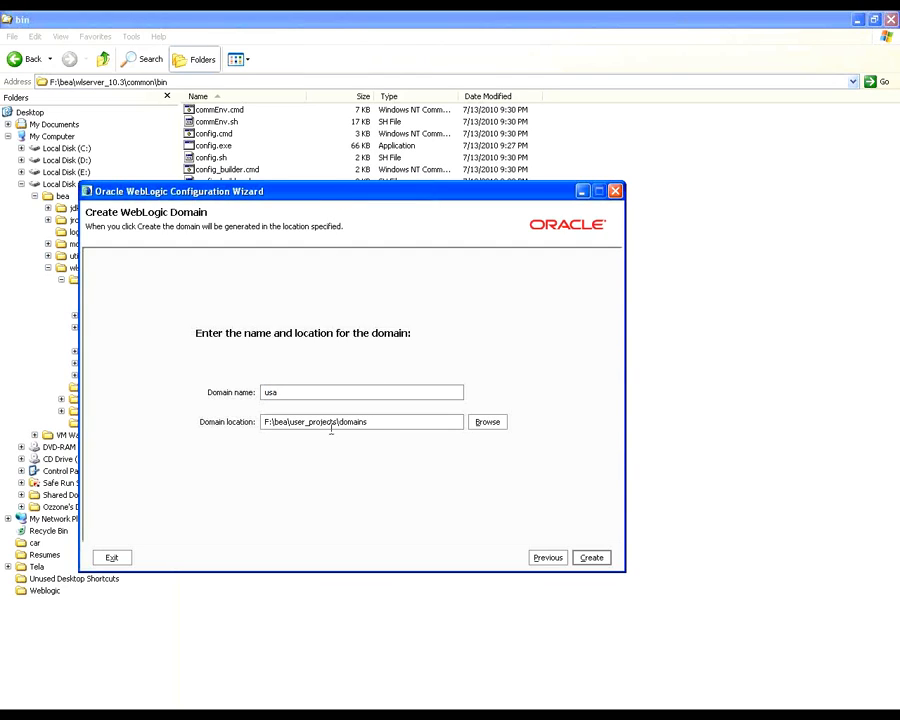
Step: Browse for the domain location and choose Local Disk (E:) as the starting directory
left_click(311, 421)
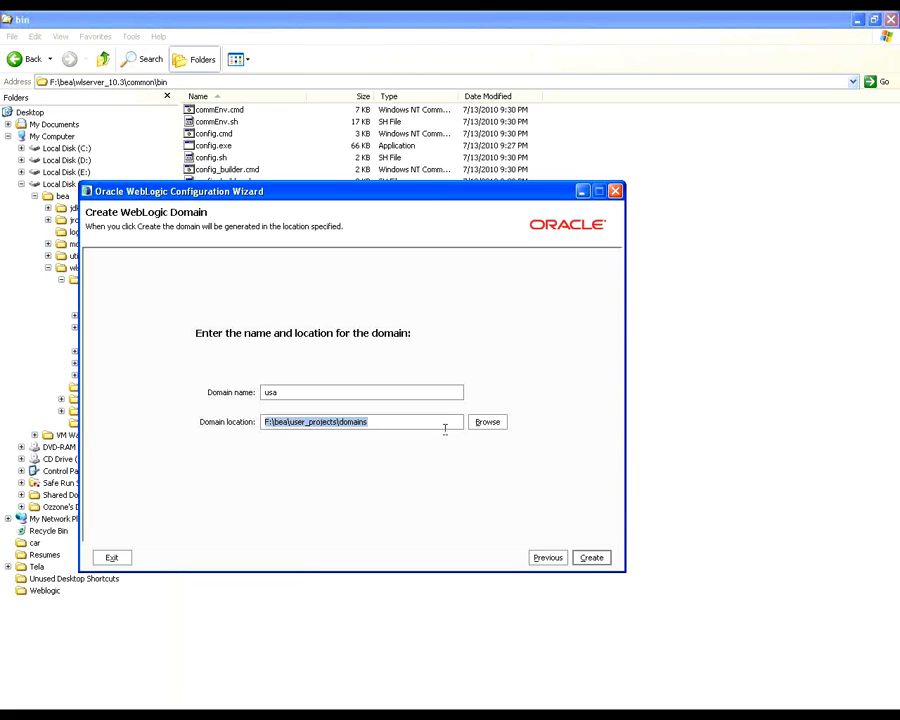
left_click(476, 426)
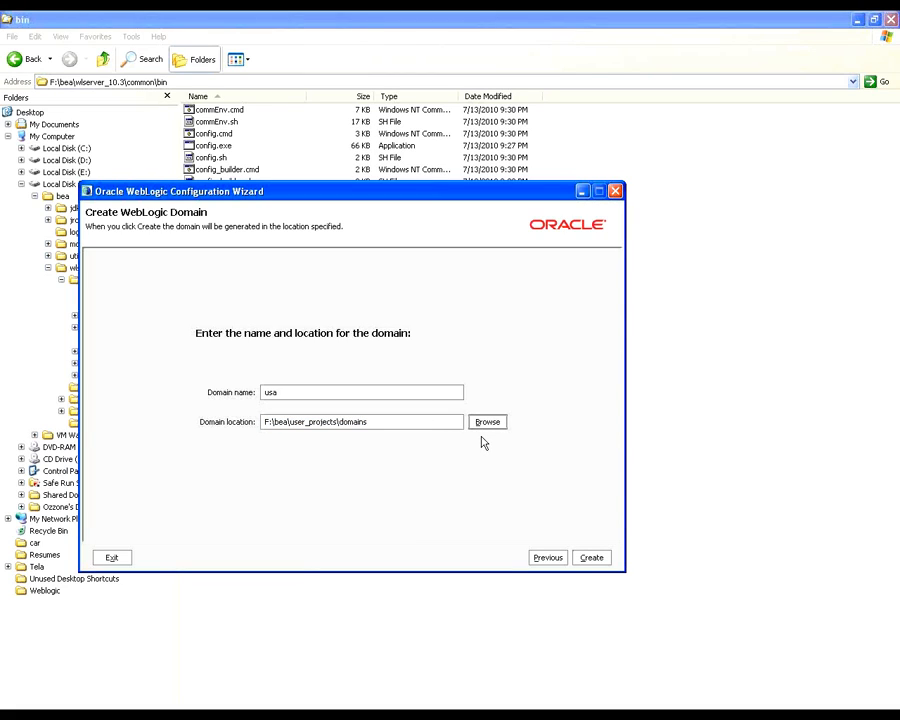
left_click_drag(576, 408, 577, 374)
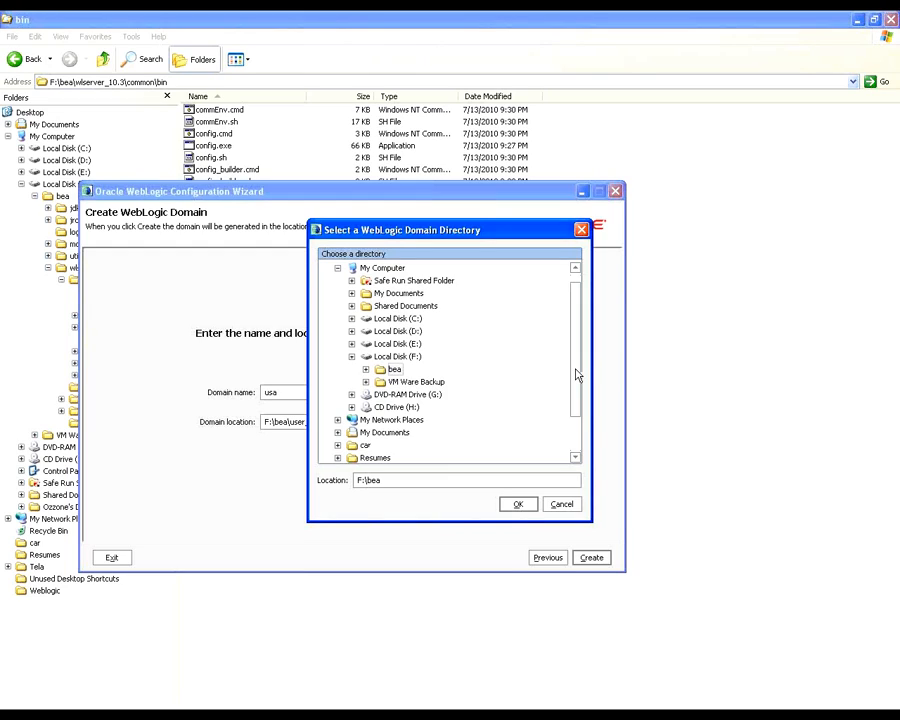
left_click(395, 344)
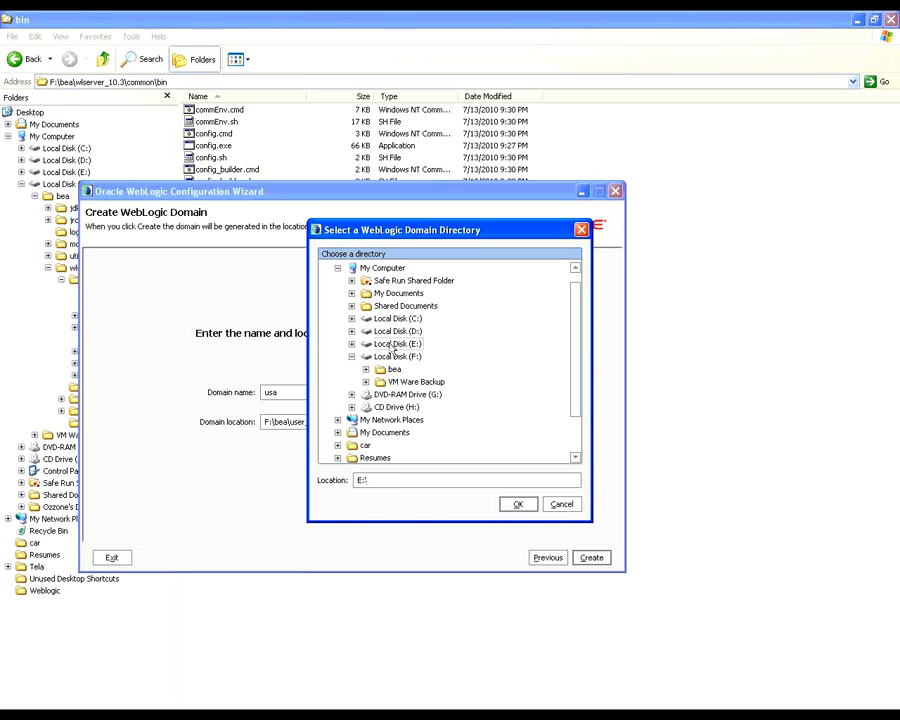
triple_click(419, 481)
left_click(420, 481)
type("usa")
key("BackSpace")
key("BackSpace")
key("BackSpace")
type("u")
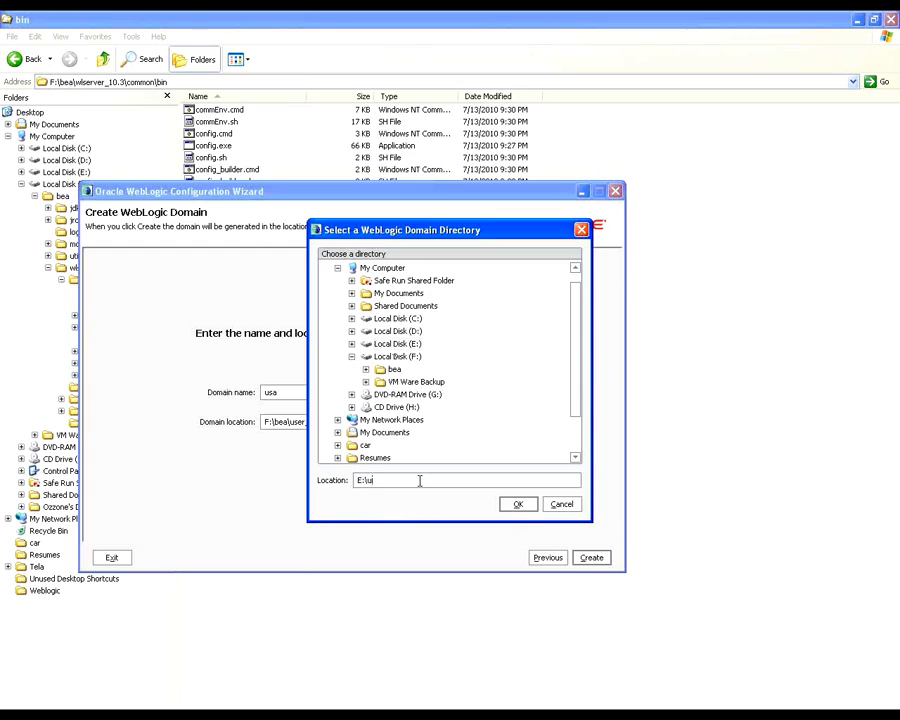
type("sad")
Step: Set the domain location to E:\domainhome and agree to create that new directory
key("BackSpace")
key("BackSpace")
key("BackSpace")
key("BackSpace")
type("domain")
key("Left")
key("Left")
key("Left")
key("Left")
key("Left")
key("Left")
type("usa")
key("BackSpace")
key("BackSpace")
key("BackSpace")
key("Right")
key("Right")
key("Right")
key("Right")
type("home")
left_click(524, 511)
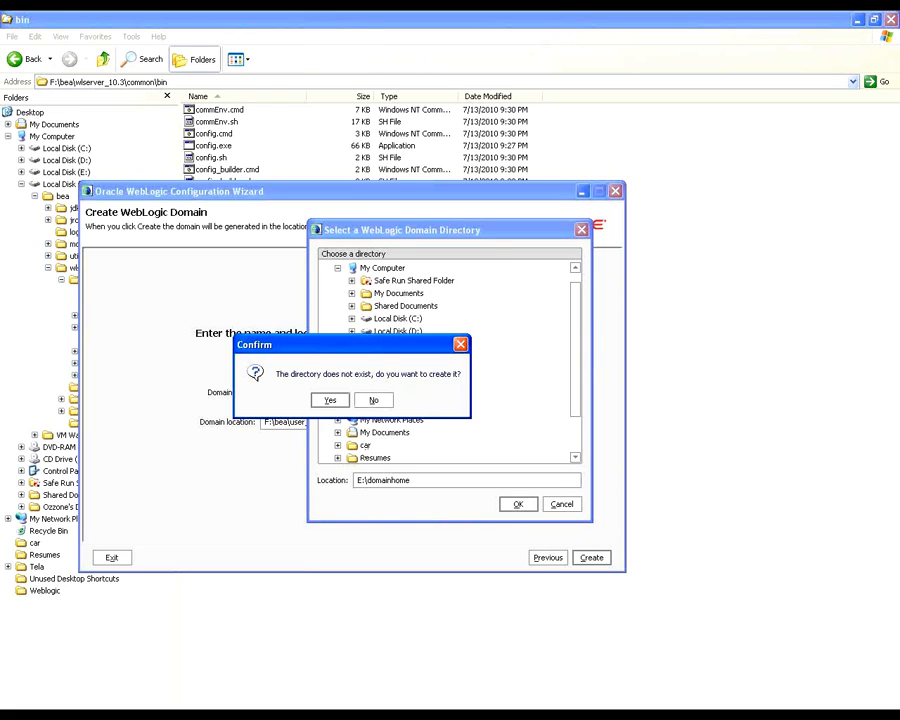
left_click(331, 401)
Step: Create the usa domain and finish the Configuration Wizard without starting the Admin Server
left_click(588, 557)
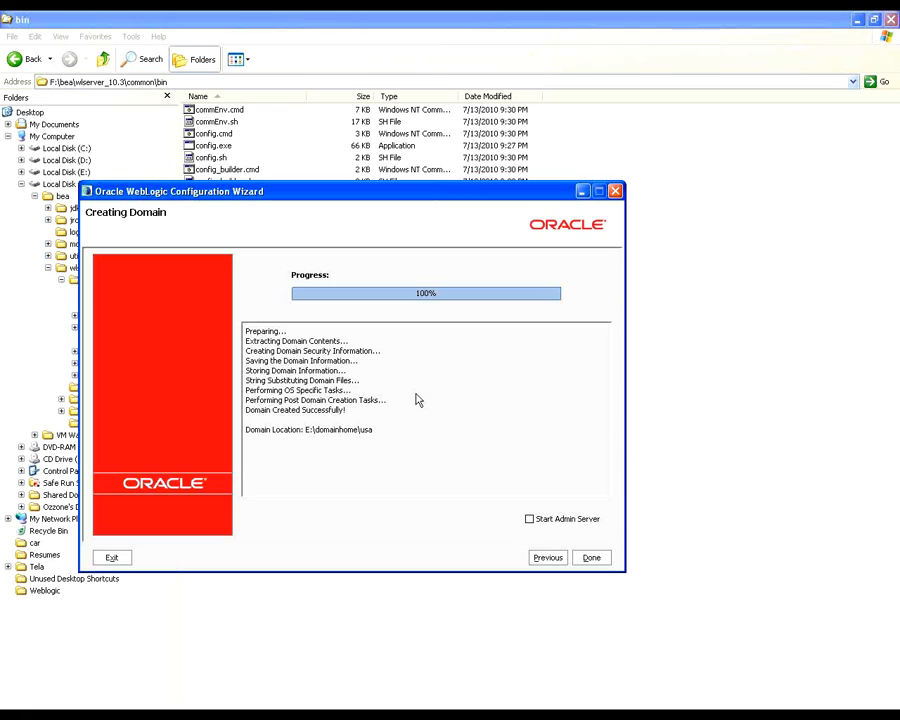
left_click(590, 557)
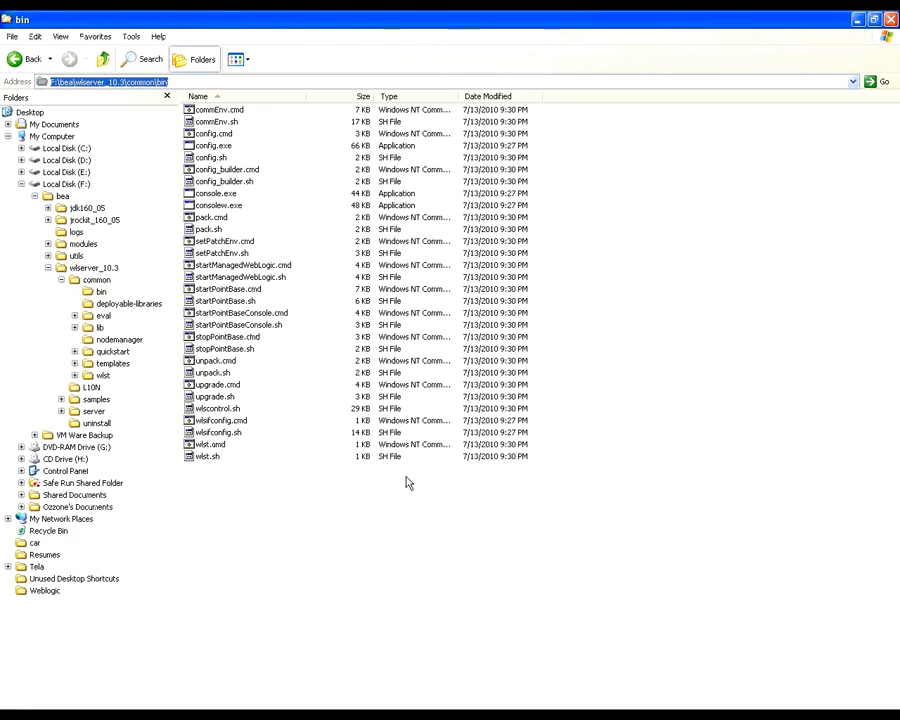
left_click(406, 538)
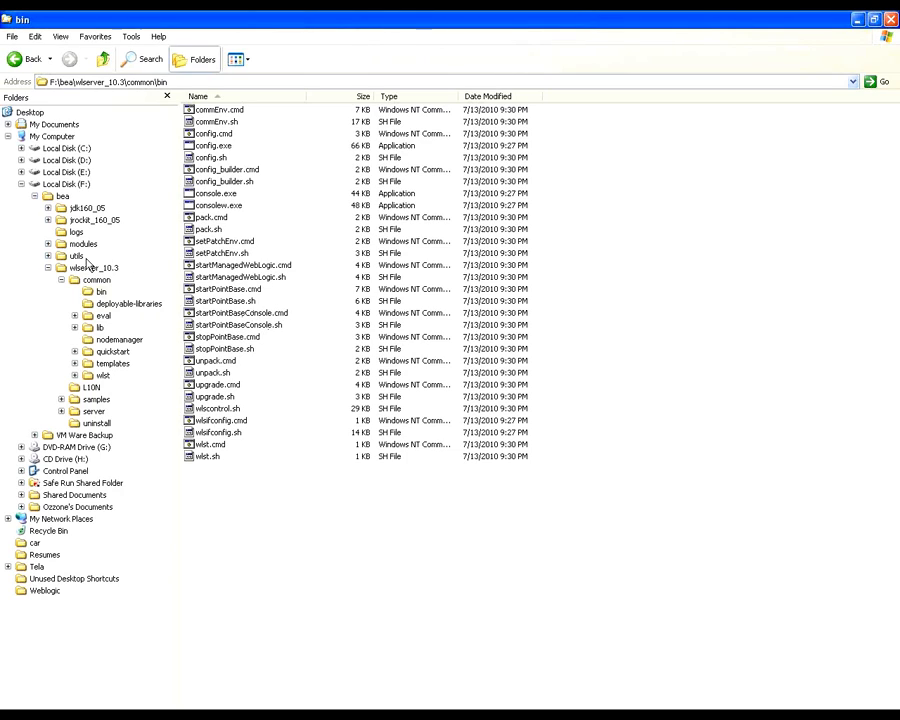
Step: Open the E:\domainhome\usa folder in the file browser and list its contents in detail
left_click(21, 172)
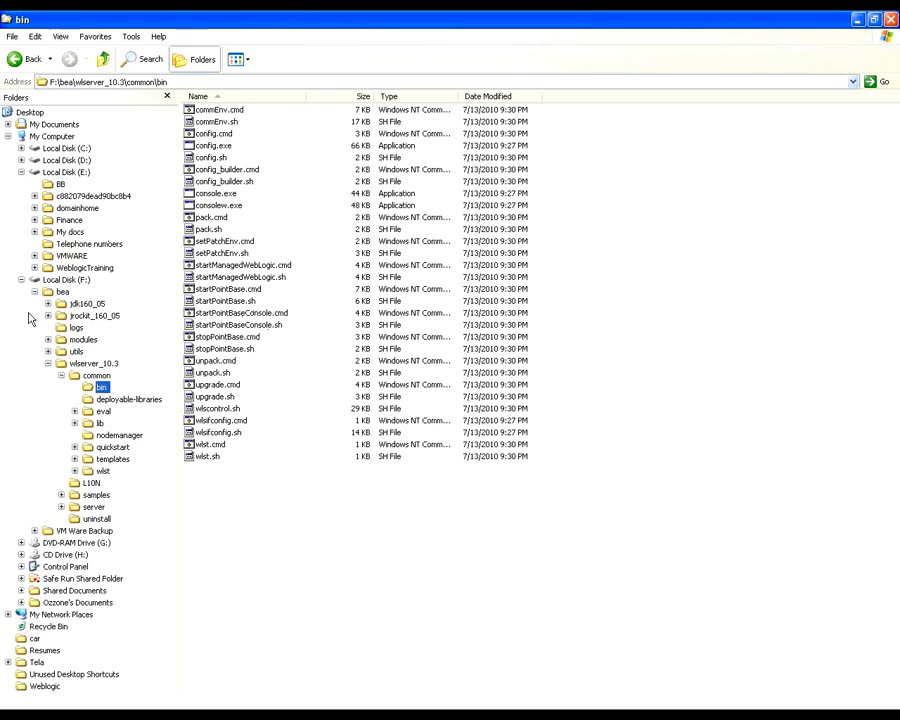
left_click(66, 172)
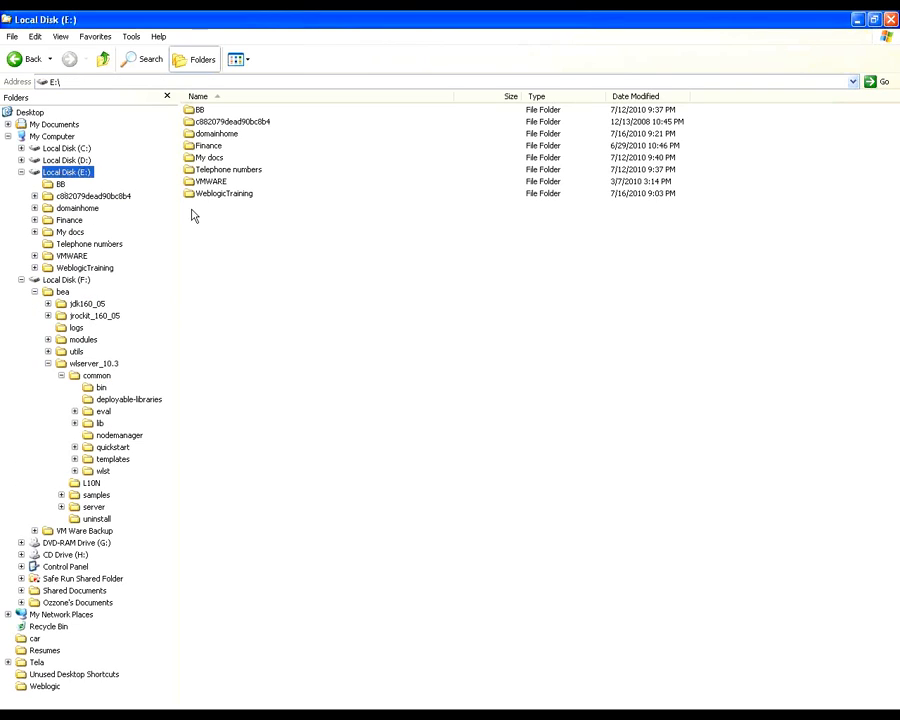
left_click(21, 280)
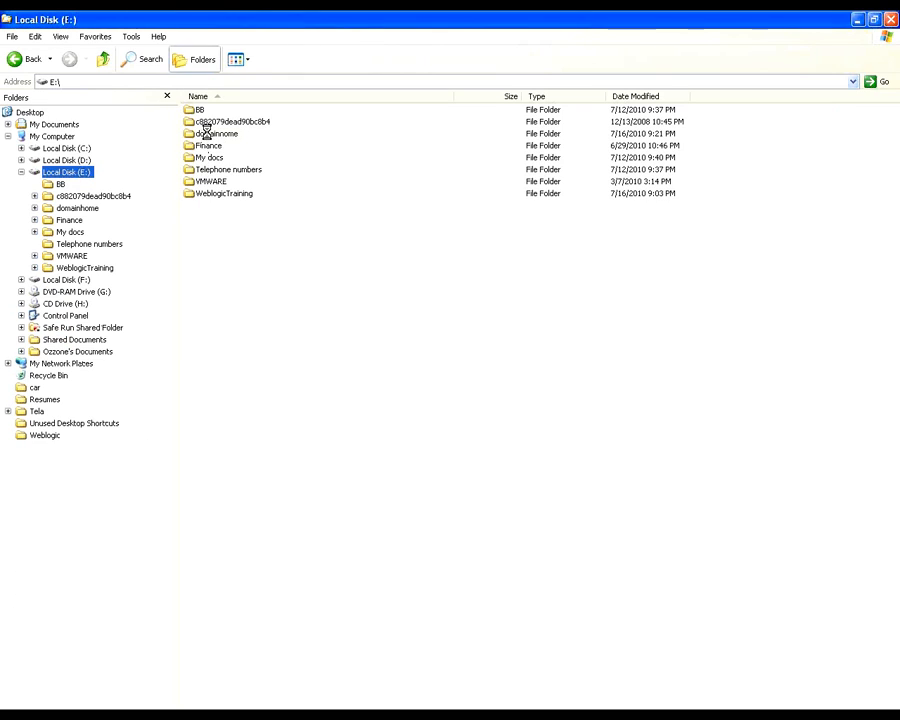
double_click(205, 133)
left_click(211, 113)
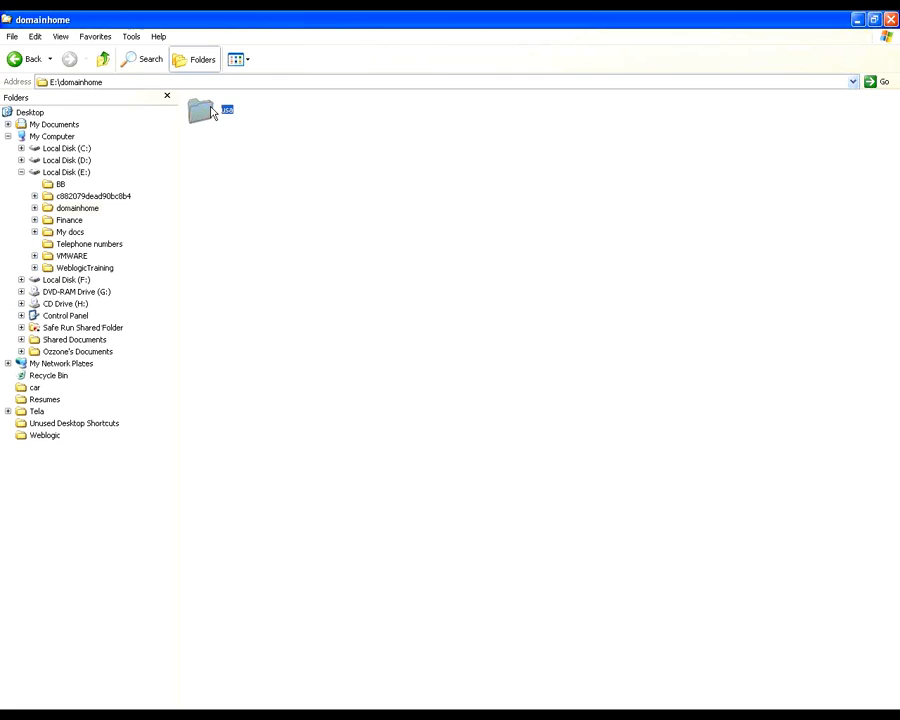
left_click(225, 204)
double_click(204, 114)
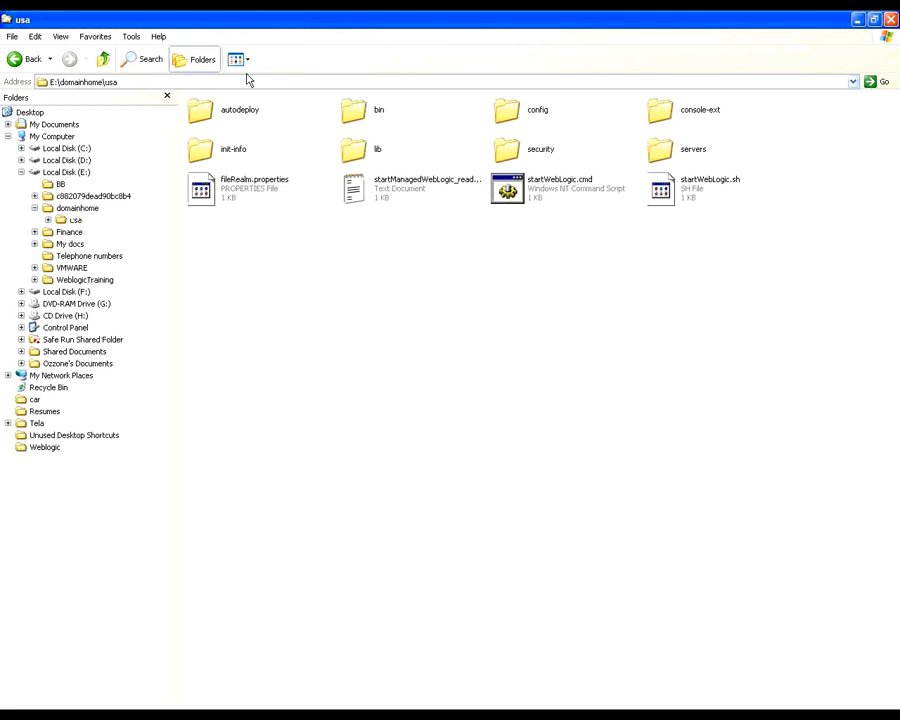
left_click(247, 59)
left_click(250, 128)
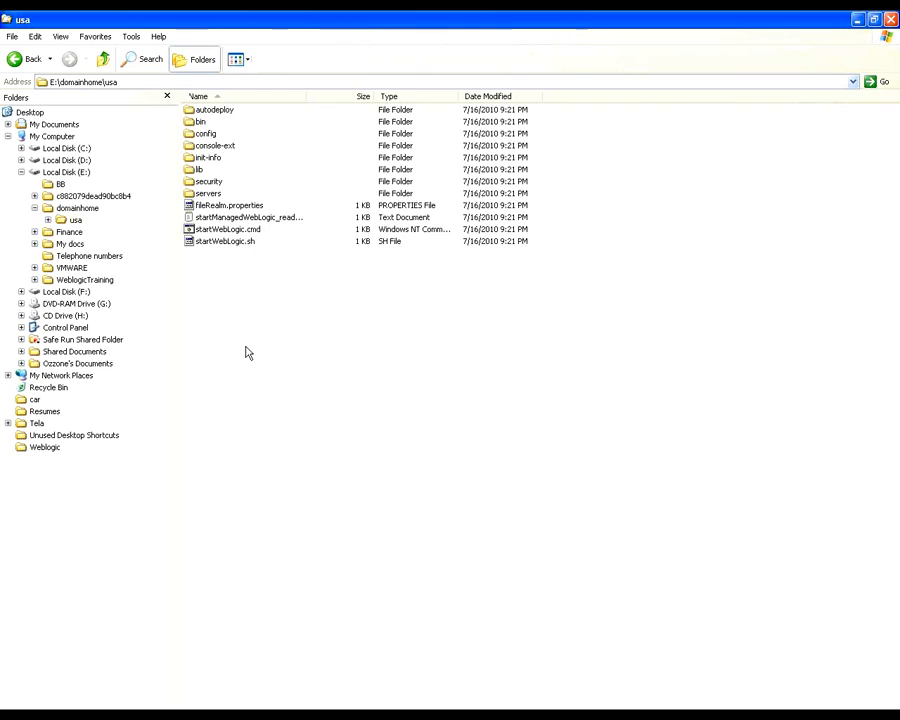
Step: Examine the usa domain's servers\AdminServer\security folder and go back up to E:\domainhome
double_click(208, 193)
left_click(247, 59)
double_click(208, 112)
left_click(233, 114)
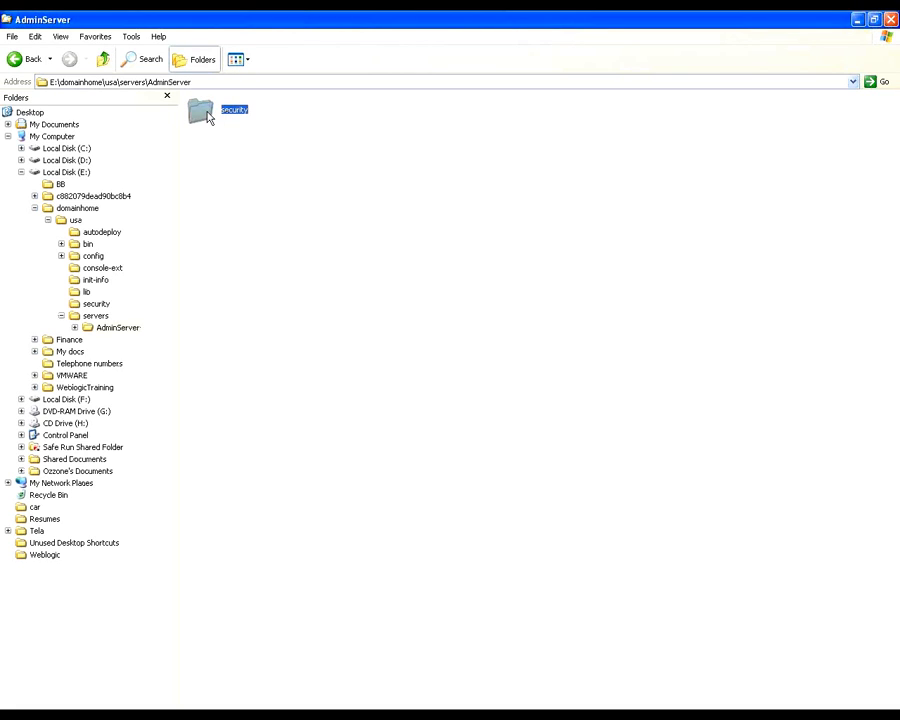
double_click(205, 113)
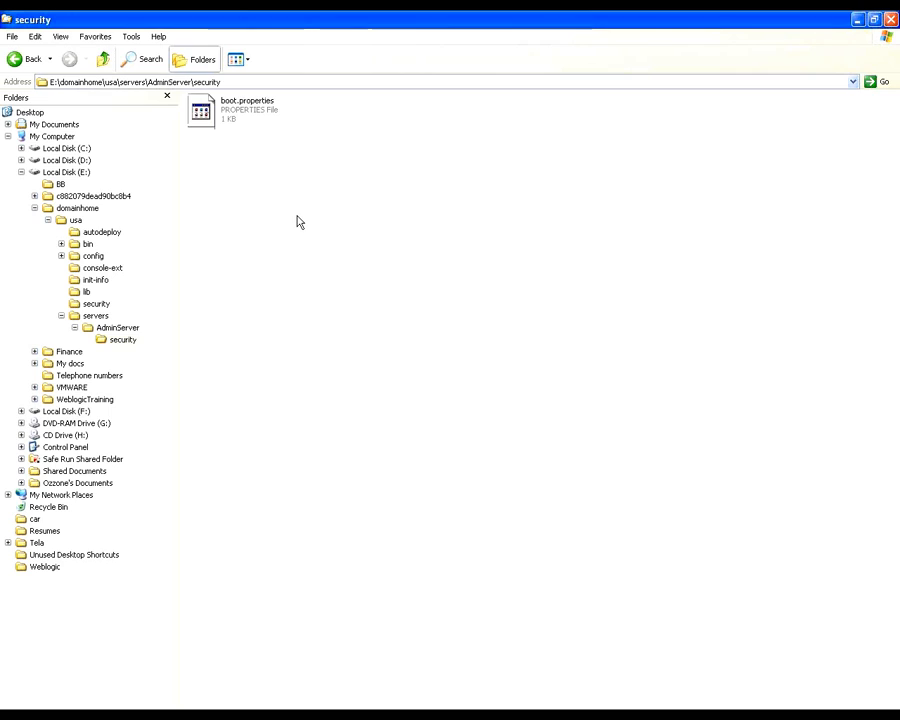
left_click(103, 59)
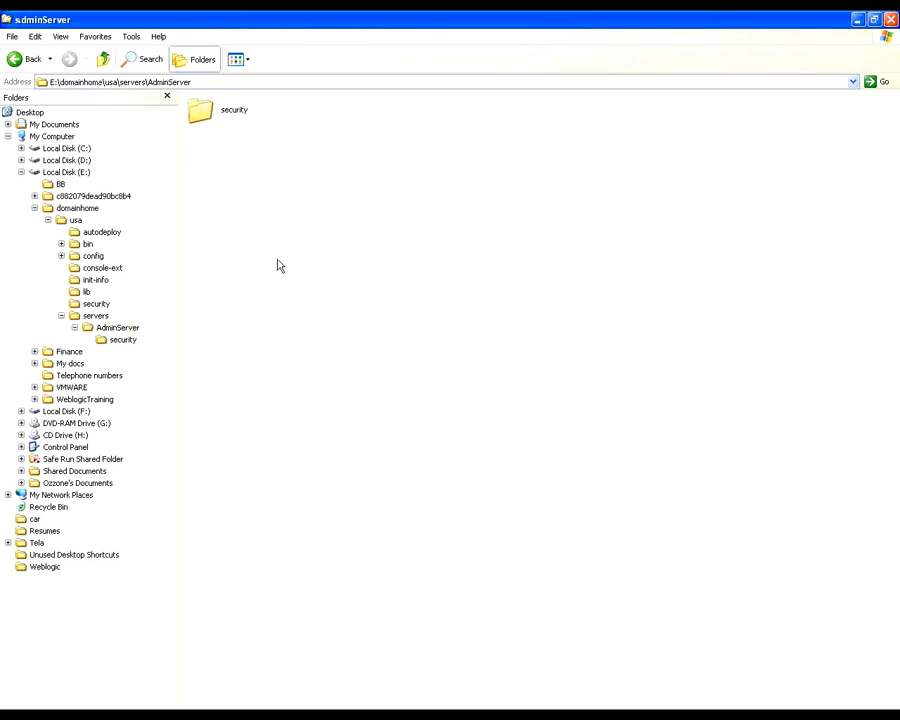
left_click(103, 59)
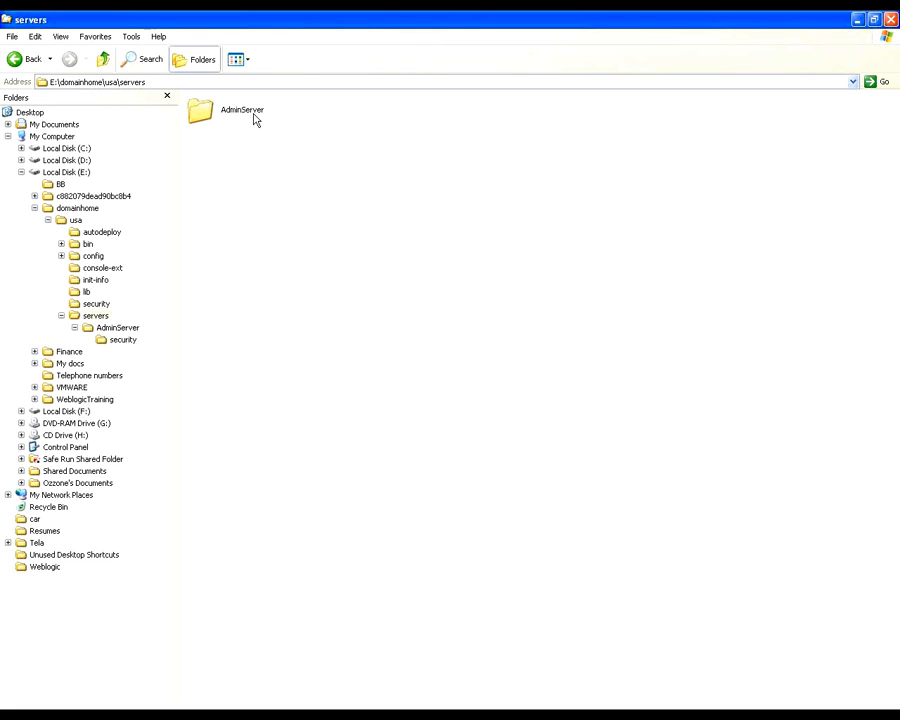
left_click(104, 59)
left_click(104, 59)
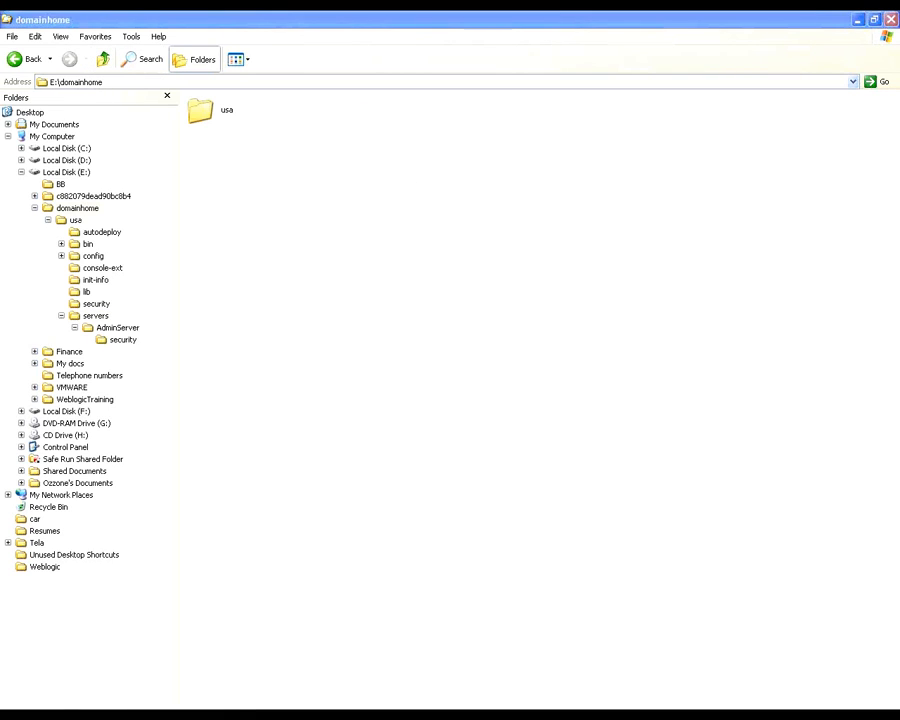
Step: Switch to the other Command Prompt window, the one in the user's profile folder, and clear its screen with cls
left_click(137, 713)
left_click(137, 701)
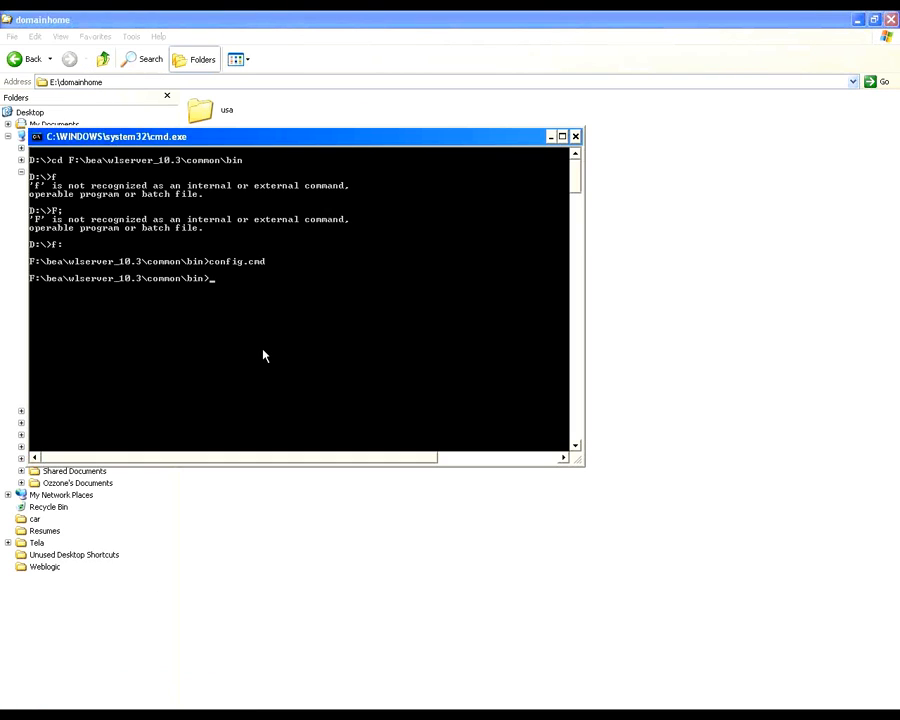
left_click(137, 713)
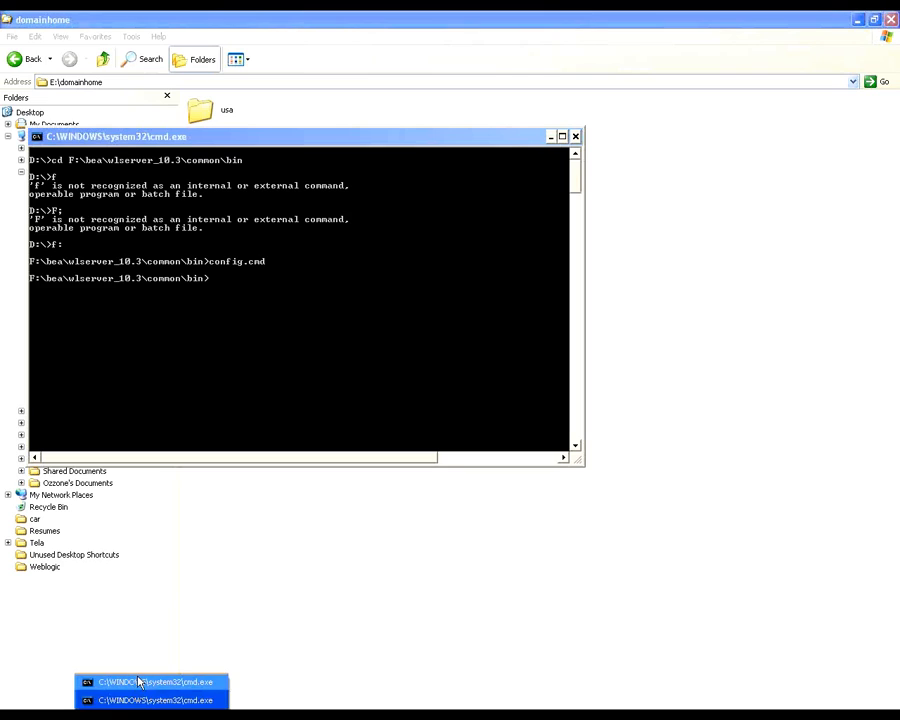
left_click(137, 680)
type("cls")
key("Return")
Step: Move up to the root of drive C: with cd.. and enter e:\ at the prompt
type("cd")
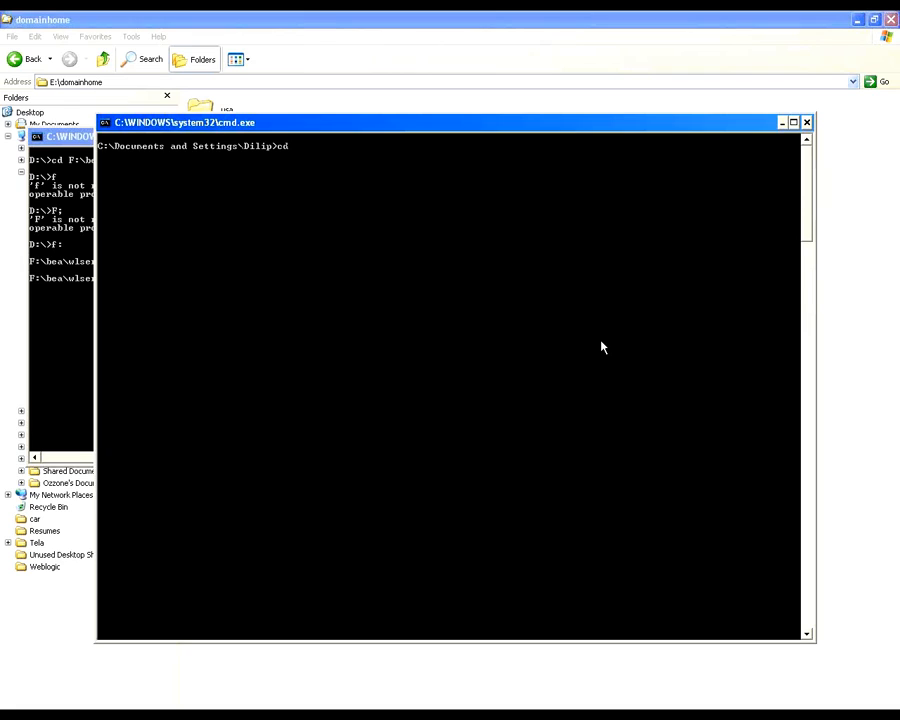
type("..")
key("Return")
type("cd..")
key("Return")
type("e:\\")
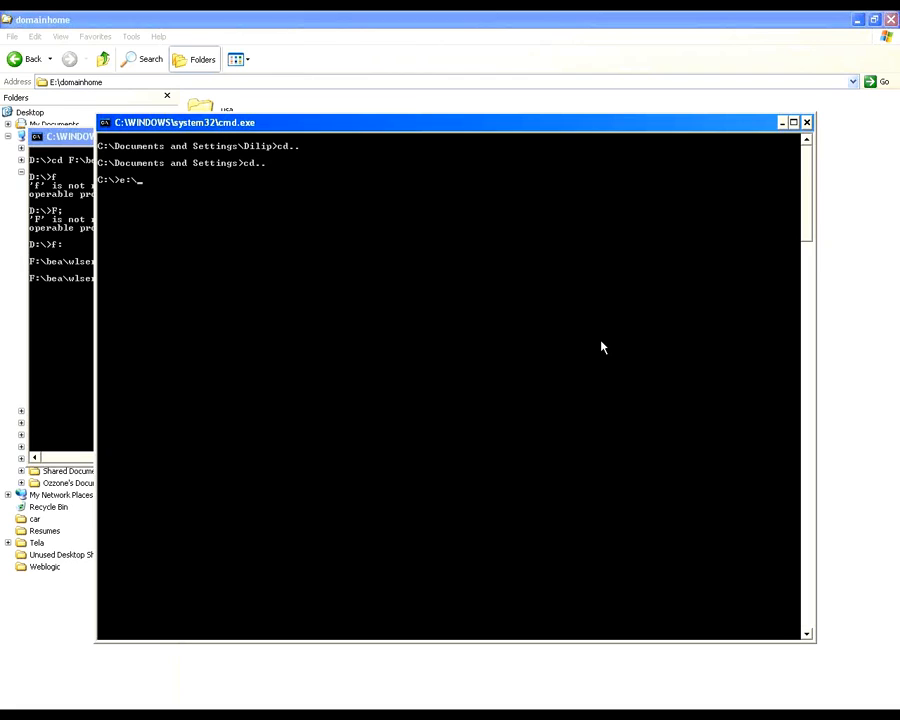
Step: Return to the file browser and trace the usa folder's path, going up to drive E: and back into domainhome
key("alt+Tab")
key("alt+Tab")
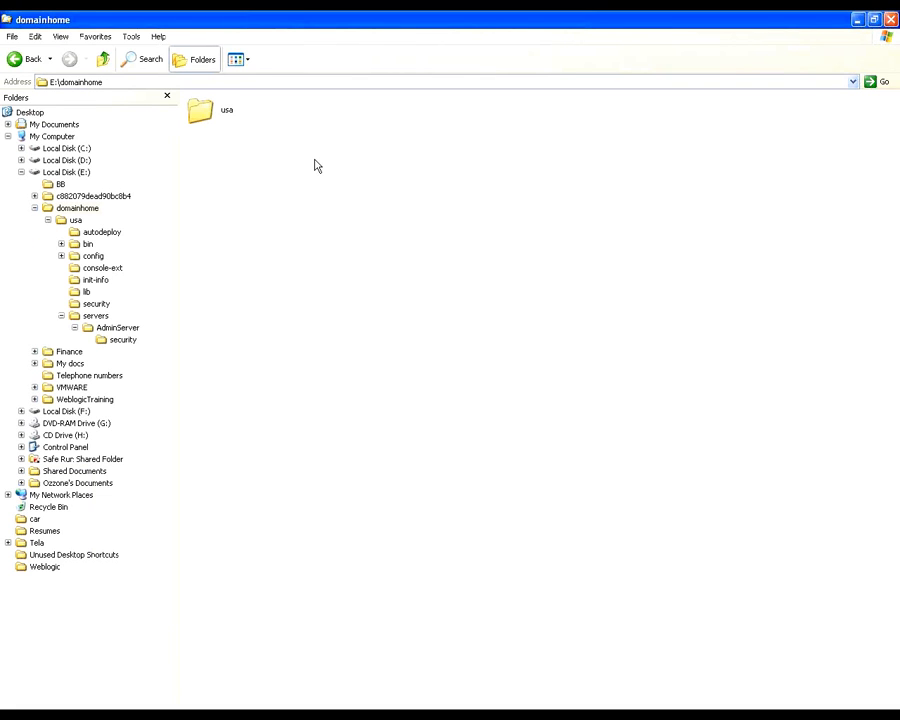
mouse_move(207, 116)
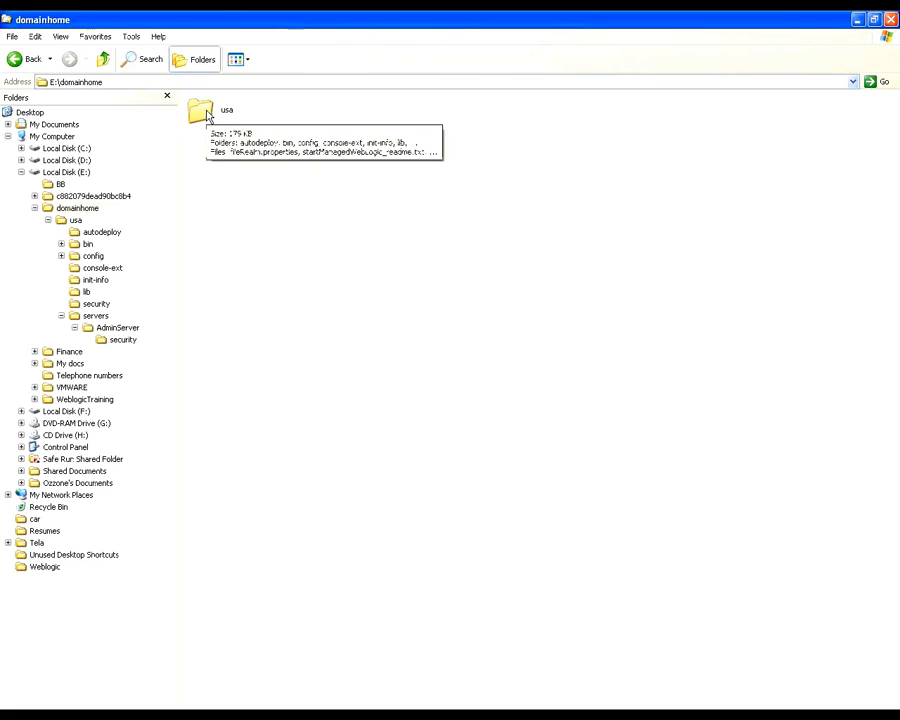
left_click(207, 113)
left_click(251, 140)
double_click(207, 113)
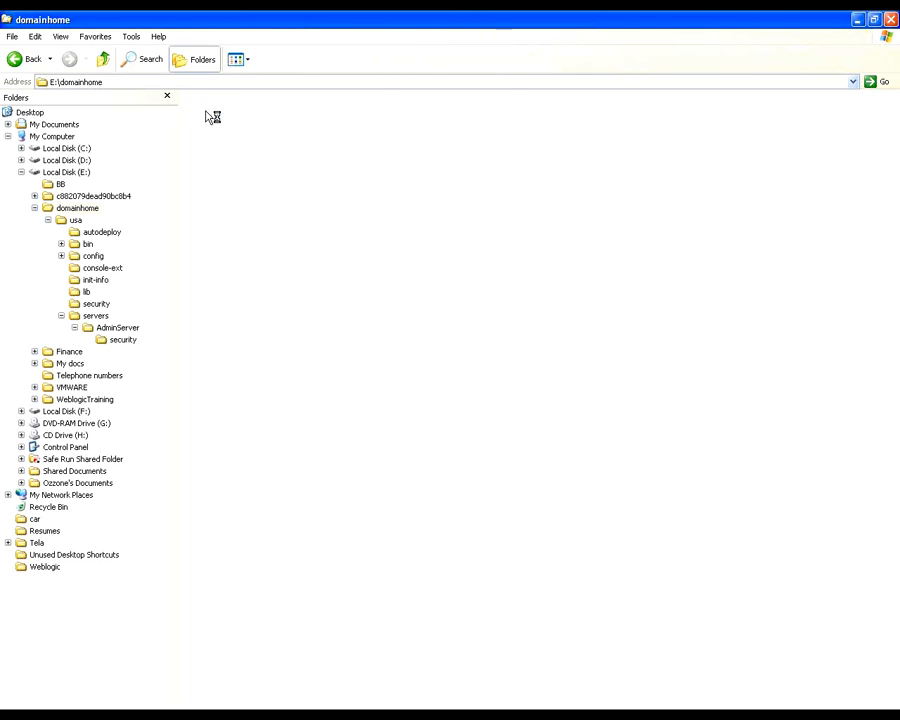
double_click(104, 60)
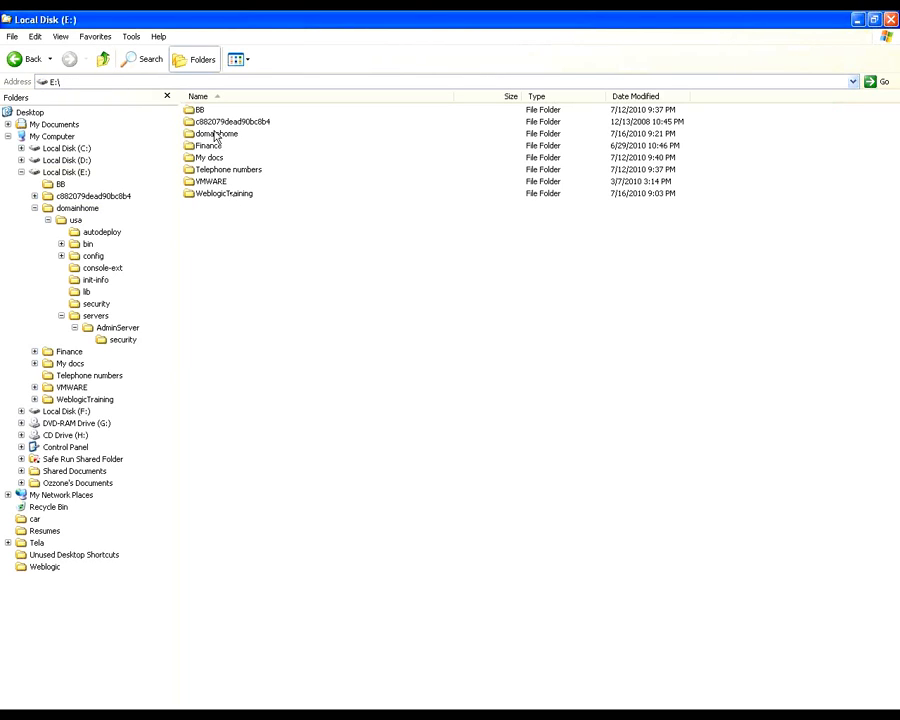
left_click(214, 136)
double_click(214, 136)
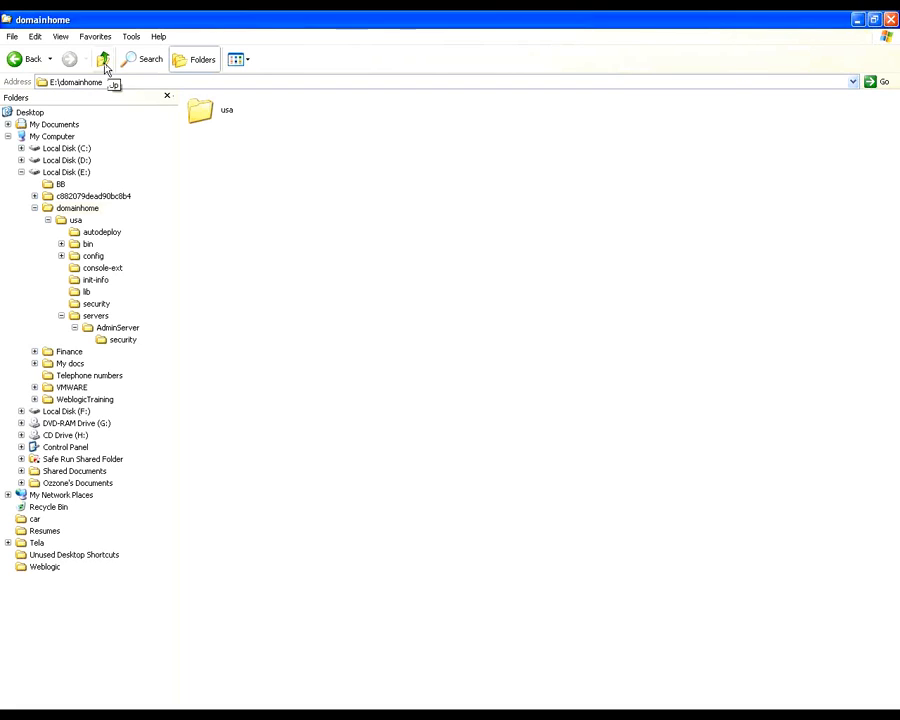
Step: Show the contents of the usa domain's bin folder in Details view and select startWebLogic.cmd
double_click(200, 110)
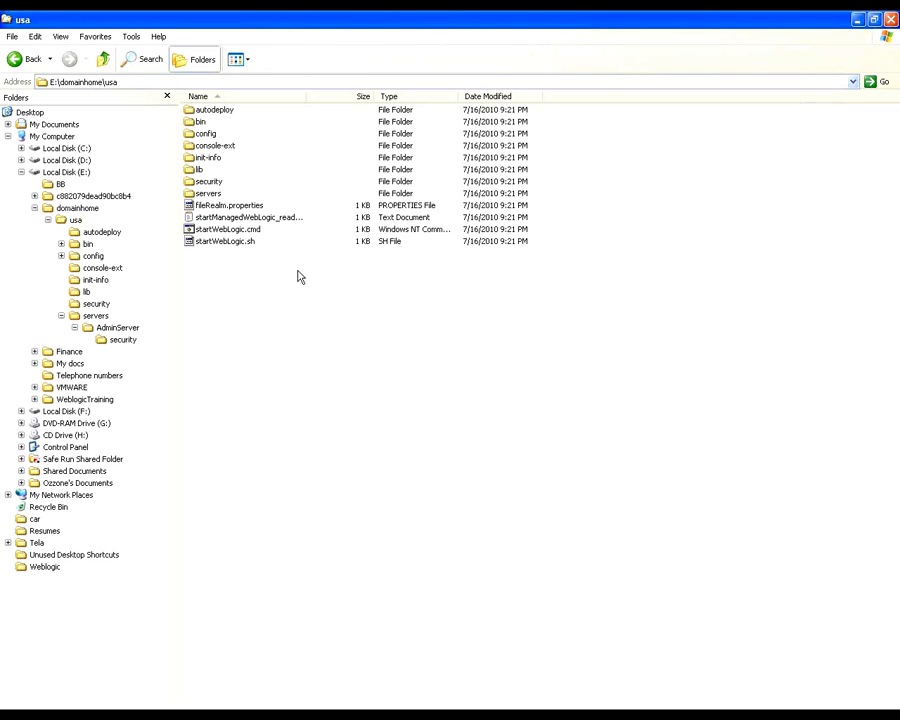
left_click(200, 121)
key("Return")
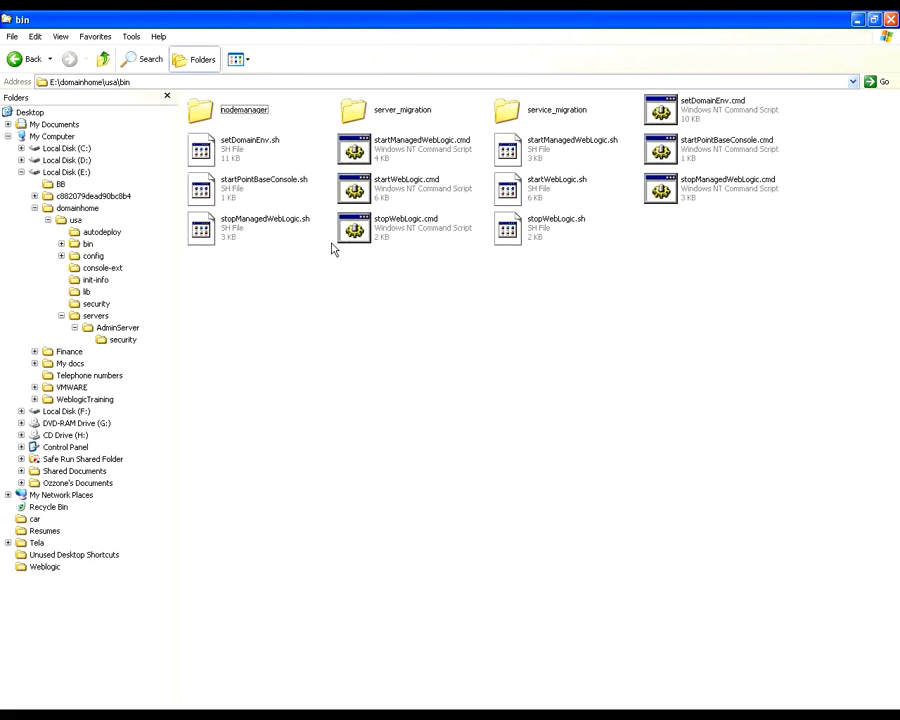
left_click(247, 61)
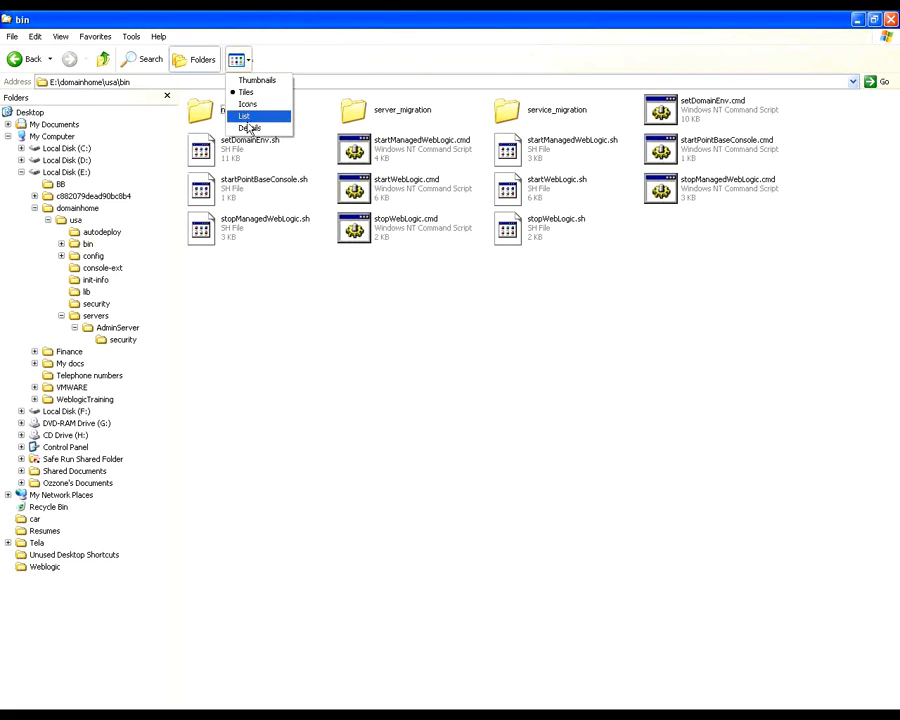
left_click(249, 129)
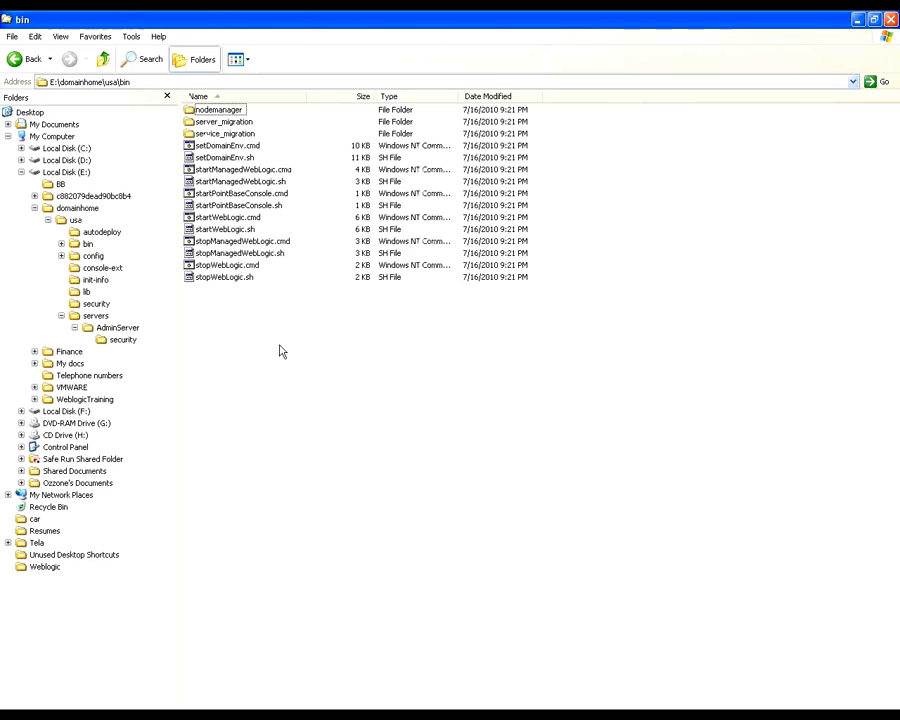
left_click(228, 217)
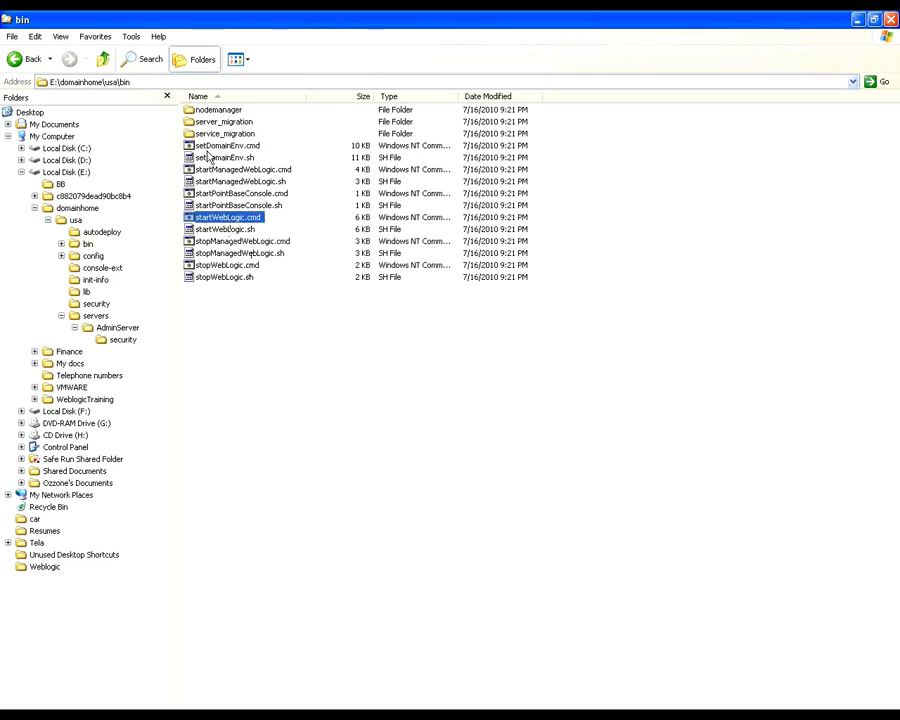
Step: Copy the path E:\domainhome\usa\bin and paste it in the Command Prompt in place of the entered e:\
left_click(181, 81)
key("ctrl+c")
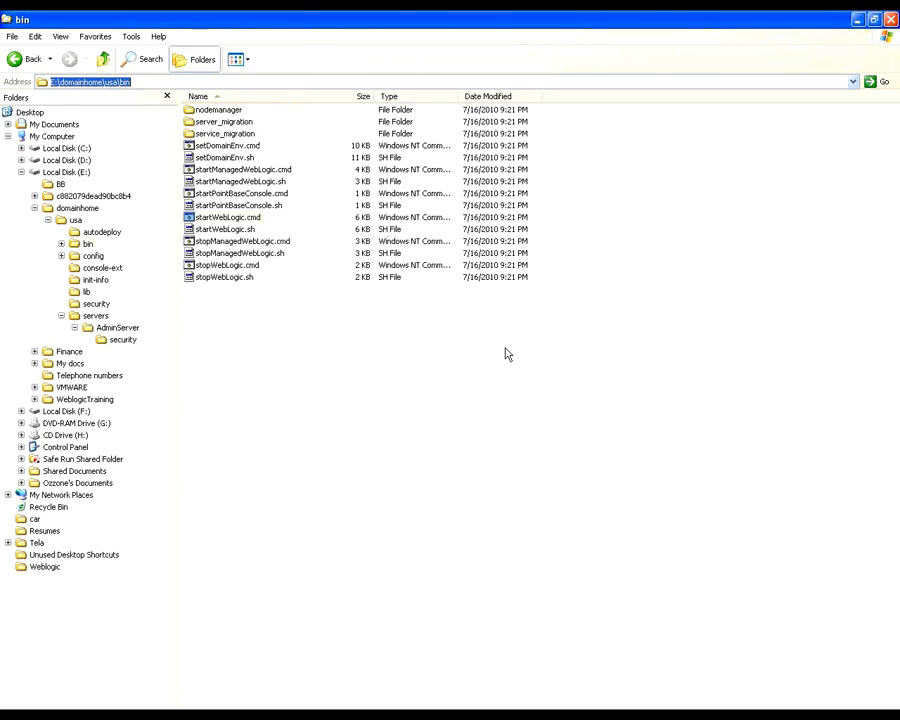
key("alt+Tab")
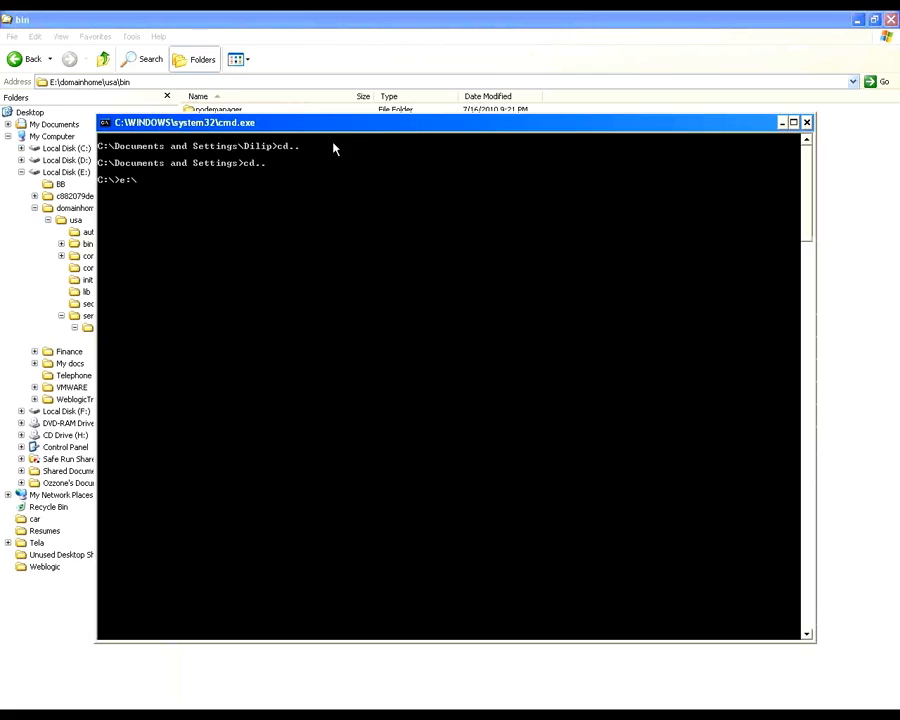
right_click(364, 122)
mouse_move(390, 215)
left_click(474, 239)
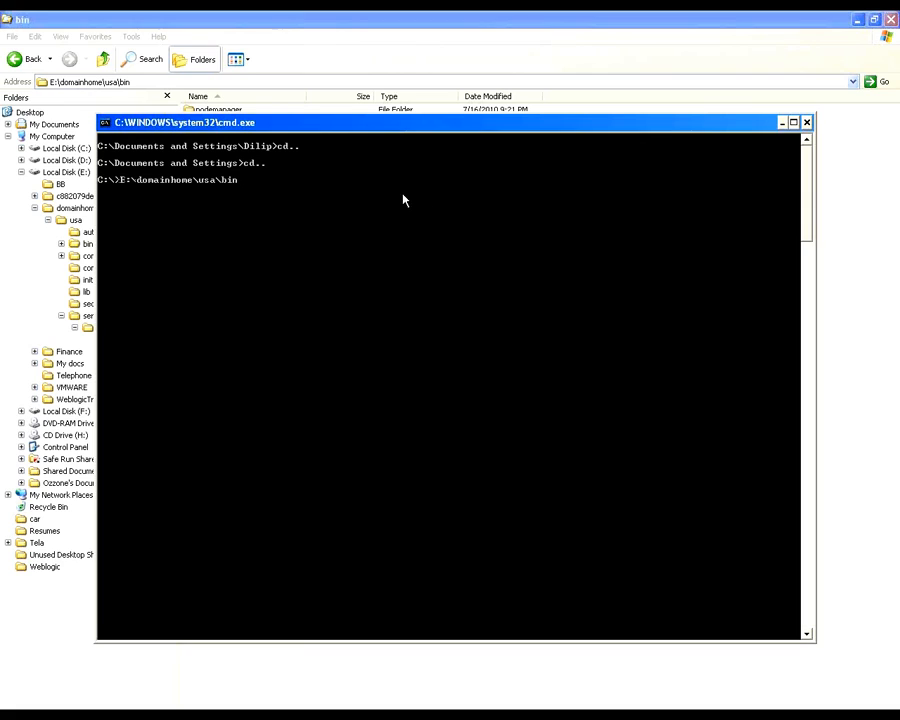
Step: Return to the file browser and copy the usa folder from E:\domainhome to the root of drive F:
key("alt+Tab")
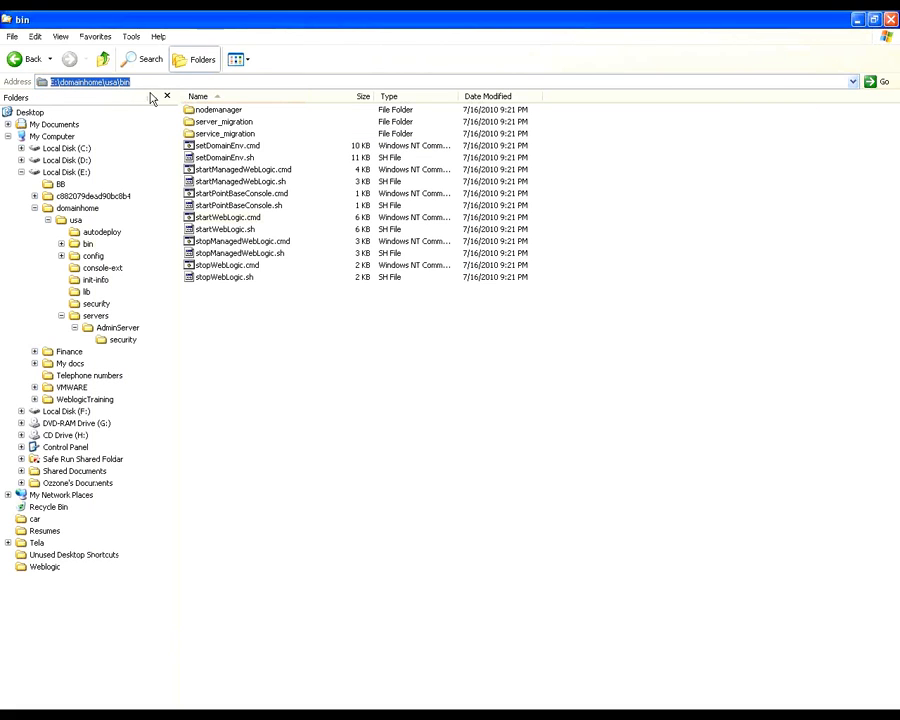
left_click(103, 59)
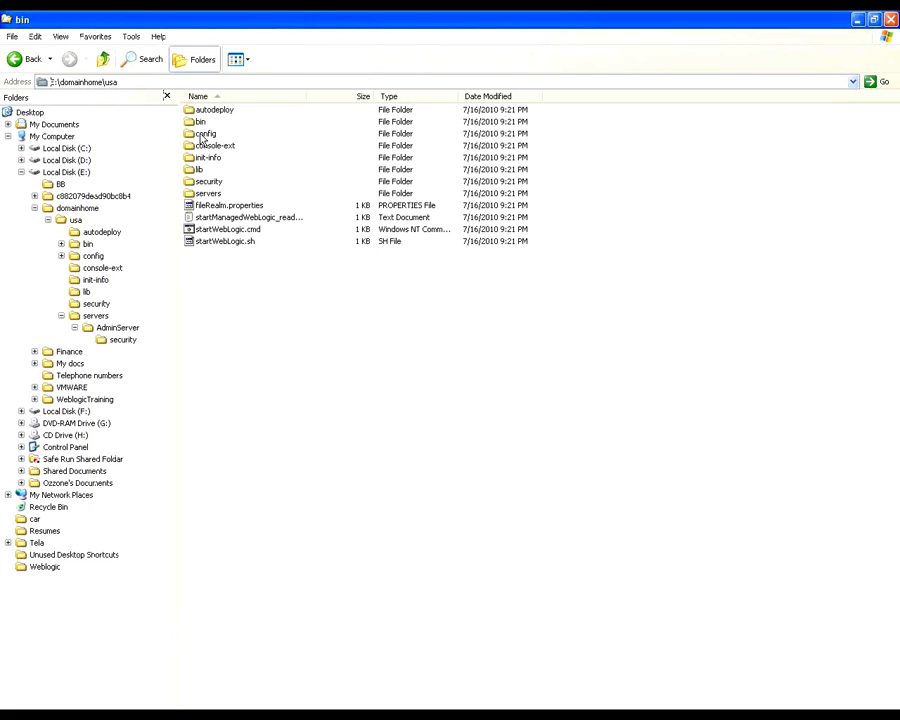
left_click(104, 60)
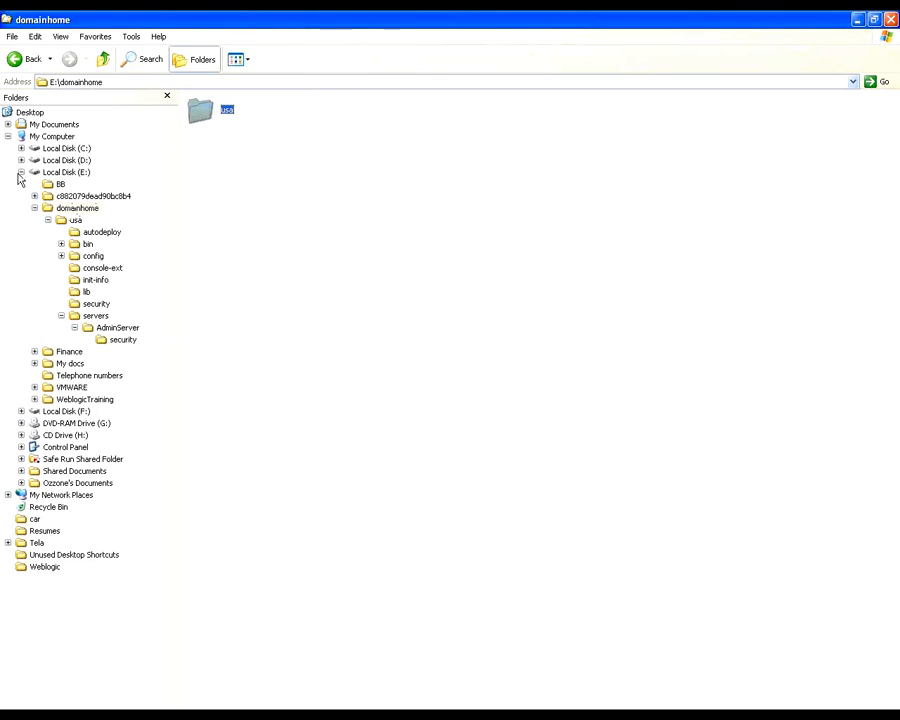
left_click(21, 172)
left_click(21, 184)
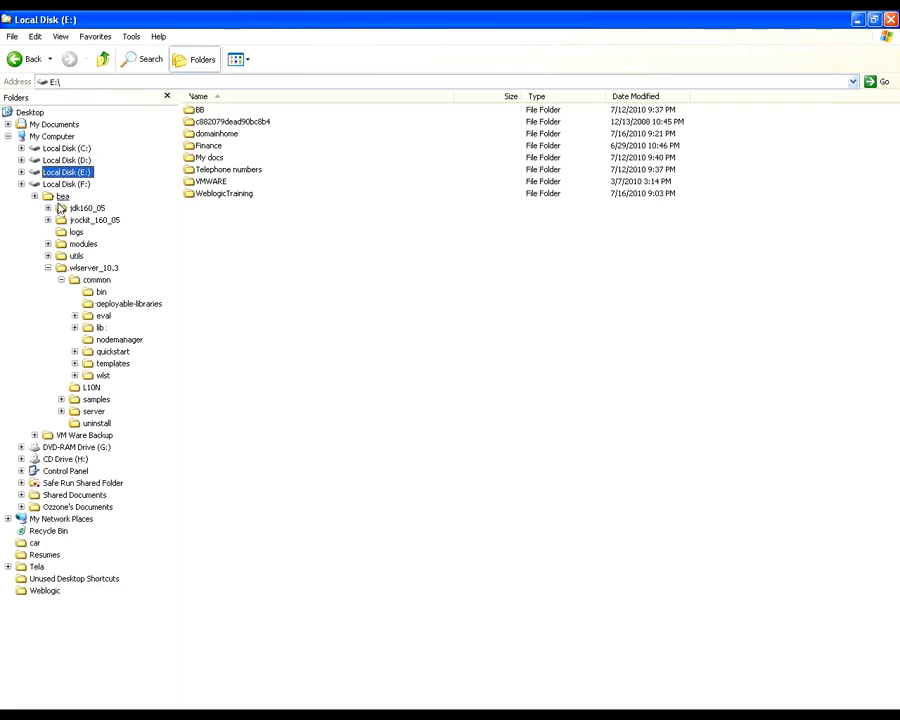
left_click(55, 183)
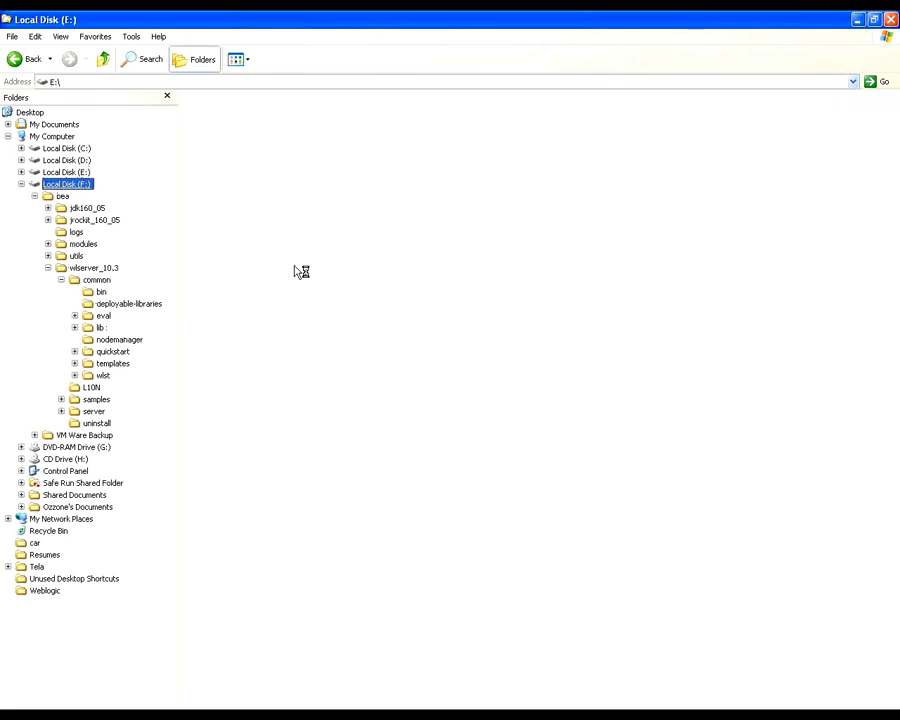
right_click(226, 239)
mouse_move(285, 340)
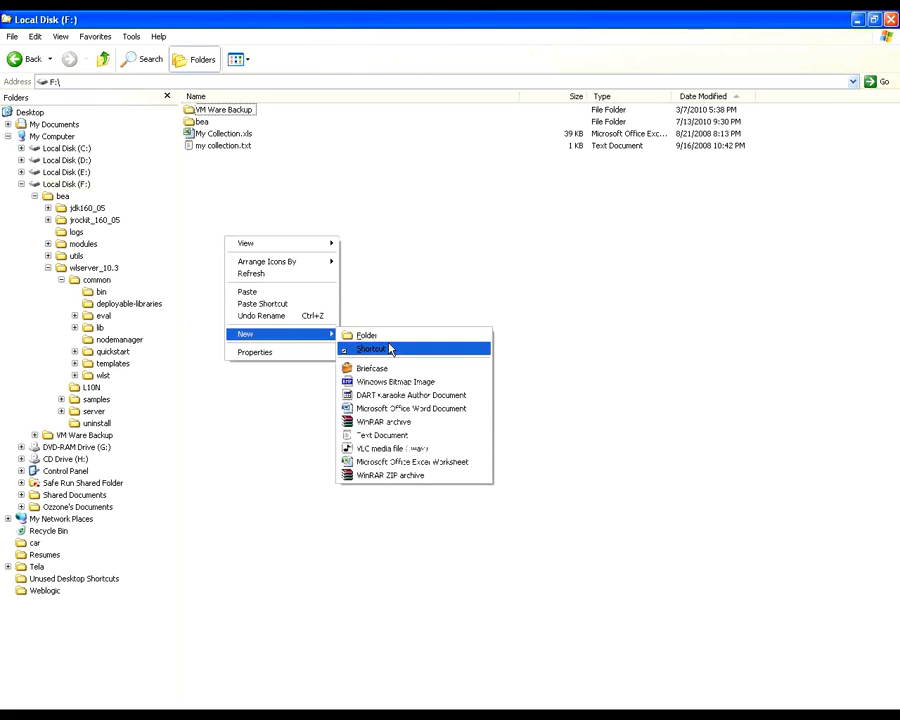
left_click(362, 199)
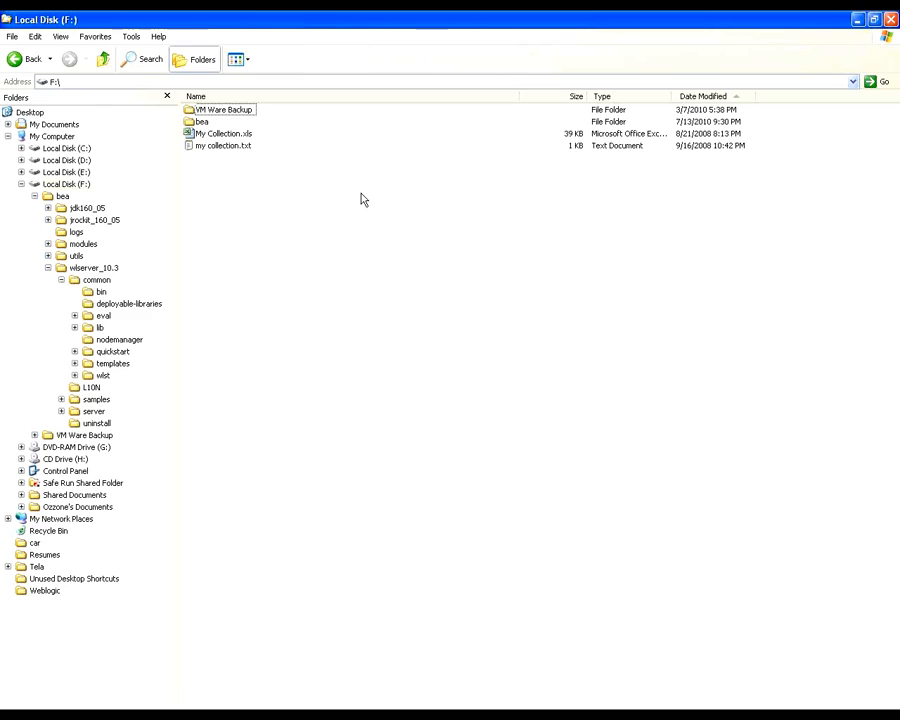
key("ctrl+v")
left_click(309, 243)
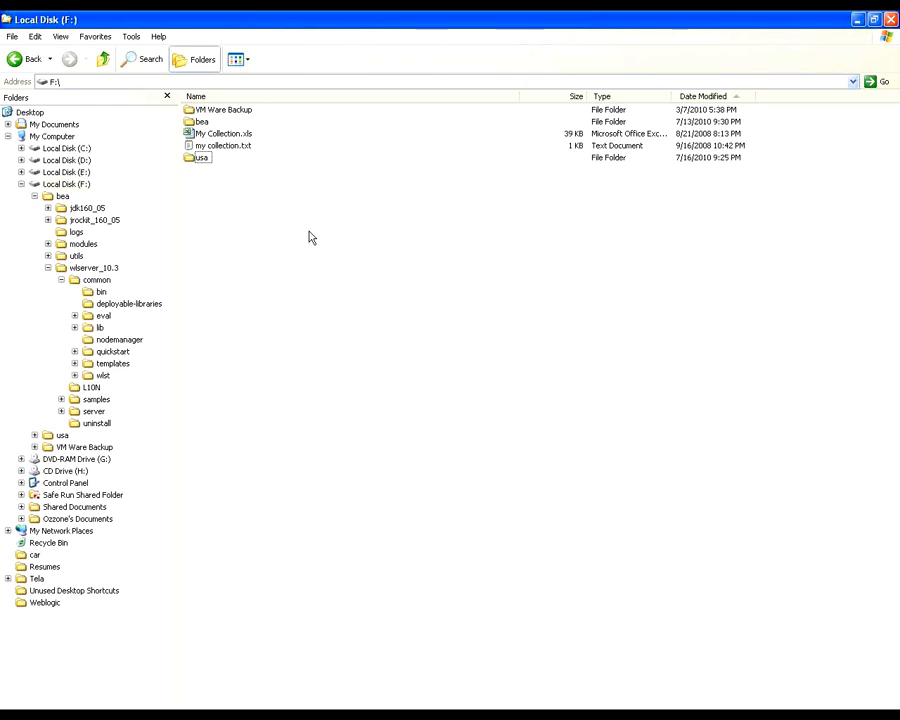
Step: Rename the copied usa folder on drive F: to usa07162010
left_click(203, 158)
key("F2")
type("07")
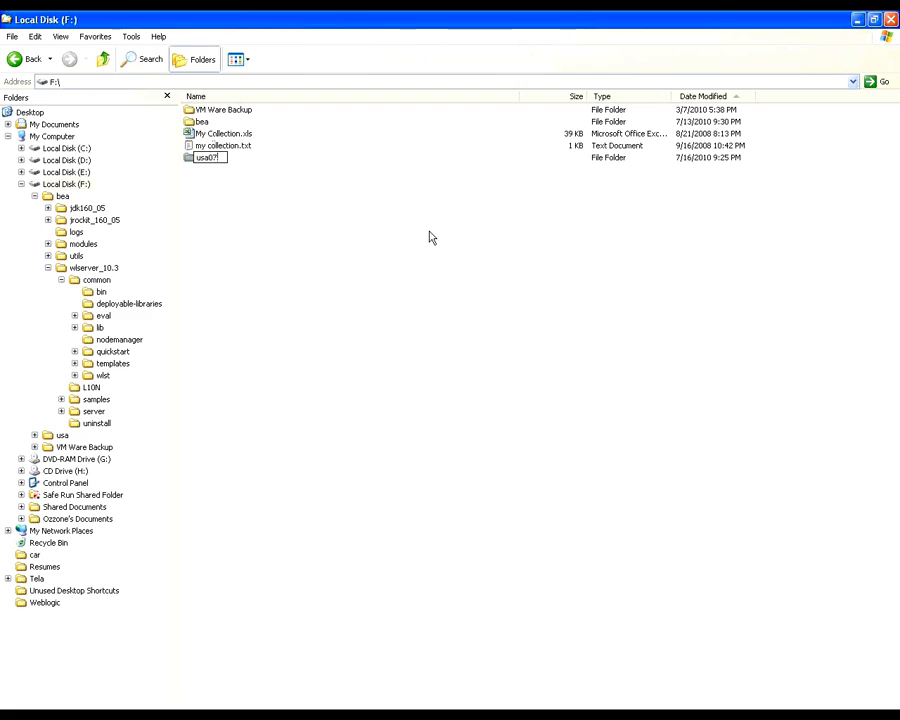
type("162010")
key("Return")
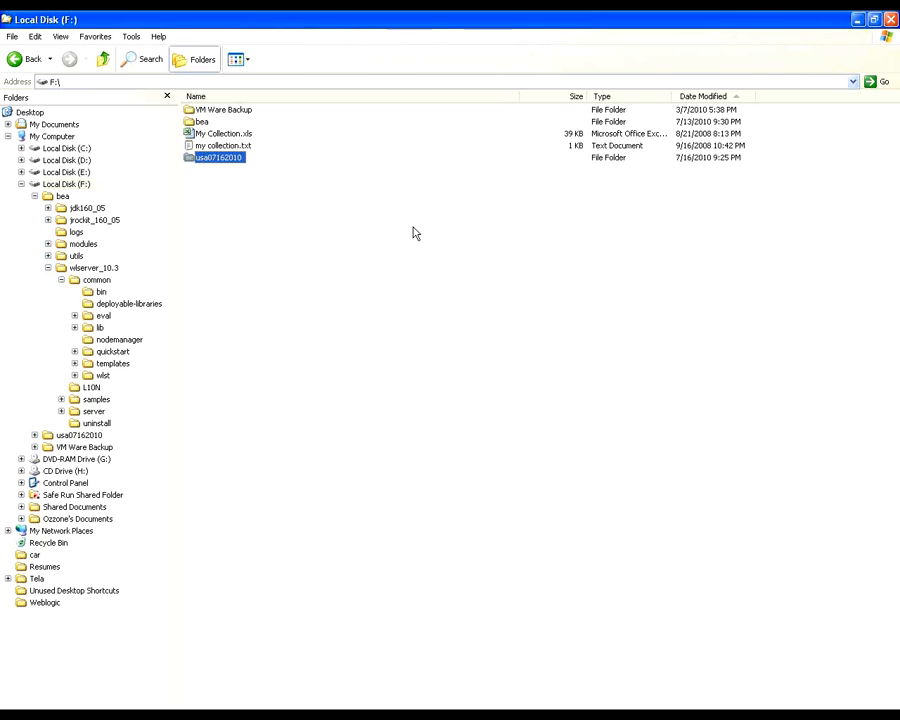
Step: Go back to E:\domainhome\usa\bin in the file browser and select startWebLogic.cmd
key("alt+Tab")
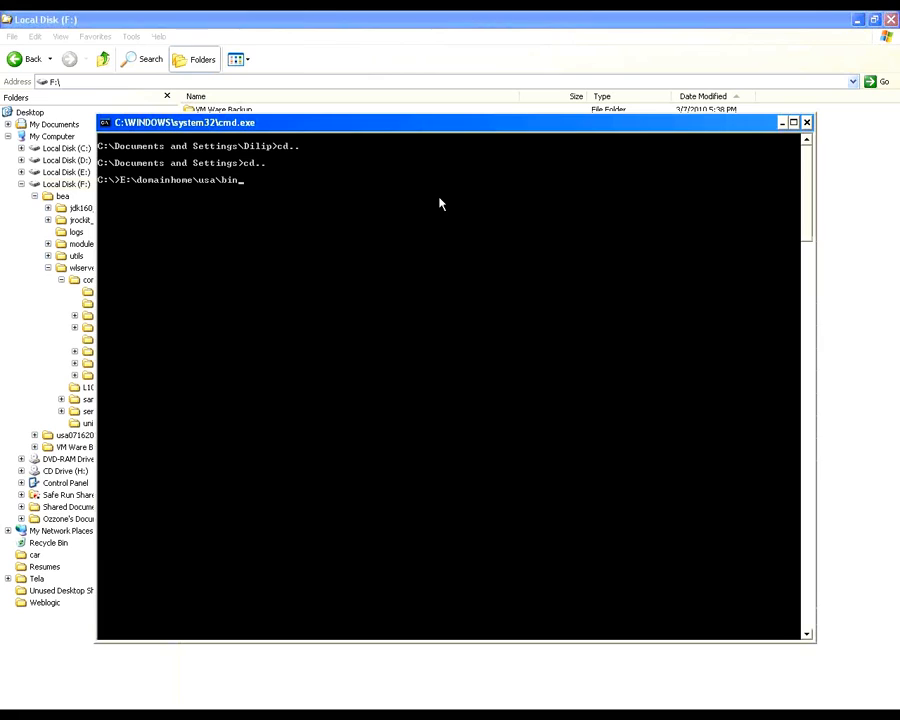
key("alt+Tab")
left_click(21, 184)
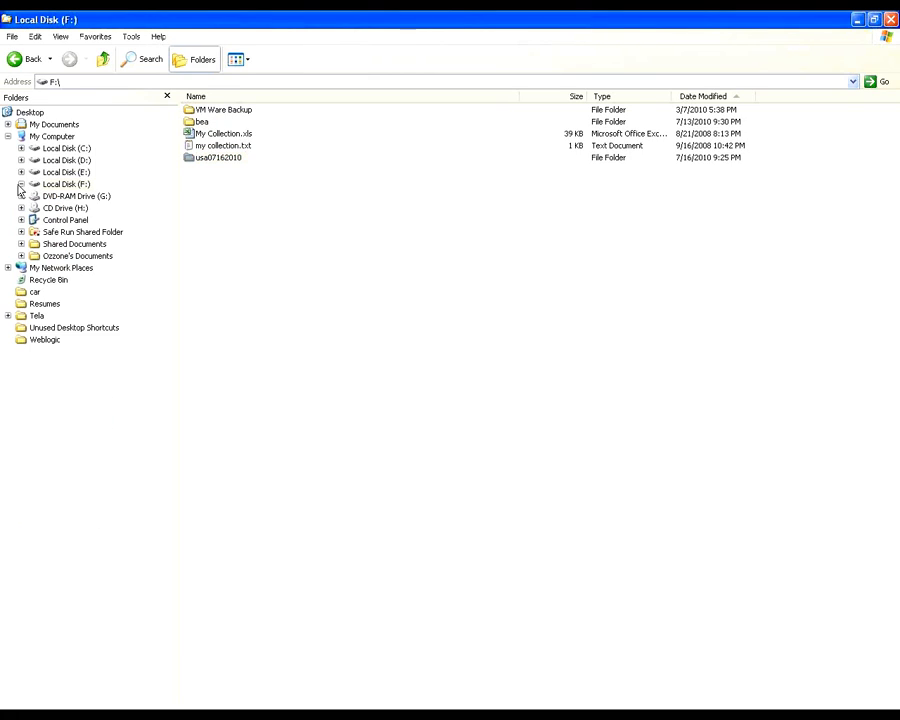
left_click(21, 172)
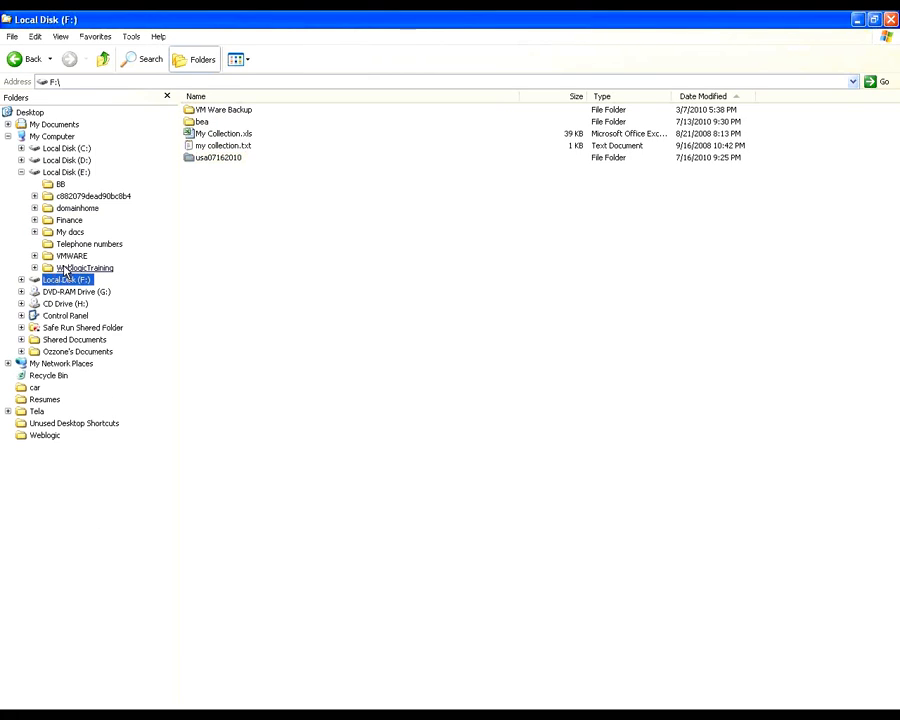
left_click(76, 208)
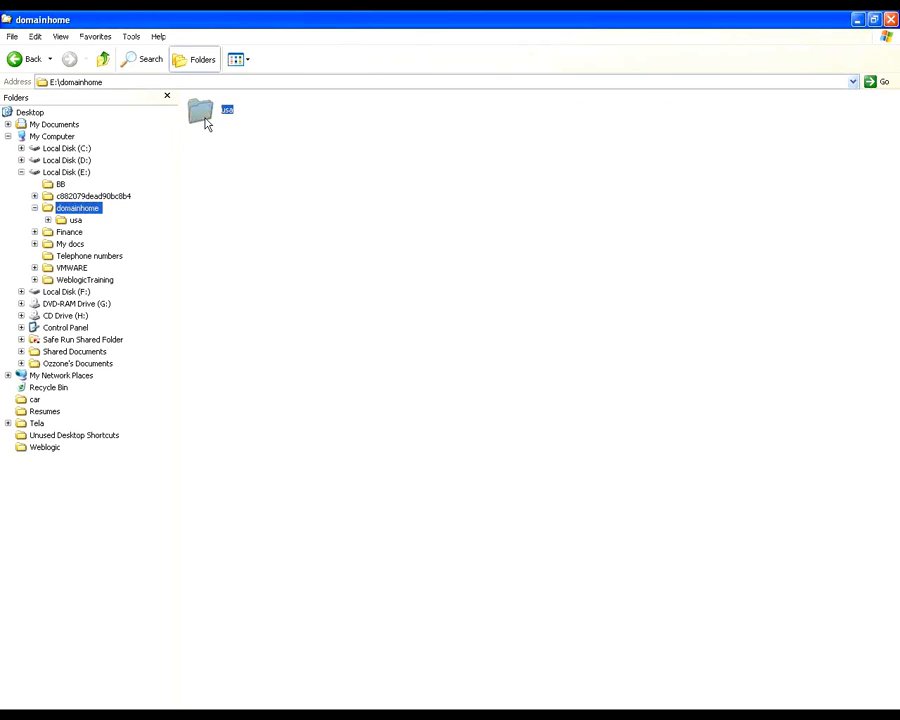
double_click(205, 123)
double_click(201, 121)
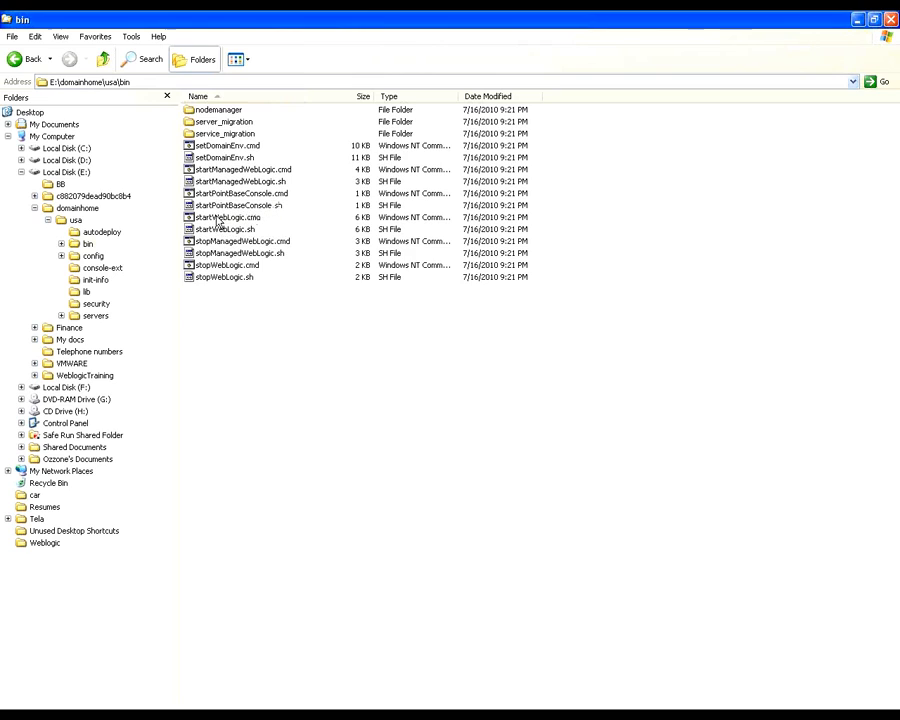
left_click(220, 217)
key("alt+Tab")
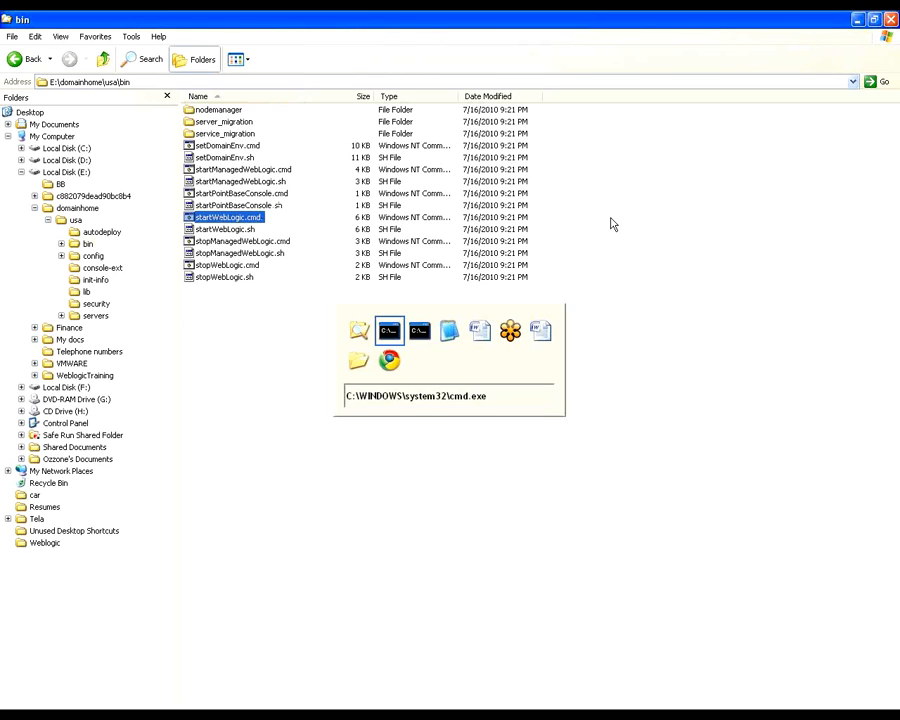
key("alt+Tab")
key("alt+Tab")
key("alt+Tab")
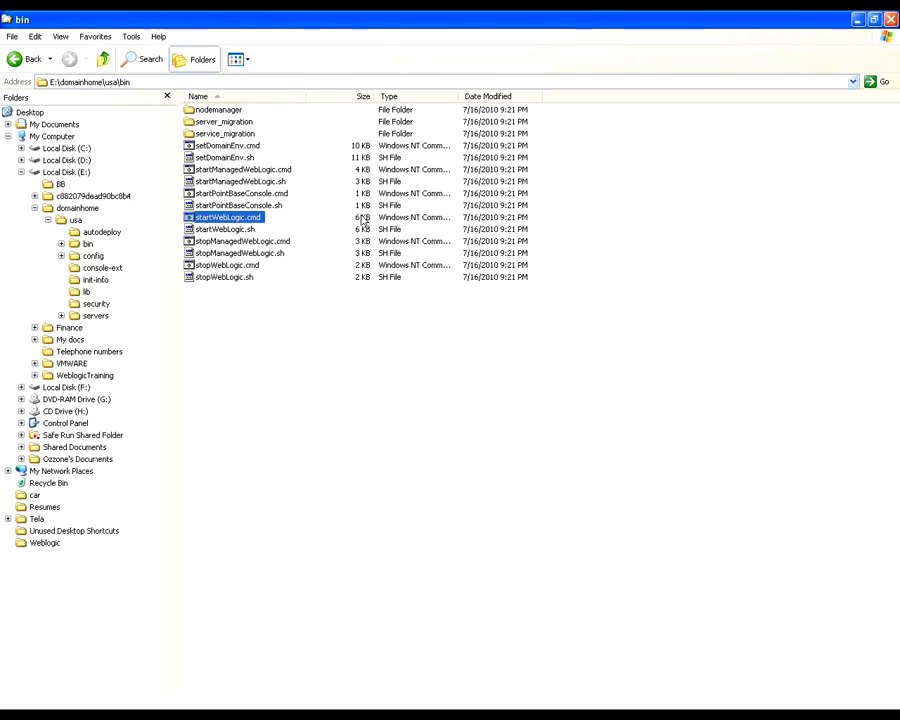
Step: Change the Command Prompt's directory with cd E:\domainhome\usa\bin and switch to that drive with e:
key("alt+Tab")
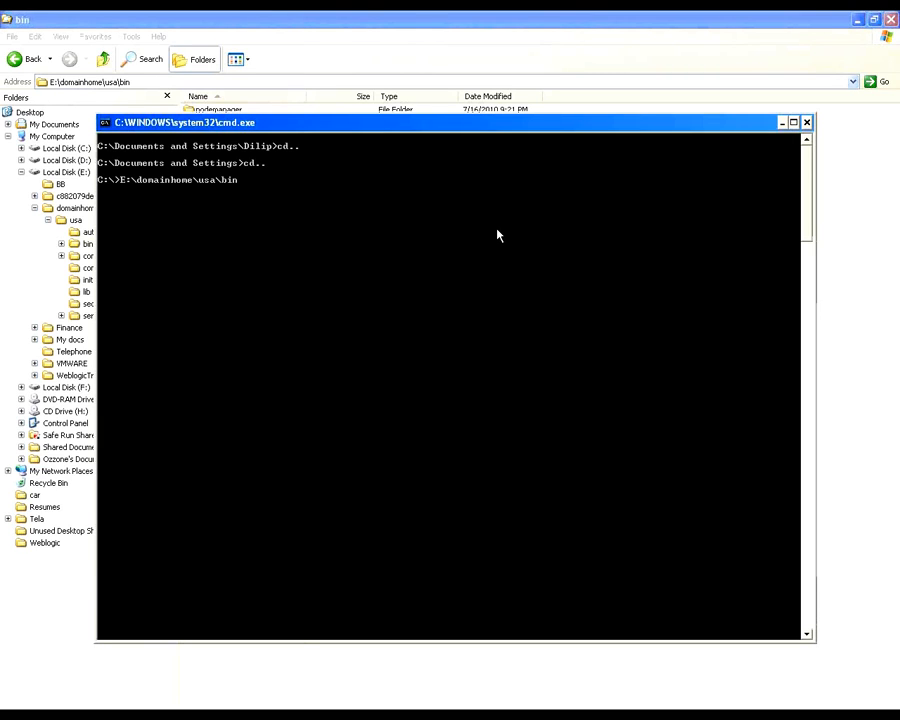
type("cd")
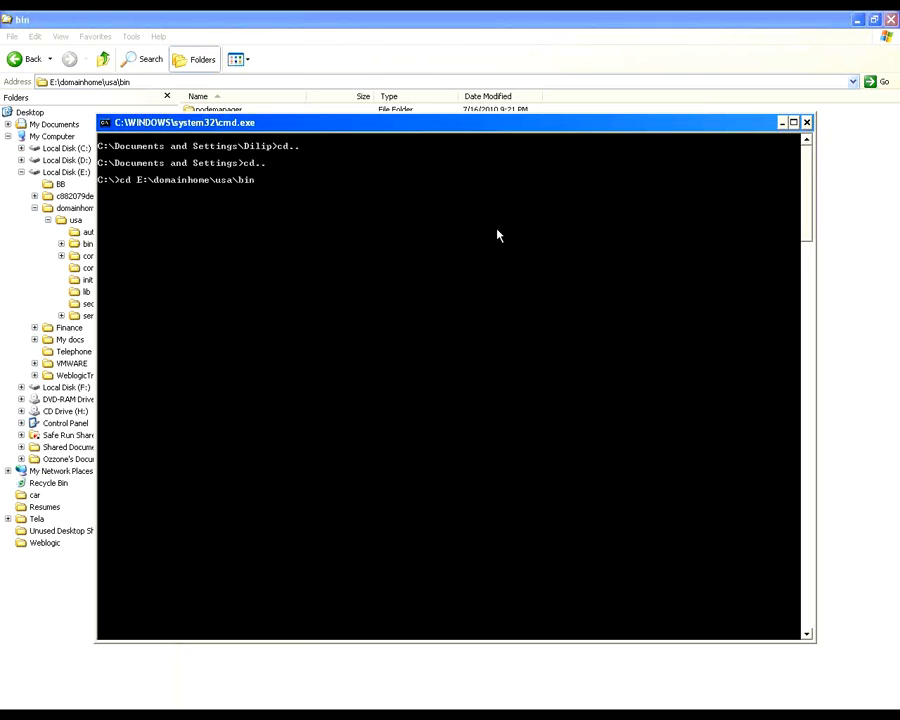
key("Return")
key("Return")
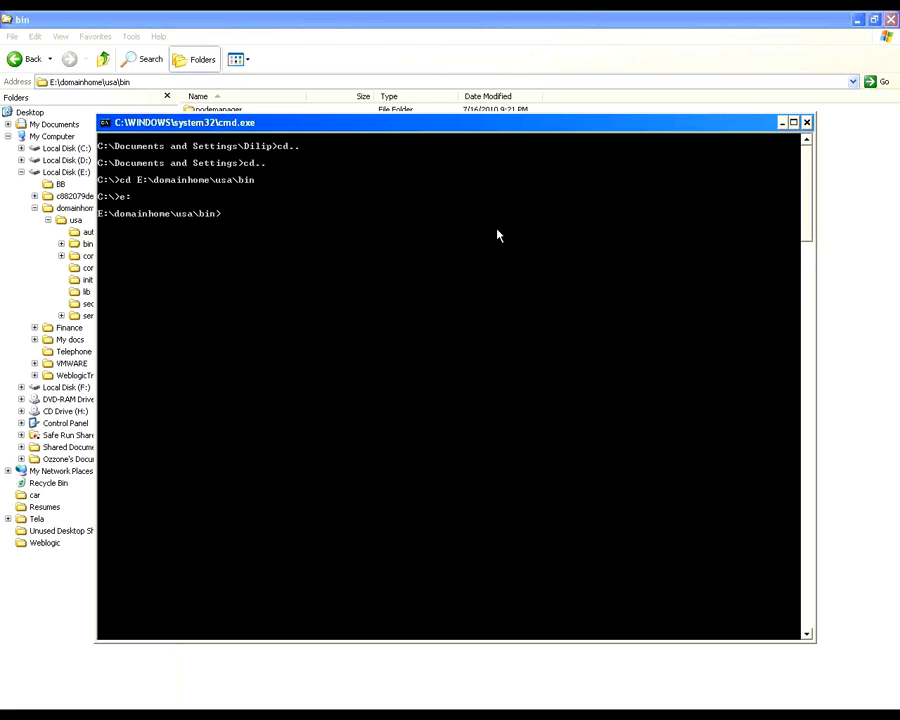
Step: Copy the file name startWebLogic.cmd from the bin folder and paste it at the Command Prompt
key("alt+Tab")
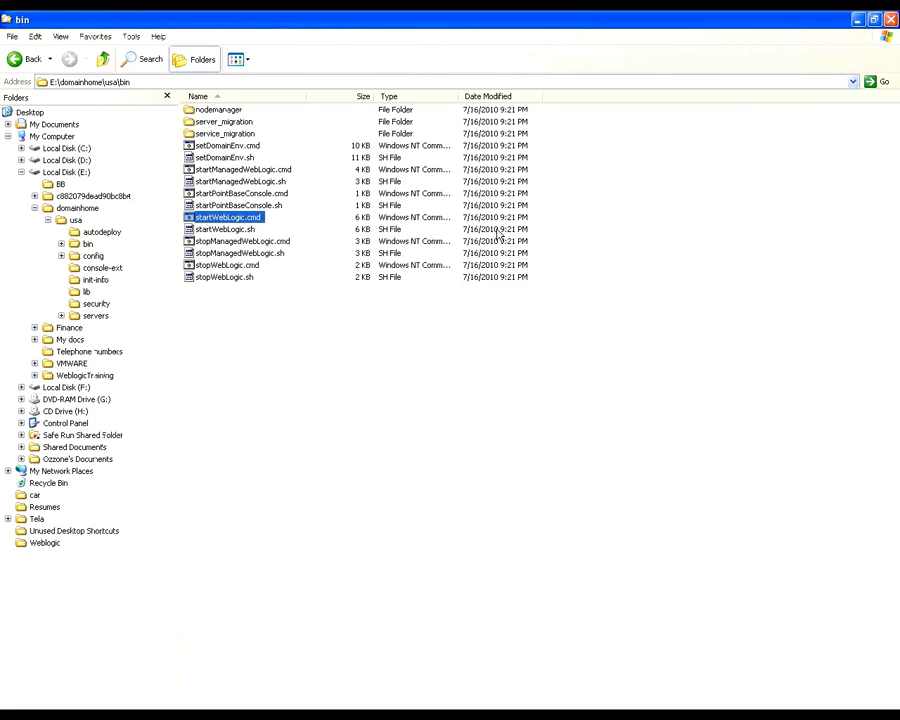
key("F2")
key("ctrl+c")
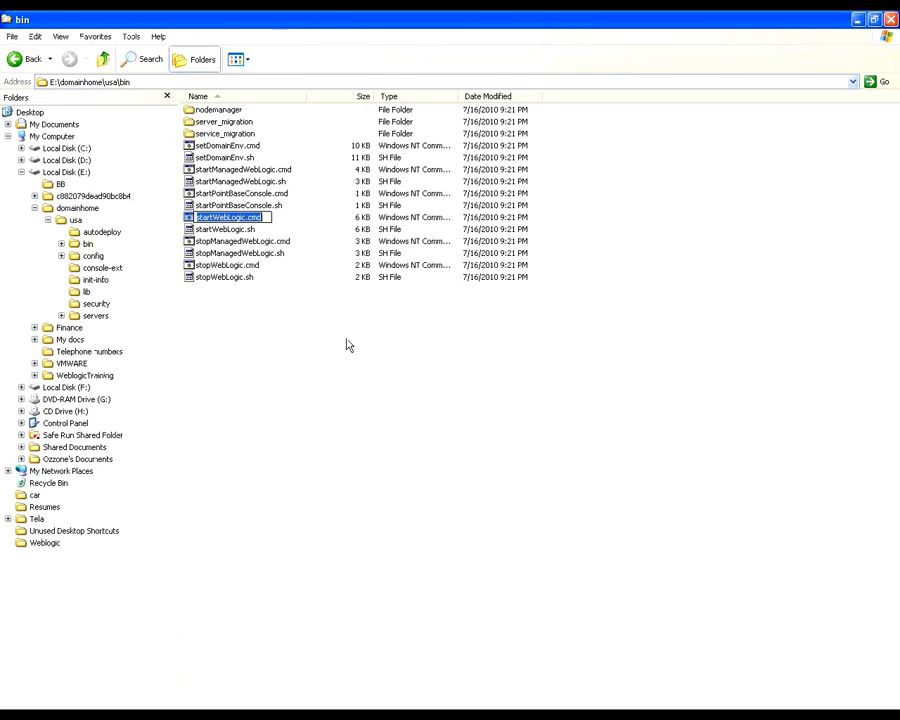
key("Escape")
key("alt+Tab")
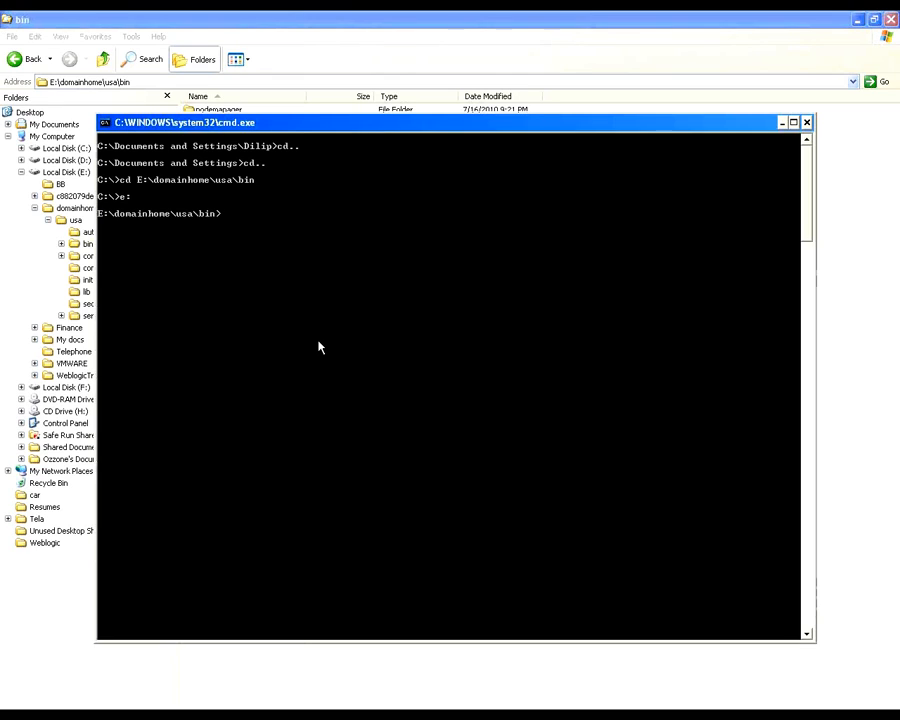
right_click(322, 132)
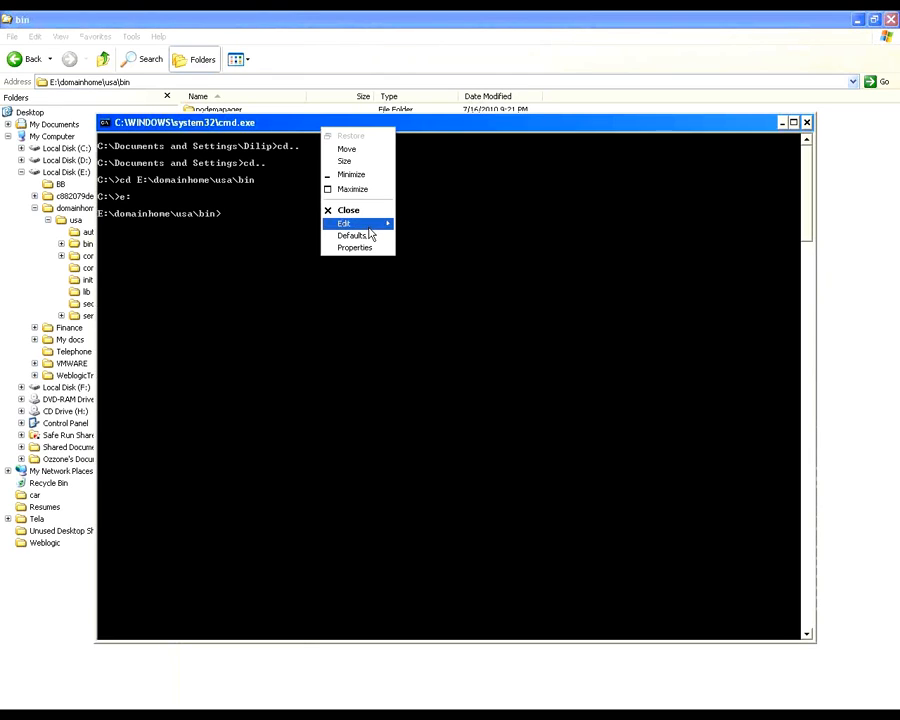
mouse_move(366, 224)
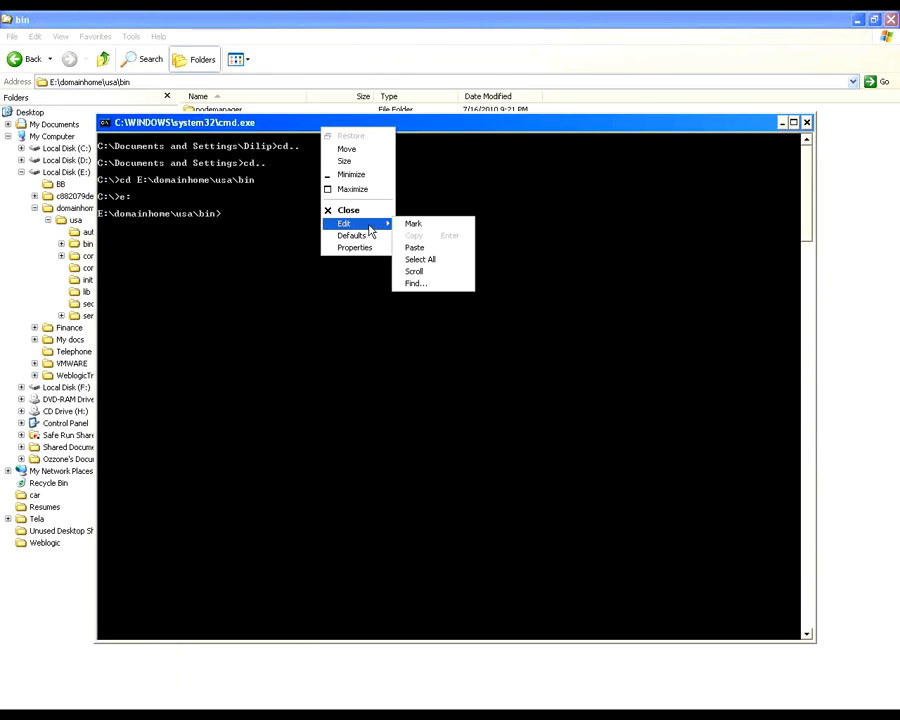
left_click(415, 247)
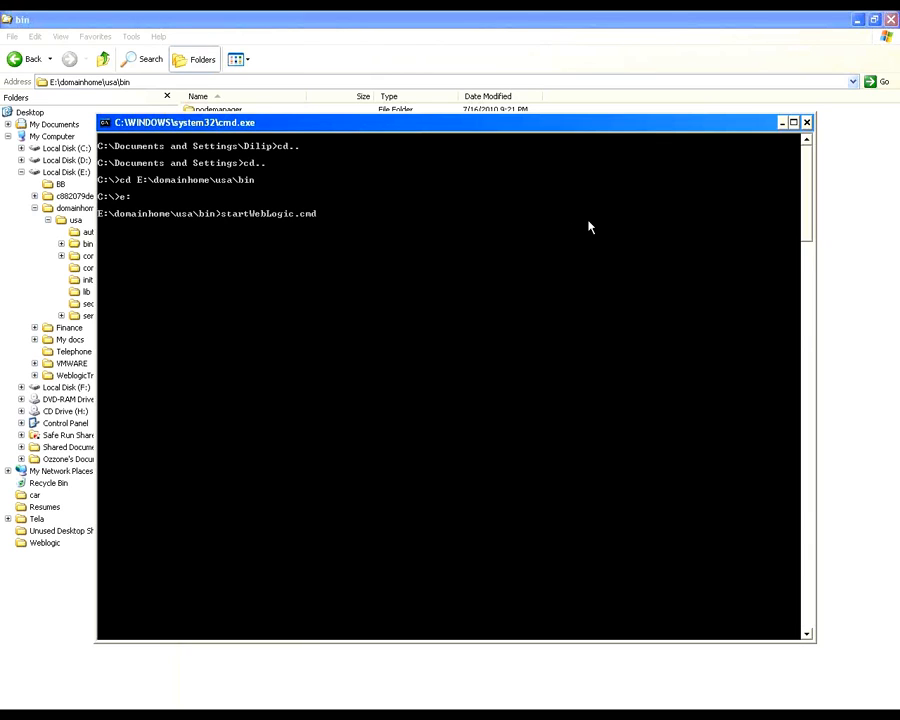
key("alt+Tab")
key("alt+Tab")
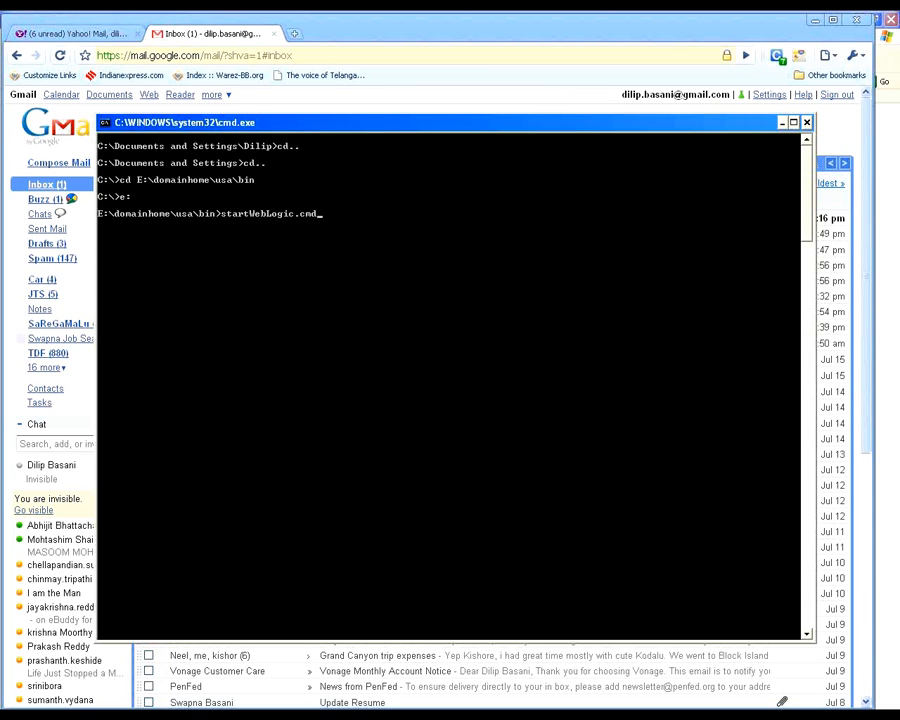
Step: Open Windows Task Manager, sort the process list by image name, and check it for Java-related processes
right_click(680, 712)
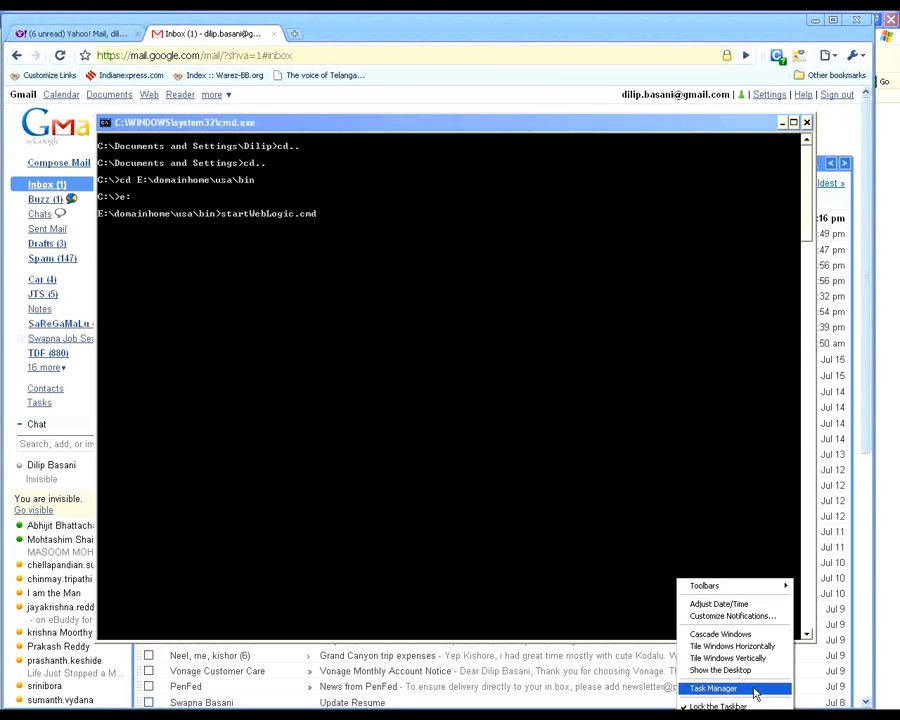
left_click(752, 692)
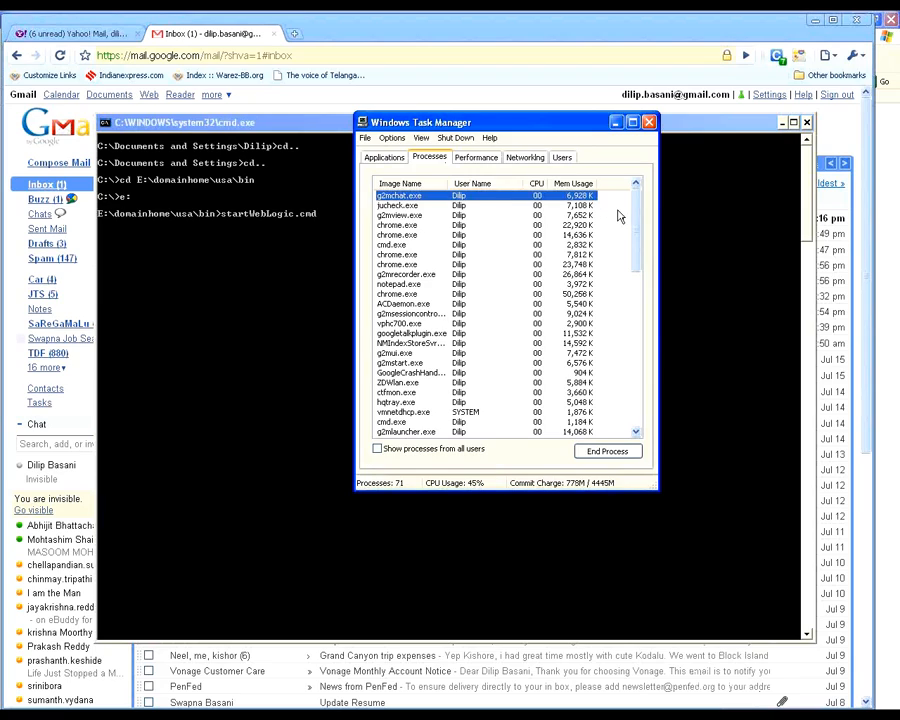
left_click(626, 183)
left_click_drag(639, 210, 641, 357)
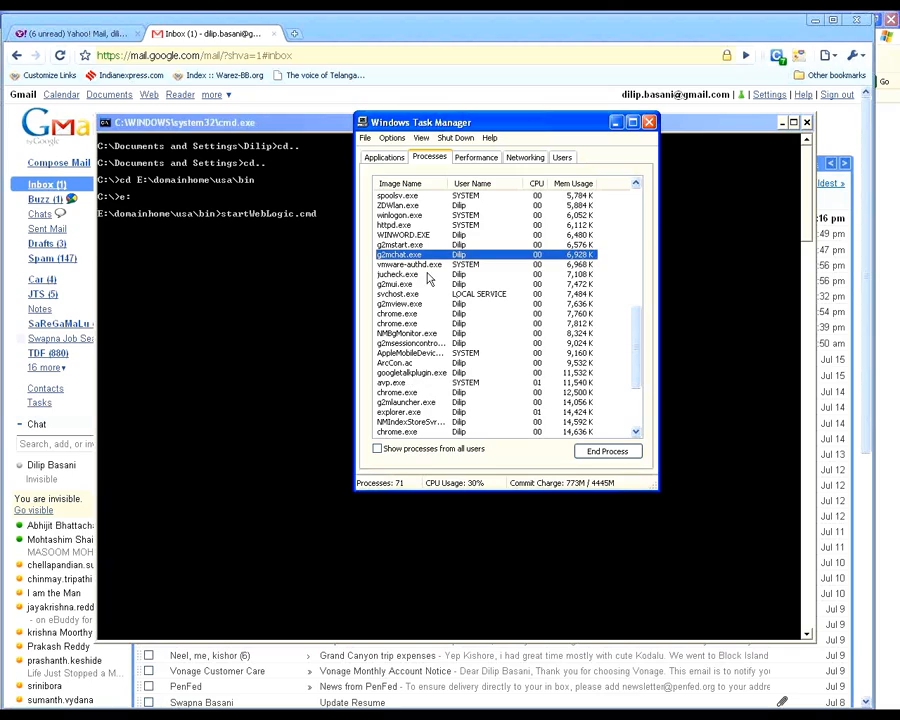
left_click(396, 183)
left_click(401, 217)
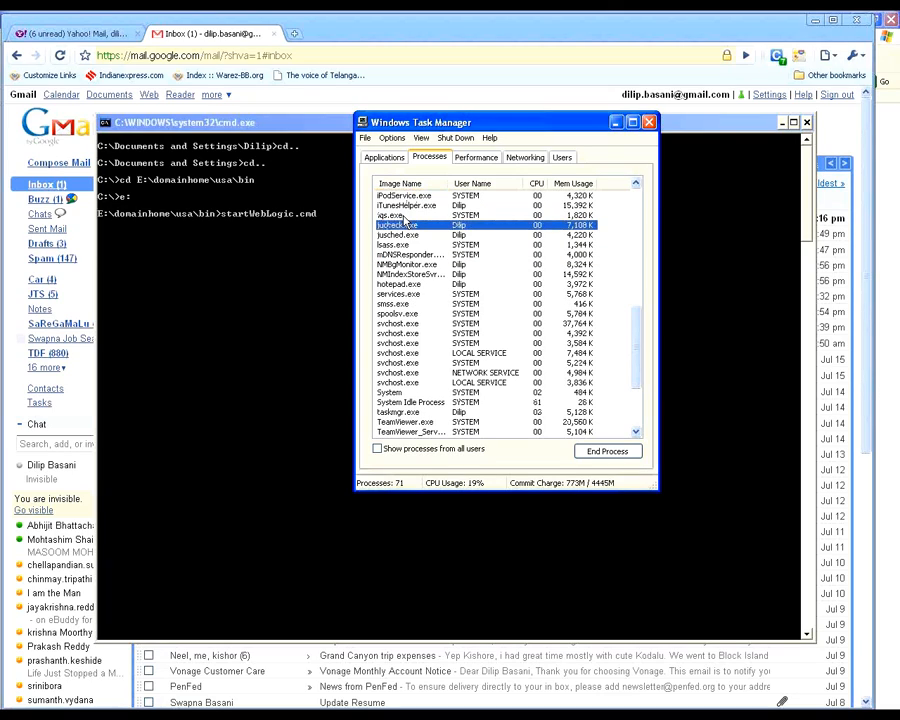
key("Down")
key("Down")
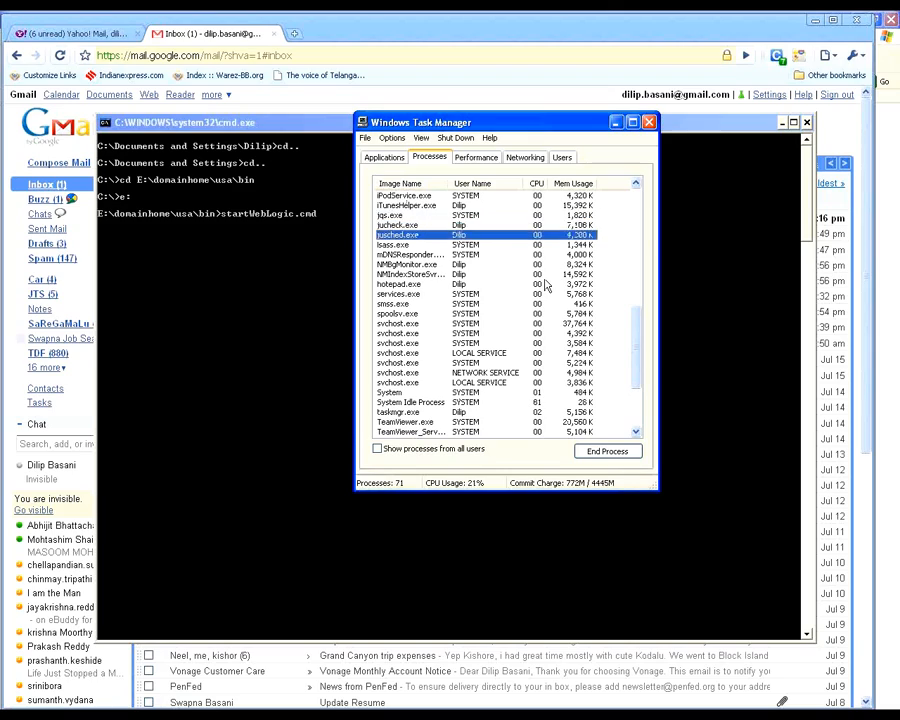
key("Up")
key("Up")
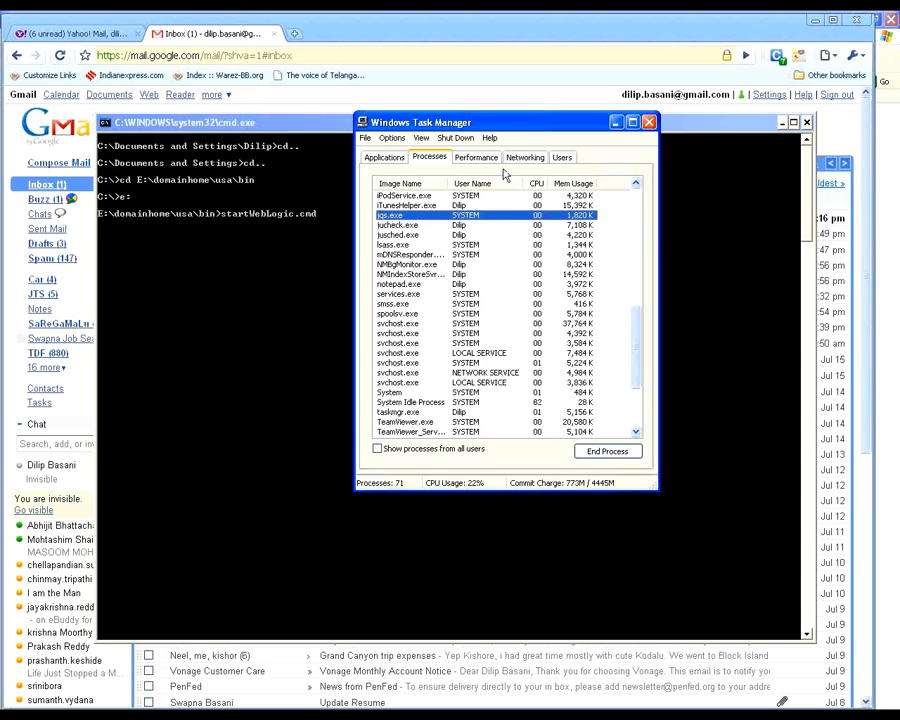
Step: Move Task Manager clear of the prompt and run startWebLogic.cmd from E:\domainhome\usa\bin
left_click_drag(470, 122, 666, 166)
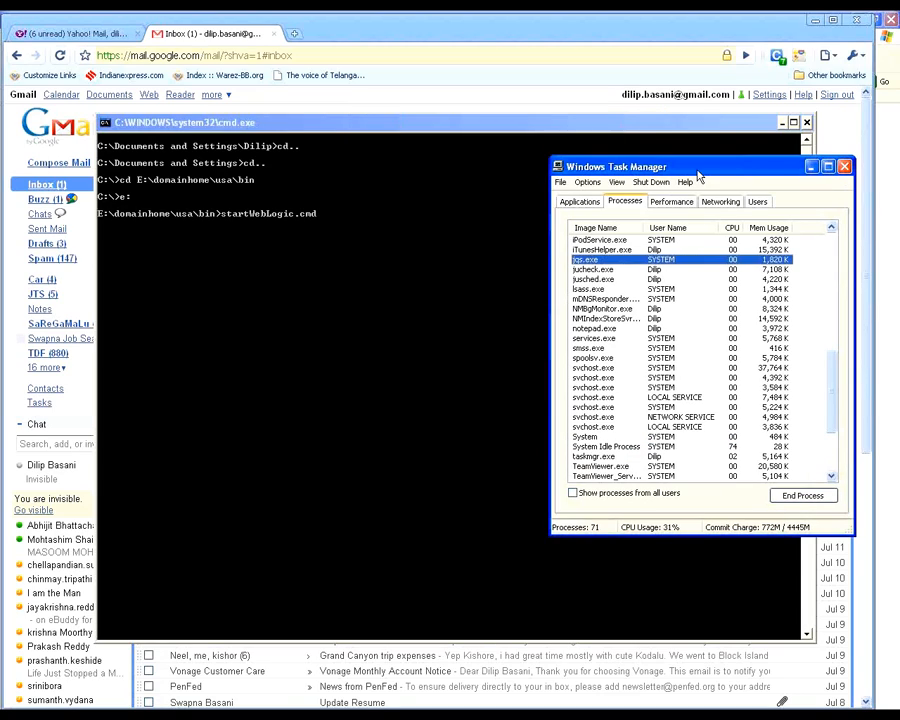
left_click(364, 136)
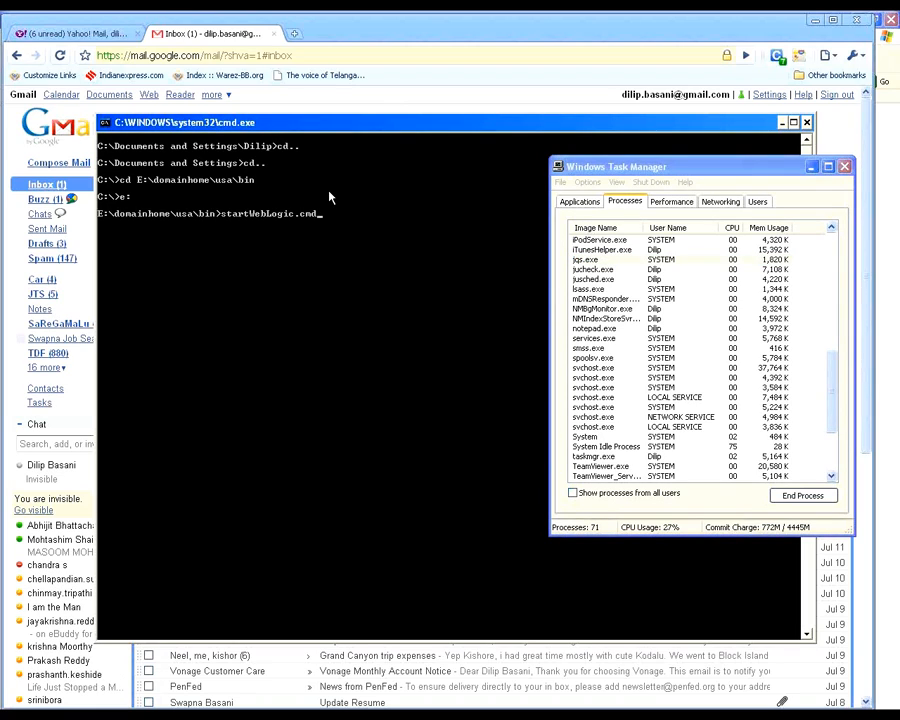
key("Return")
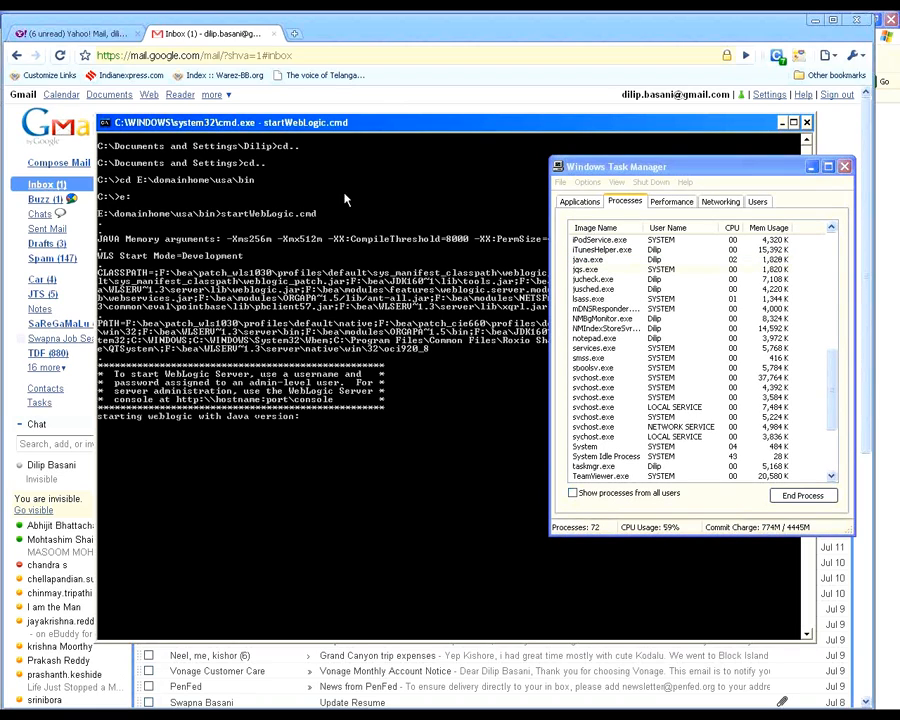
Step: Select java.exe in the process list and reposition Task Manager to monitor it alongside the server startup log
left_click(598, 259)
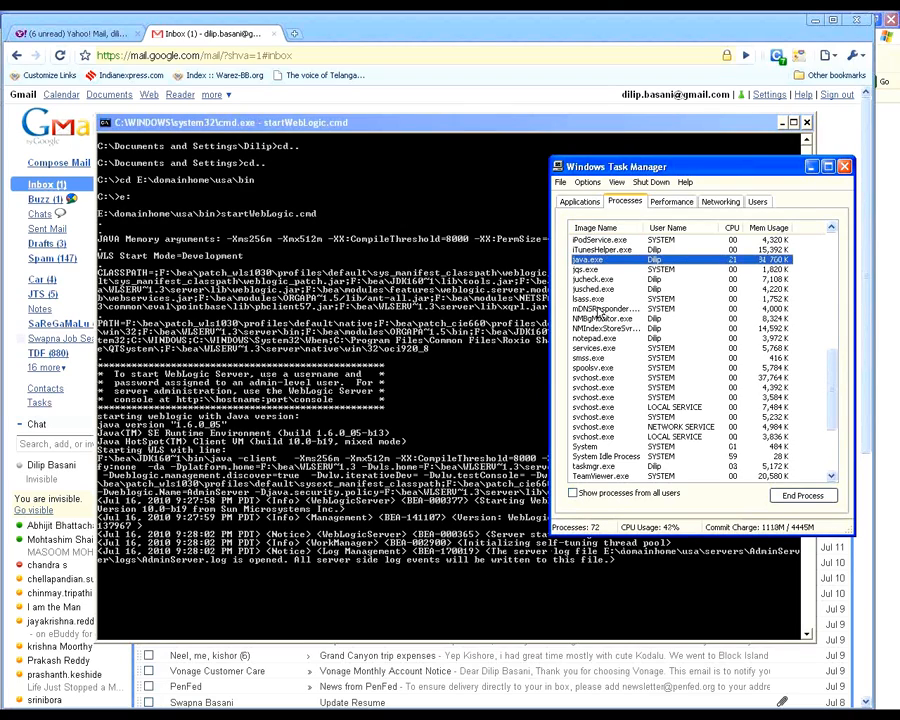
key("alt+Tab")
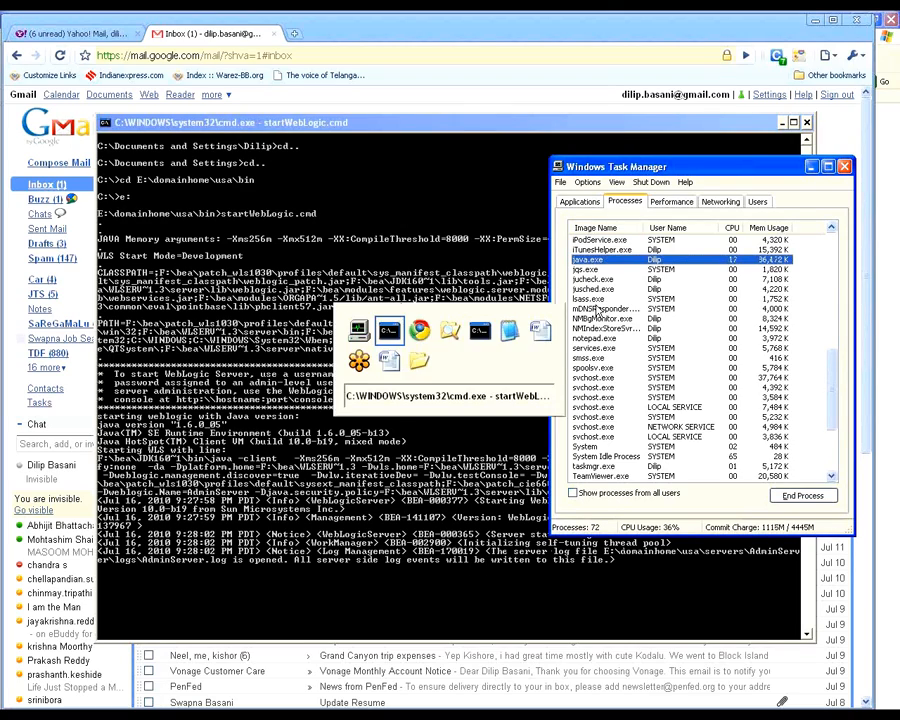
left_click_drag(634, 168, 596, 598)
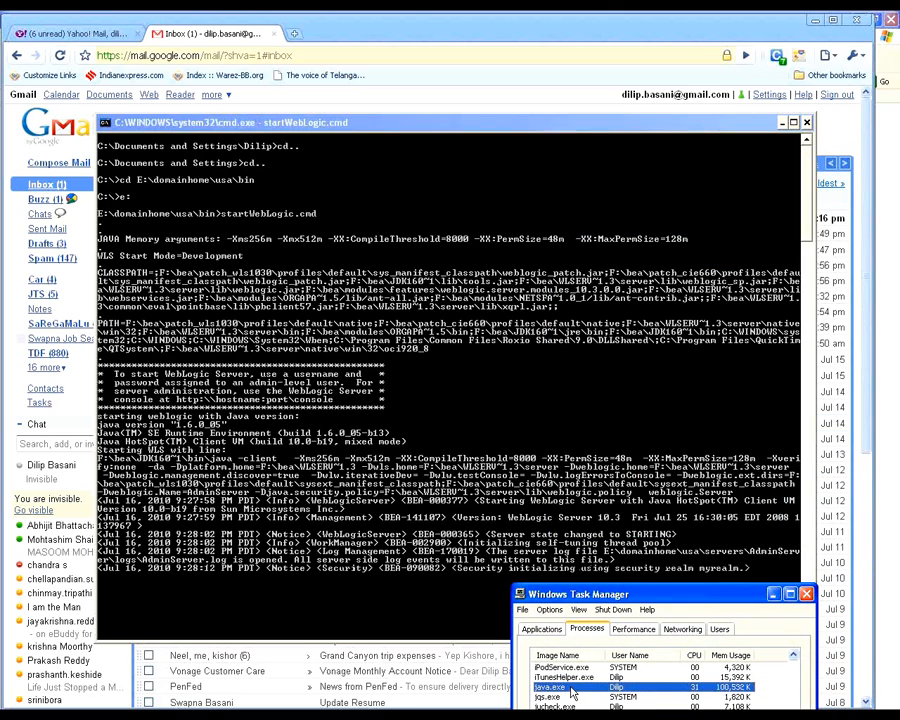
left_click_drag(643, 598, 518, 228)
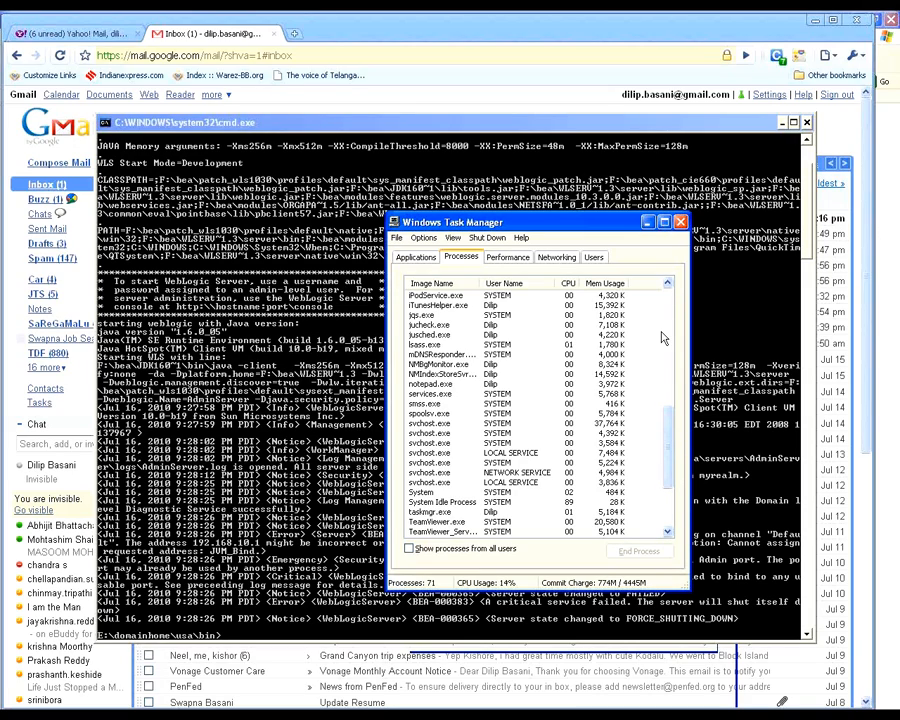
Step: Inspect the server's final log lines with Task Manager moved aside, and recheck the process list for java.exe
key("alt+Tab")
left_click_drag(447, 227, 728, 542)
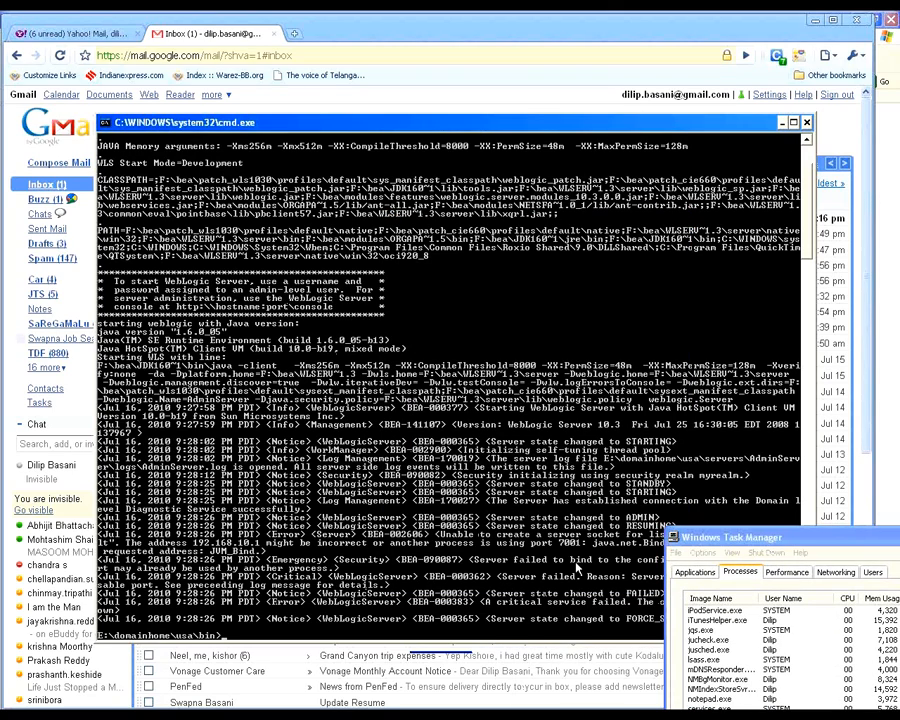
key("alt+Tab")
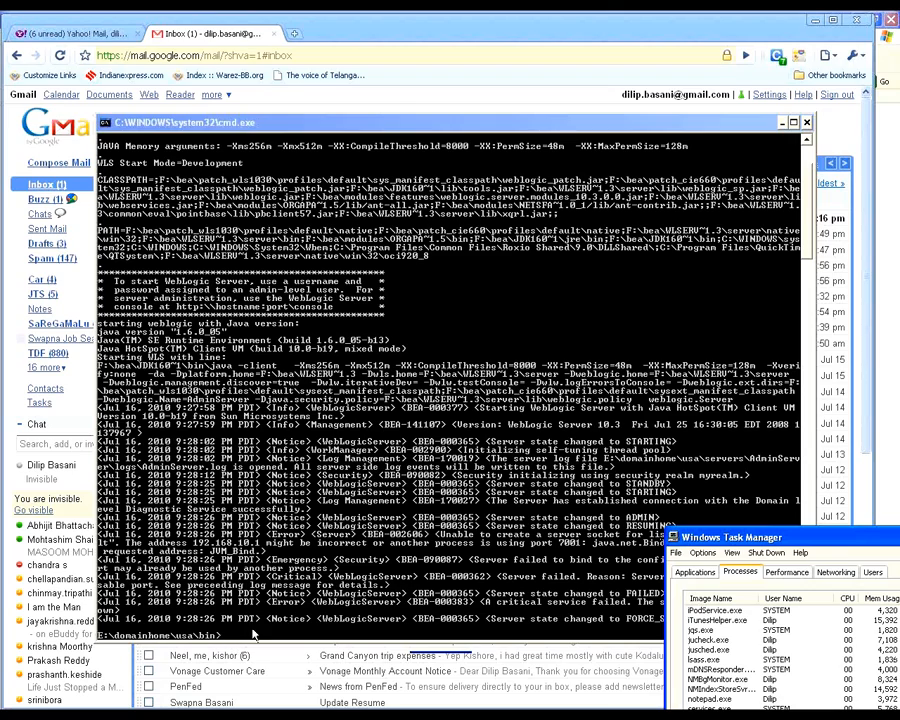
left_click_drag(798, 541, 435, 178)
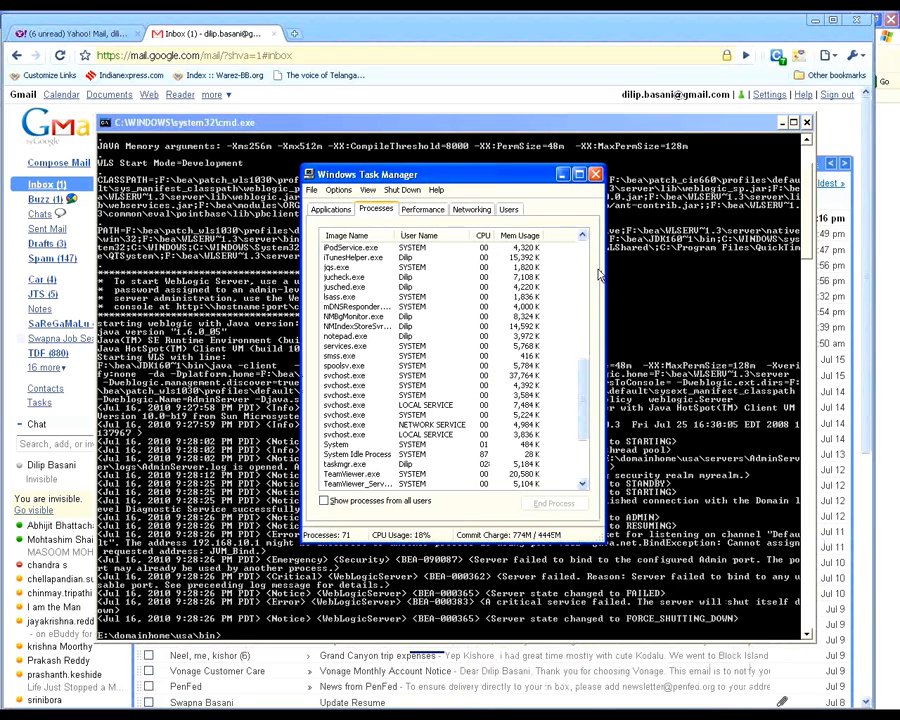
left_click_drag(582, 368, 581, 281)
key("alt+Tab")
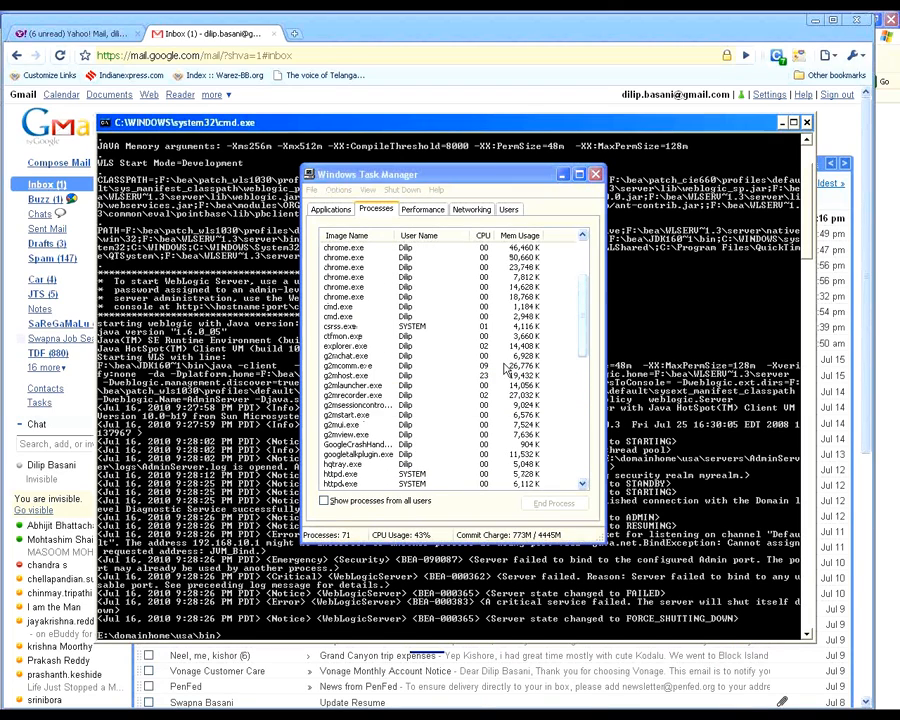
Step: Minimize Task Manager and examine the startup errors in the Command Prompt log
left_click(561, 174)
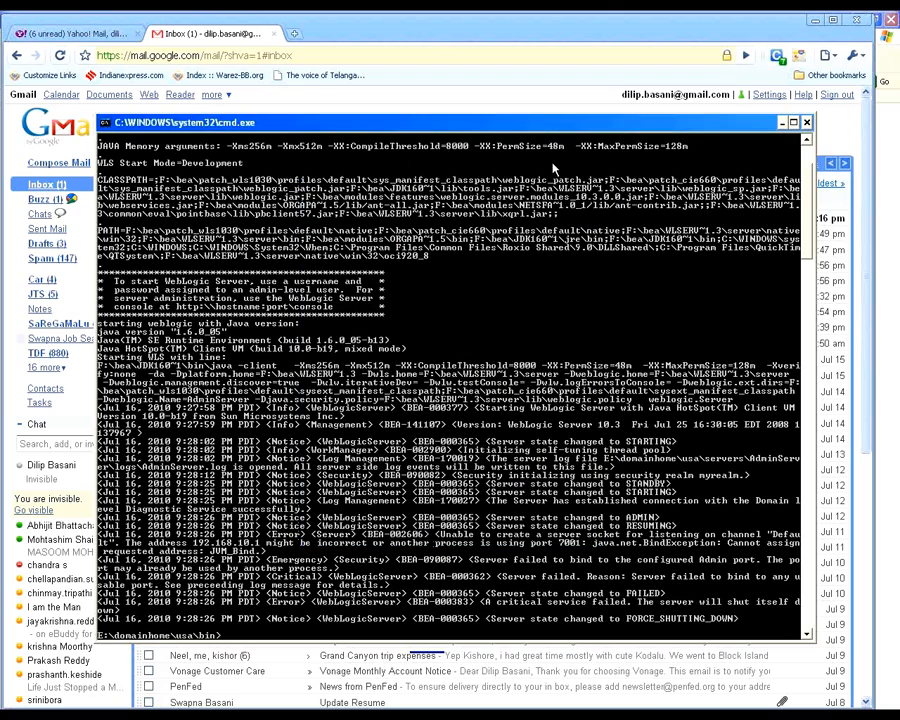
left_click(634, 714)
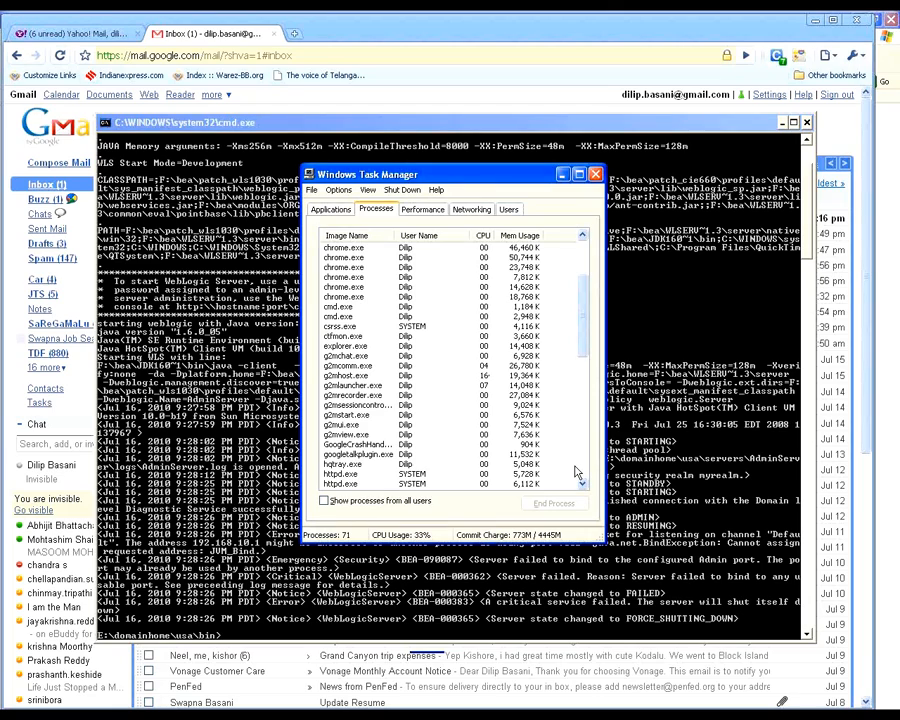
left_click(564, 175)
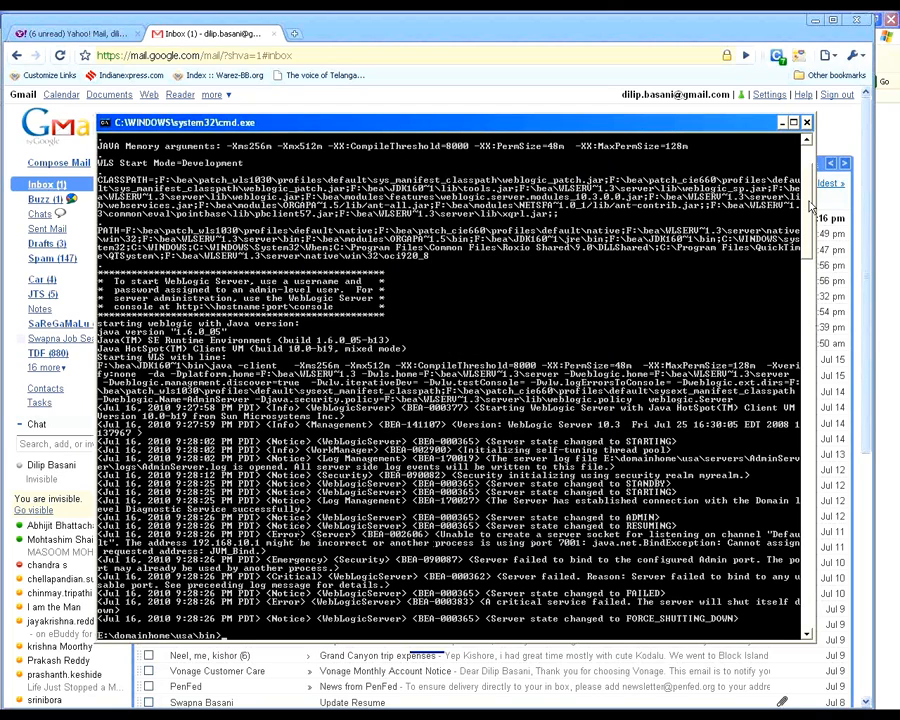
left_click_drag(809, 201, 808, 216)
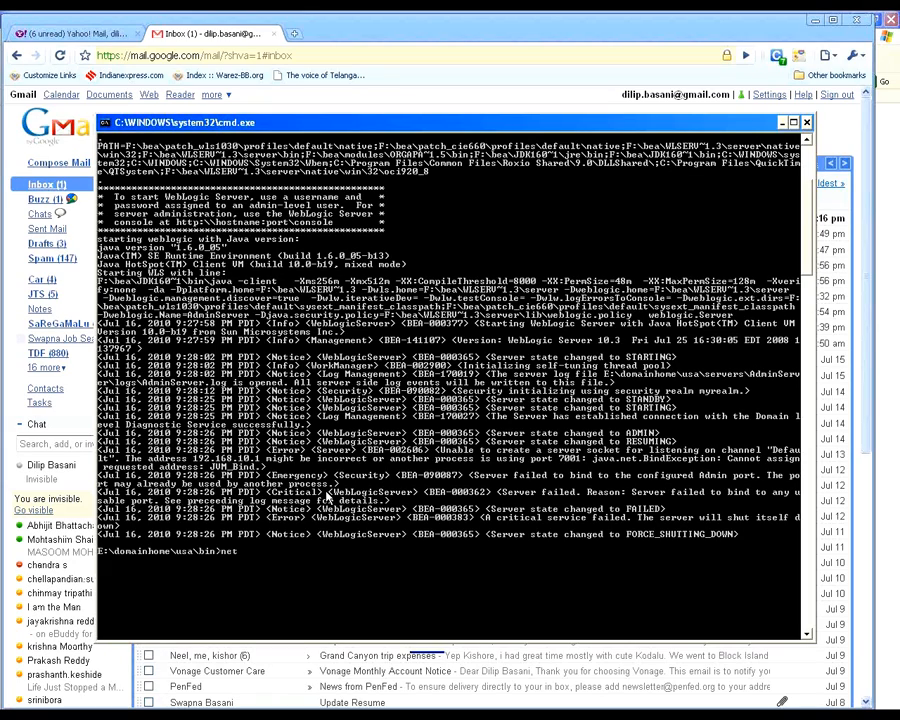
Step: Clear the unfinished net entry from the Command Prompt and paste in the command that lists network connections
key("BackSpace")
key("BackSpace")
key("BackSpace")
left_click(882, 44)
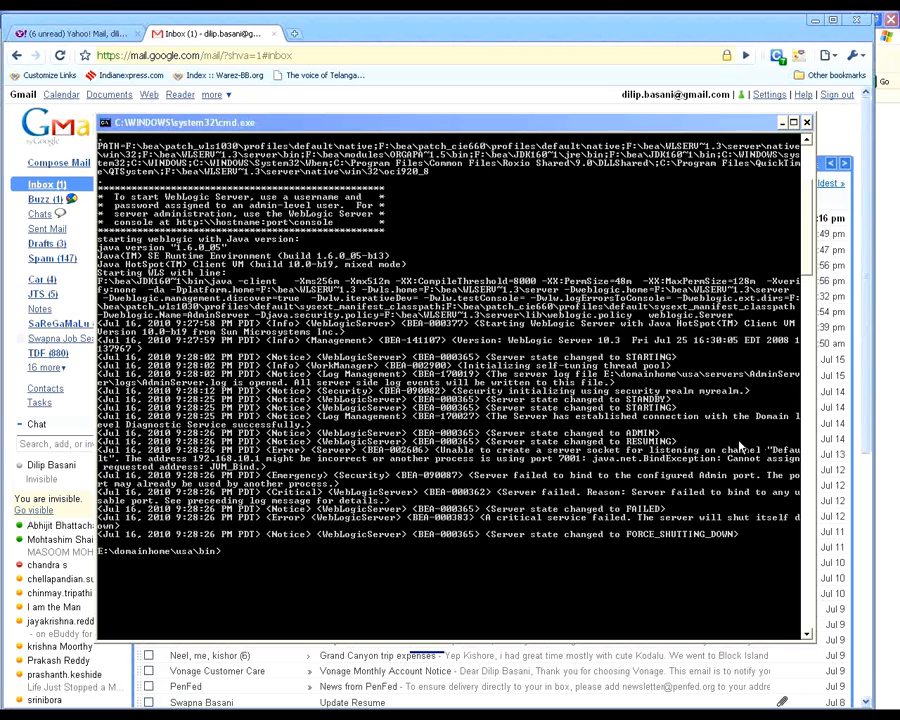
key("alt+Tab")
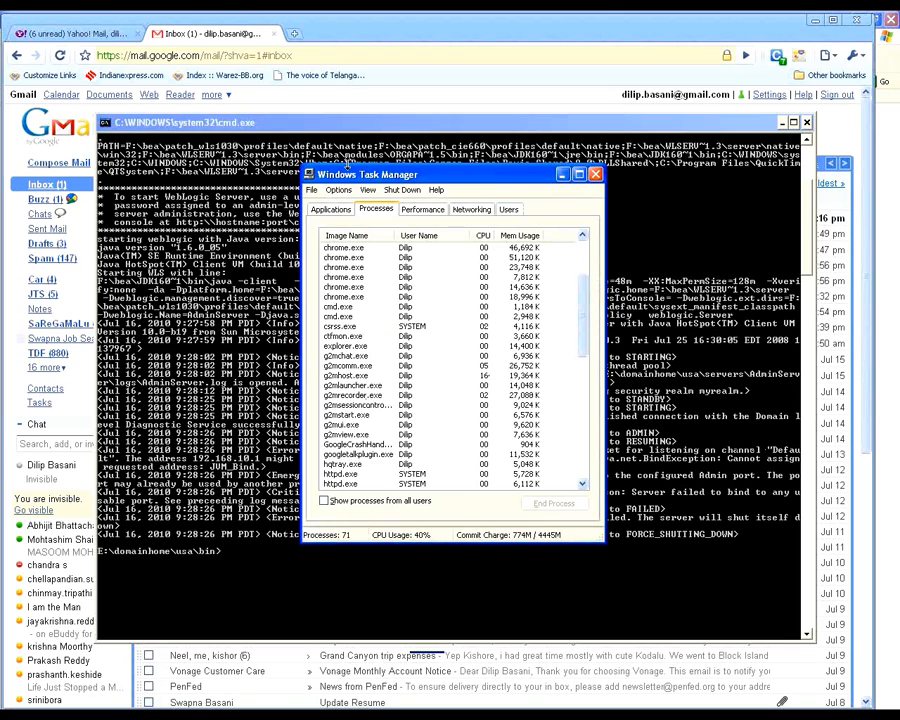
left_click(390, 123)
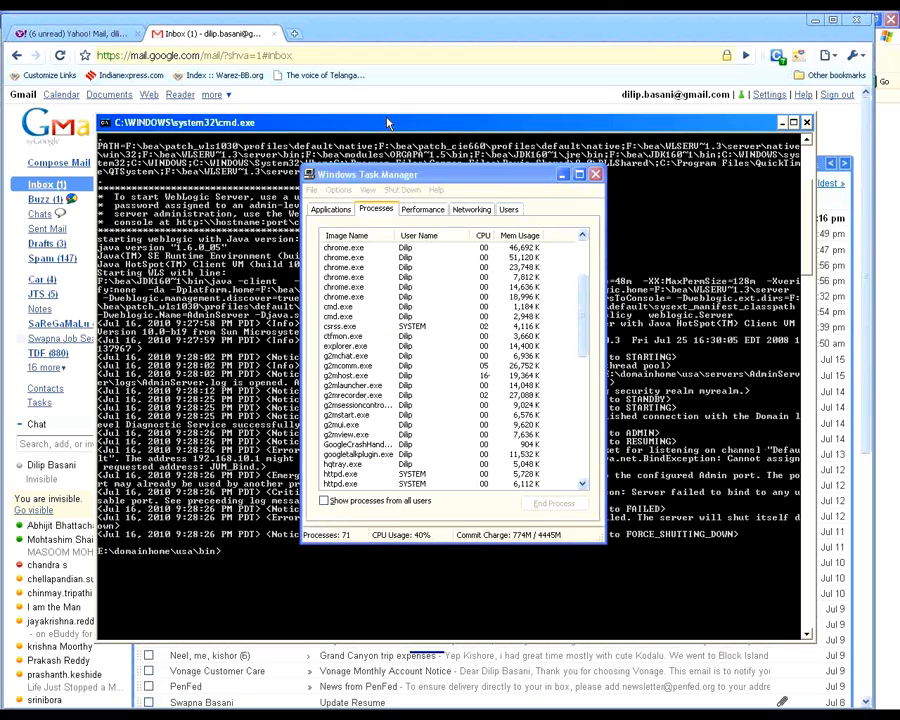
left_click(563, 175)
right_click(229, 550)
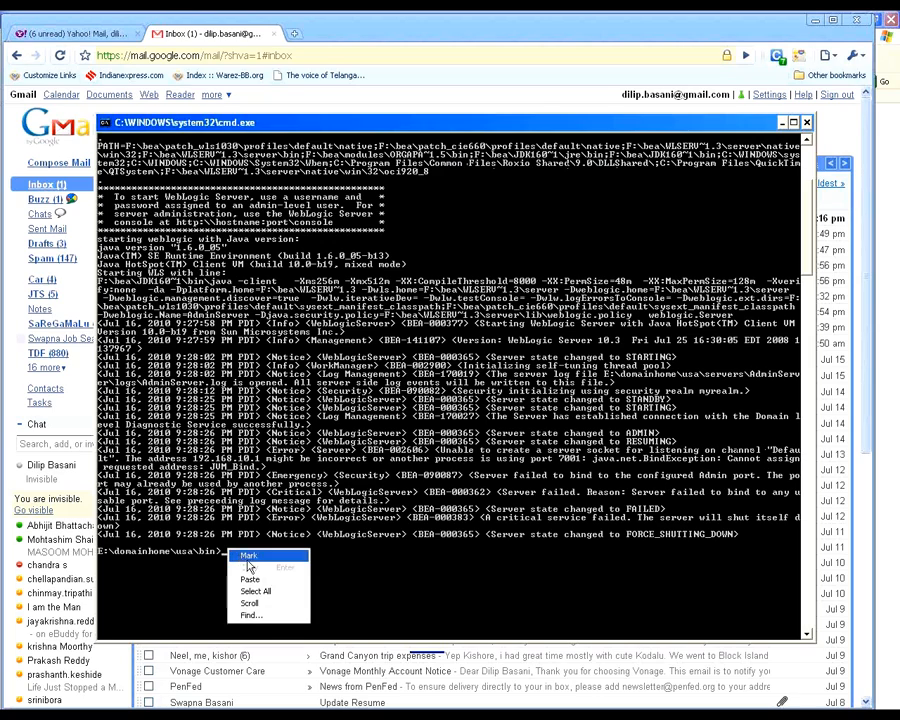
left_click(262, 581)
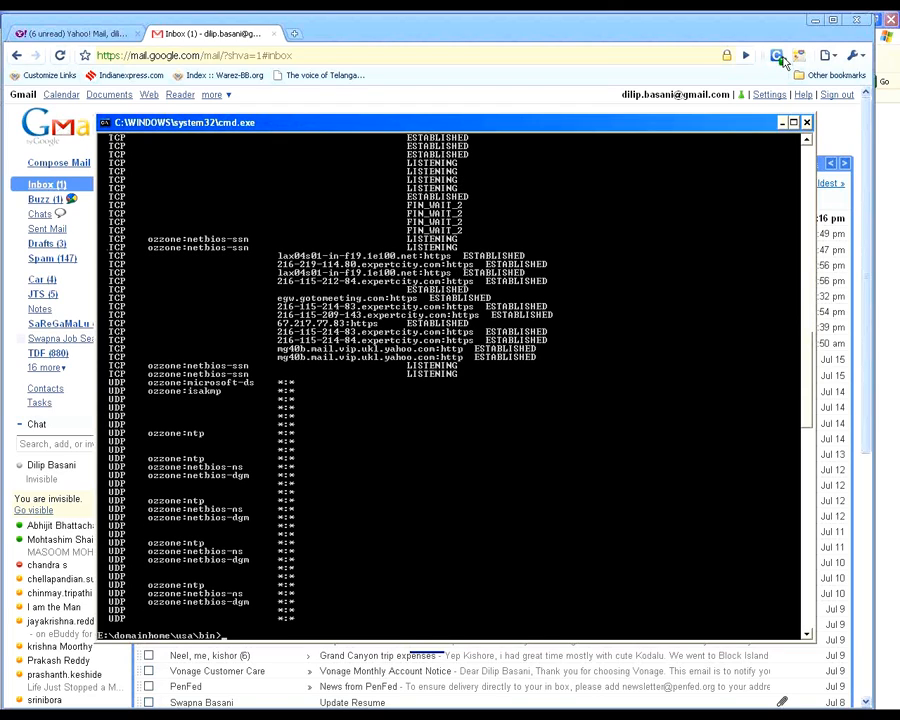
Step: Run netstat -ann at the Command Prompt and repeat it to list all connections with numeric addresses and ports
left_click(697, 41)
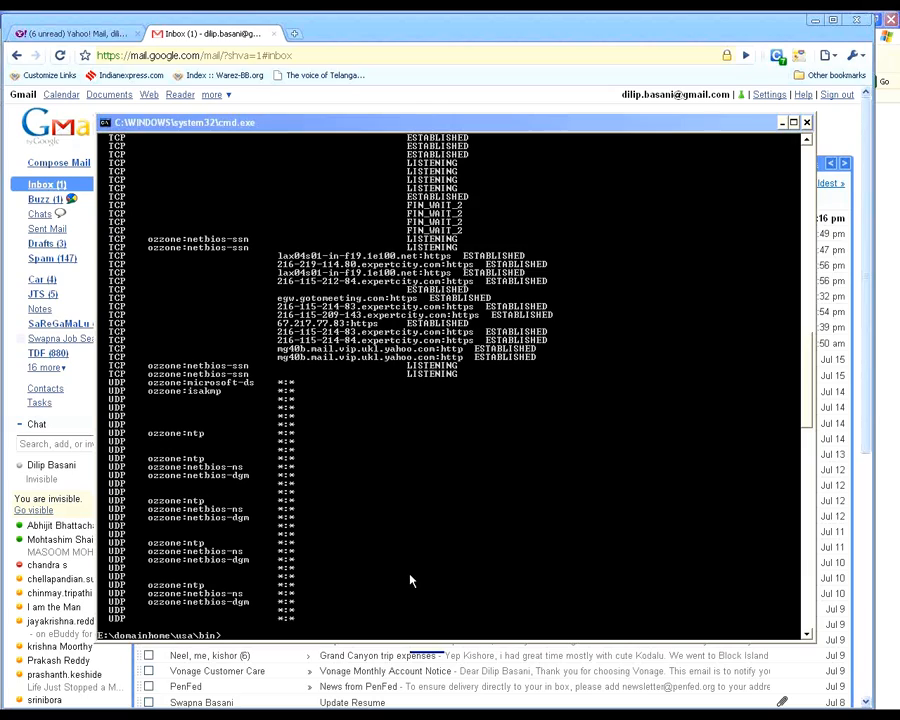
left_click(380, 163)
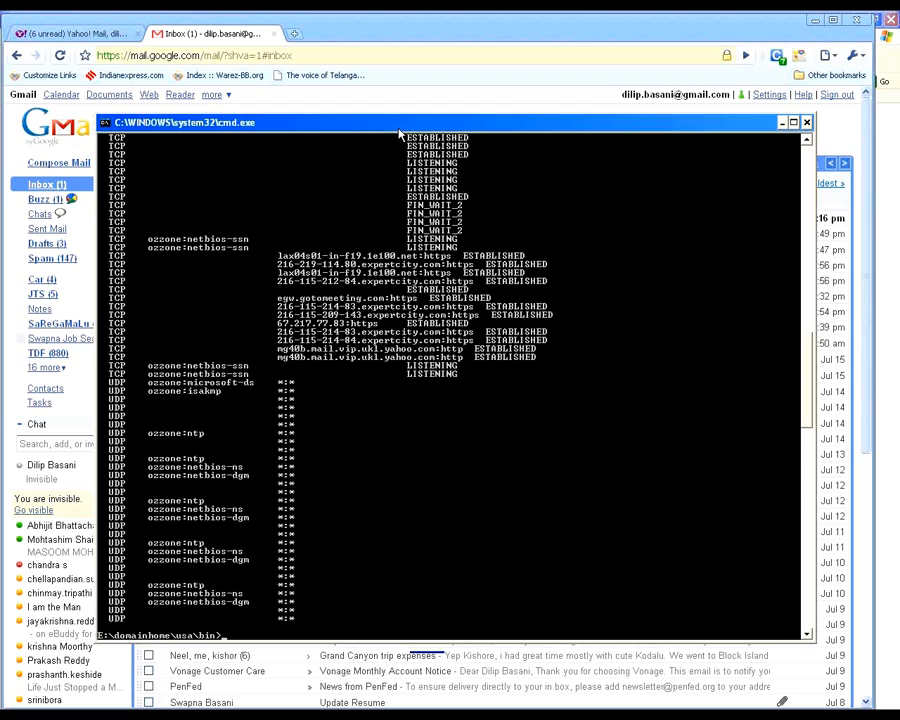
type("netstat -ann")
key("Return")
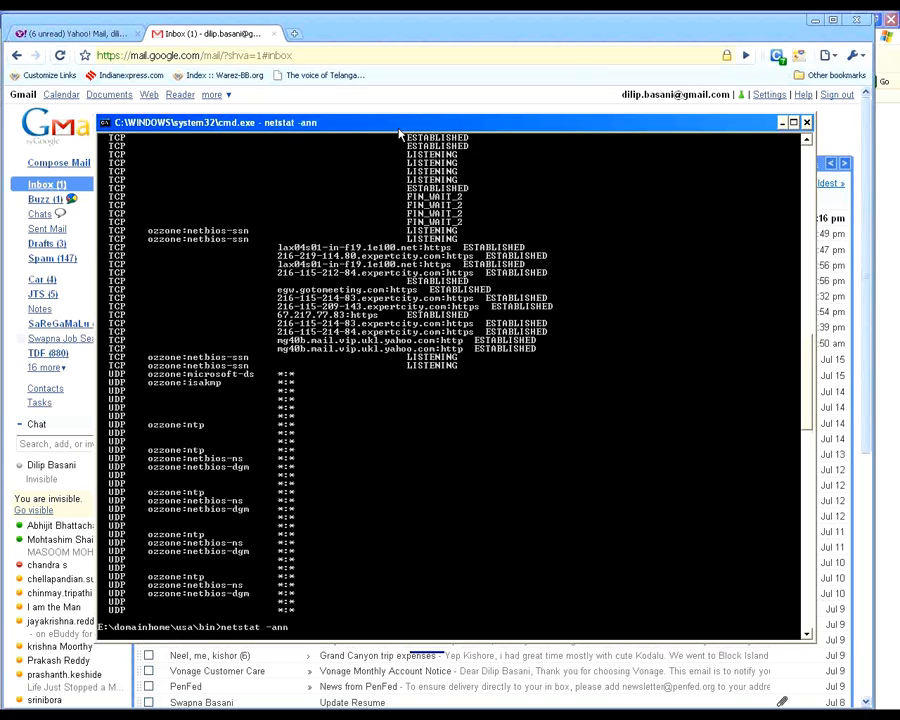
key("Up")
key("Return")
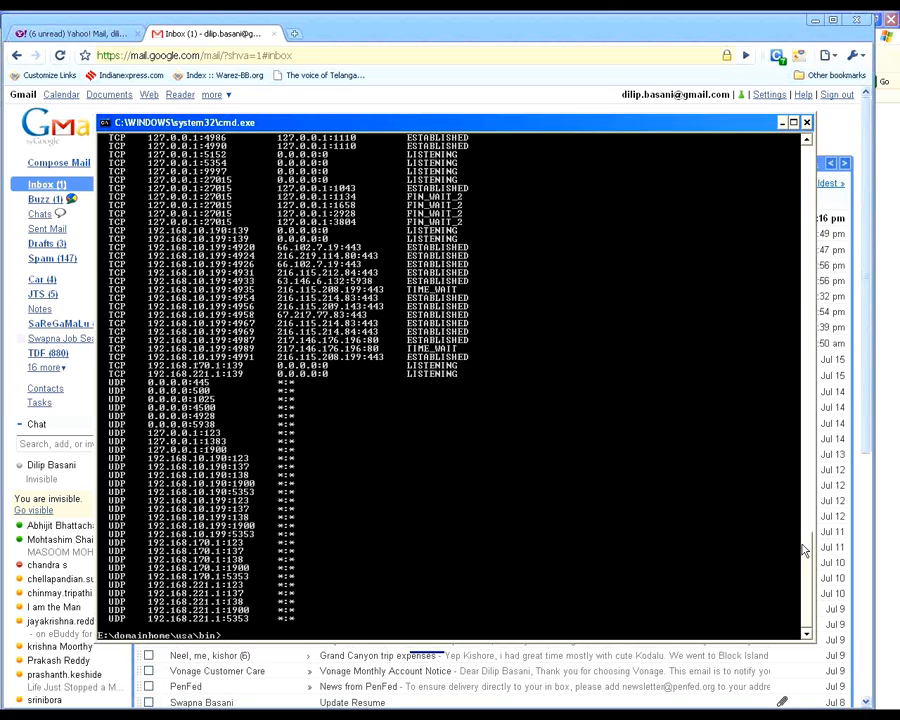
Step: Search the netstat output for 7001 with the Find dialog, set the search direction to Up, and close the dialog
left_click_drag(803, 549, 800, 501)
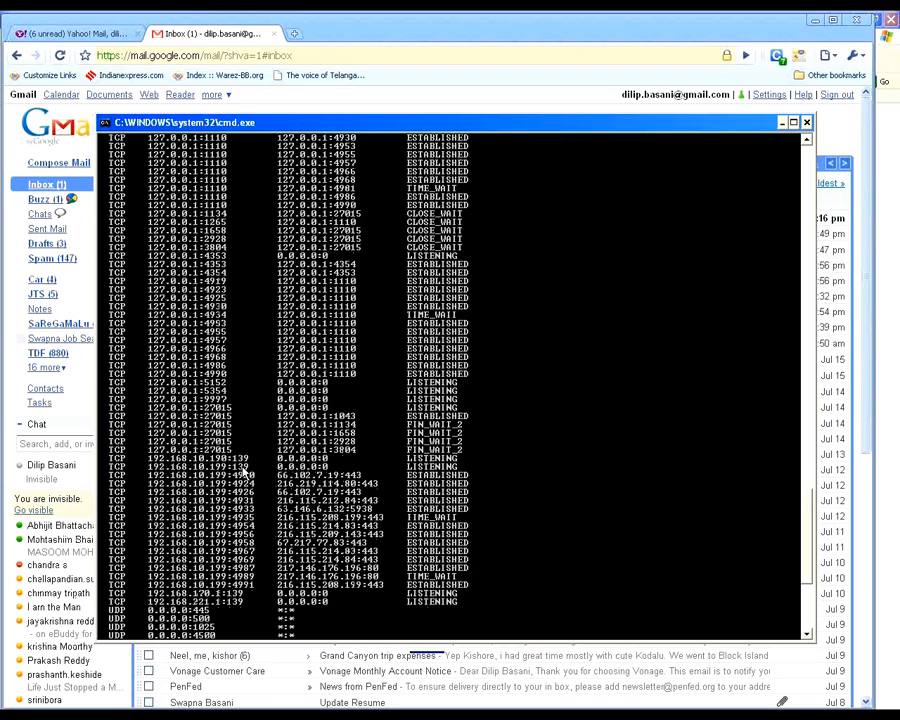
right_click(263, 428)
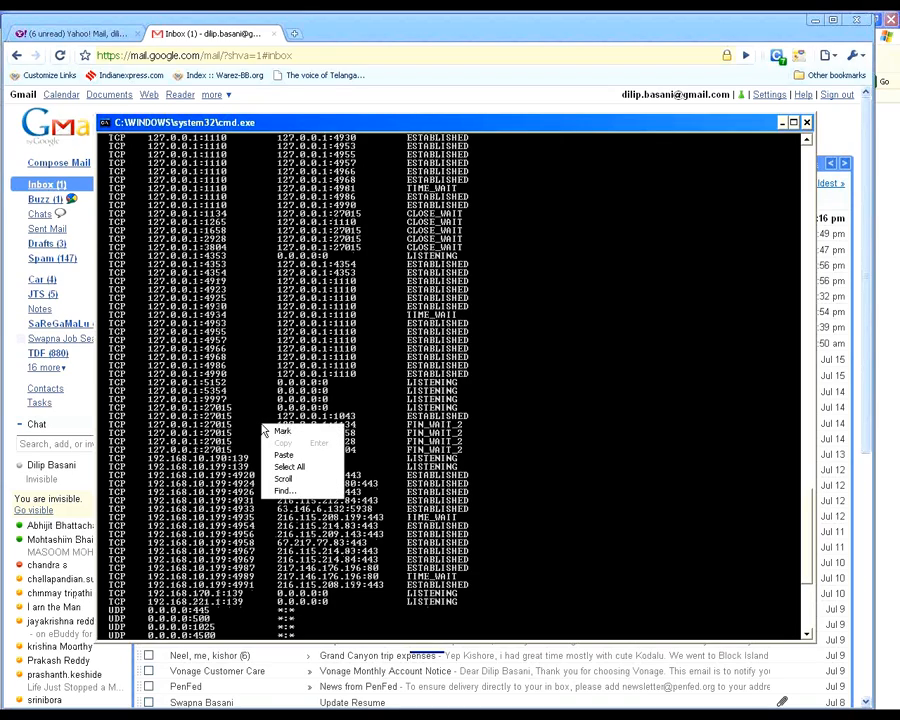
left_click(284, 490)
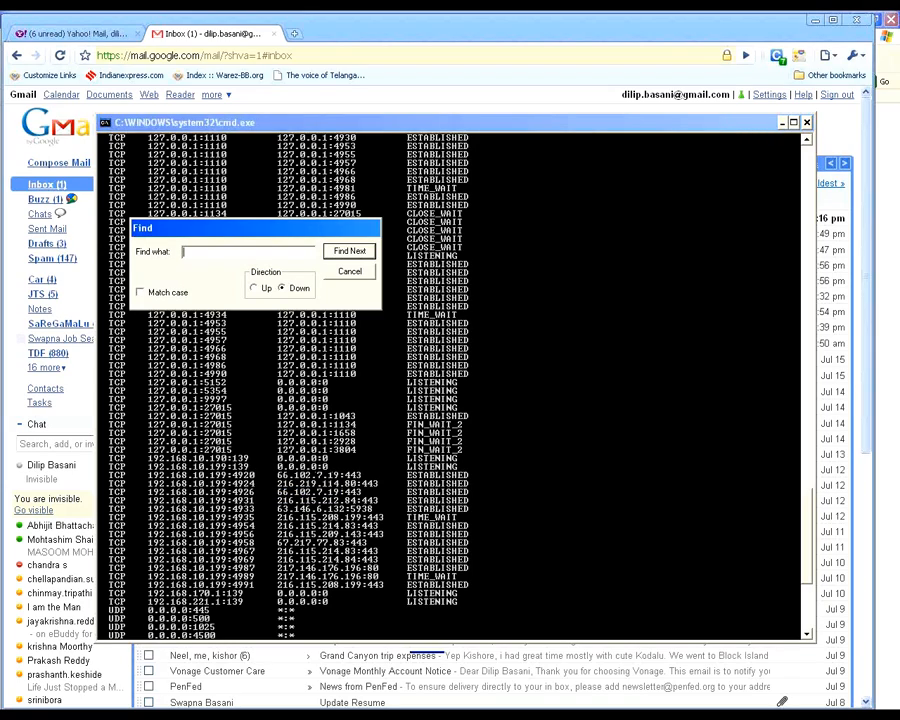
type("7001")
left_click_drag(322, 232, 527, 17)
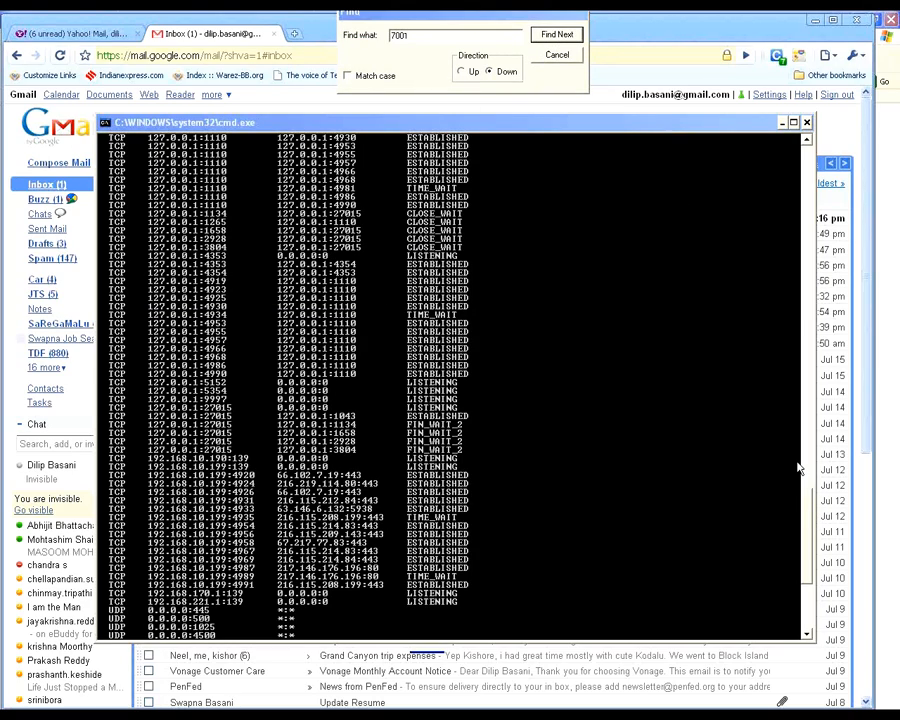
left_click(461, 72)
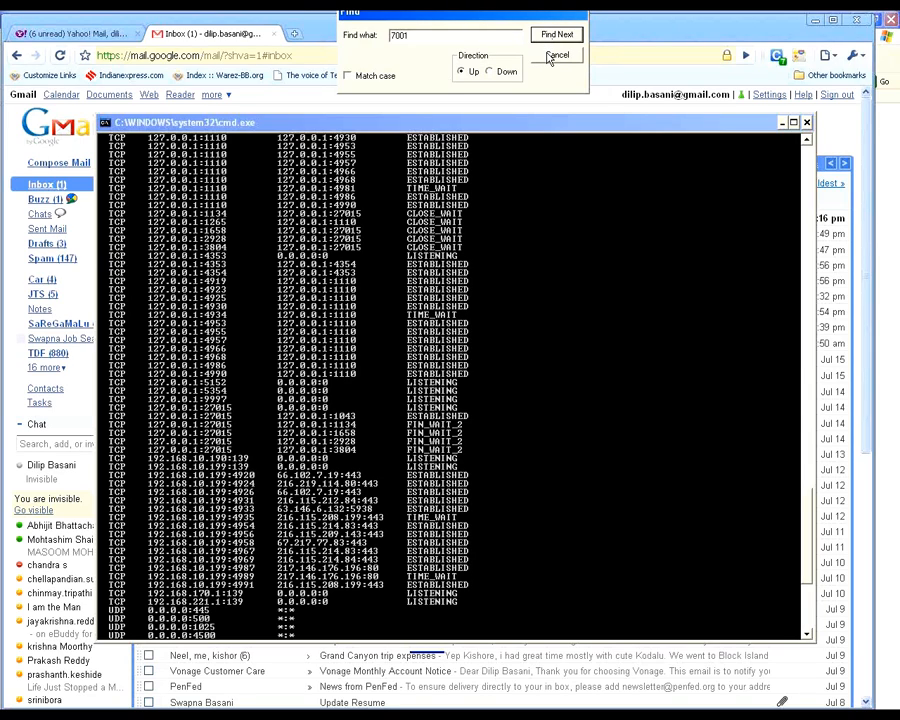
left_click(555, 55)
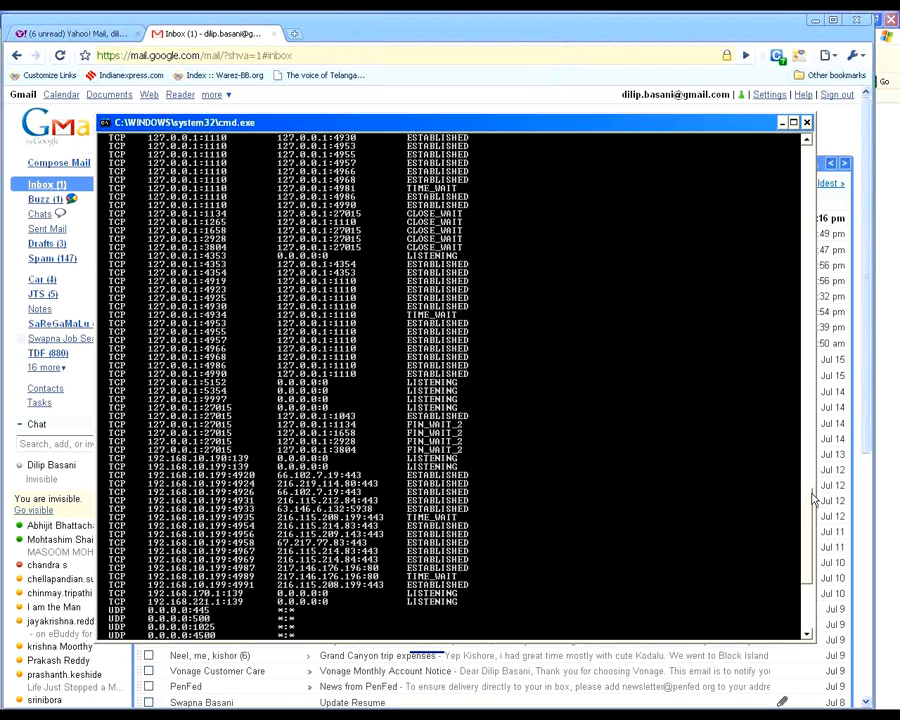
Step: Examine the TCP and UDP entries of the netstat output for port 7001, repositioning the Command Prompt window as needed
mouse_move(812, 497)
left_mouse_down()
mouse_move(794, 452)
mouse_move(797, 502)
left_mouse_up()
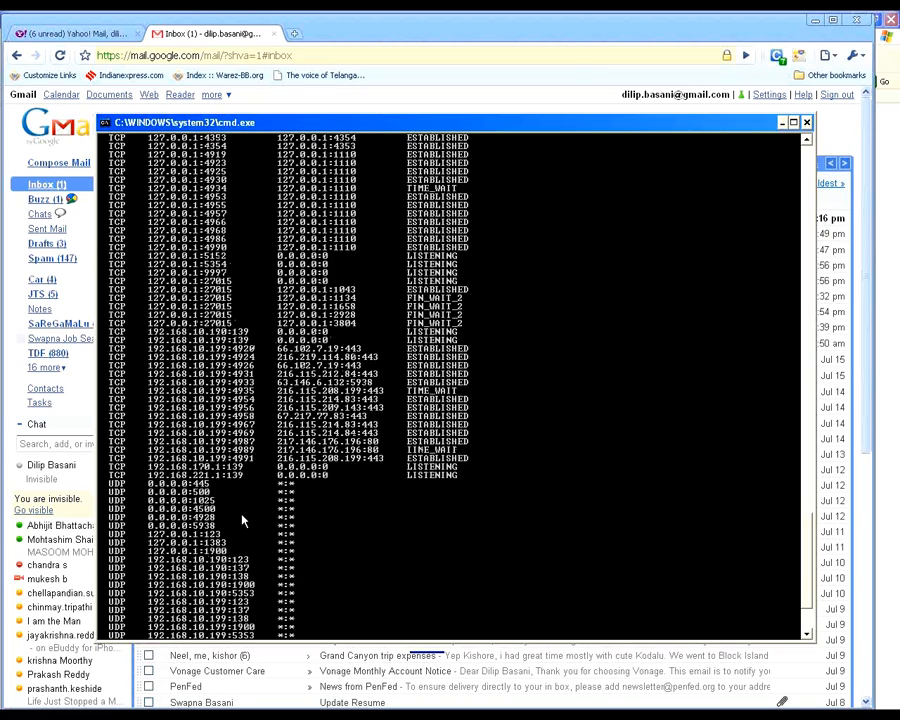
scroll(243, 520, "down", 2)
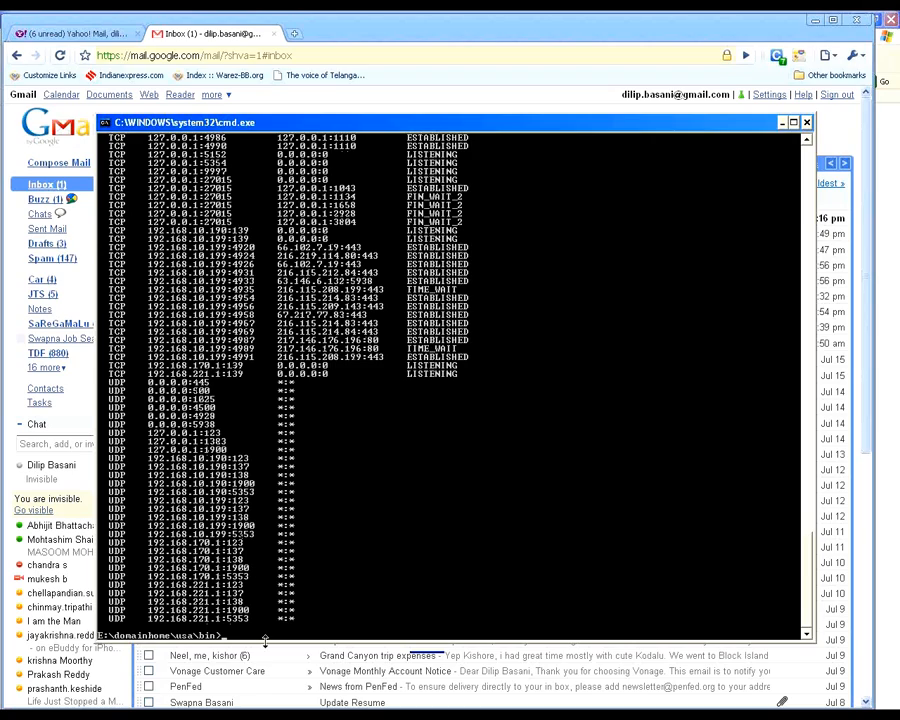
left_click(887, 42)
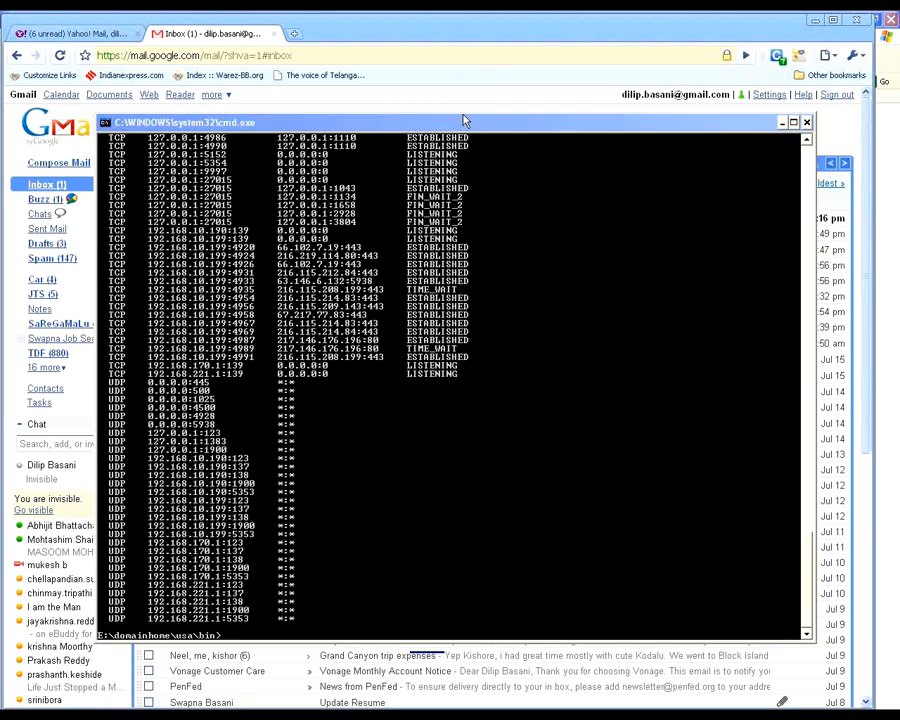
left_click_drag(462, 124, 376, 118)
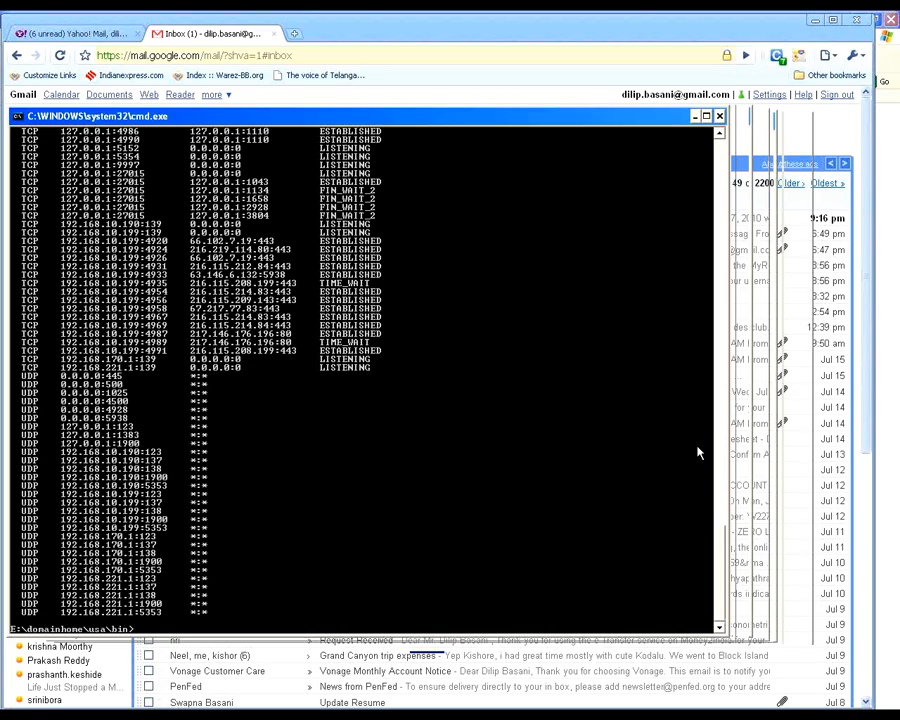
left_click(702, 48)
left_click_drag(677, 117, 705, 118)
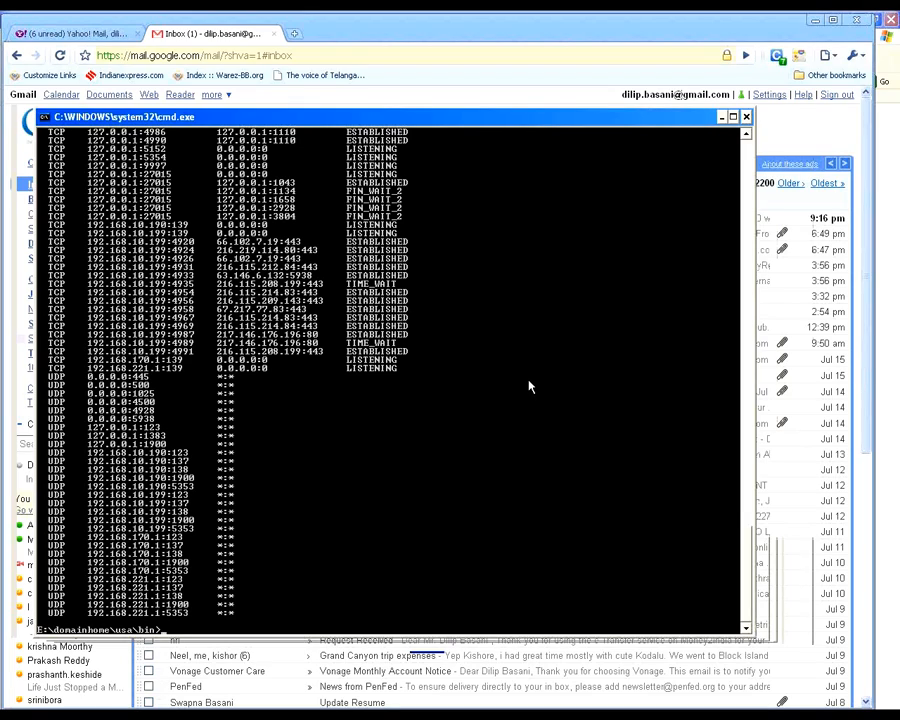
scroll(529, 385, "up", 2)
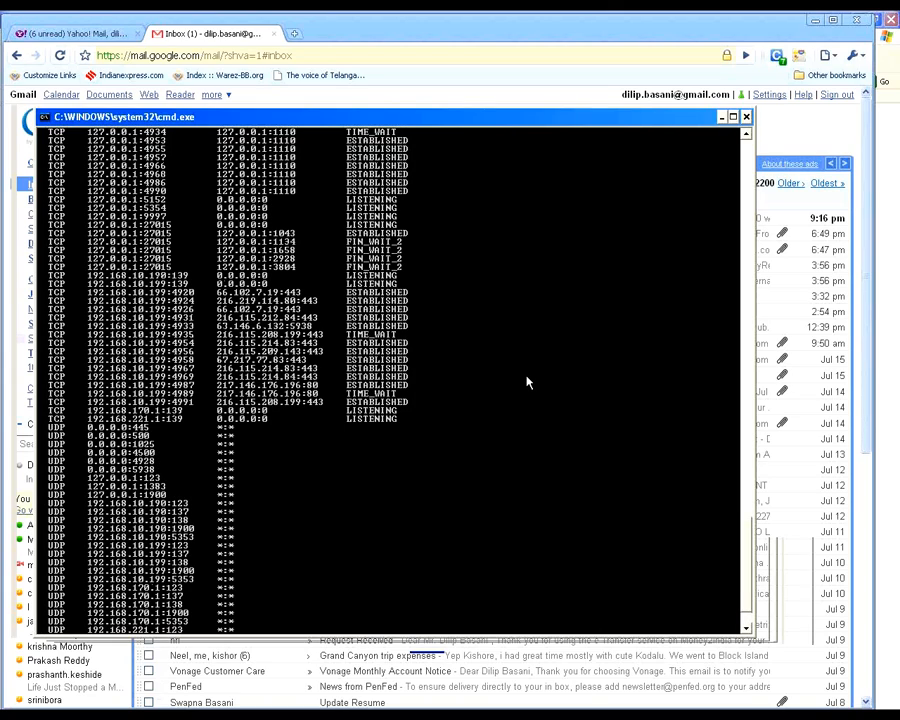
scroll(529, 382, "down", 2)
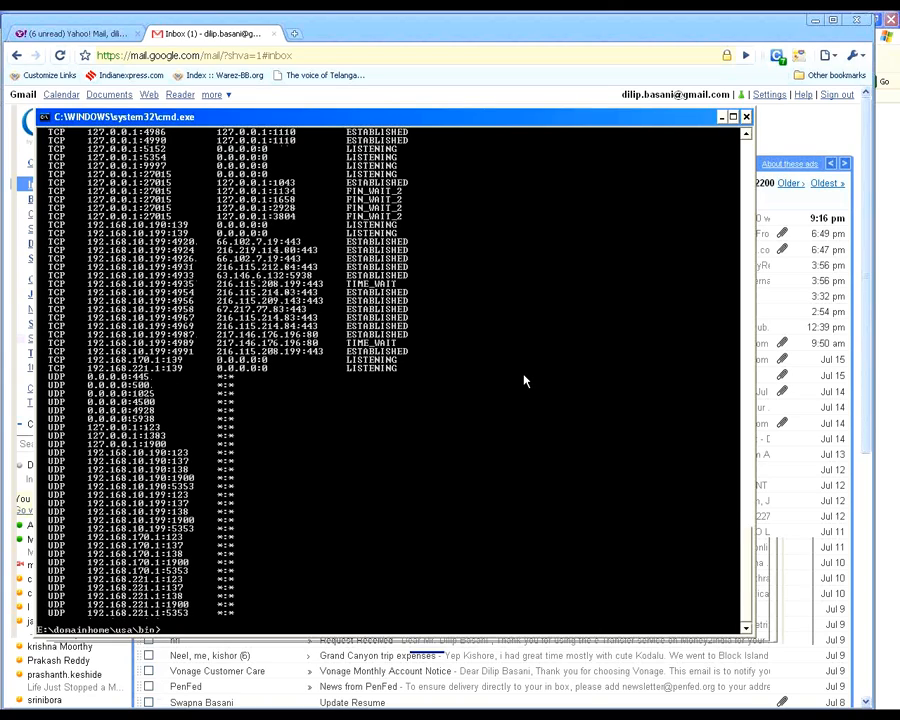
scroll(524, 380, "up", 2)
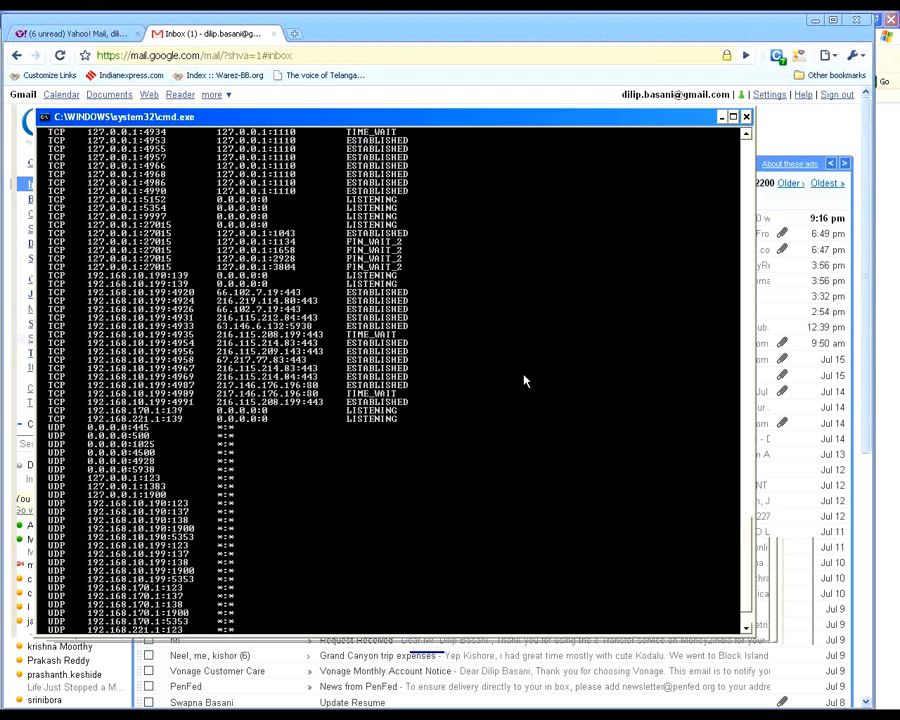
scroll(524, 380, "up", 2)
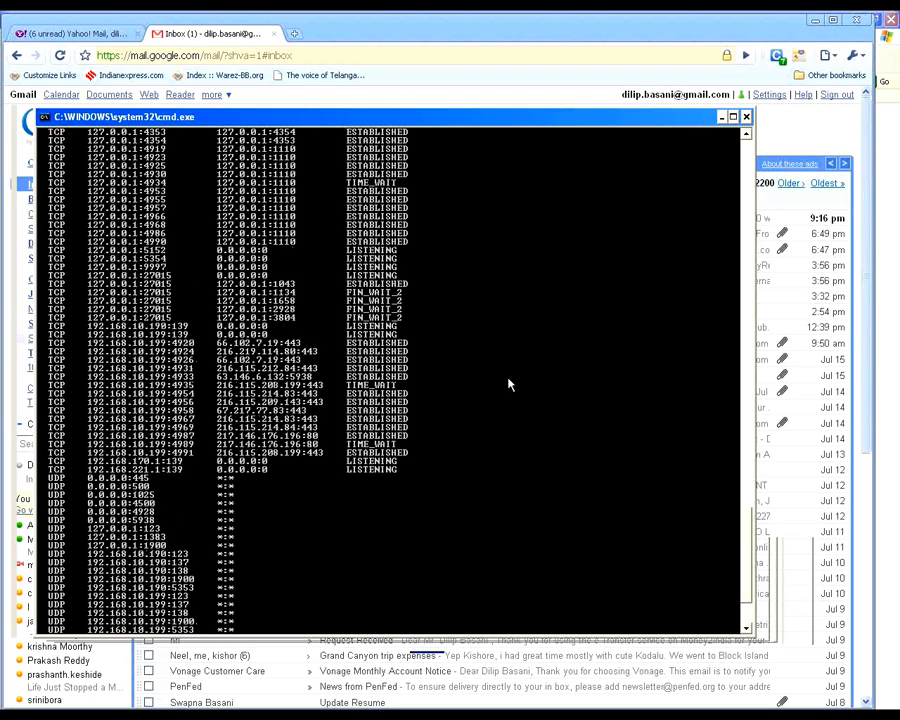
scroll(368, 607, "down", 4)
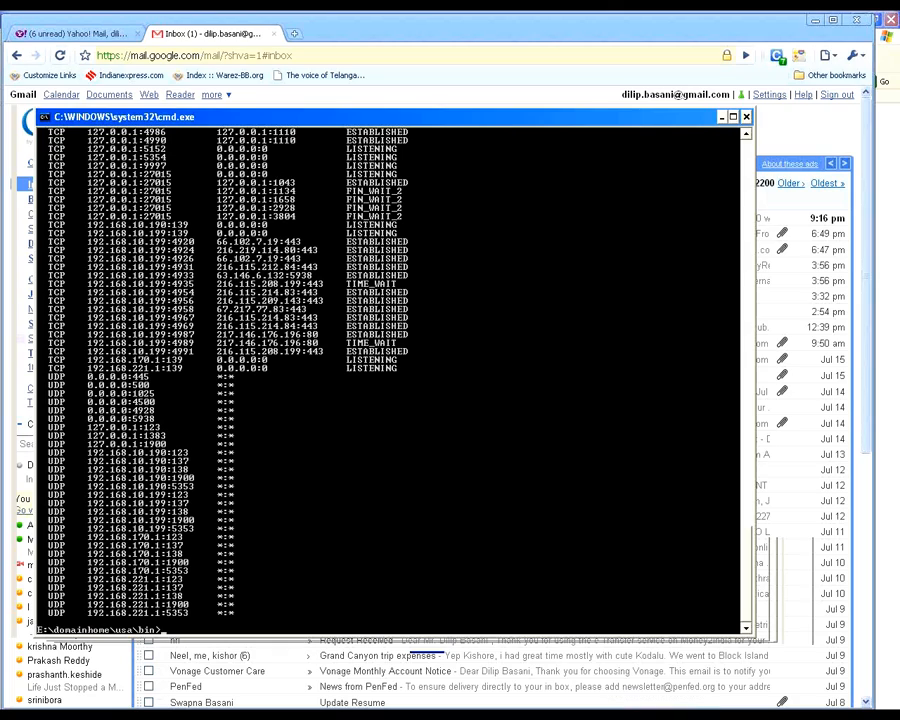
Step: Switch to the folder window of the usa domain's bin directory and go to E:\domainhome\usa\config
left_click(222, 714)
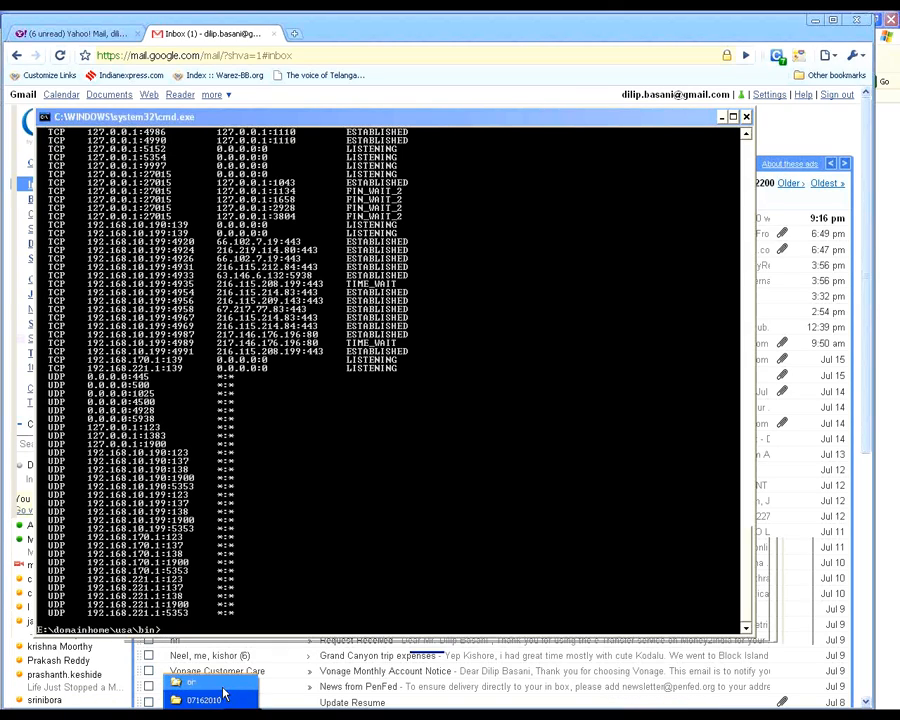
left_click(222, 686)
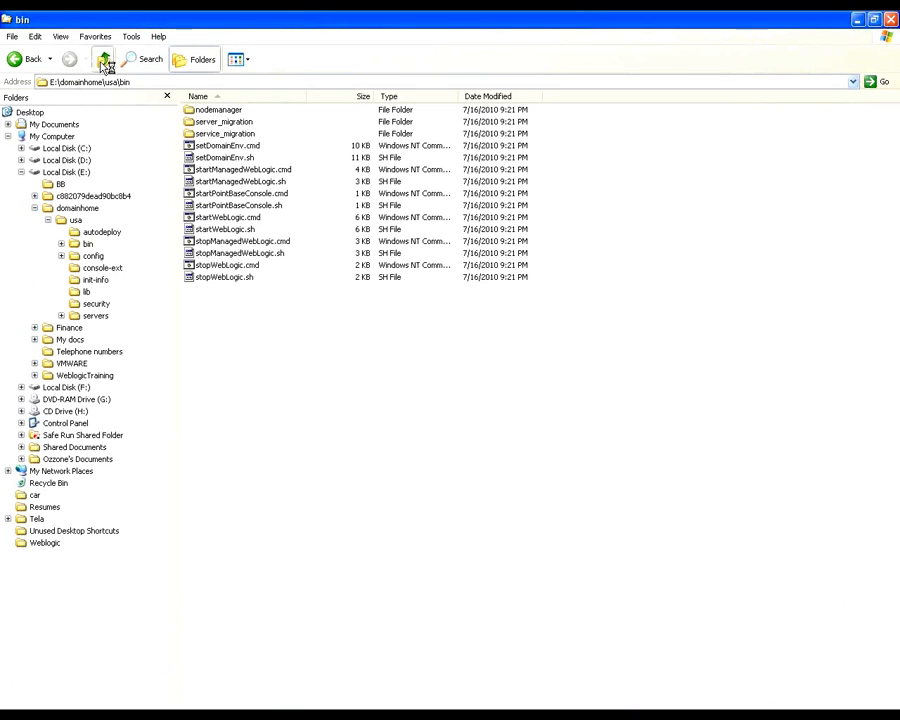
left_click(102, 62)
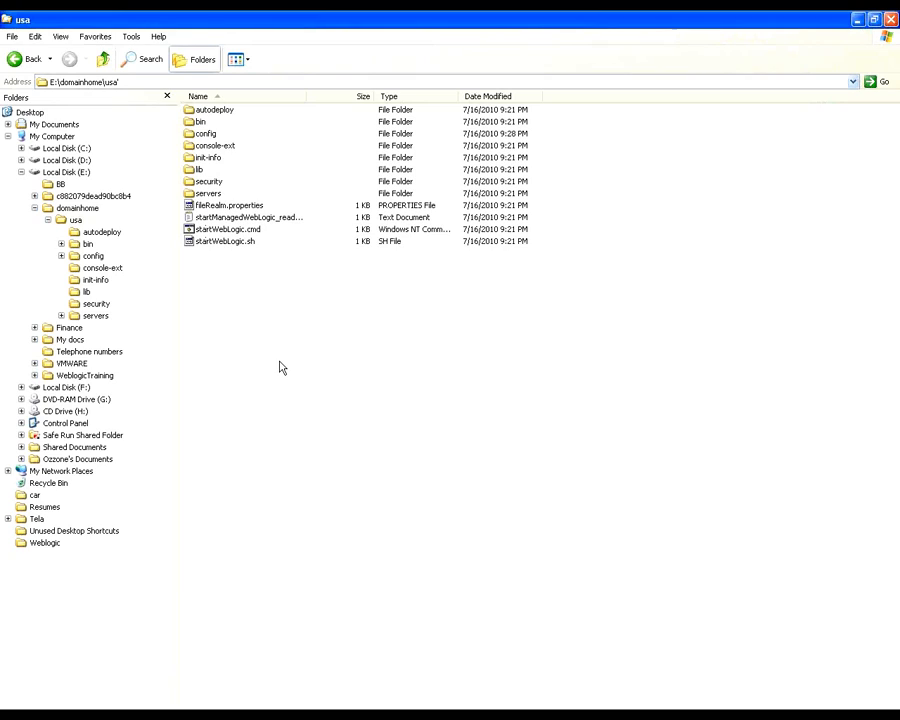
left_click(102, 62)
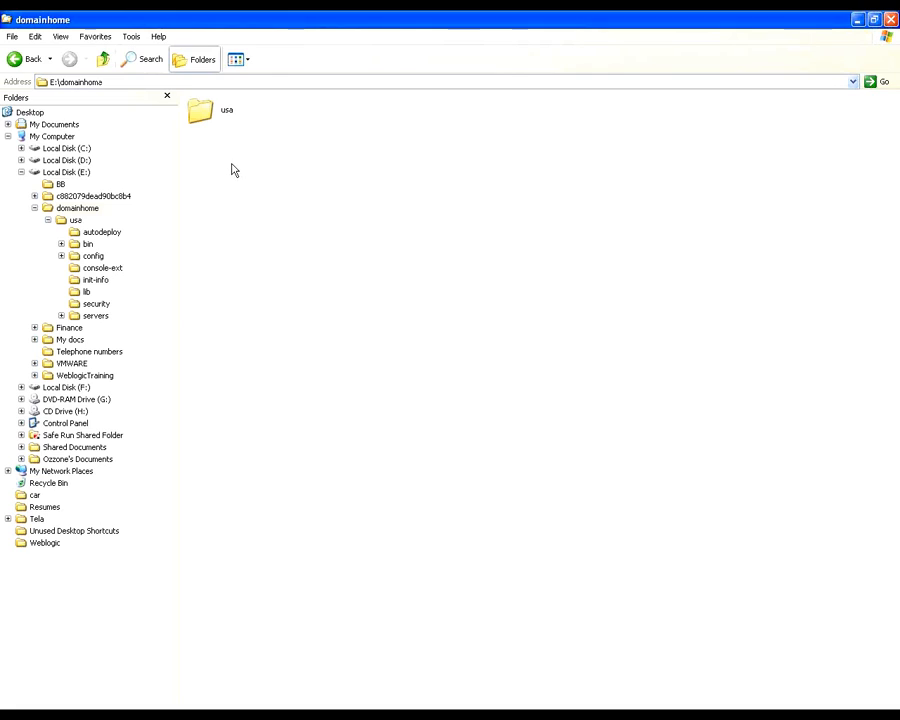
left_click(224, 112)
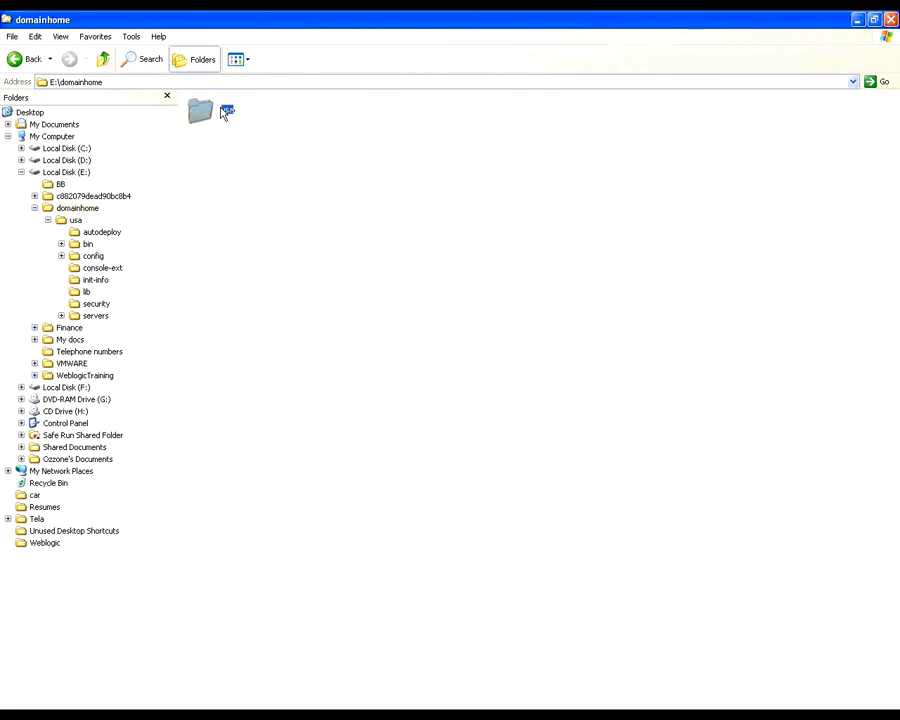
double_click(224, 112)
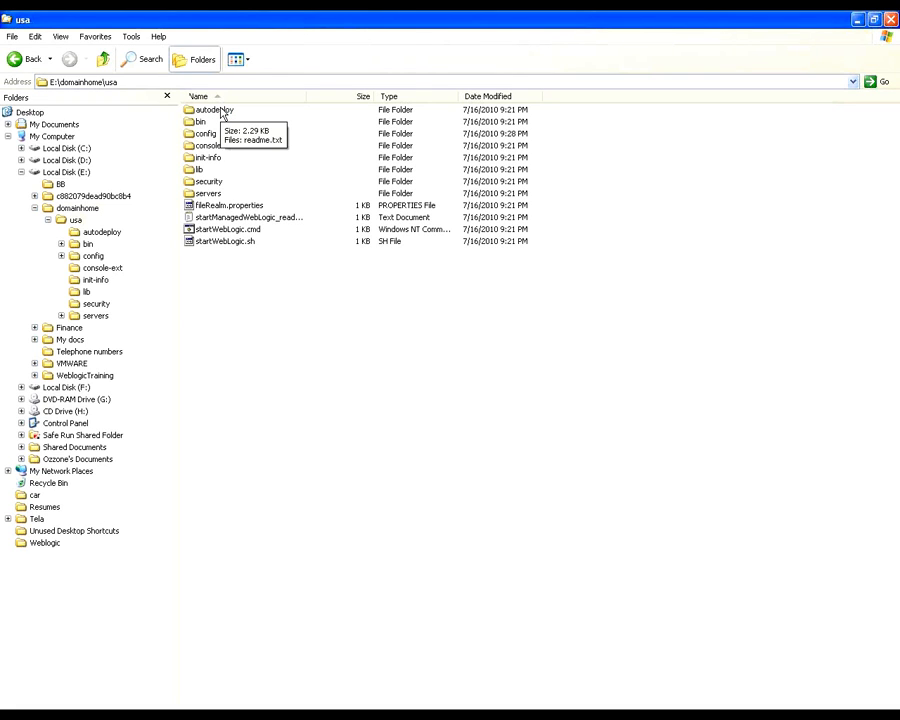
double_click(204, 134)
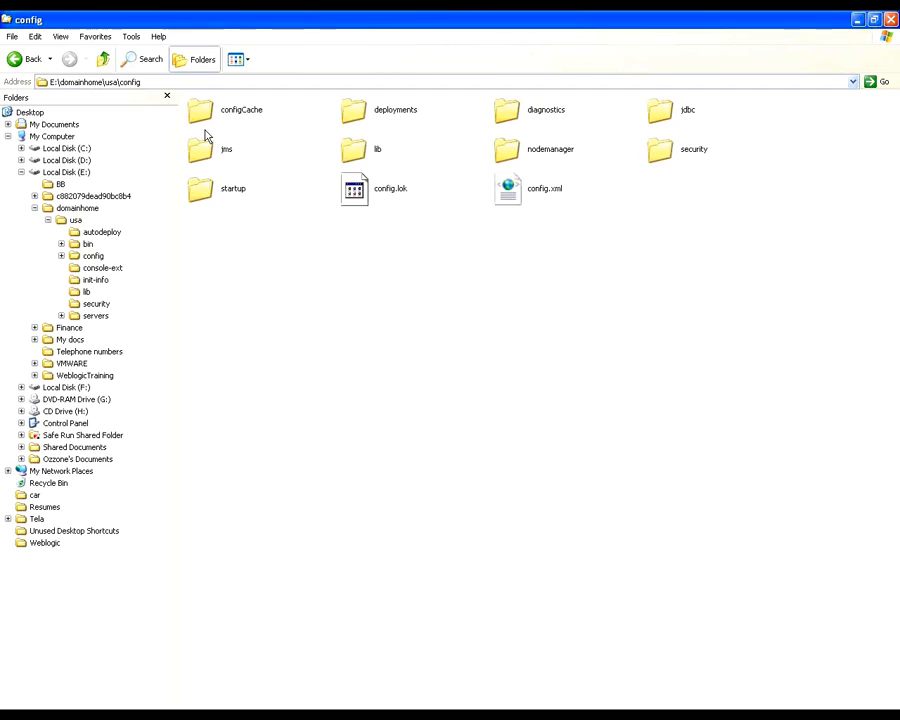
Step: List the config folder in Details view and open config.xml for editing in a maximized Notepad window
left_click(248, 62)
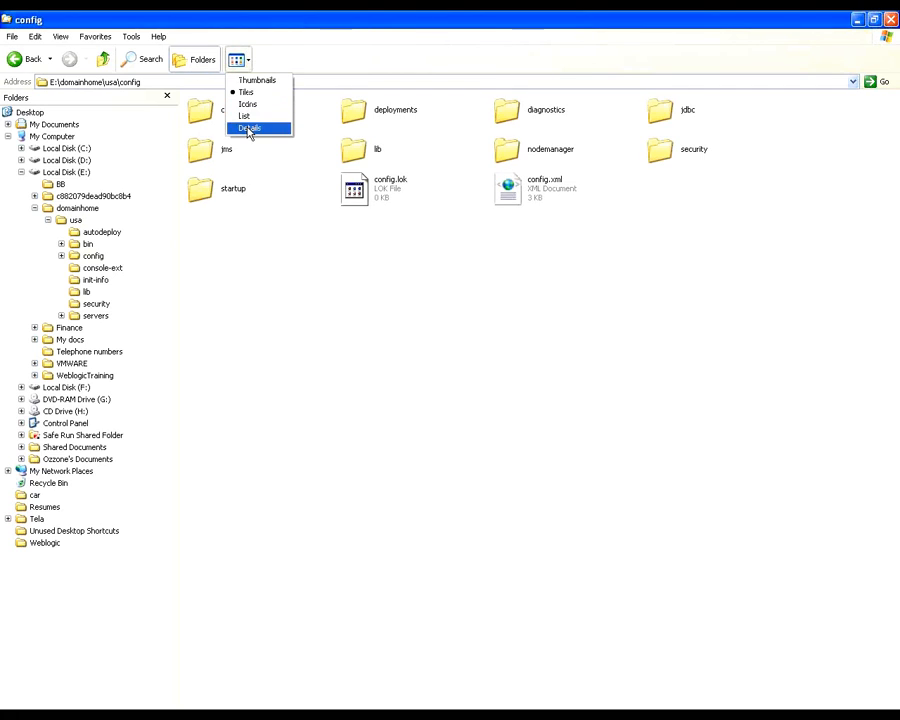
left_click(249, 129)
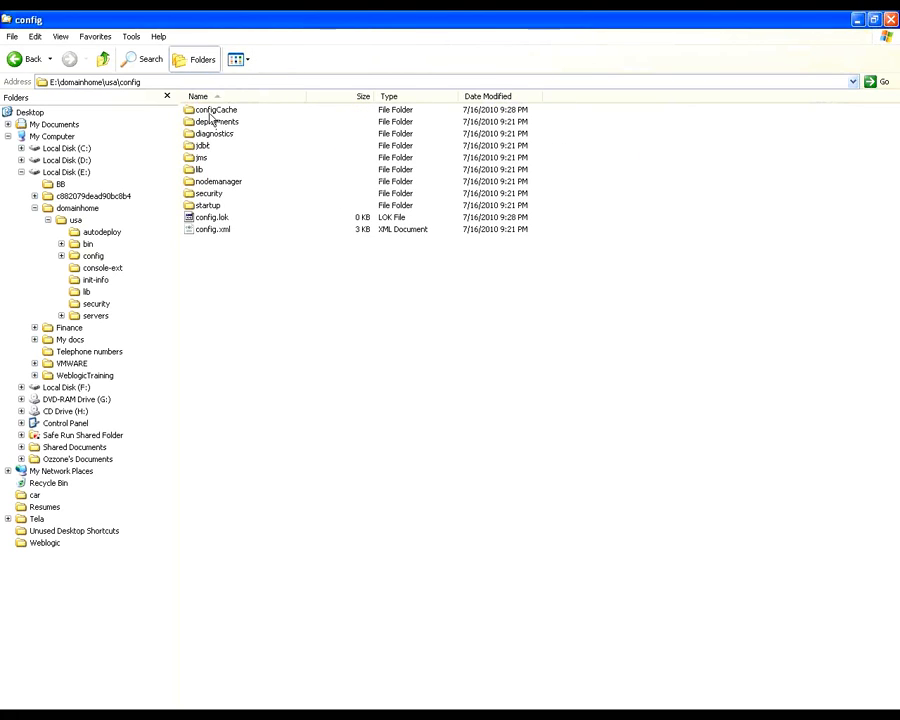
left_click(216, 231)
right_click(217, 232)
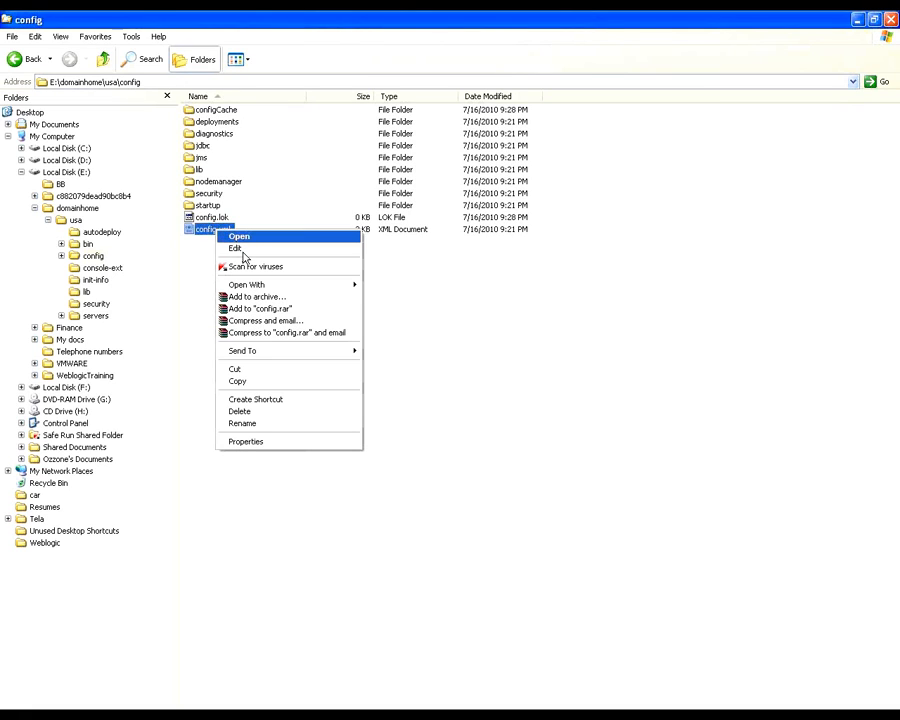
left_click(244, 251)
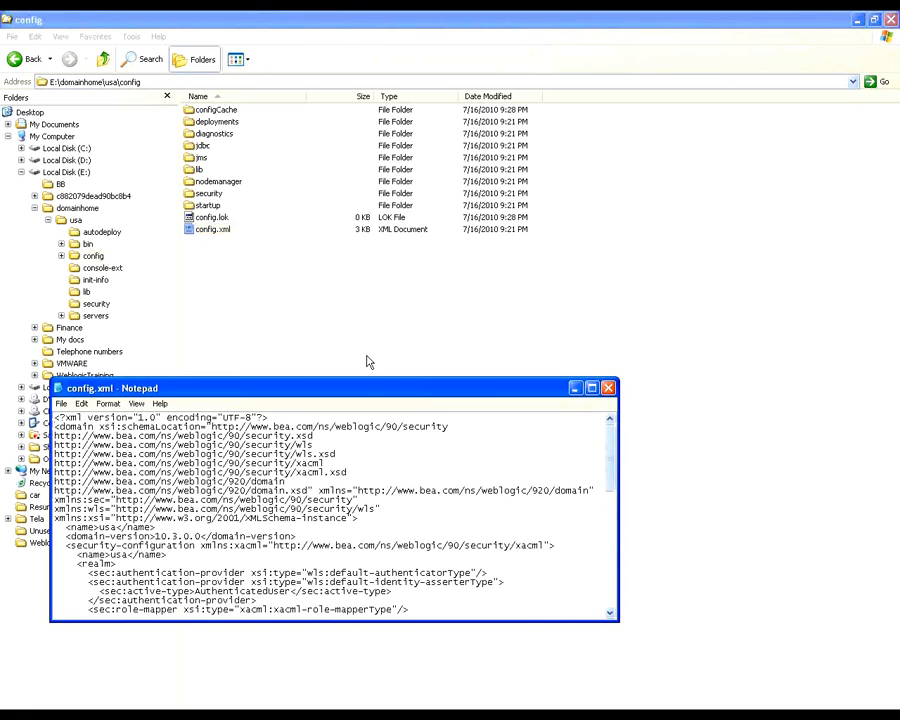
double_click(361, 388)
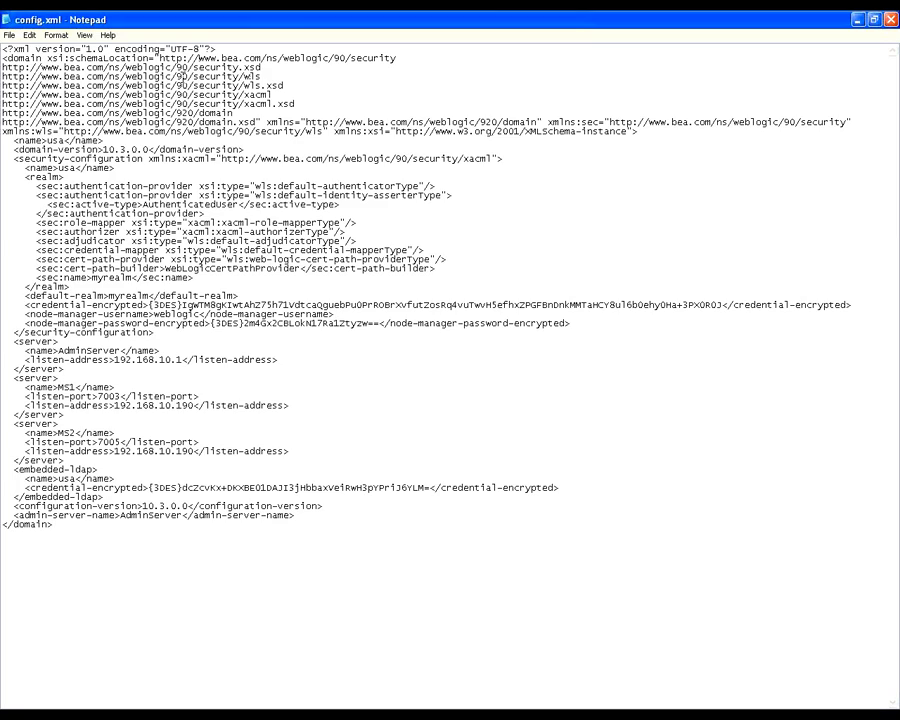
Step: Search config.xml for 192 and inspect the last part of AdminServer's listen address
key("ctrl+f")
type("192")
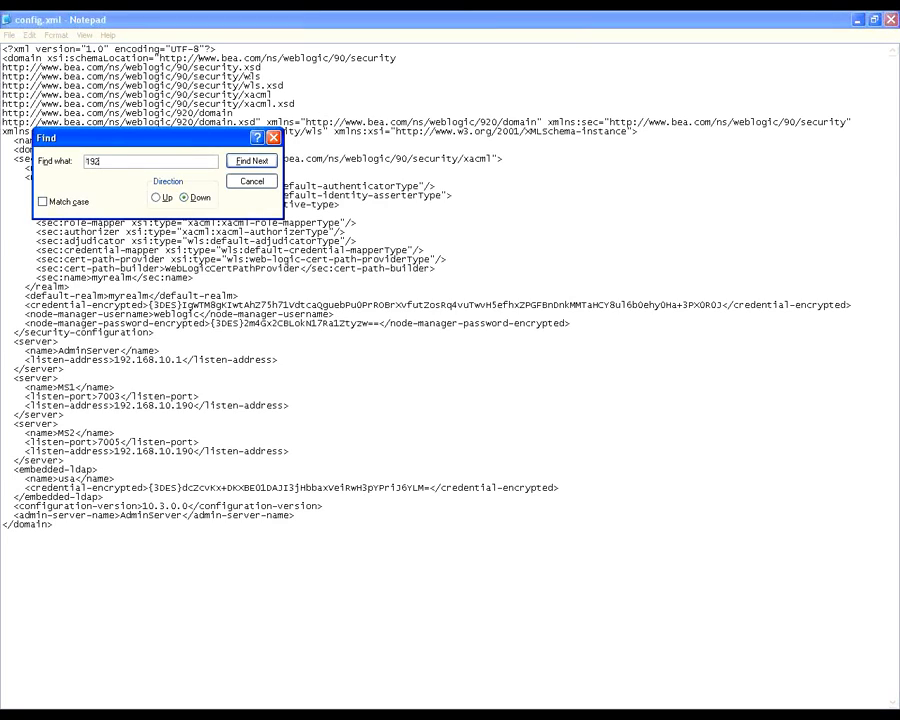
key("Return")
left_click(274, 138)
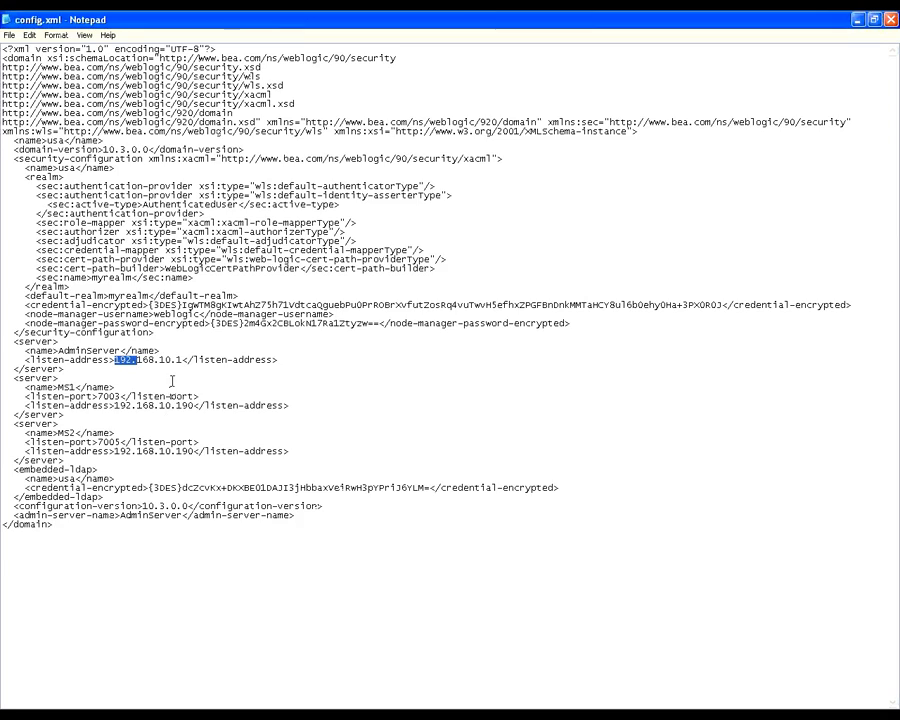
left_click(357, 364)
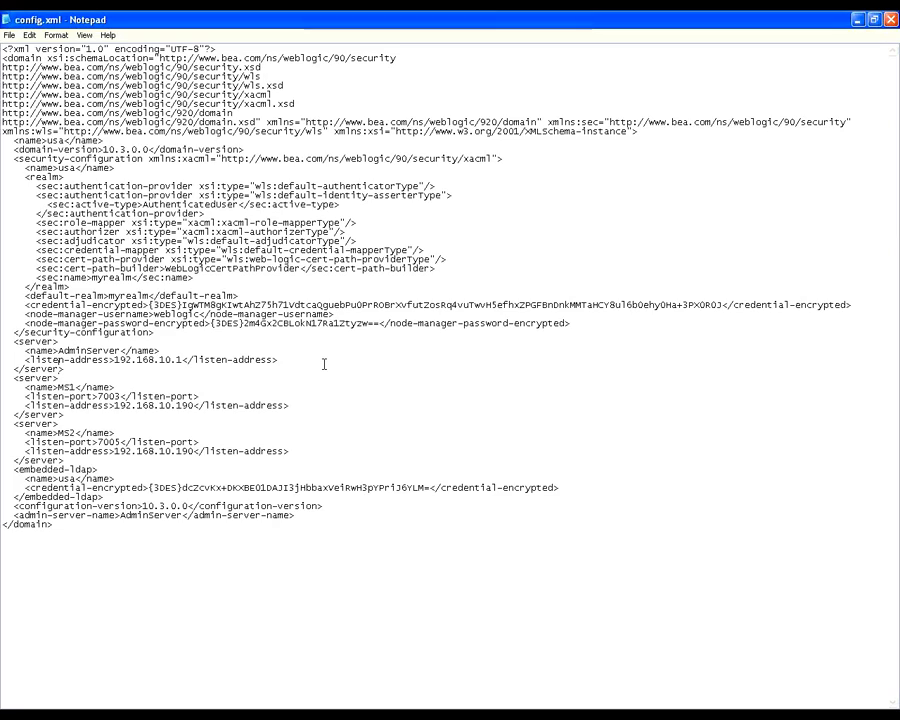
key("shift+Right")
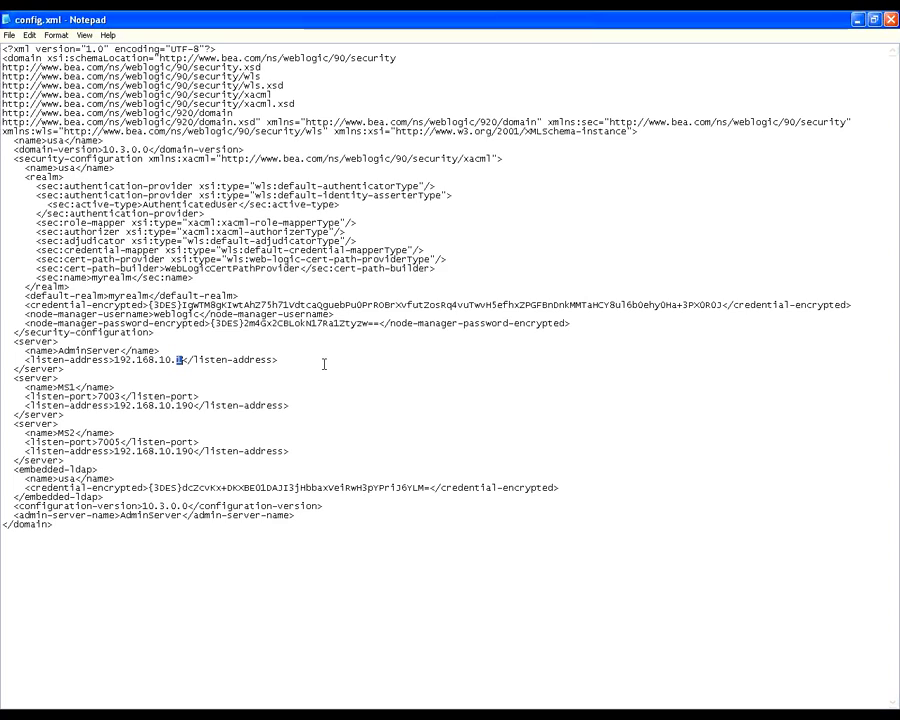
key("Right")
Step: Switch to the Command Prompt at F:\bea\wlserver_10.3\common\bin and try to change to drive D with cd d:
key("alt+Tab")
key("alt+Tab")
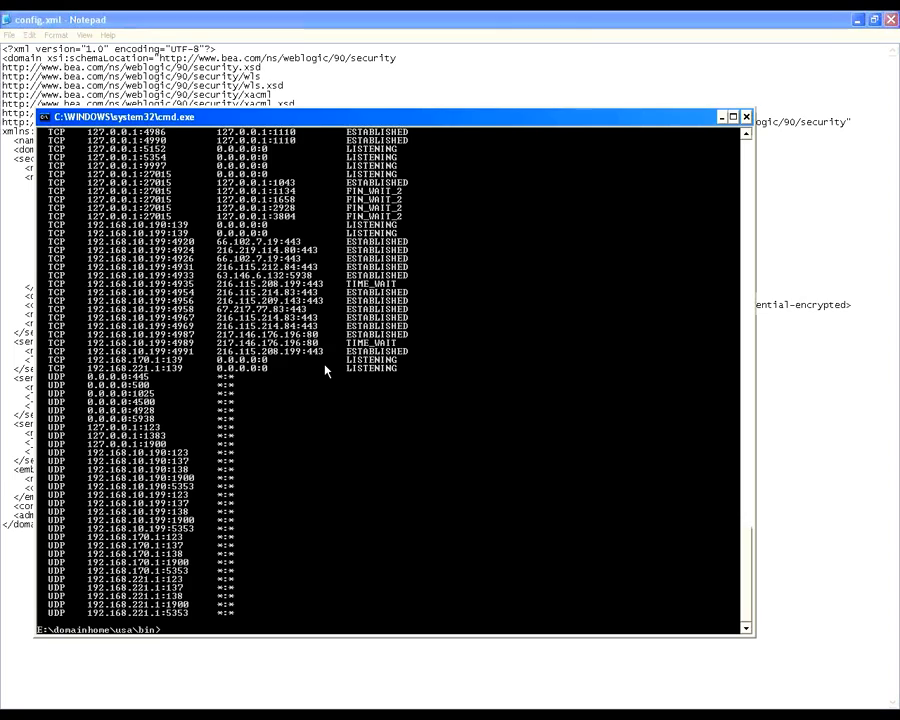
key("alt+Tab")
key("alt+Tab")
key("alt+Tab")
key("alt+Tab")
scroll(324, 363, "down", 2)
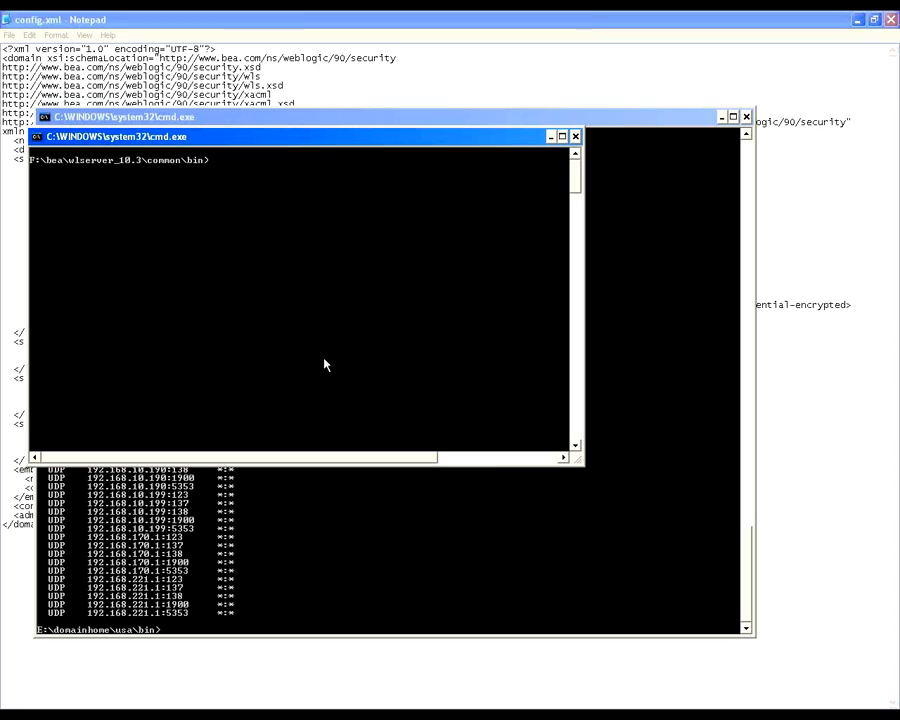
type("cd d")
type(":")
key("Return")
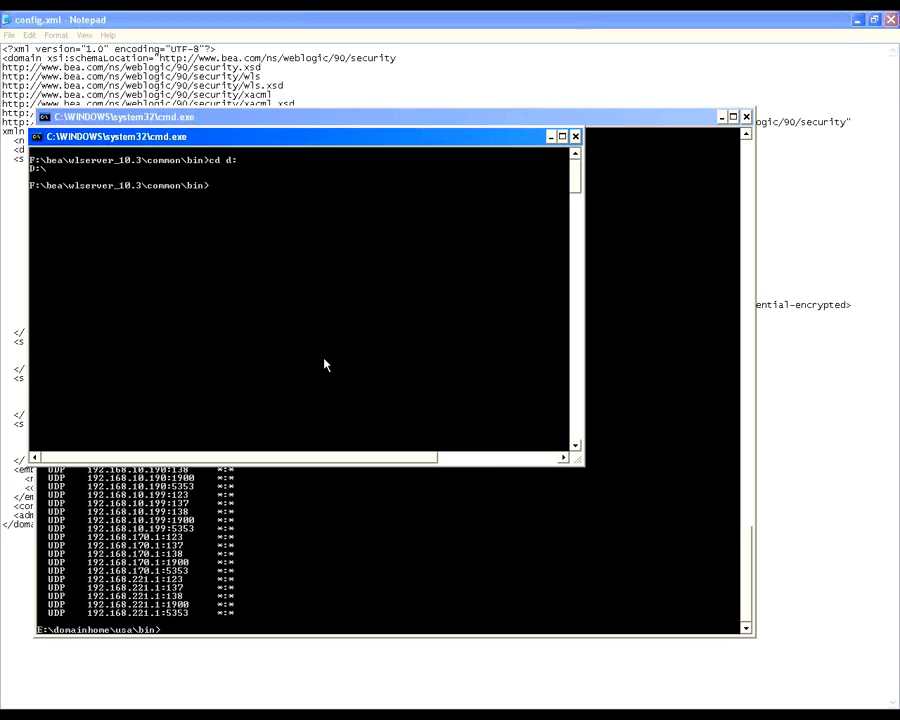
Step: Move up from F:\bea\wlserver_10.3\common\bin one folder at a time to the root of drive F
type("cd..")
key("Return")
type("cd..")
key("Return")
type("cd..")
key("Return")
type("cd\\")
key("Return")
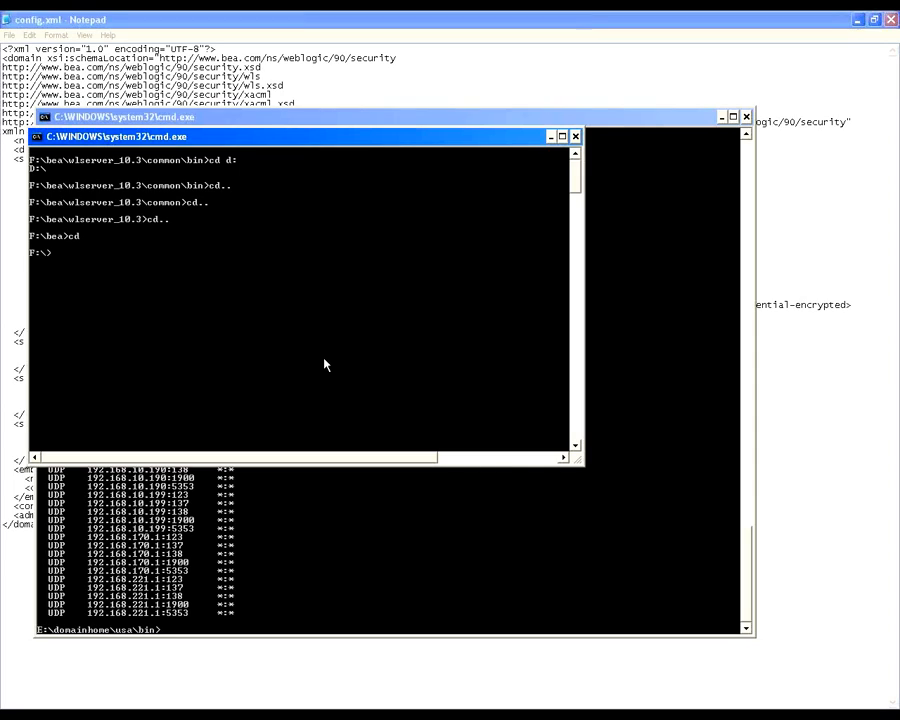
Step: Try to ping 192.168.10.2 and 192.168.10.1 from the F:\ prompt
type("d")
key("BackSpace")
type("ping 192.168.10.1")
key("BackSpace")
type("2")
key("Return")
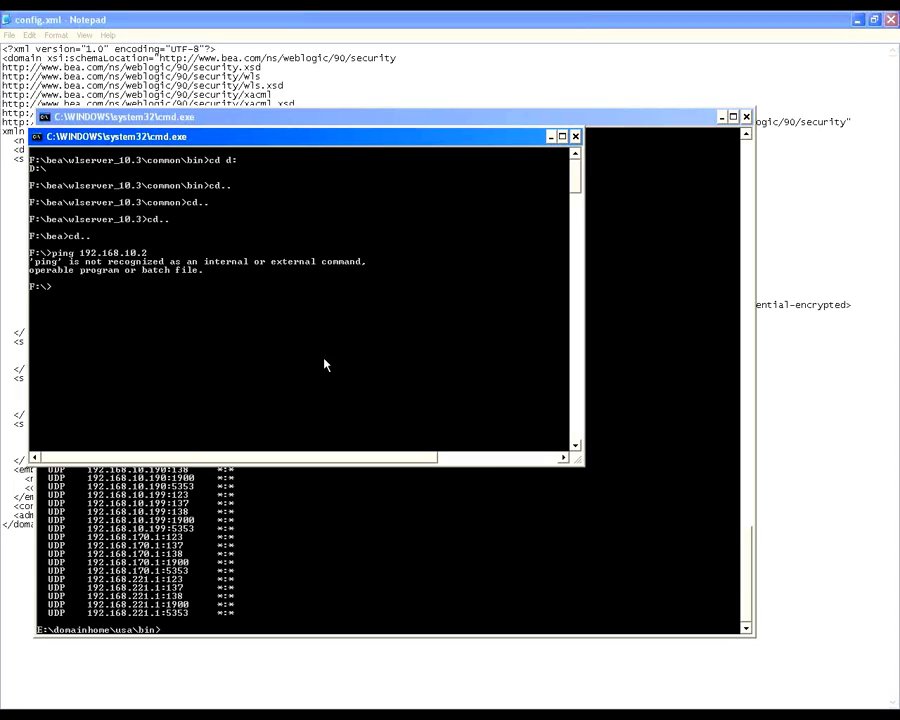
key("Up")
key("BackSpace")
type("1")
key("Return")
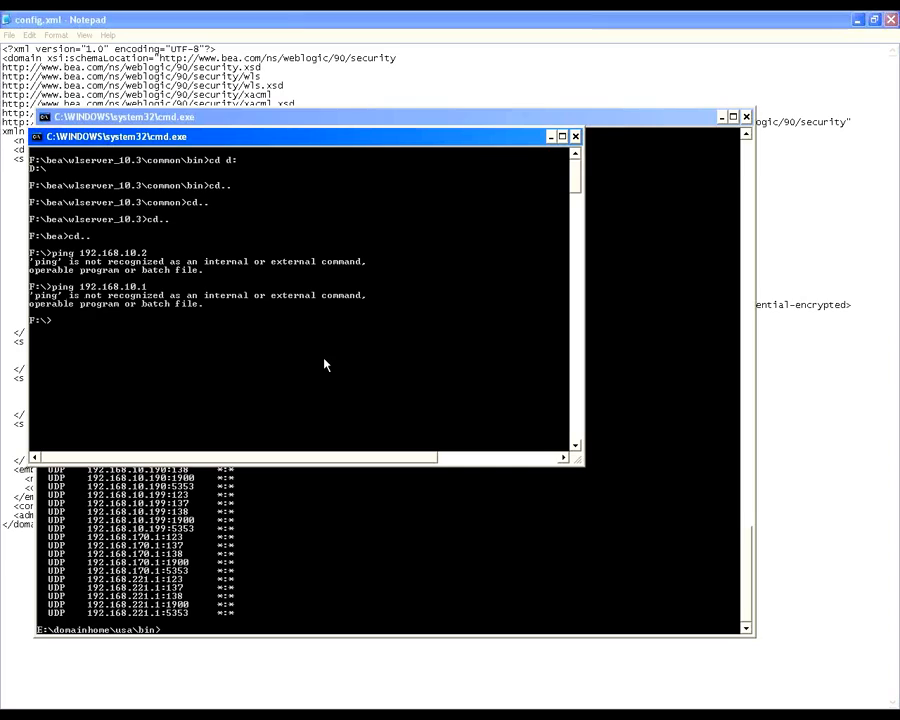
Step: Discard the recalled ping command and change the working directory to c:\windows\system32 on drive C
key("Up")
key("Left")
key("Left")
key("Left")
key("Left")
key("Left")
key("Left")
key("Left")
key("Left")
key("Left")
key("Left")
key("Left")
key("Left")
key("Left")
key("Left")
key("Left")
key("Left")
key("End")
key("BackSpace")
key("BackSpace")
key("BackSpace")
key("BackSpace")
key("BackSpace")
key("BackSpace")
key("BackSpace")
key("BackSpace")
key("BackSpace")
key("BackSpace")
key("BackSpace")
key("BackSpace")
key("BackSpace")
key("BackSpace")
key("BackSpace")
key("BackSpace")
key("BackSpace")
type("cd")
key("BackSpace")
key("BackSpace")
type("cd c:\\")
type("windows\\system")
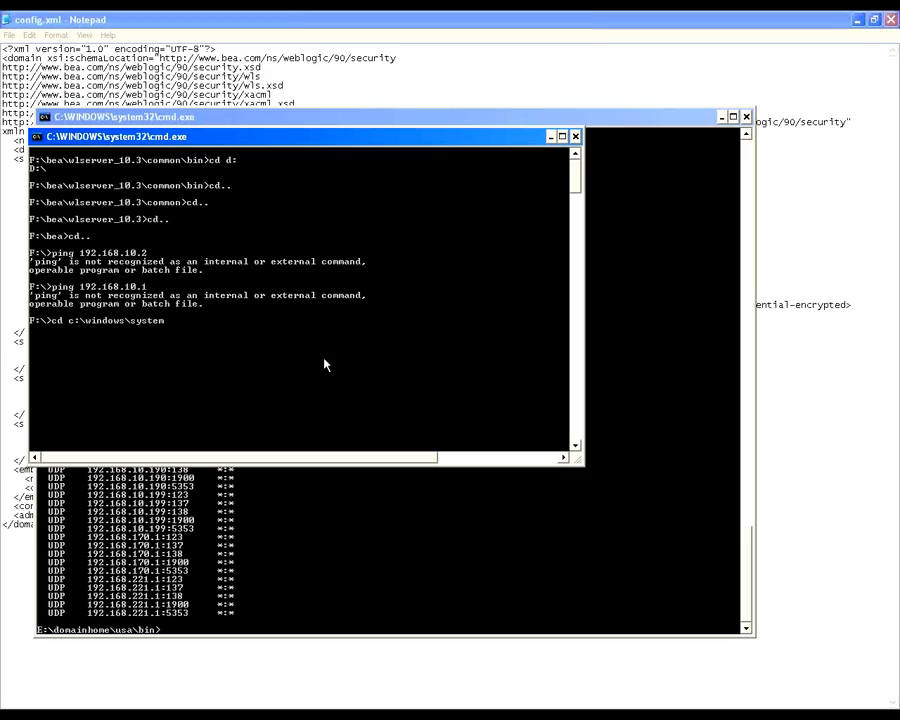
type("32")
key("Return")
type("c:\\")
key("Return")
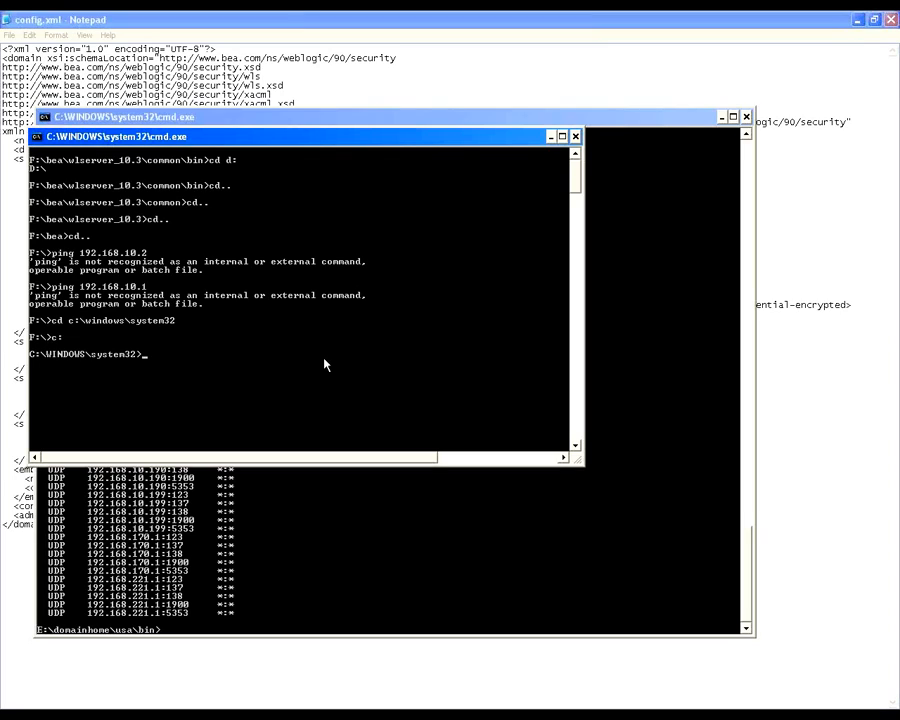
Step: Ping 192.168.10.1 from C:\WINDOWS\system32
type("ping 192.168.10.1")
key("Return")
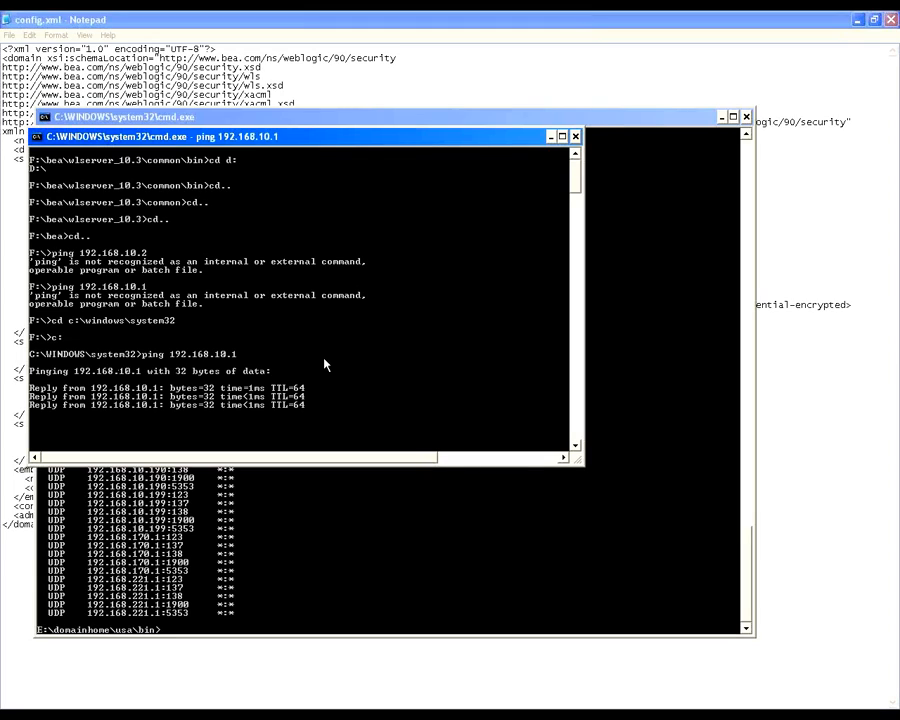
Step: Ping 192.168.10.2 and follow its replies until the ping statistics are complete
key("Up")
key("BackSpace")
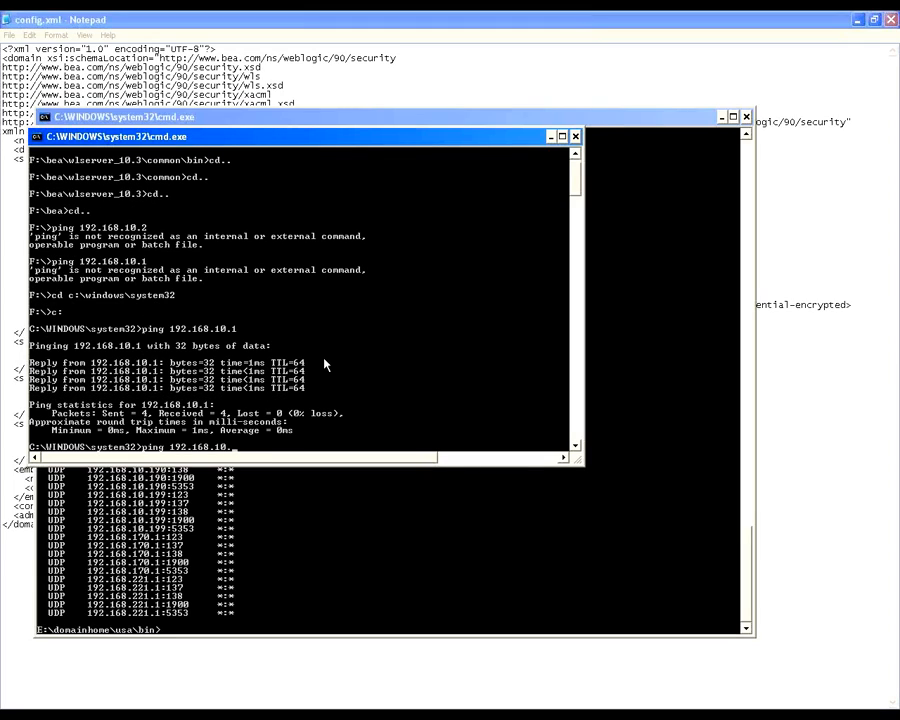
type("2")
key("Return")
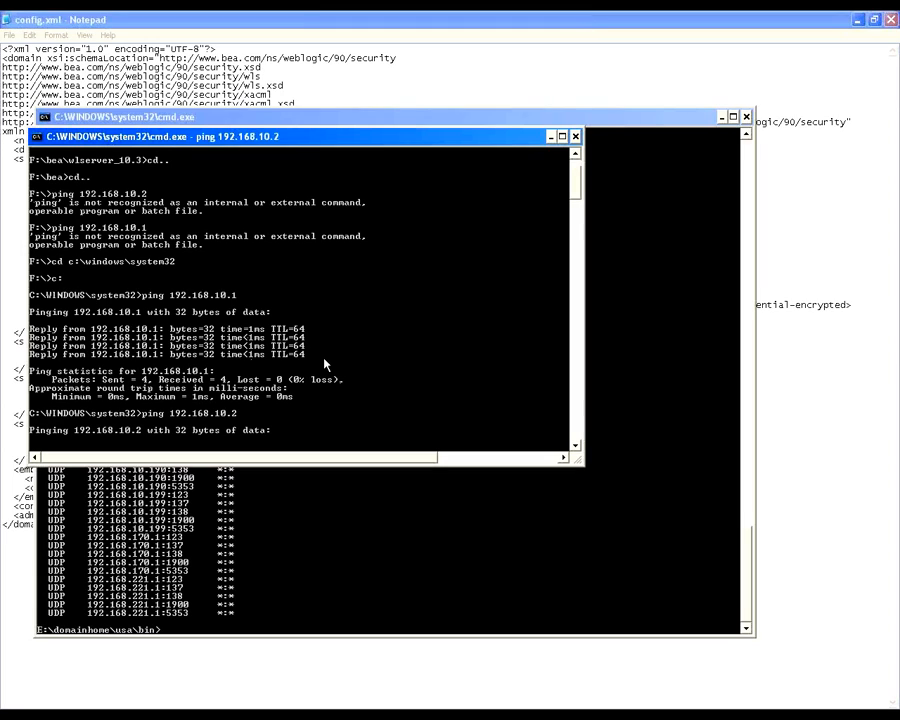
key("alt+Tab")
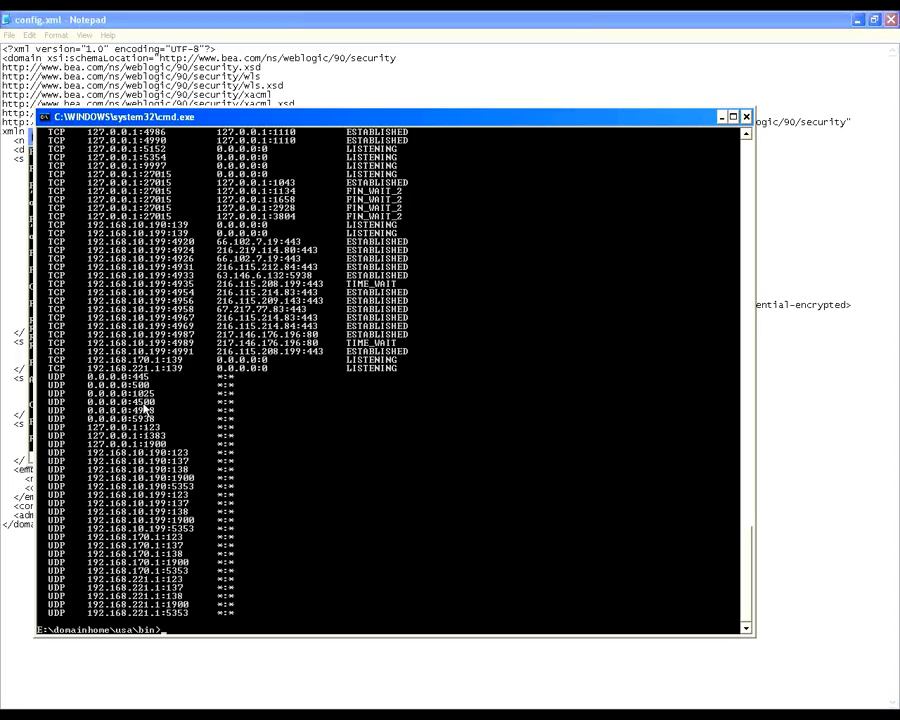
key("alt+Tab")
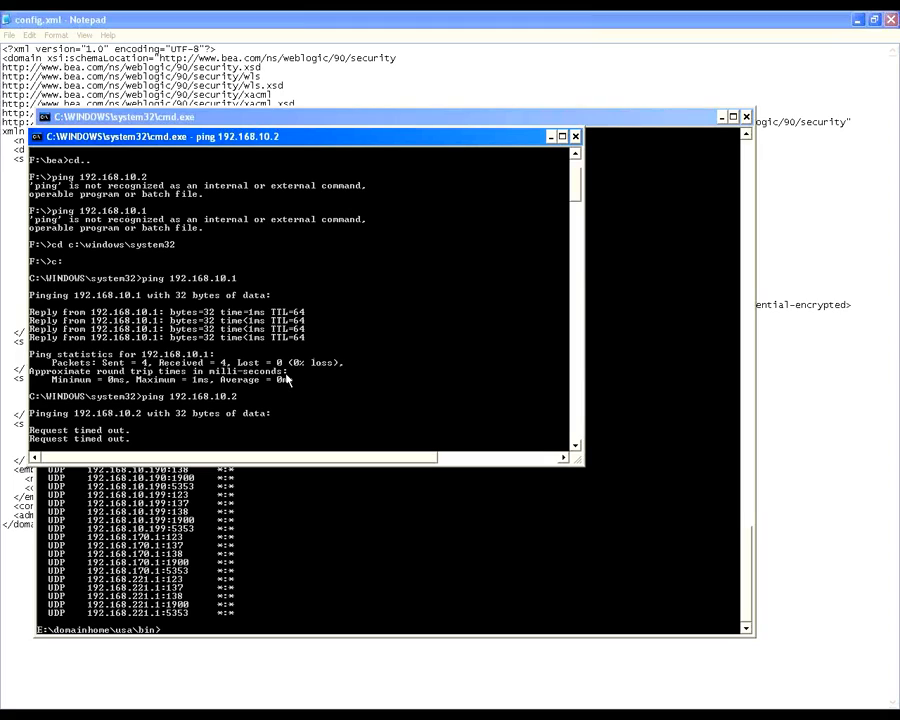
scroll(222, 333, "down", 3)
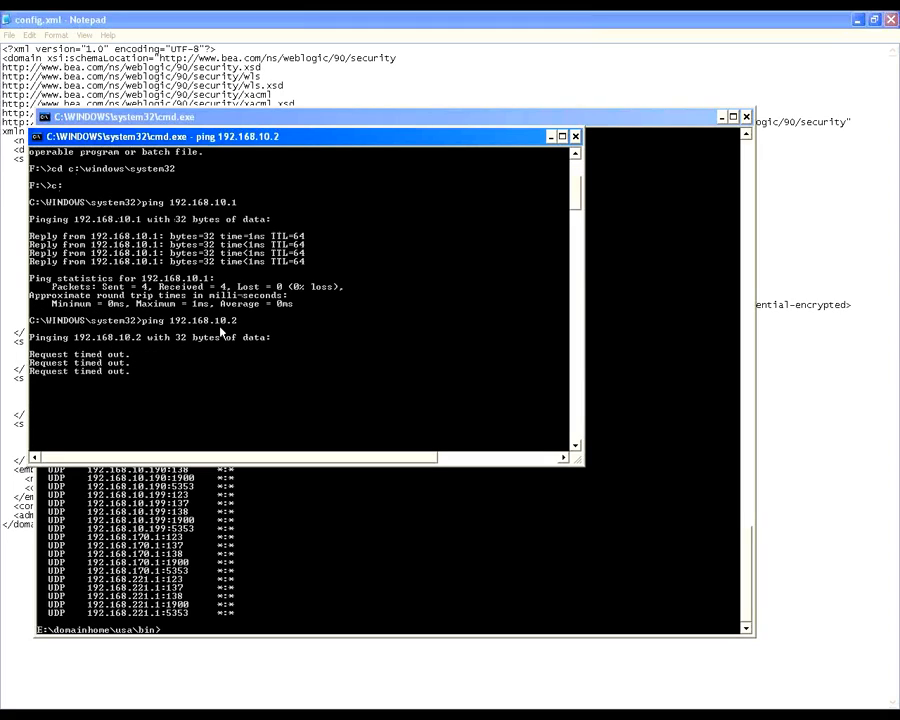
scroll(224, 325, "down", 2)
key("alt+Tab")
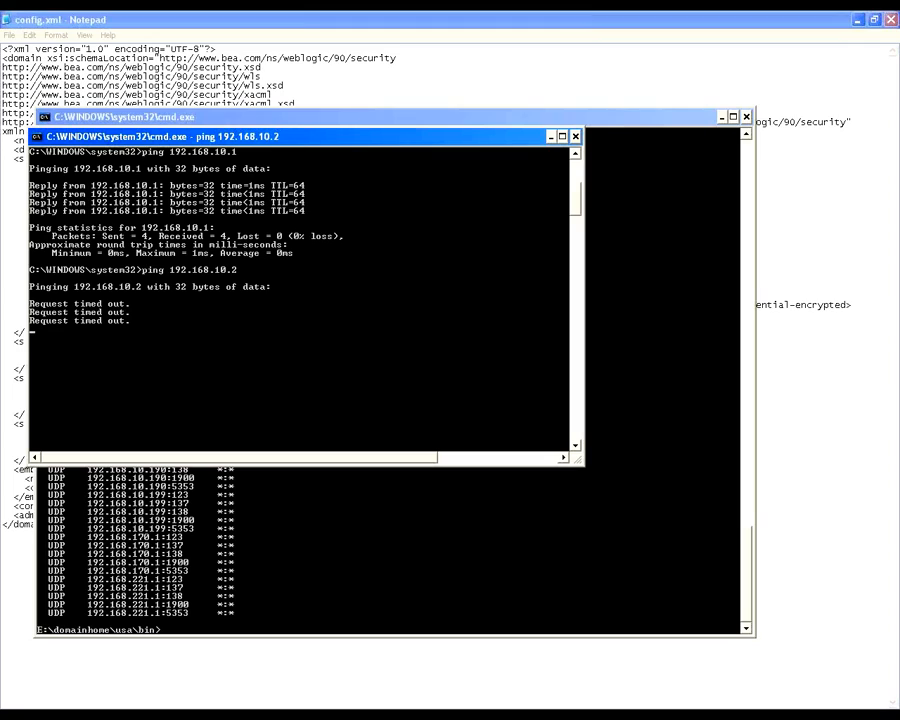
key("alt+Tab")
left_click(595, 174)
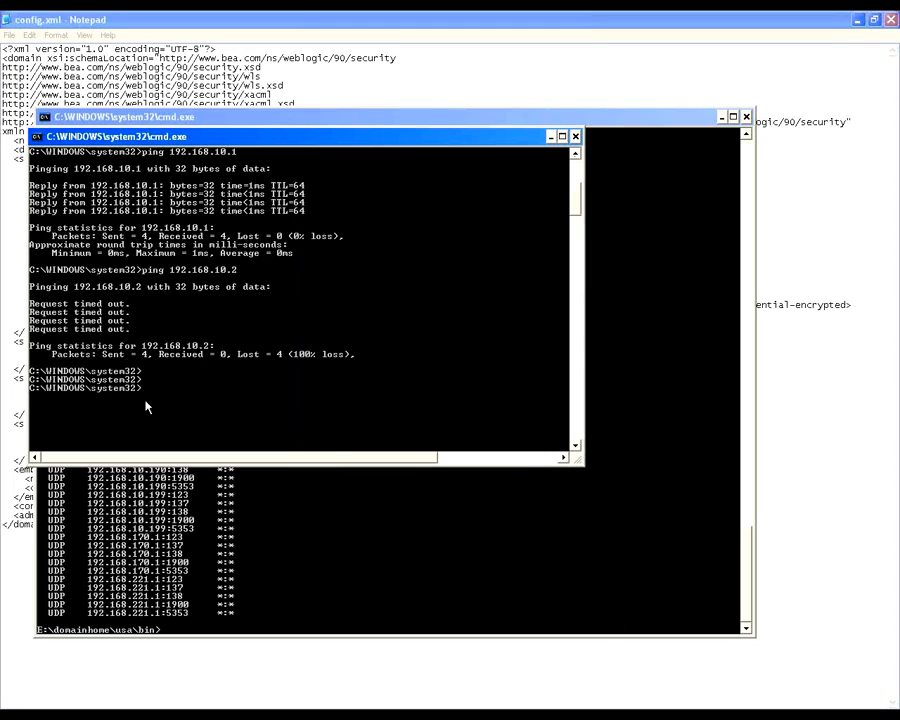
Step: Enter the beginning of another ping command, ping 192.168, at the C:\WINDOWS\system32 prompt without running it
type("19")
key("BackSpace")
key("BackSpace")
type("ping 192.168")
Step: Switch to config.xml in Notepad and compare the listen addresses of AdminServer and MS1
key("alt+Tab")
left_click(556, 82)
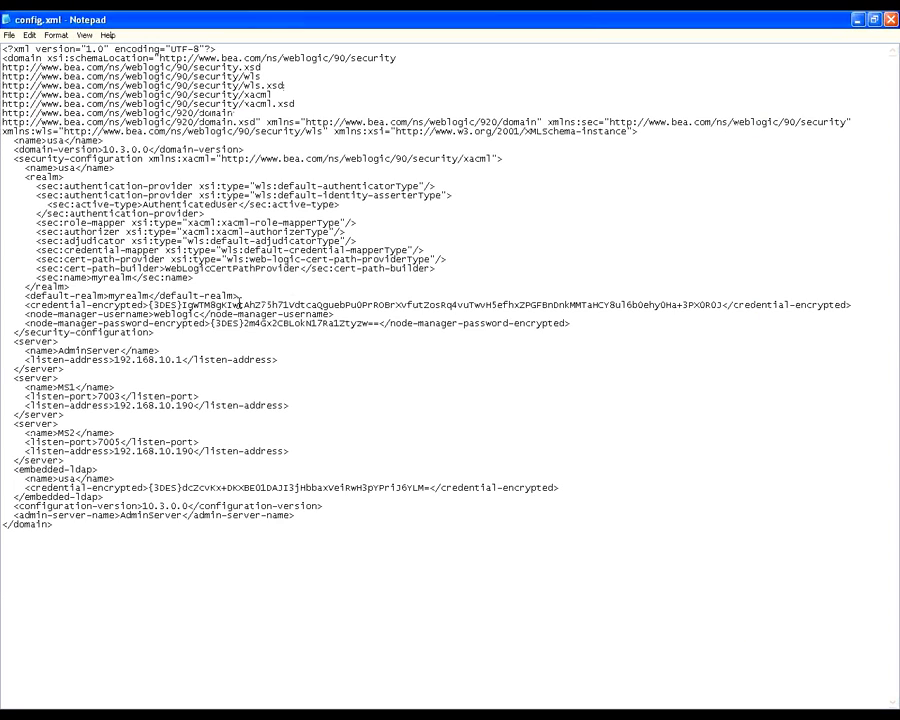
left_click_drag(182, 360, 116, 360)
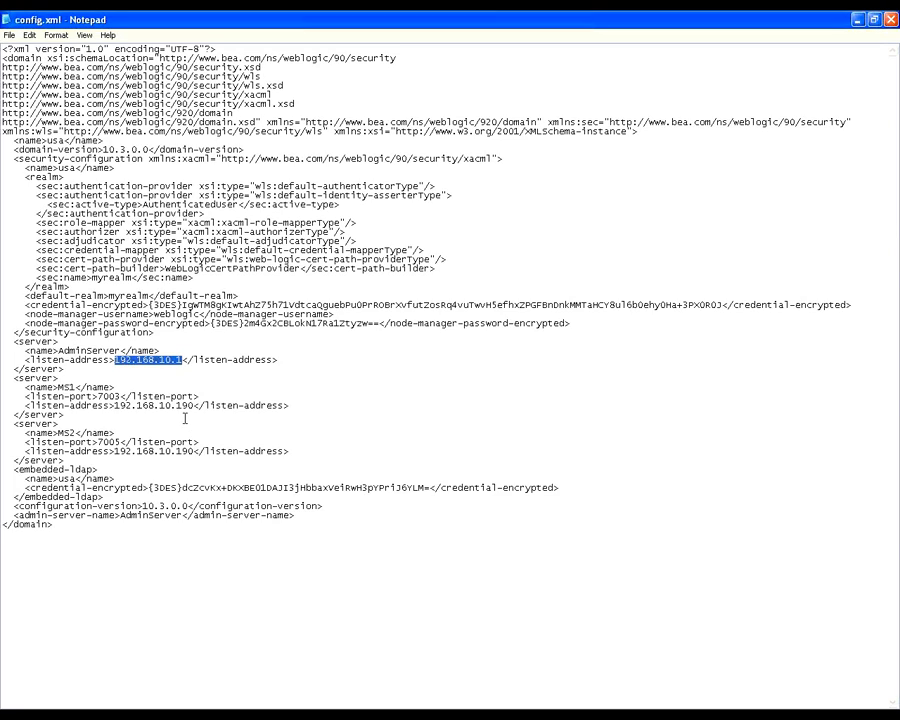
left_click_drag(193, 406, 114, 406)
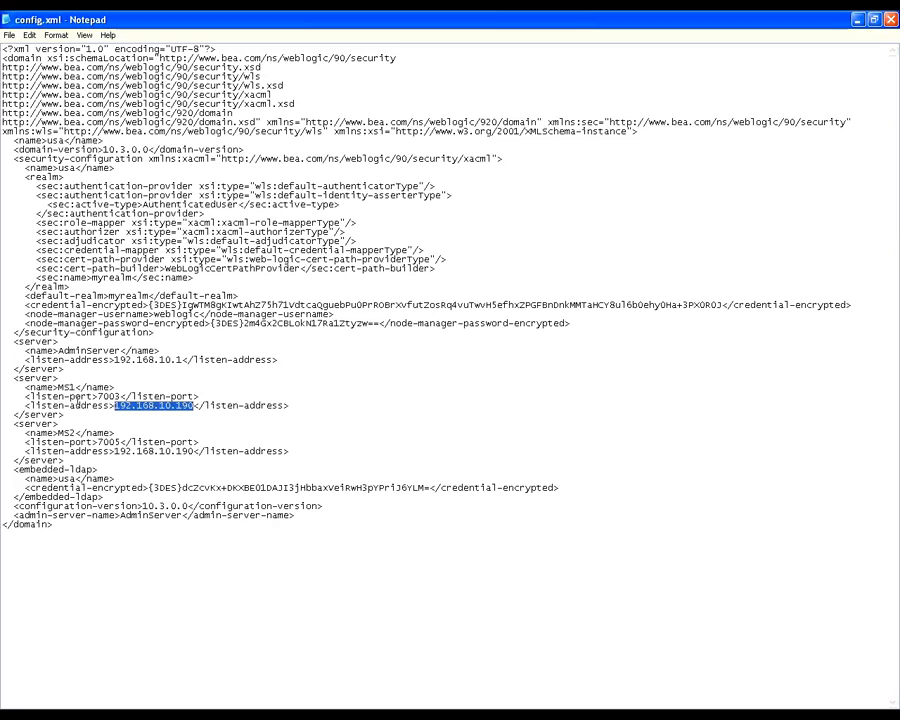
left_click_drag(182, 360, 114, 360)
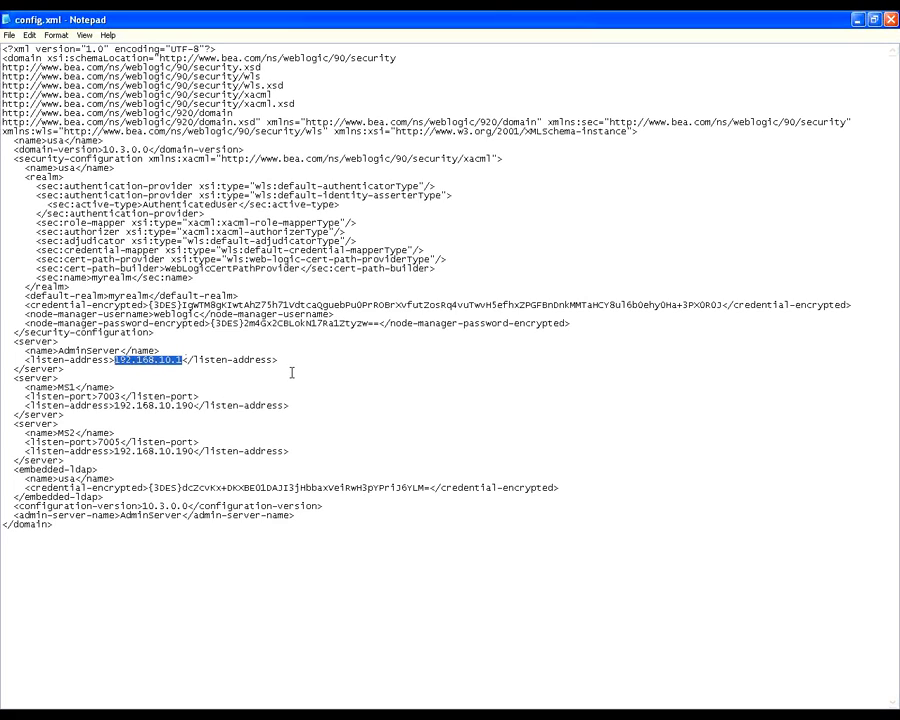
left_click_drag(392, 520, 295, 250)
left_click(295, 250)
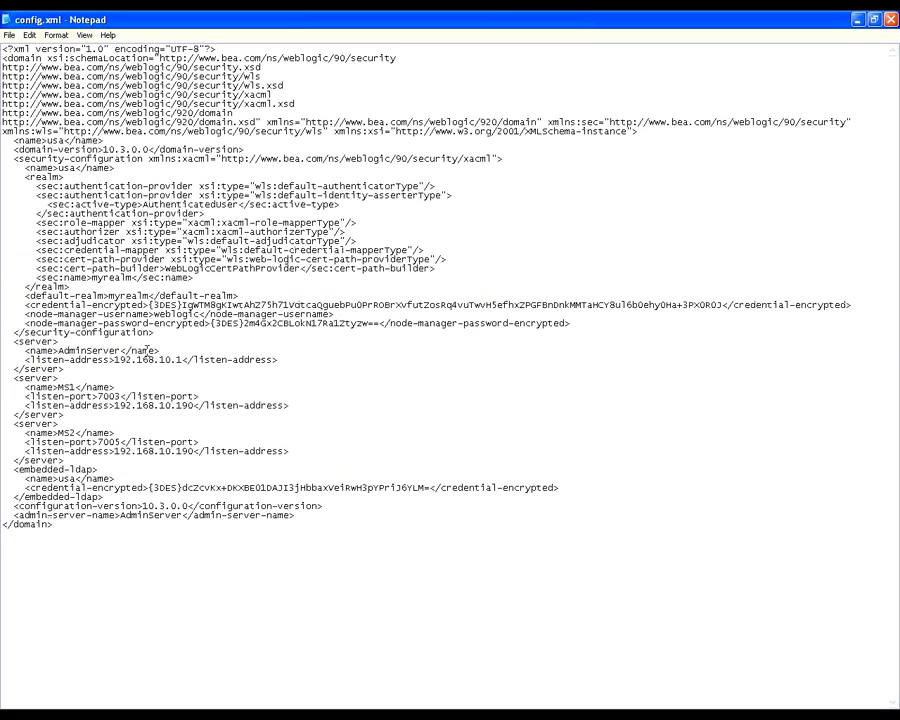
left_click_drag(113, 360, 182, 360)
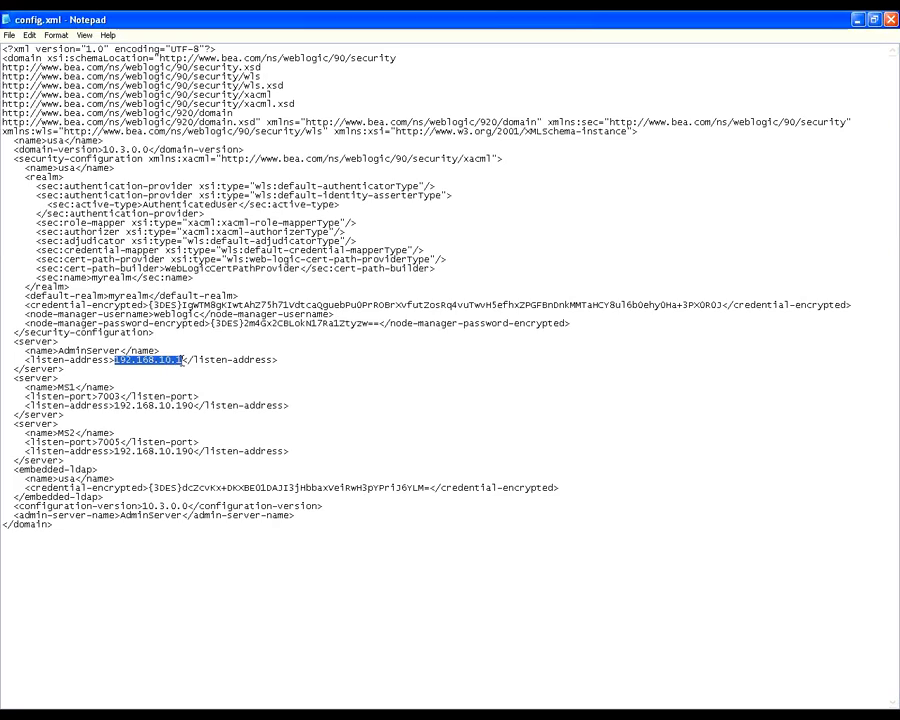
left_click_drag(115, 405, 193, 405)
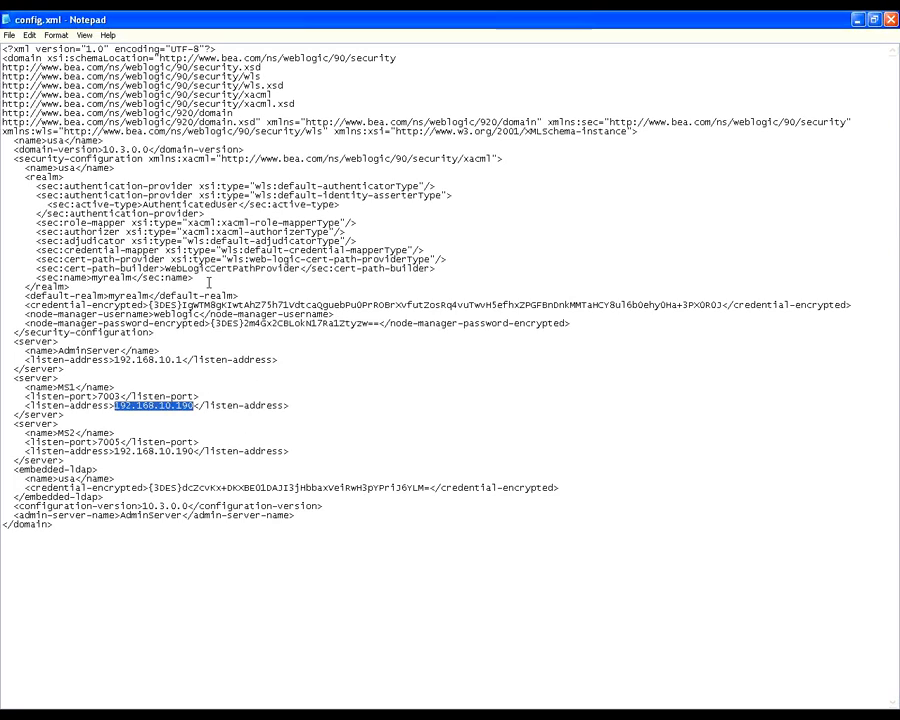
Step: Close config.xml and reopen it for editing from E:\domainhome\usa\config in a maximized Notepad window
left_click(6, 22)
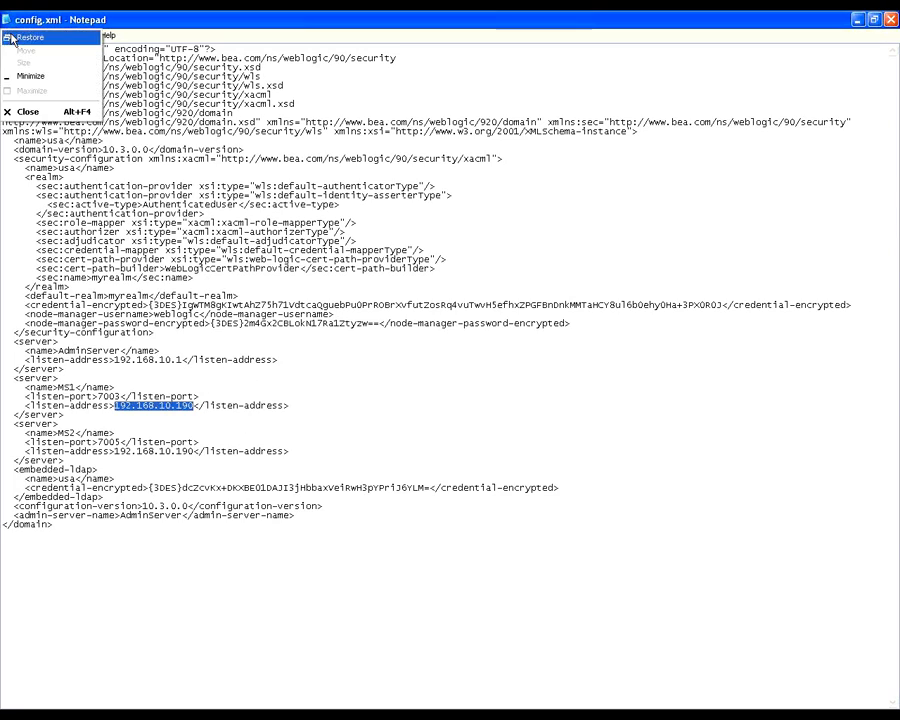
left_click(32, 114)
left_click(329, 25)
double_click(229, 230)
right_click(232, 229)
left_click(265, 248)
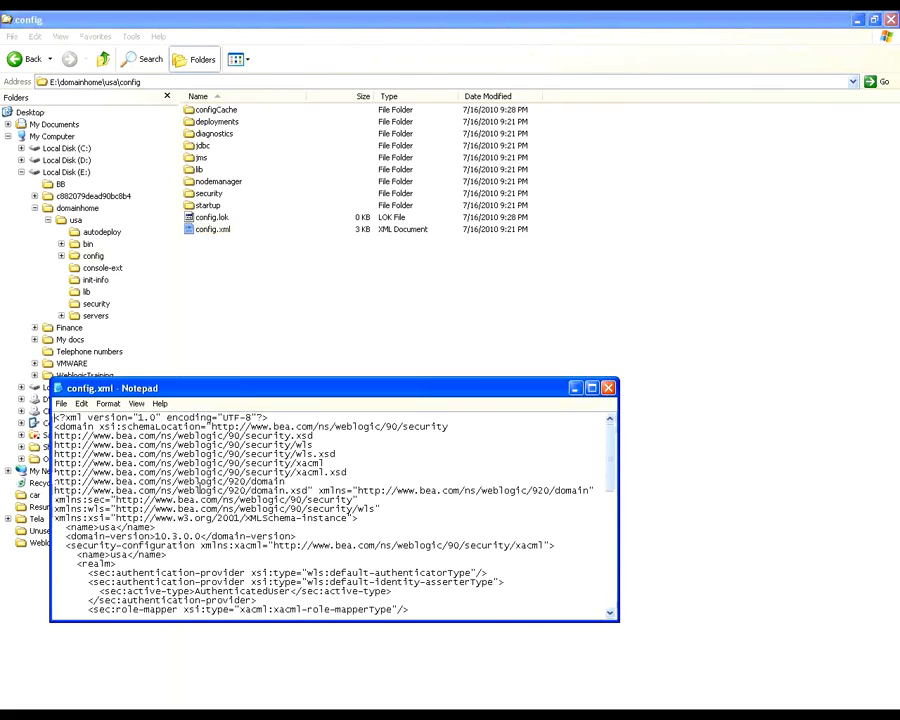
double_click(221, 388)
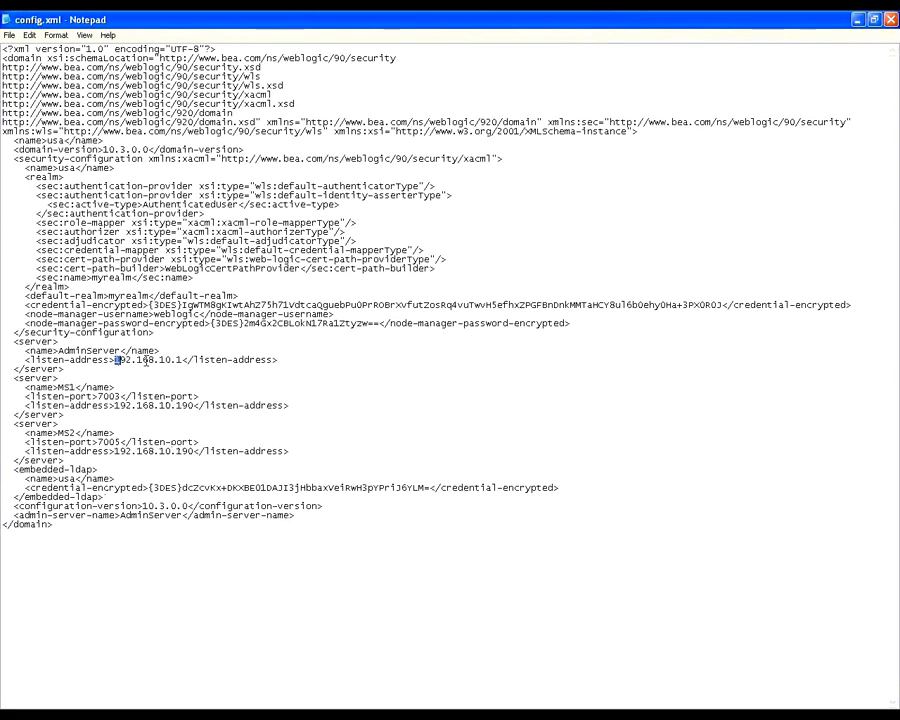
Step: Recheck AdminServer's listen address in config.xml and return to the Command Prompt at C:\WINDOWS\system32
left_click_drag(115, 360, 181, 361)
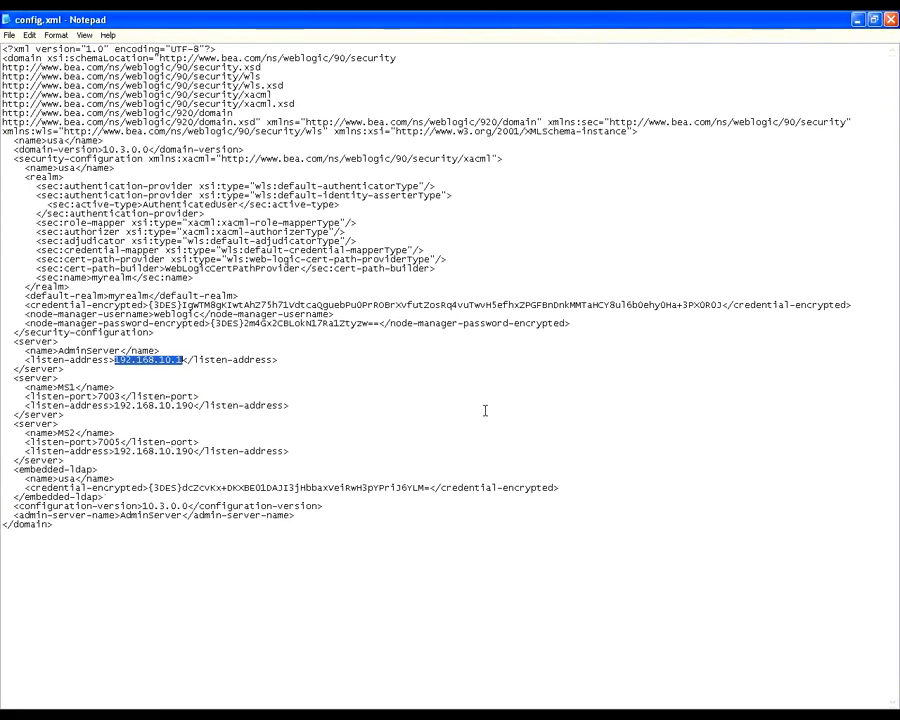
left_click(185, 360)
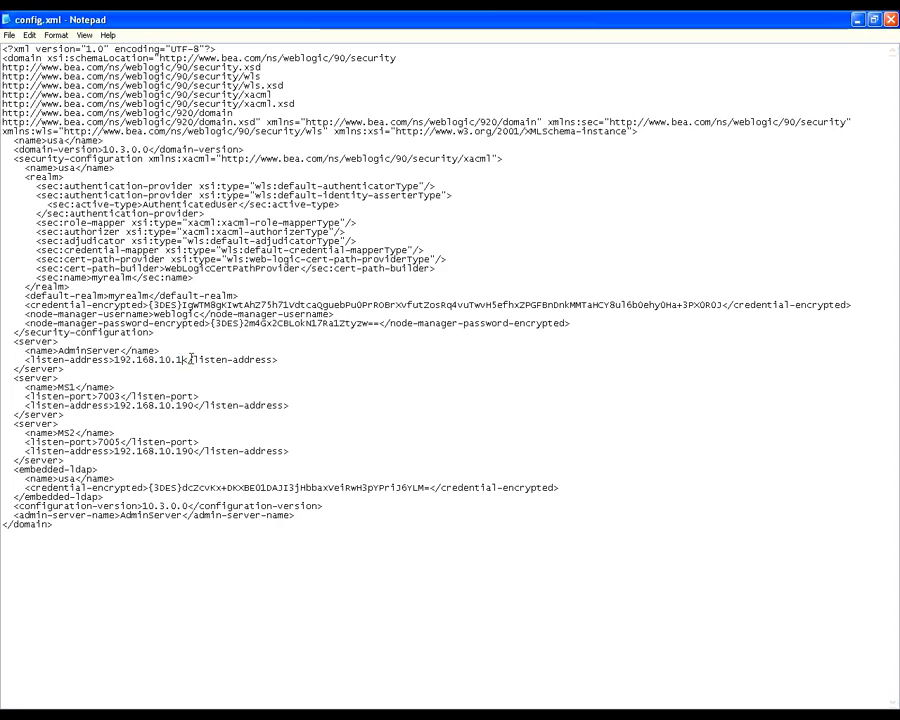
key("alt+Tab")
key("Tab")
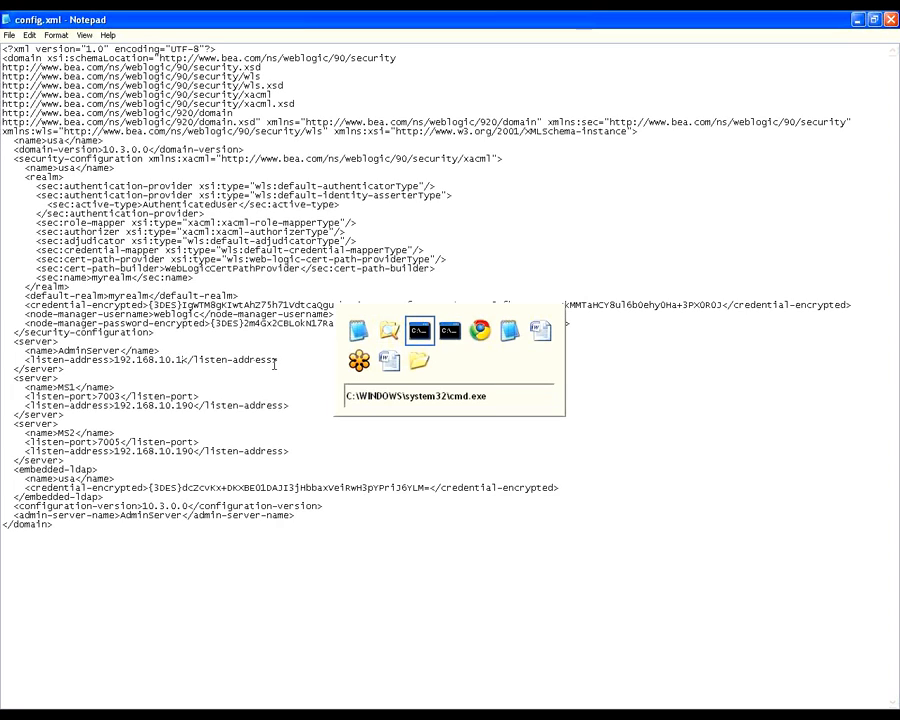
key("alt+Tab")
key("Tab")
key("Tab")
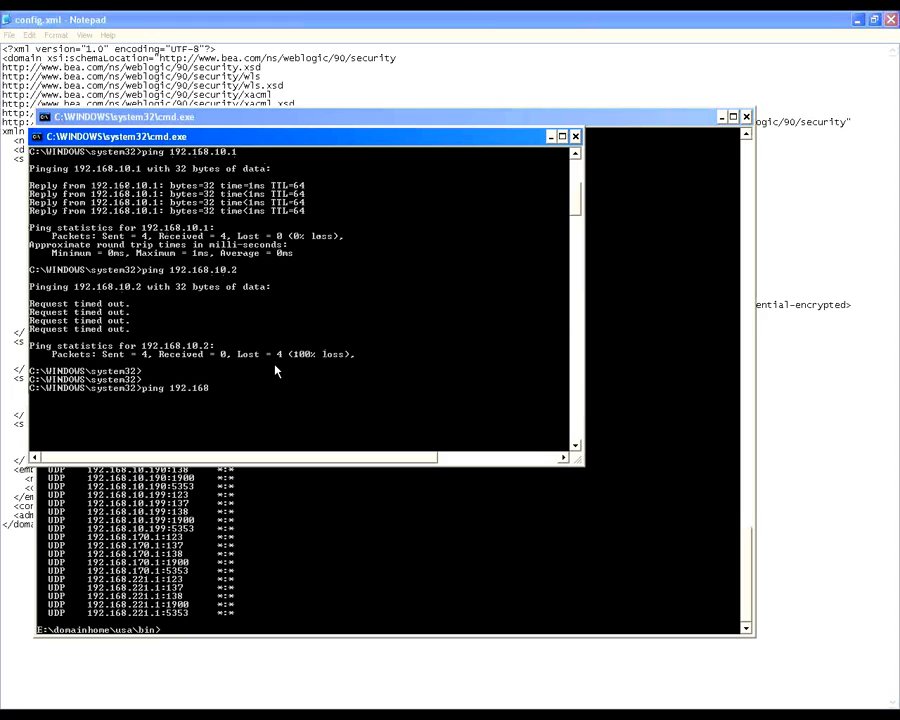
Step: Complete the pending ping command with the address 192.168.10.190, checking config.xml in between, and run it
type(".")
key("alt+Tab")
key("Tab")
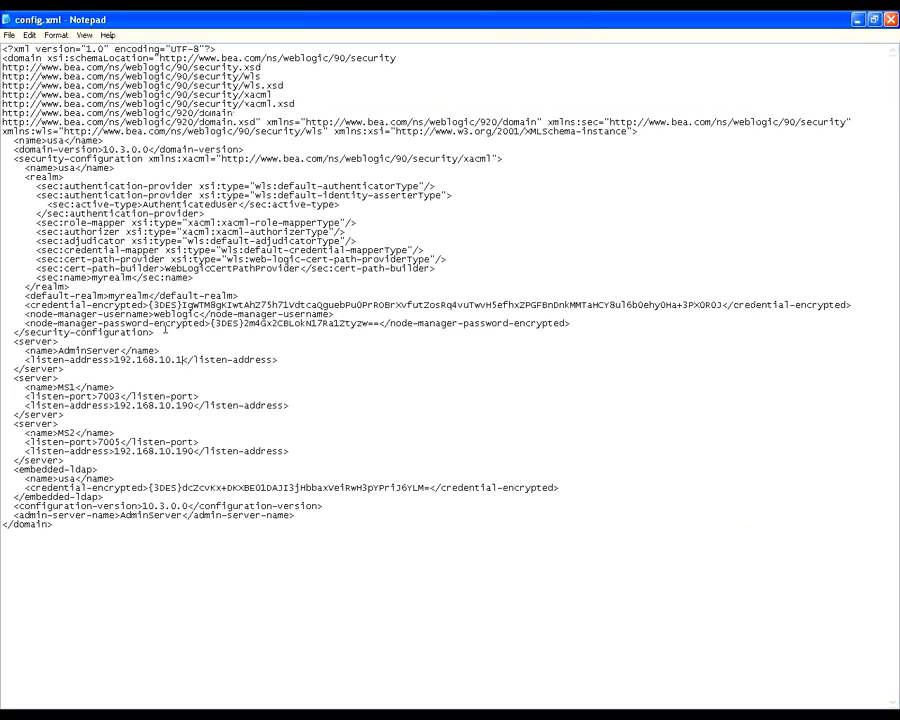
key("alt+Tab")
type("10.190")
key("Return")
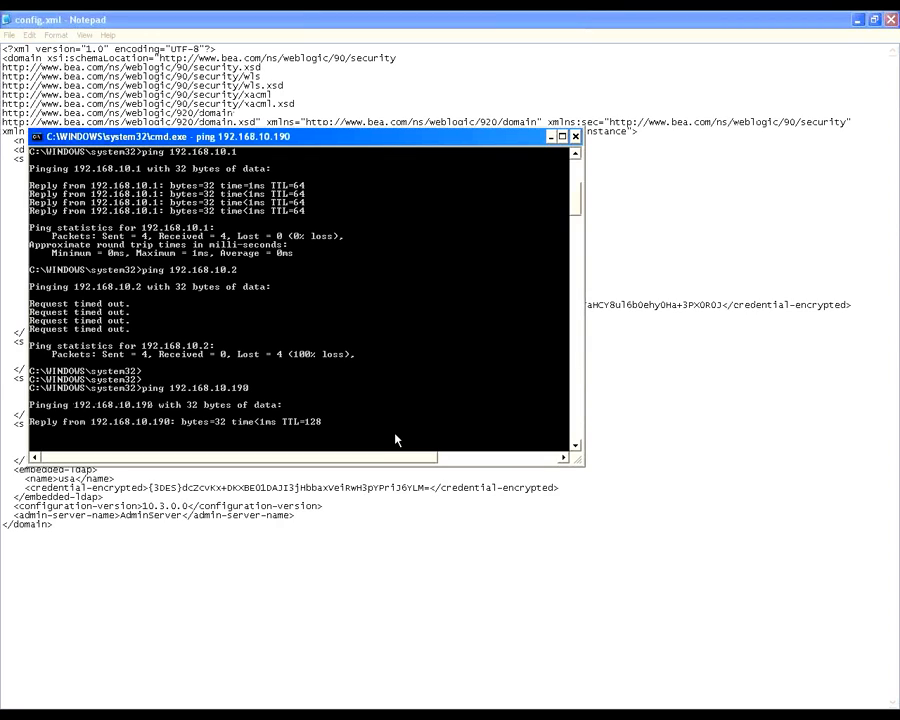
Step: Set AdminServer's listen address to 192.168.10.190 in config.xml and close the file
key("alt+Tab")
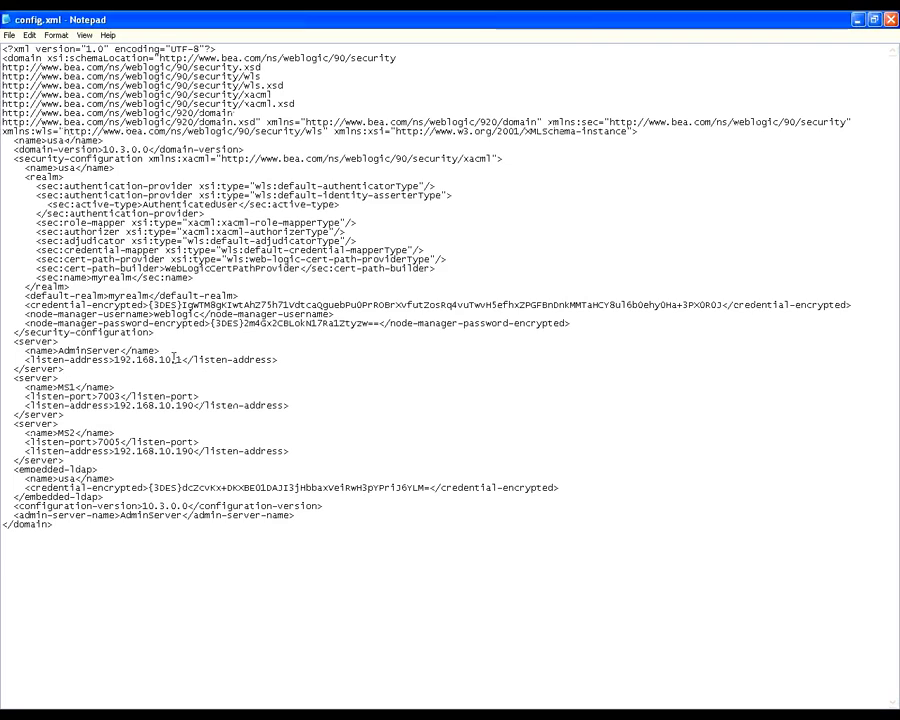
left_click(182, 359)
type("90")
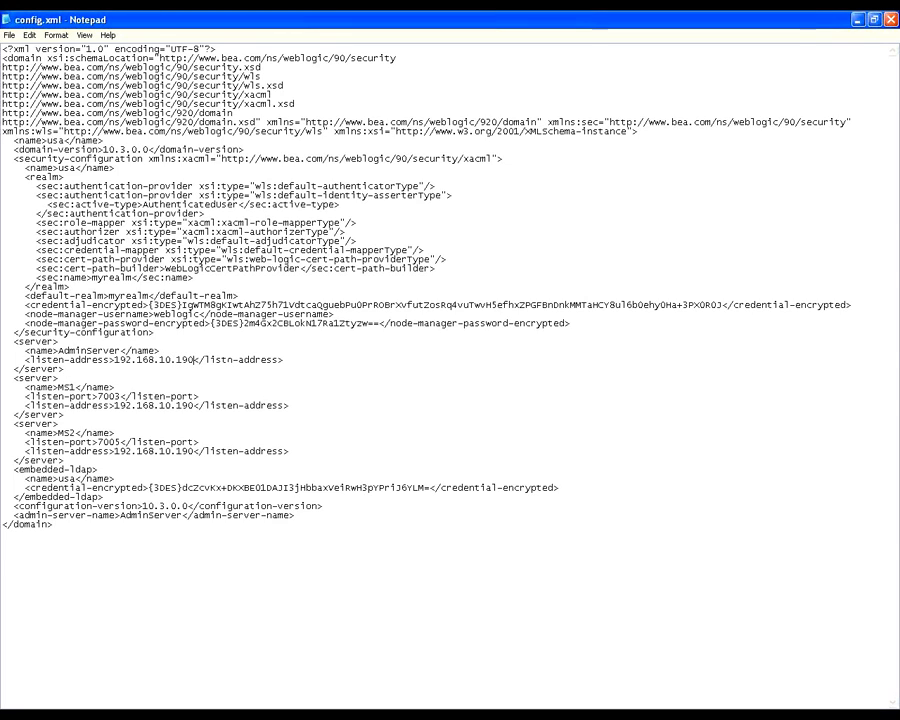
key("Left")
key("Left")
key("Left")
left_click(5, 19)
left_click(26, 110)
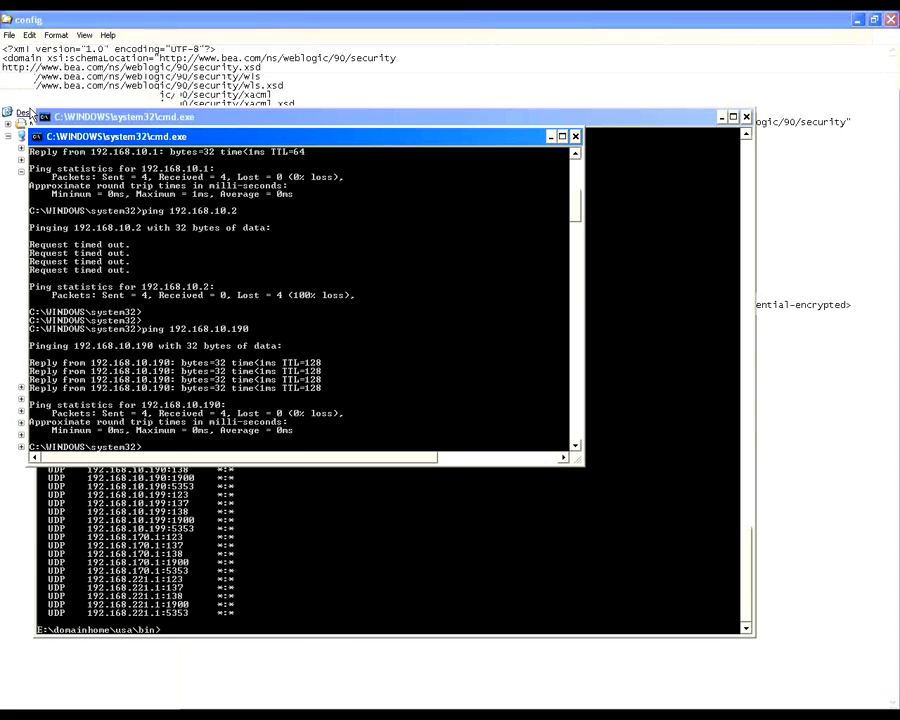
Step: Minimize the ping window and switch to the Command Prompt at E:\domainhome\usa\bin
left_click(553, 136)
key("alt+Tab")
key("alt+Tab")
key("alt+Tab")
key("alt+Tab")
key("alt+Tab")
key("alt+Tab")
key("alt+Tab")
key("alt+Tab")
key("alt+Tab")
key("alt+Tab")
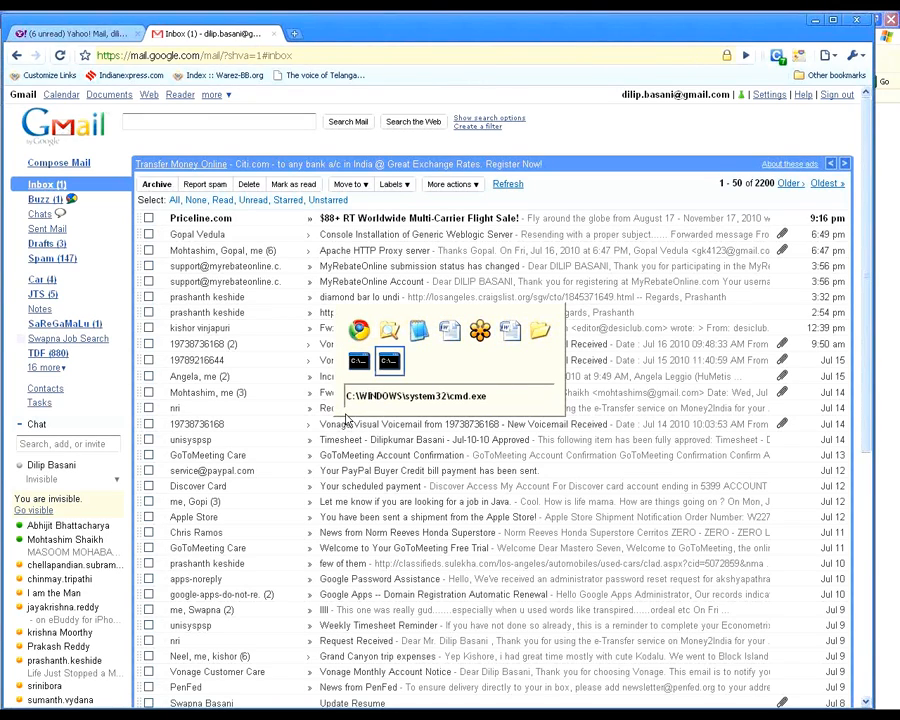
Step: Run startWebLogic.cmd from E:\domainhome\usa\bin to start the administration server
type("startWebLogic.cmd")
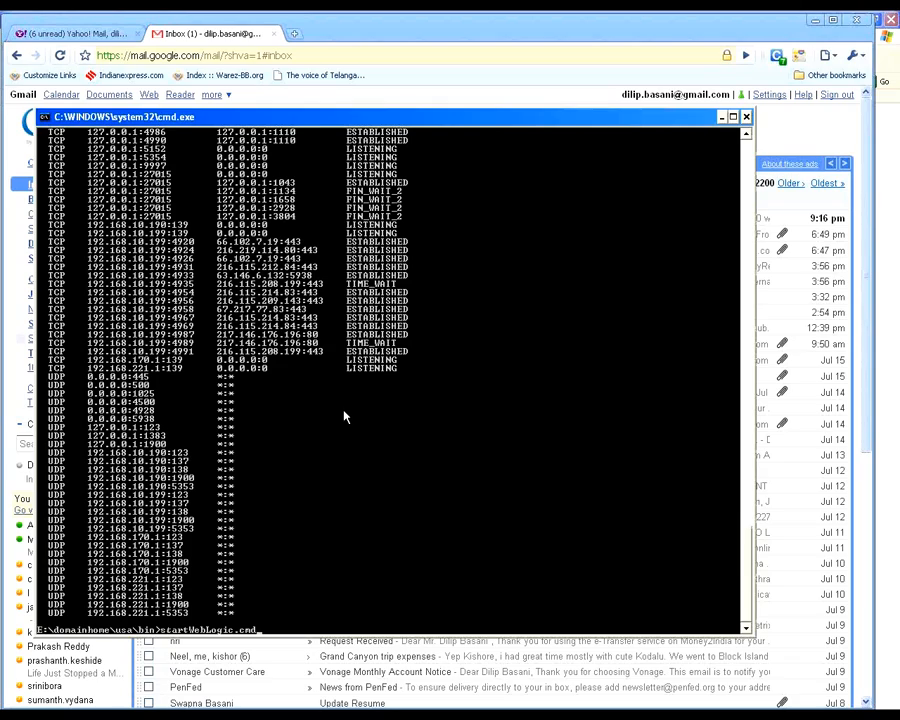
key("BackSpace")
key("BackSpace")
key("BackSpace")
key("BackSpace")
key("BackSpace")
key("BackSpace")
key("BackSpace")
key("BackSpace")
key("BackSpace")
key("BackSpace")
key("BackSpace")
key("BackSpace")
key("BackSpace")
key("BackSpace")
key("BackSpace")
key("BackSpace")
key("BackSpace")
key("Up")
key("Up")
key("Up")
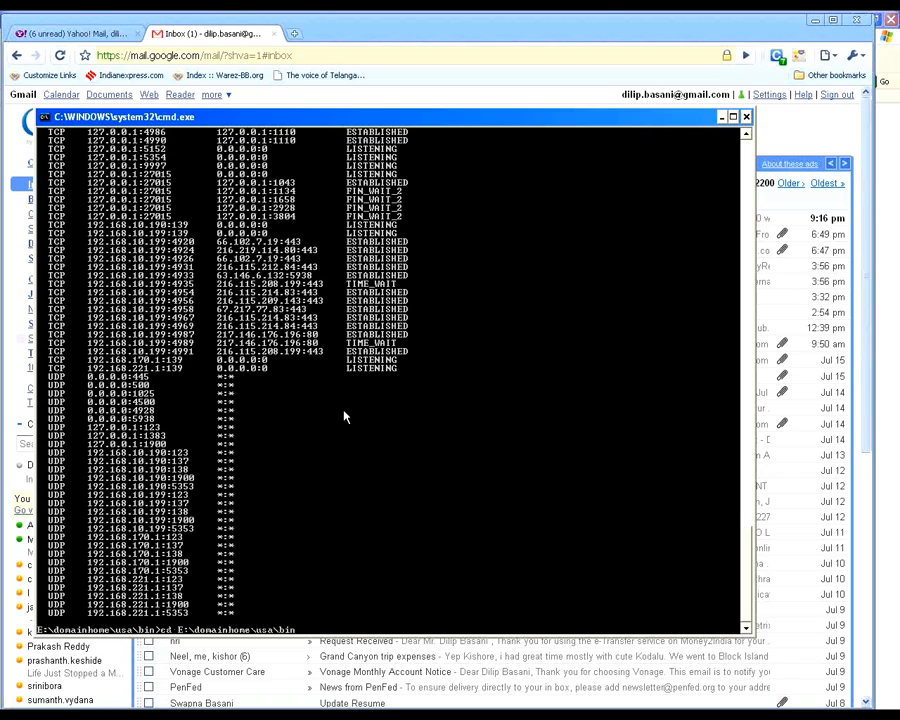
key("Down")
key("Down")
key("Return")
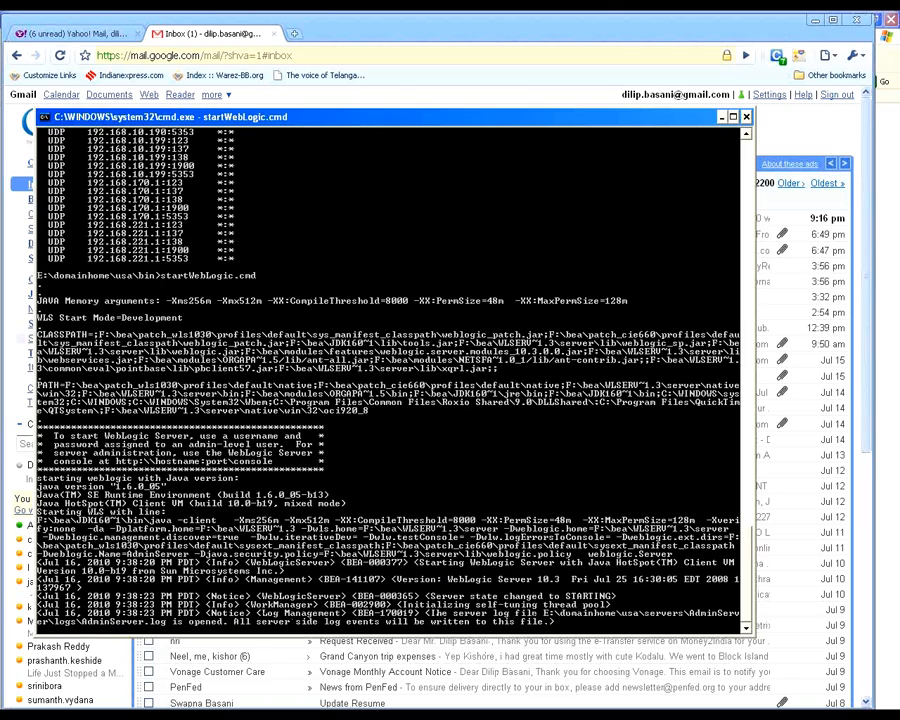
Step: Open Task Manager, sort the processes by image name and locate java.exe
right_click(720, 716)
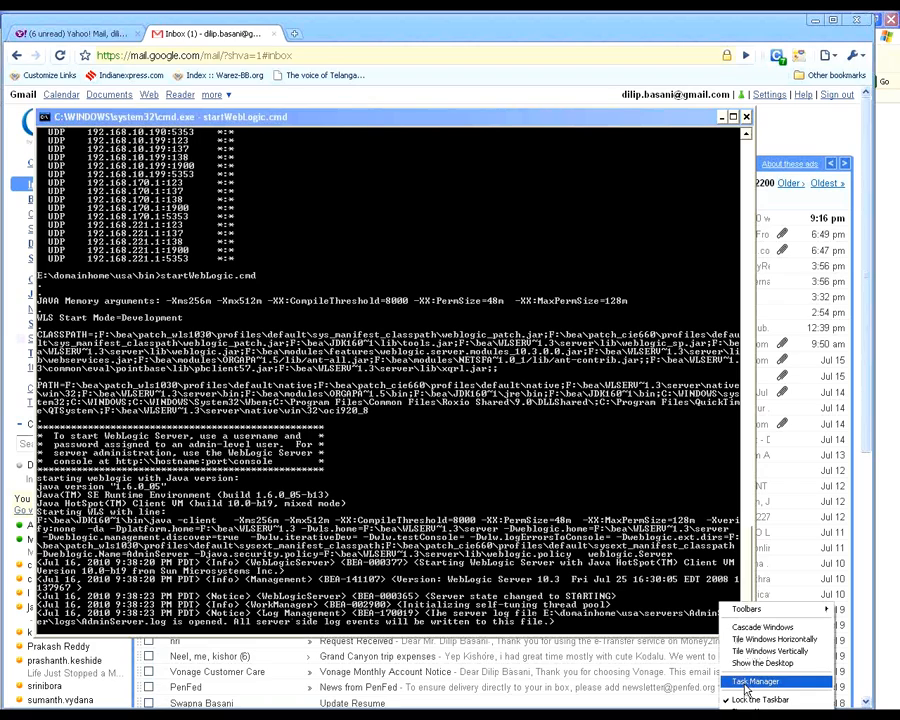
left_click(742, 684)
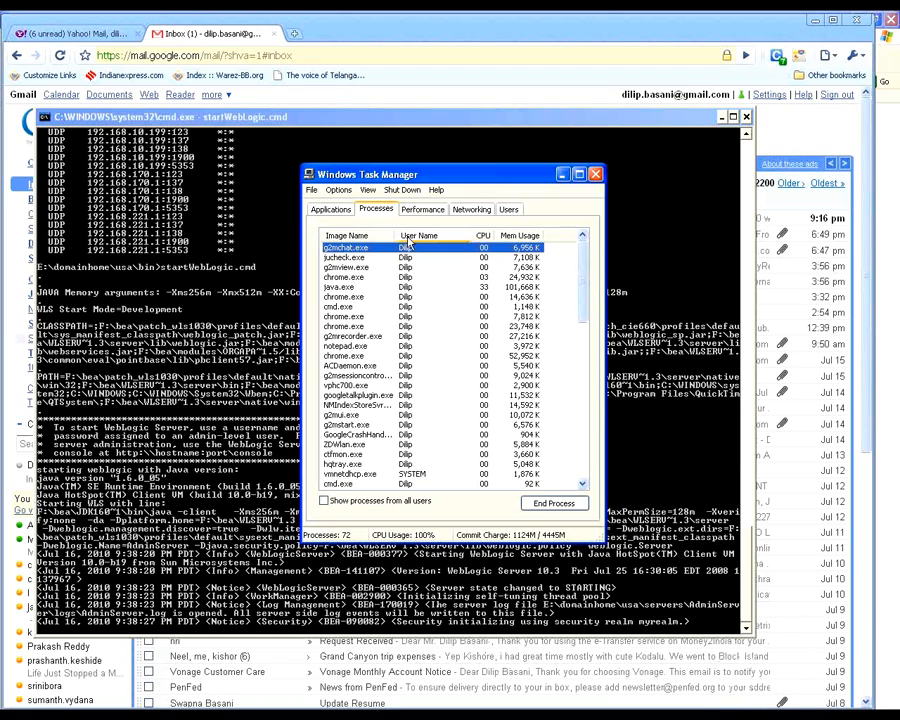
left_click(350, 236)
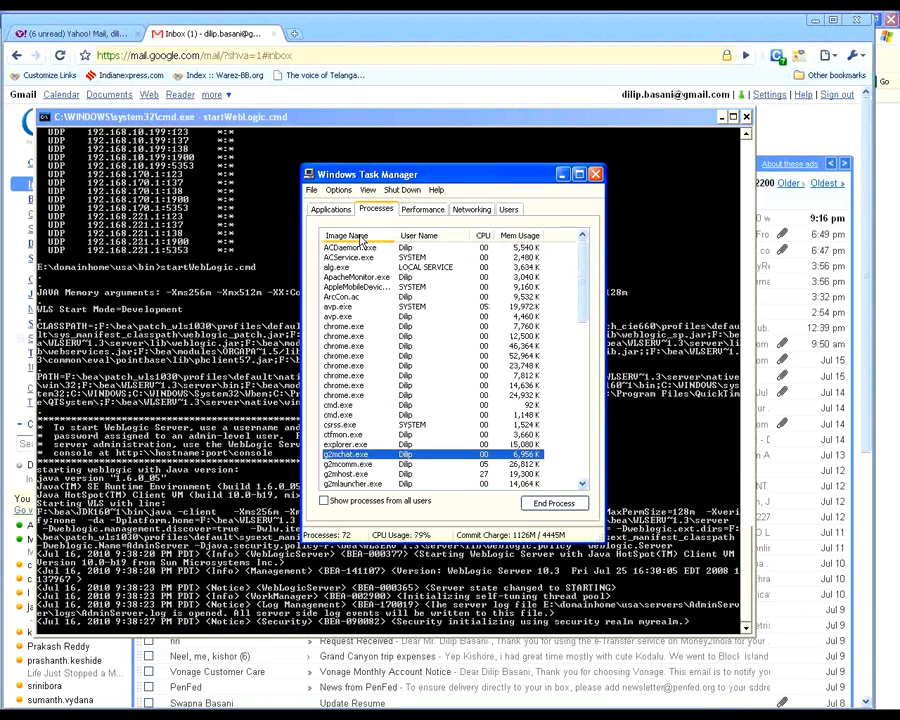
scroll(468, 427, "down", 3)
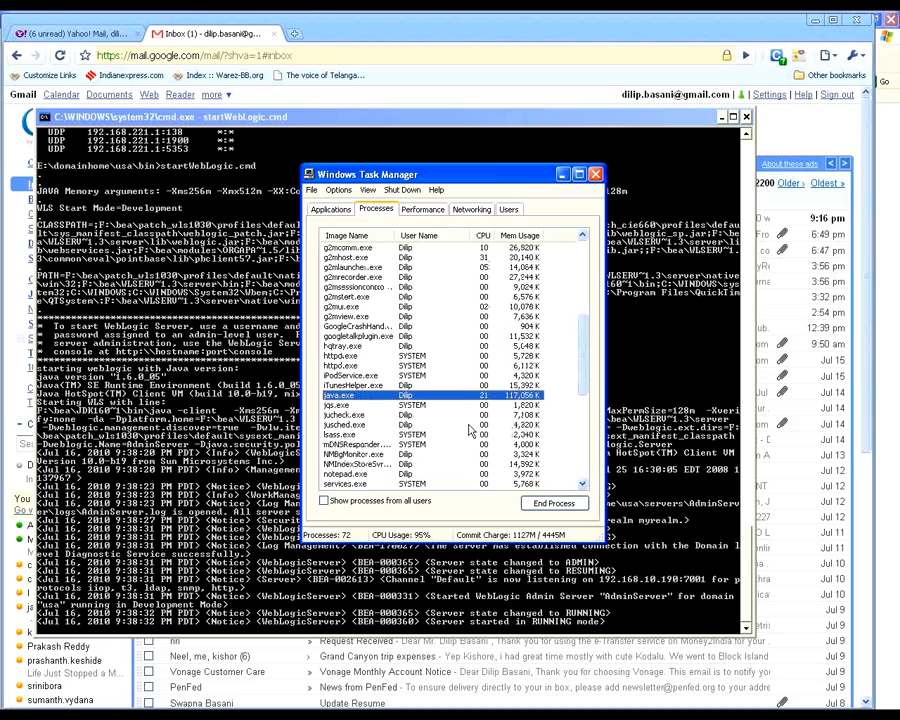
scroll(468, 428, "down", 1)
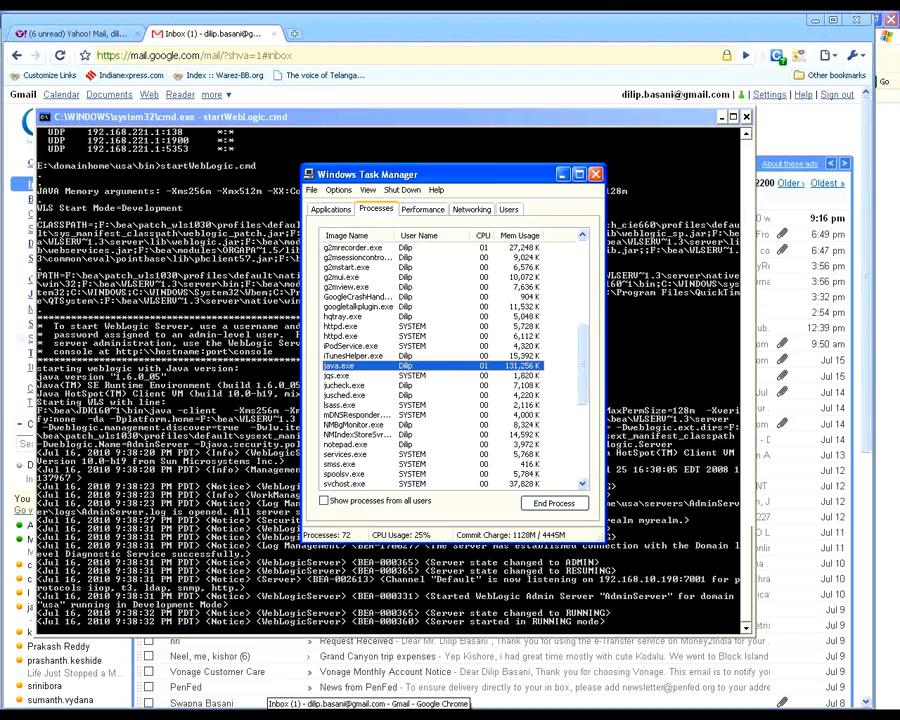
Step: Copy the folder path E:\domainhome\usa\config from Explorer and switch to Web Logic Notes.doc in Word
left_click(210, 678)
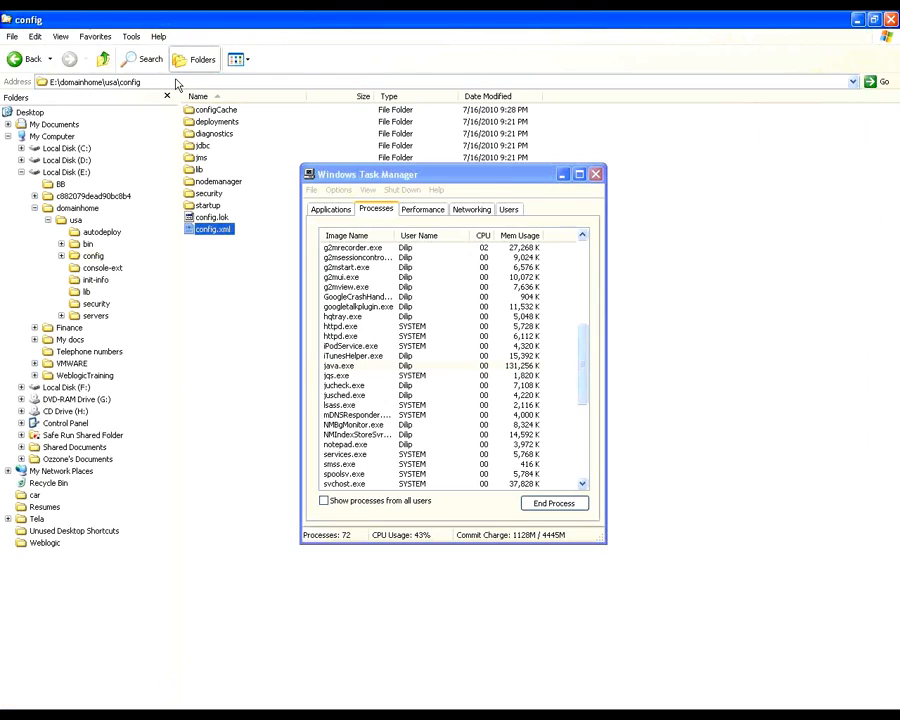
left_click(124, 82)
right_click(124, 86)
left_click(144, 121)
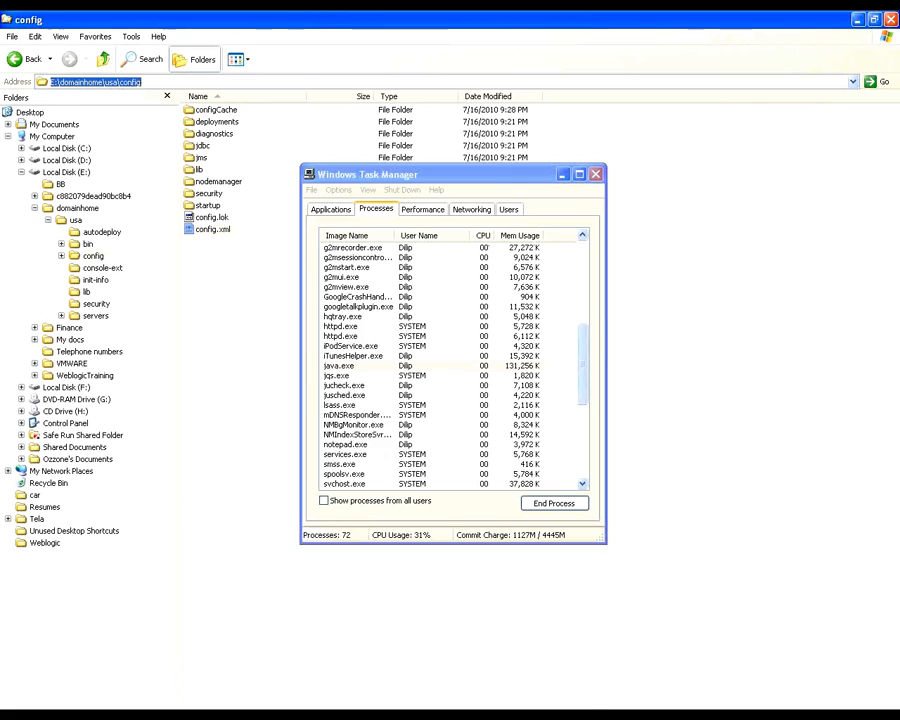
left_click(503, 705)
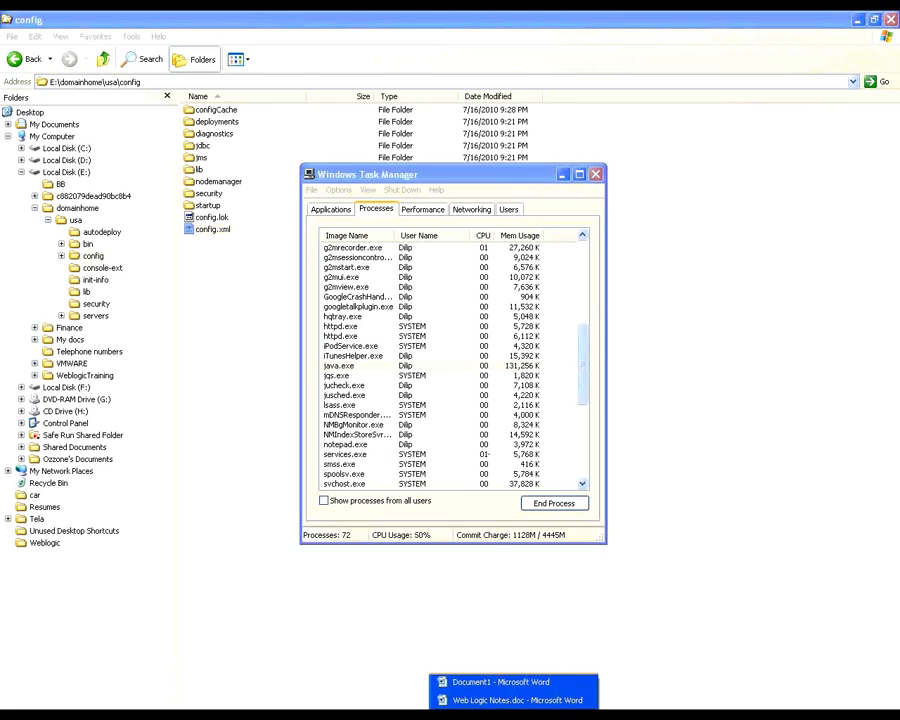
left_click(517, 700)
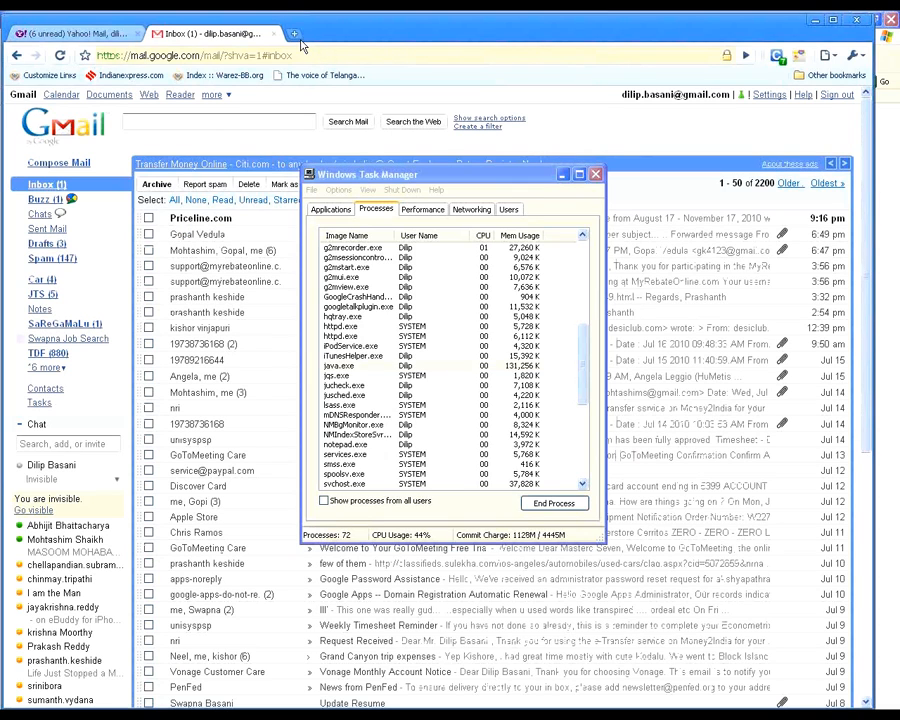
Step: Open a new tab in Chrome and begin the web address with http:\\loca
left_click(296, 35)
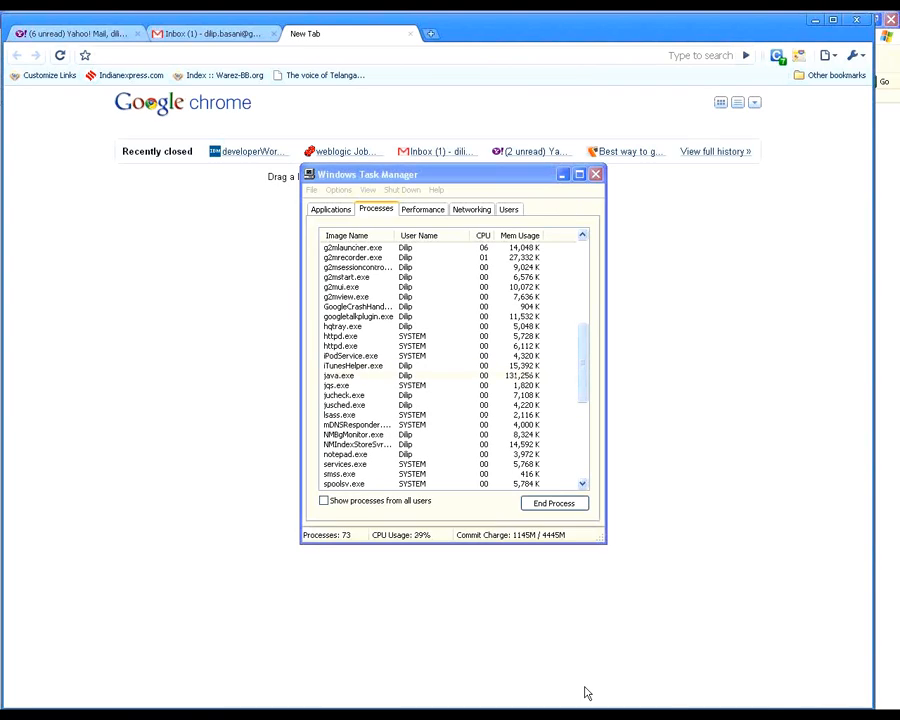
left_click(615, 714)
left_click(615, 714)
left_click(490, 714)
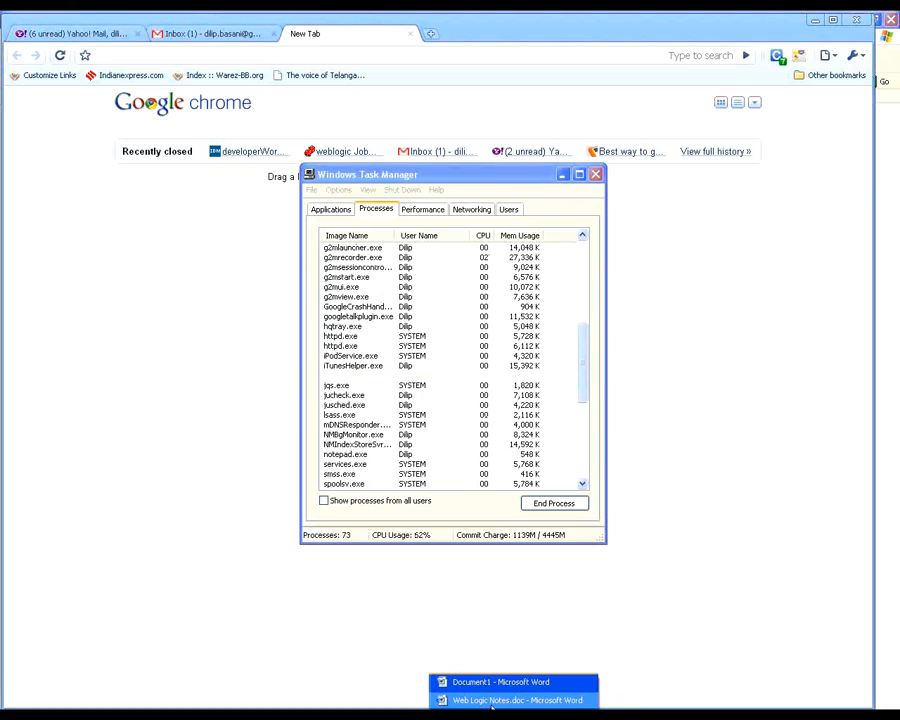
left_click(209, 55)
type("http:")
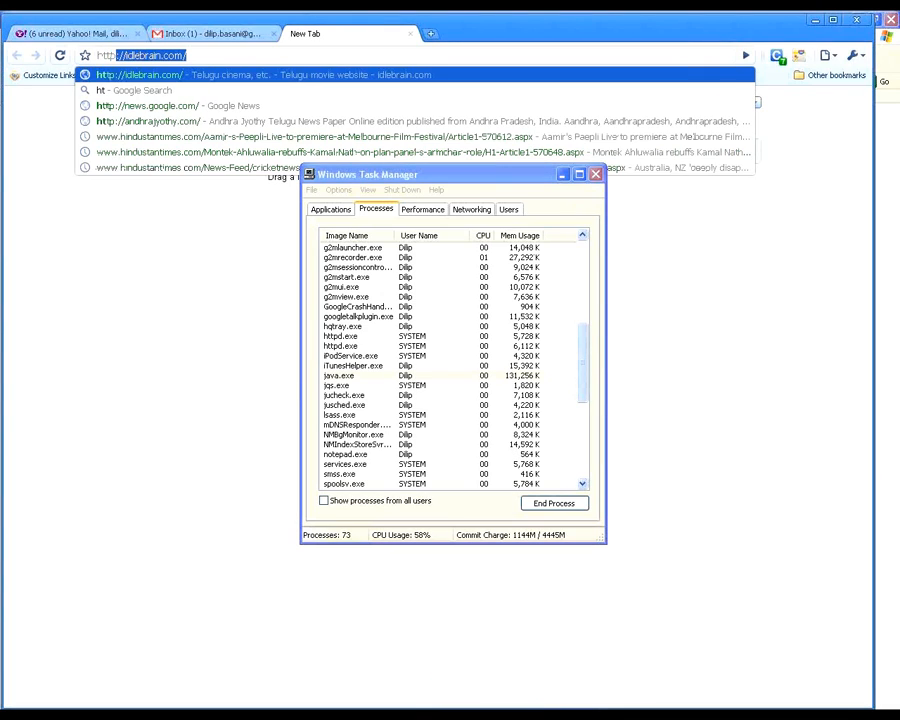
type("\\\\l")
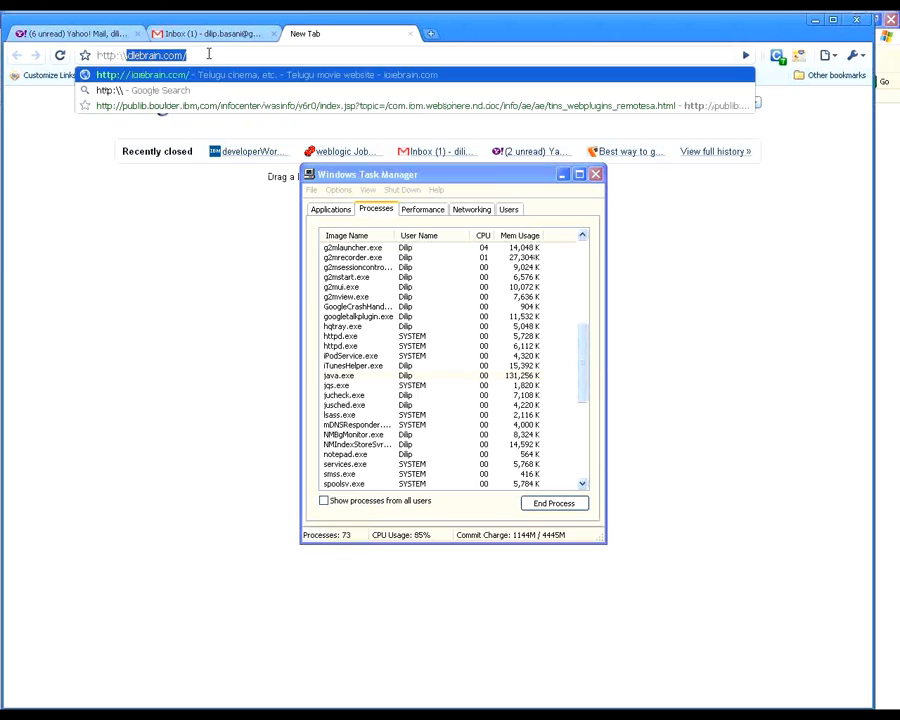
type("o")
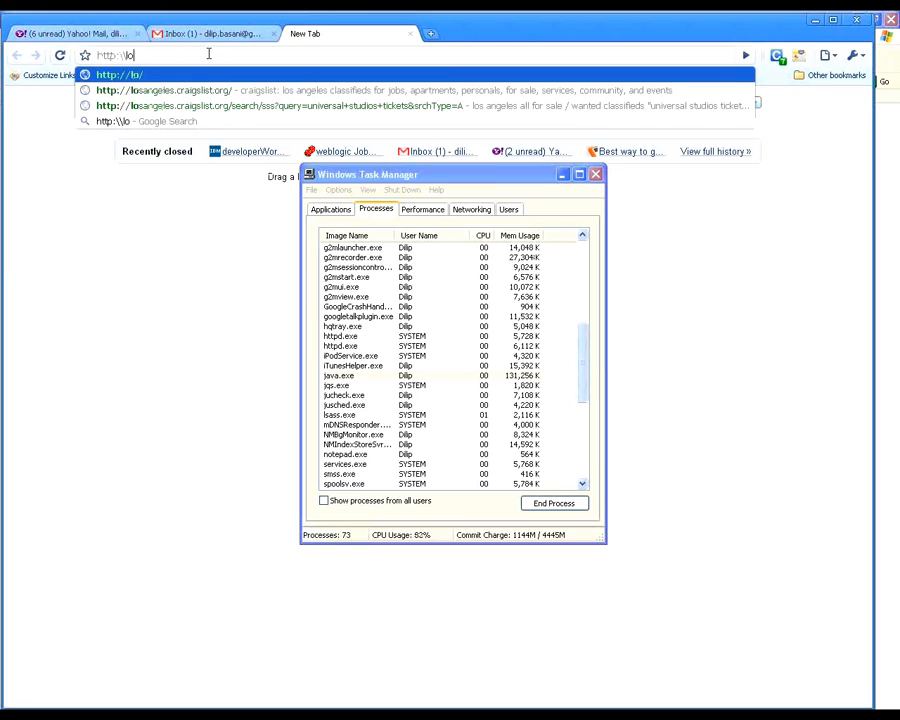
type("ca")
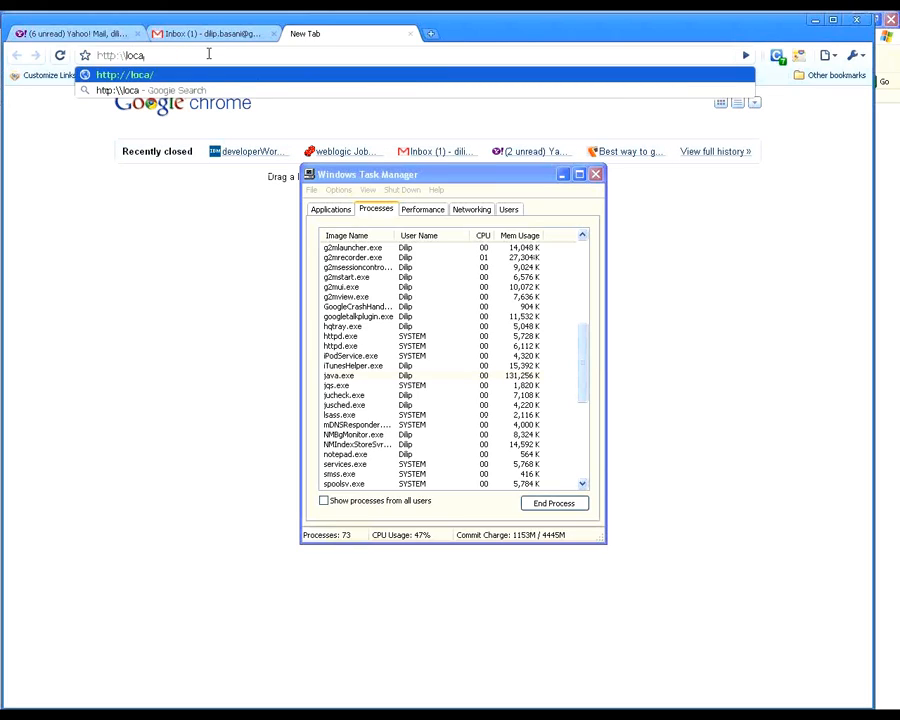
Step: Replace the host part of the web address with 192.168.10.190 and load the page
key("BackSpace")
key("BackSpace")
key("BackSpace")
key("BackSpace")
type("E:\\")
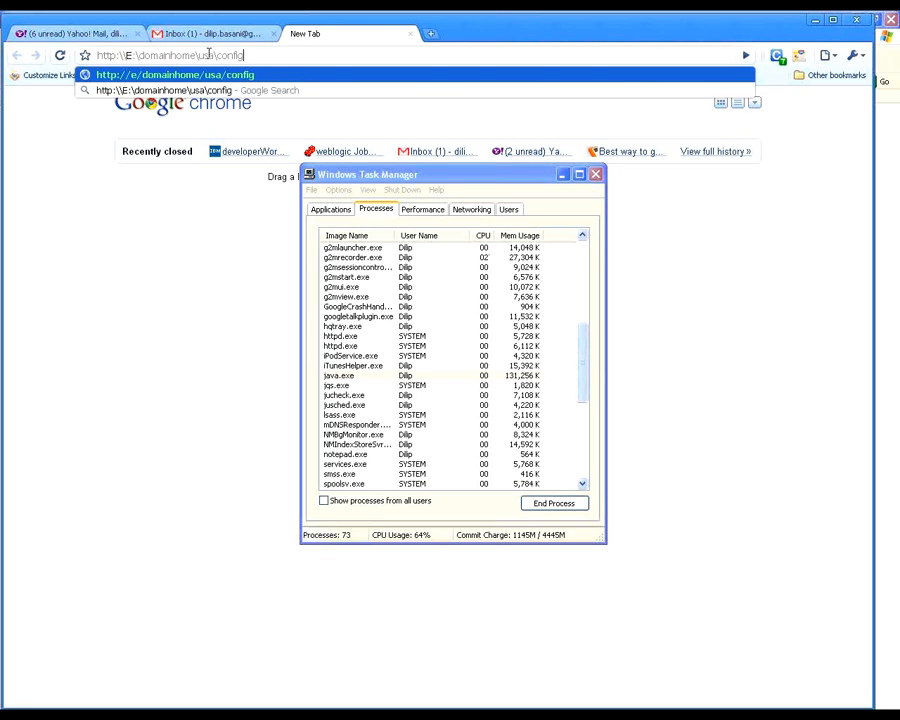
key("BackSpace")
key("BackSpace")
key("BackSpace")
key("BackSpace")
type("192.16")
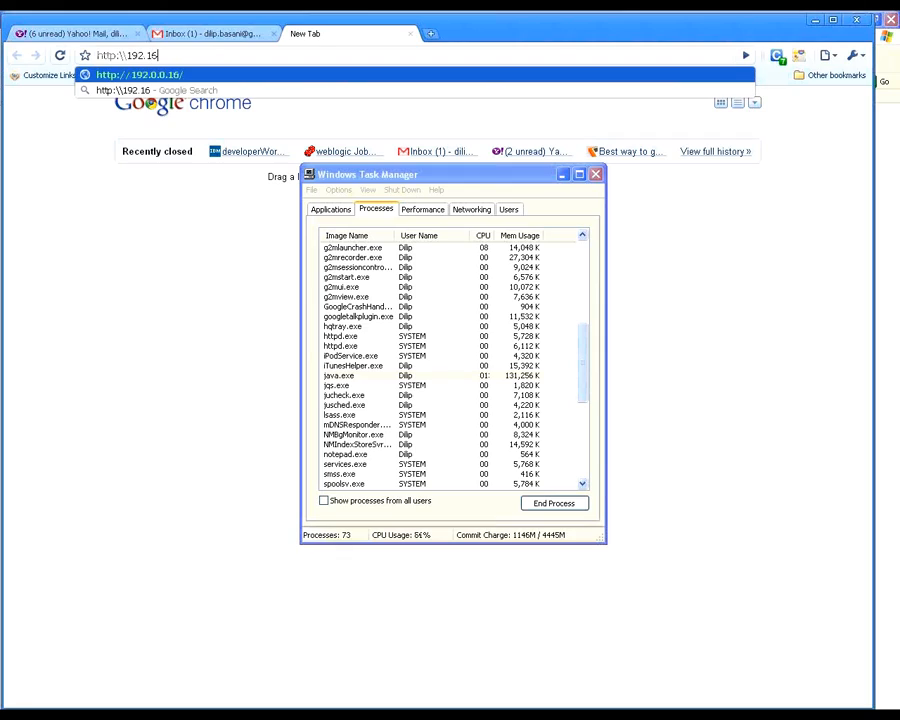
type("8.10.1")
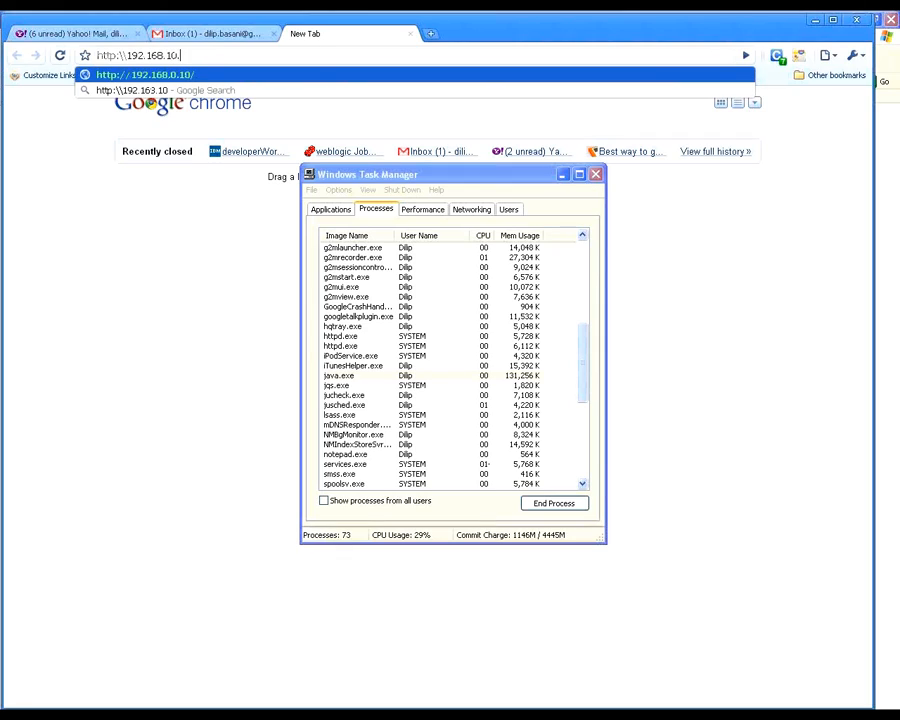
type("90")
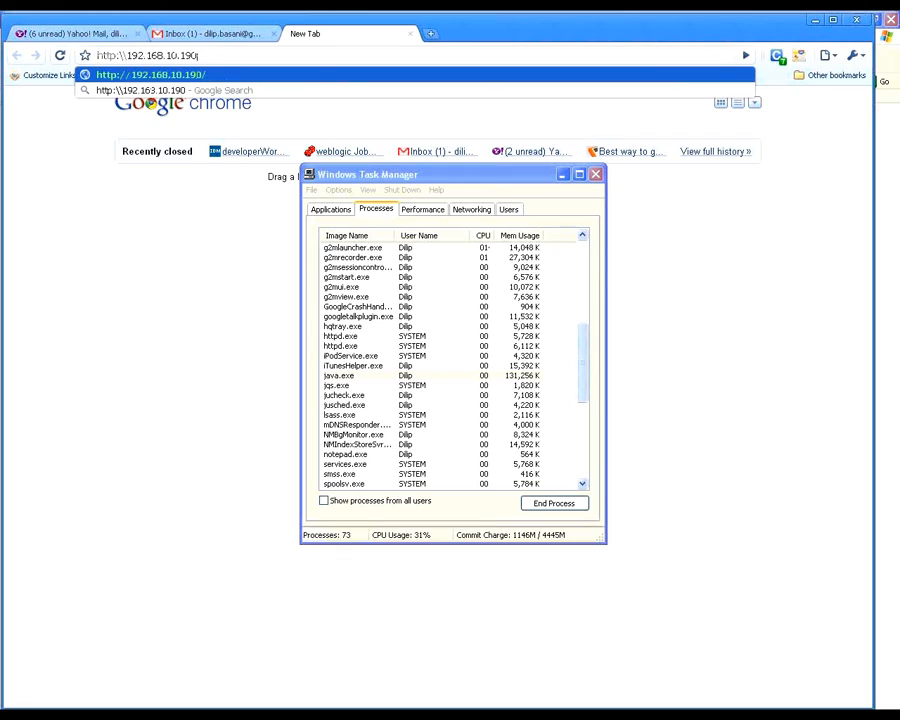
key("Return")
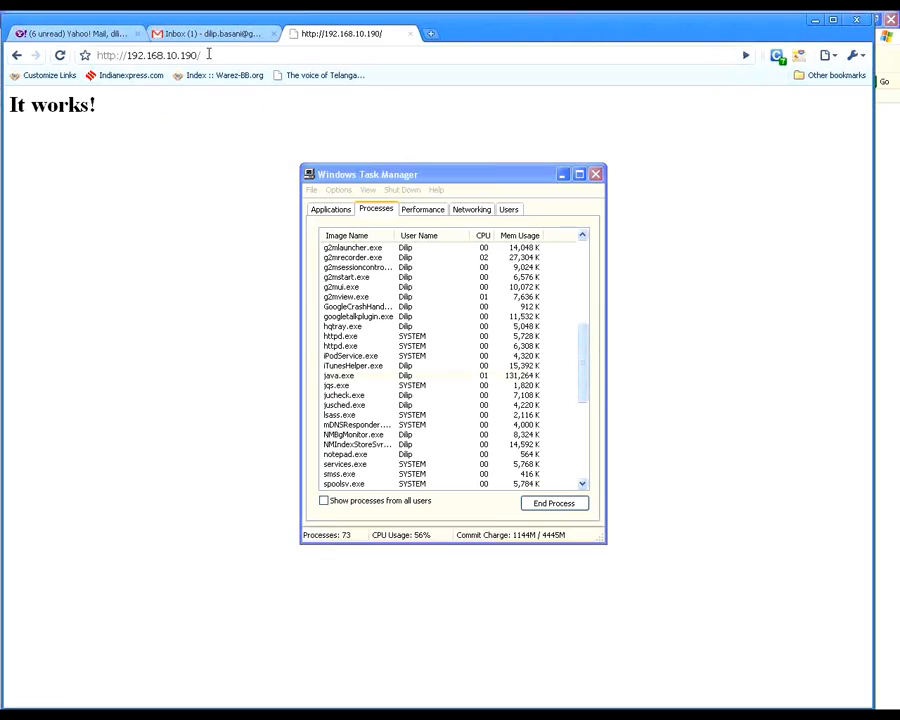
left_click(125, 55)
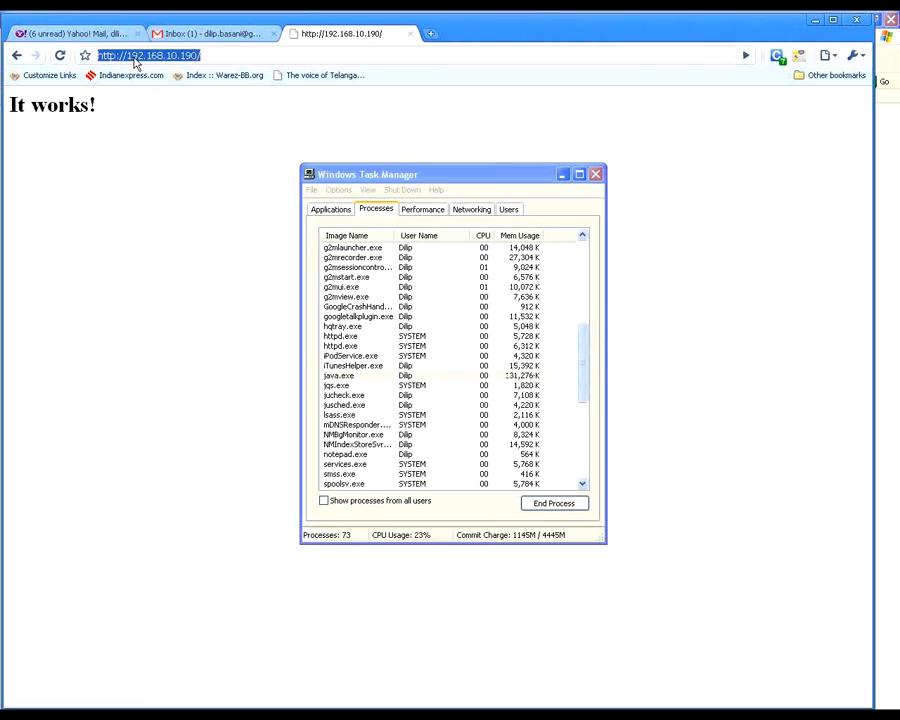
left_click(206, 54)
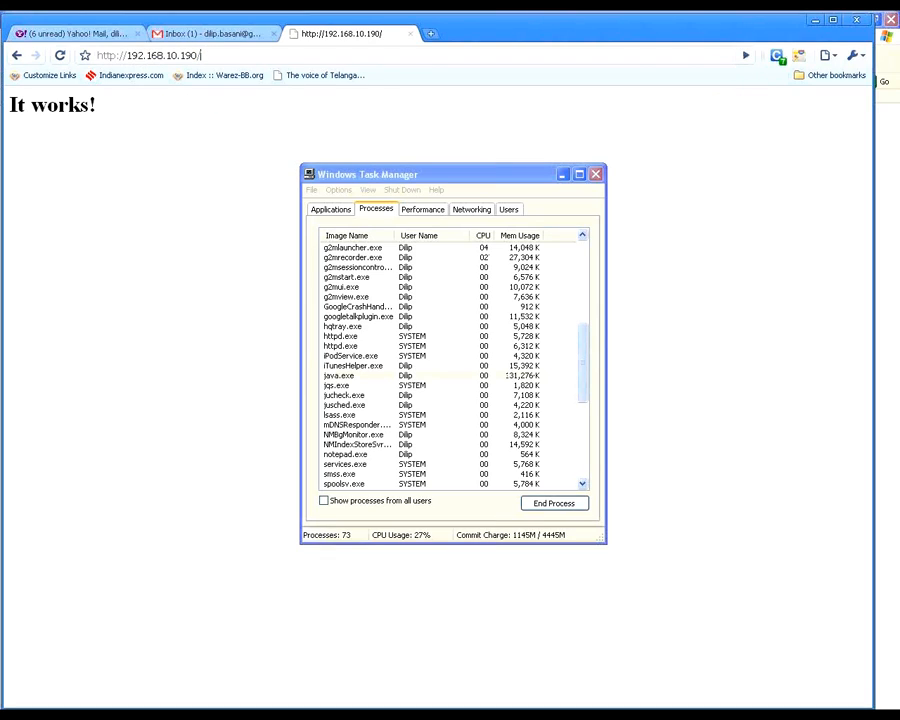
type("700")
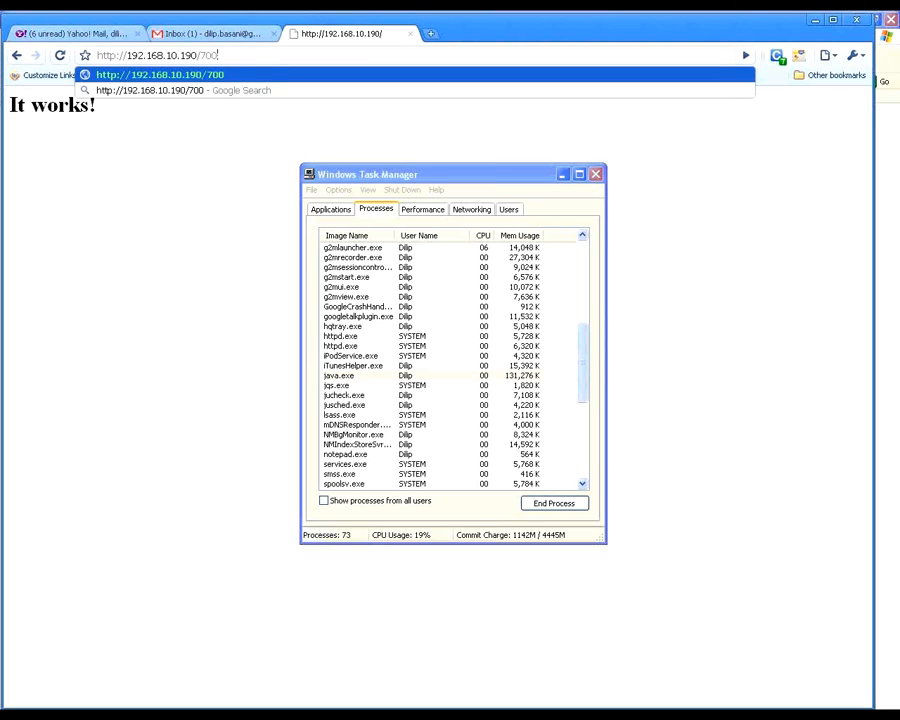
key("BackSpace")
key("BackSpace")
key("BackSpace")
key("BackSpace")
type(":")
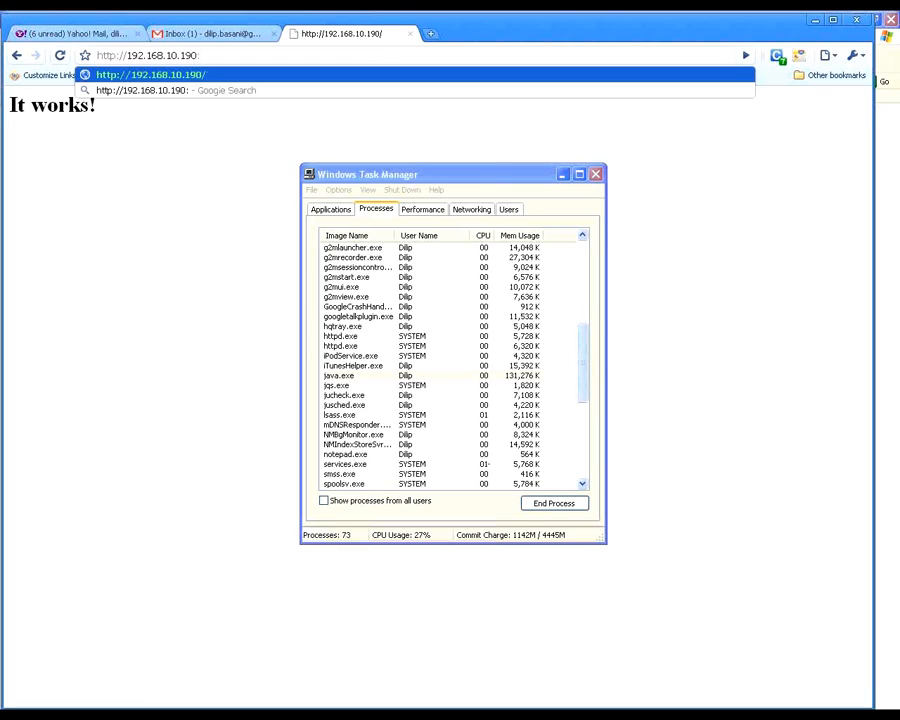
type("700")
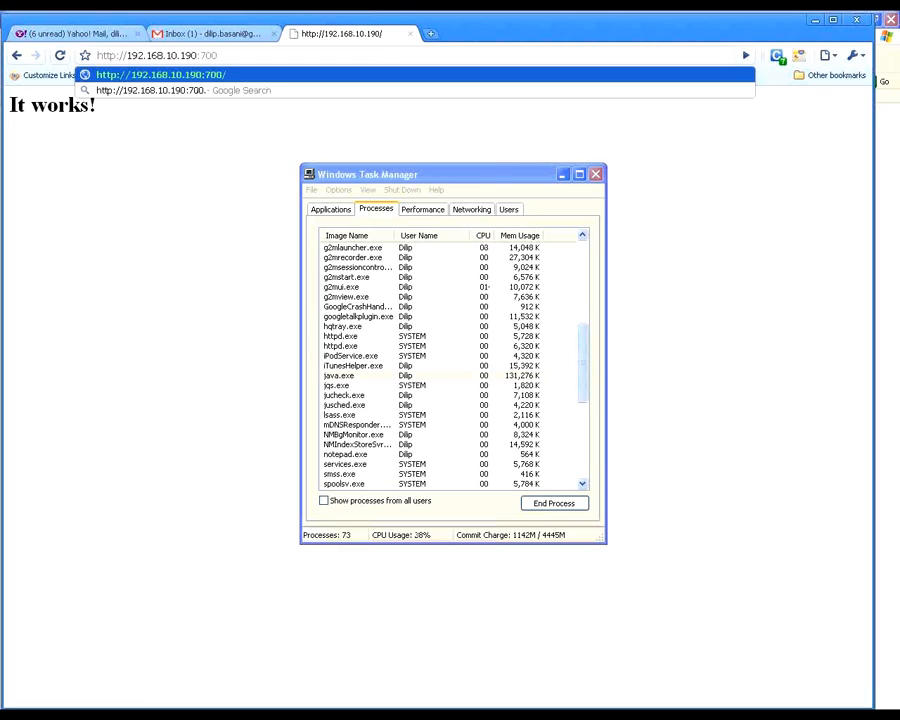
type("1/com")
type("sole")
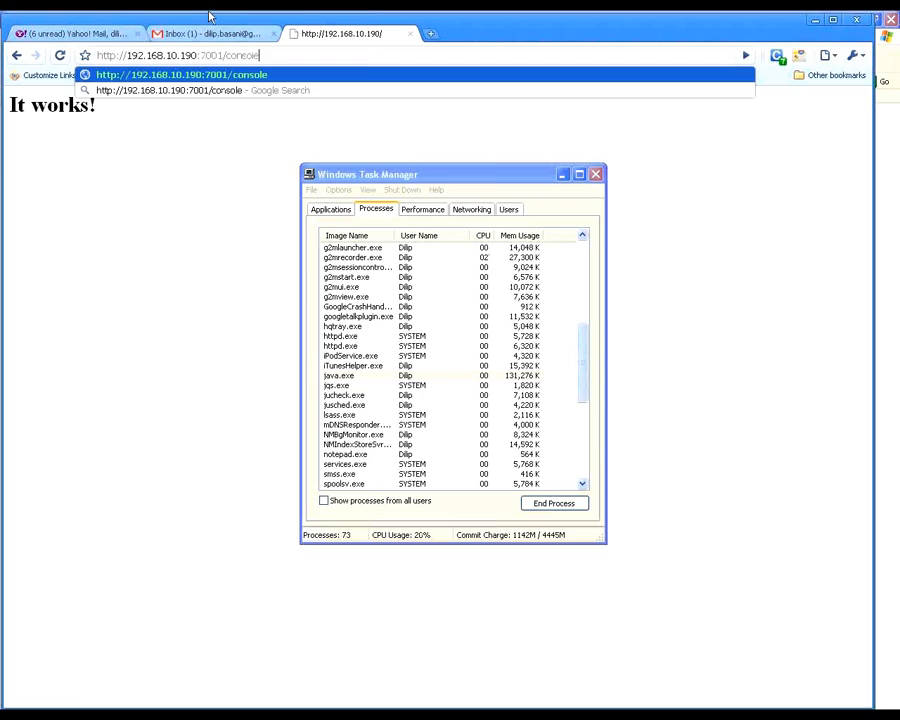
Step: Move the Task Manager window out of the way and load the WebLogic console address
left_click_drag(398, 169, 858, 709)
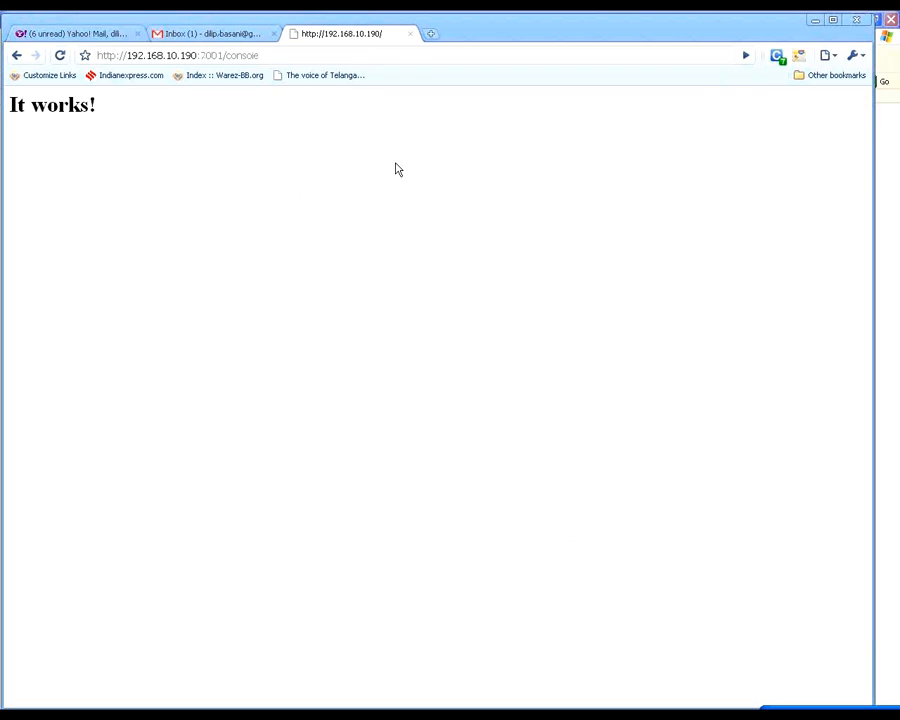
left_click(300, 57)
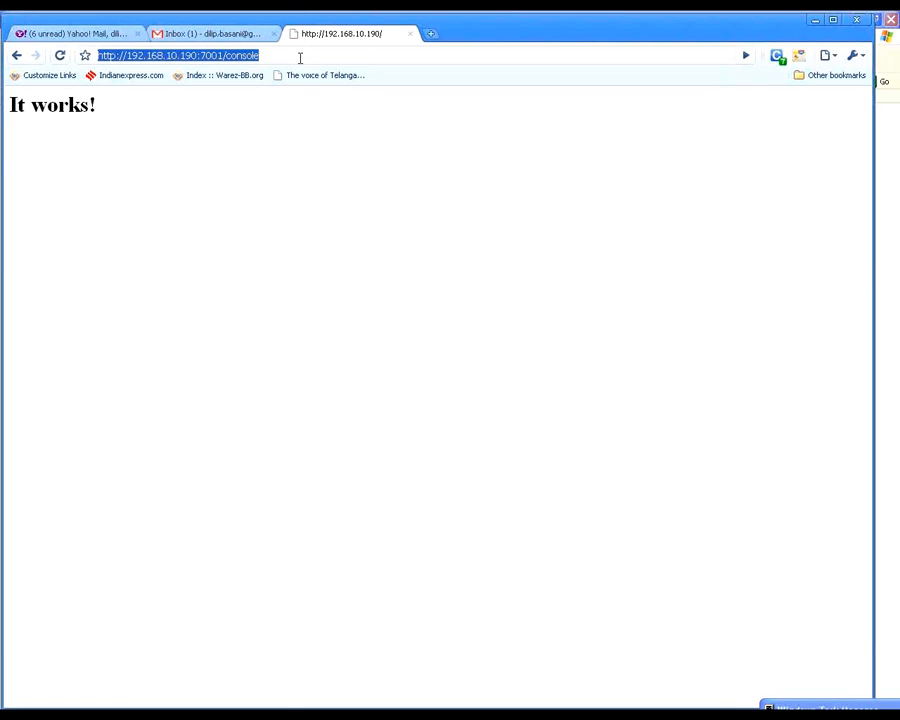
key("Return")
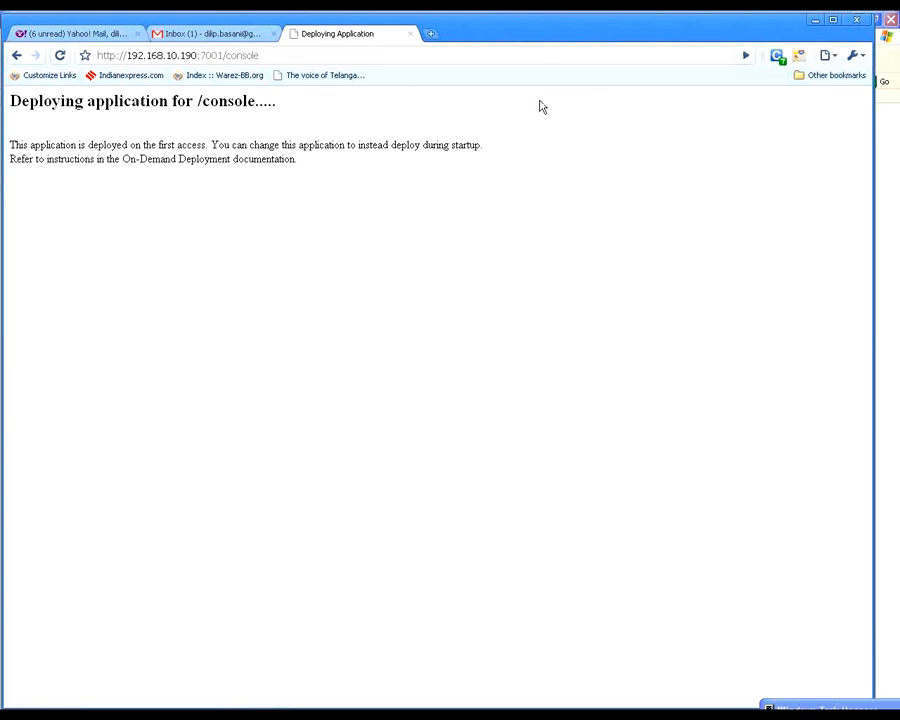
left_click_drag(150, 144, 228, 160)
left_click_drag(316, 150, 338, 169)
left_click(322, 132)
left_click(338, 169)
Step: Bookmark the console page as Weblogic Server Admin Console in the Weblogic folder
left_click(85, 57)
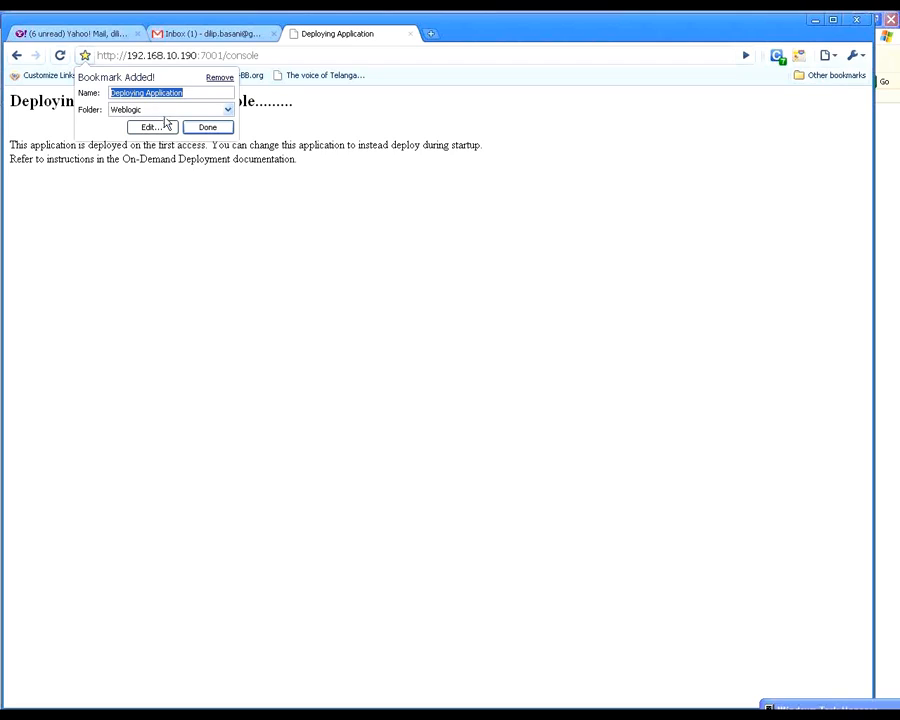
left_click(187, 91)
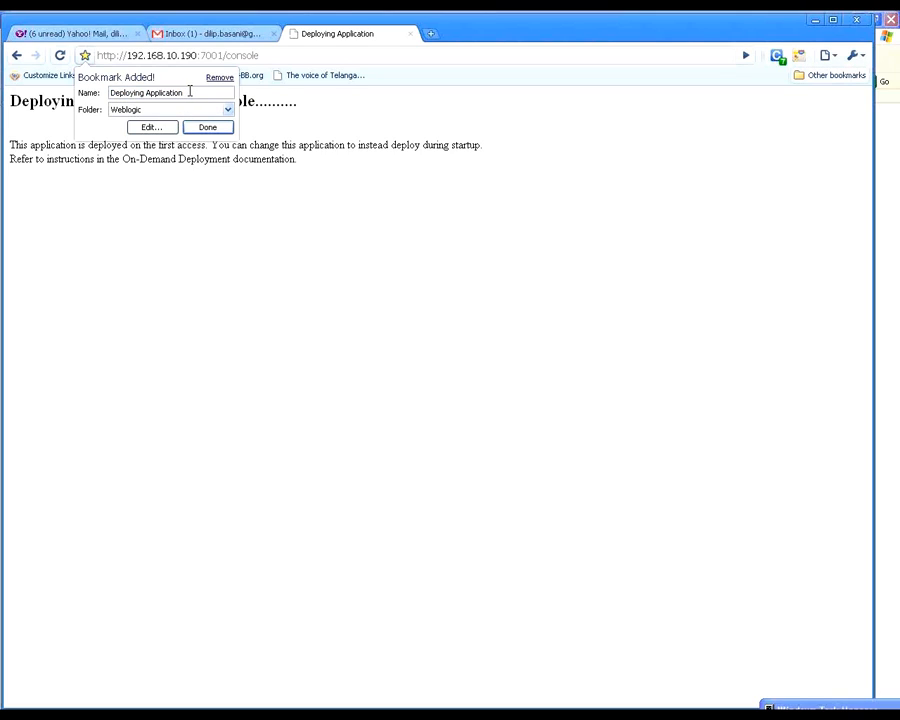
double_click(223, 93)
triple_click(223, 93)
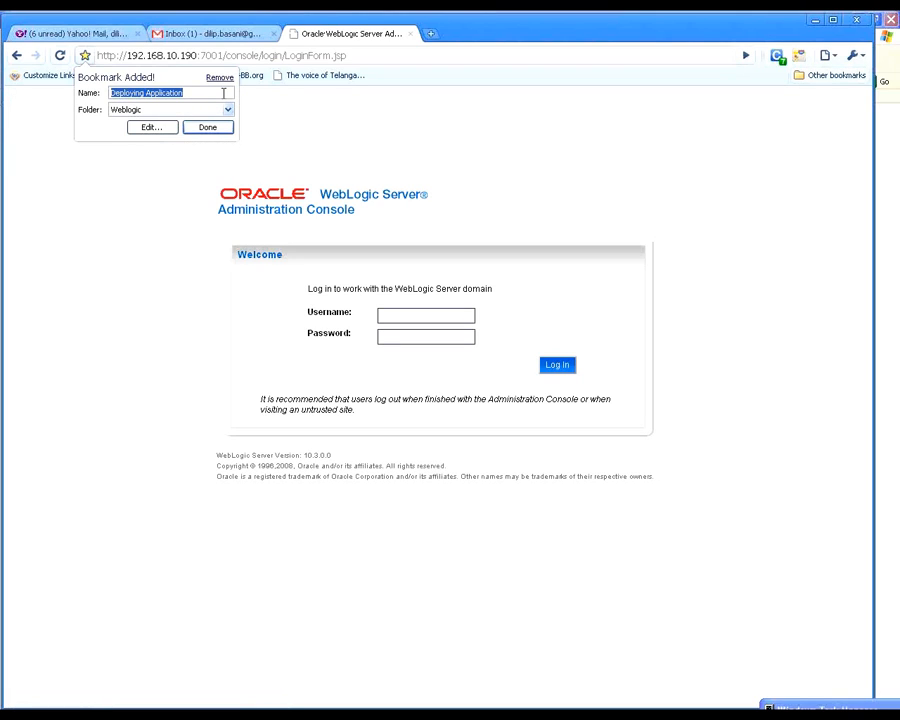
type("Weblogic C")
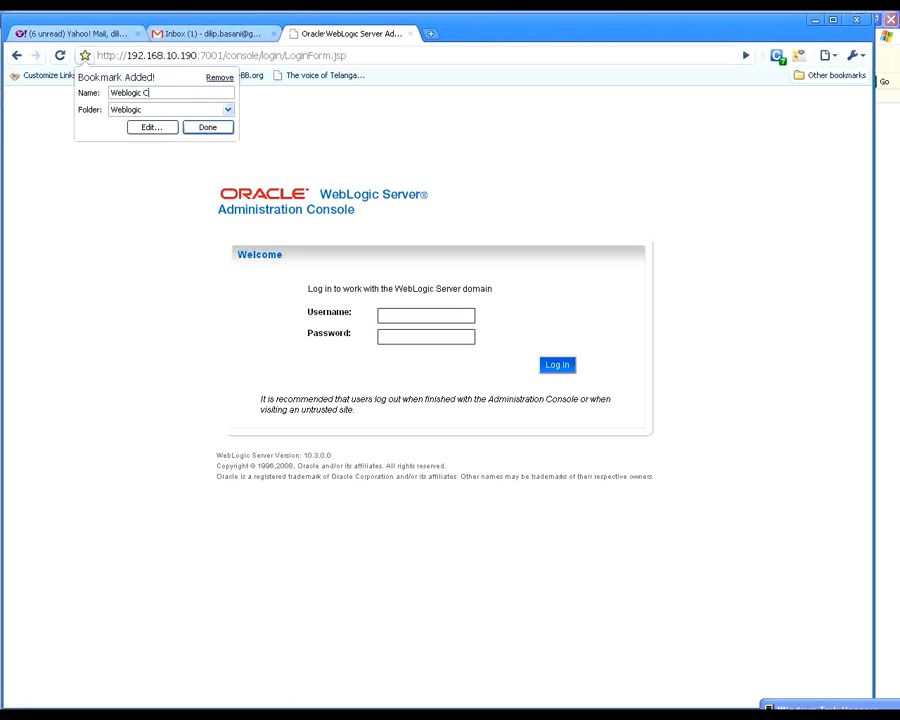
type("onso")
type("Server ")
type("Admin")
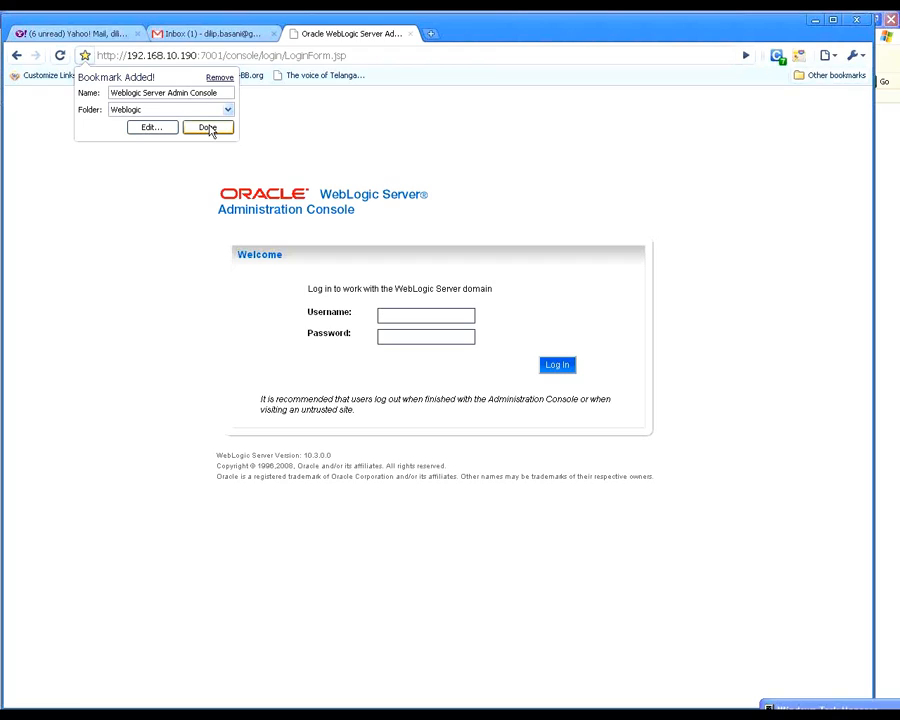
left_click(208, 128)
Step: Copy the console login page's full address and paste it below the existing entries in Weblogic-pass.txt in Notepad
left_click(213, 60)
key("ctrl+c")
right_click(216, 61)
left_click(257, 91)
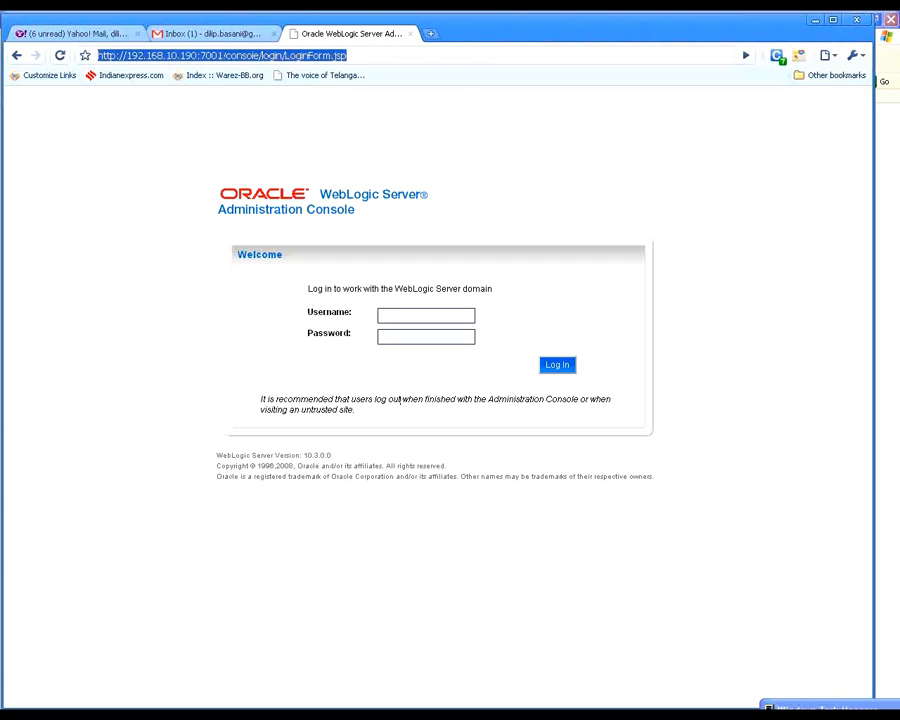
left_click(495, 716)
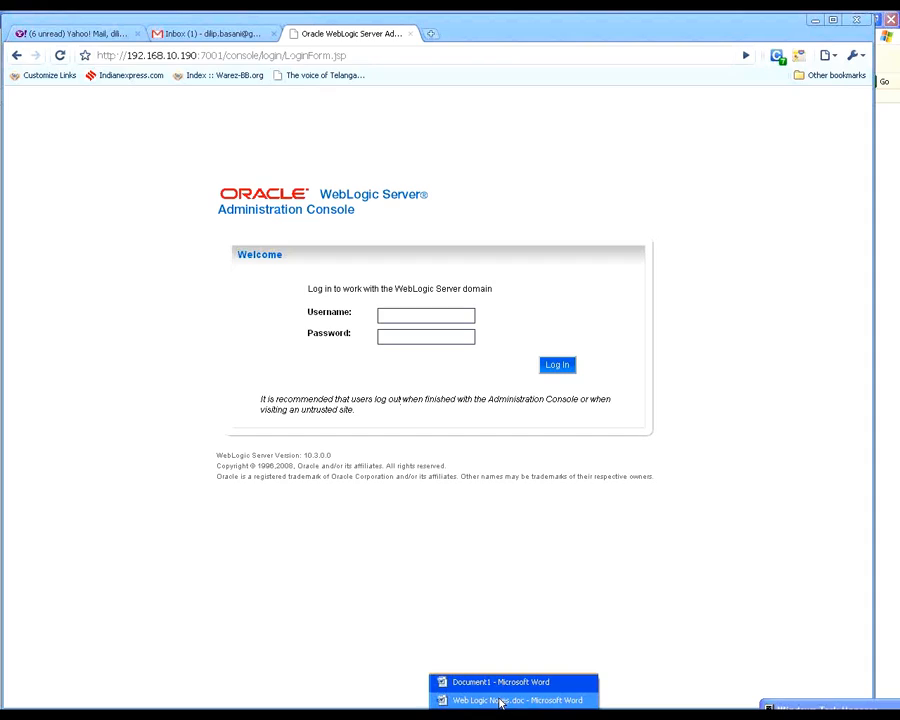
left_click(319, 712)
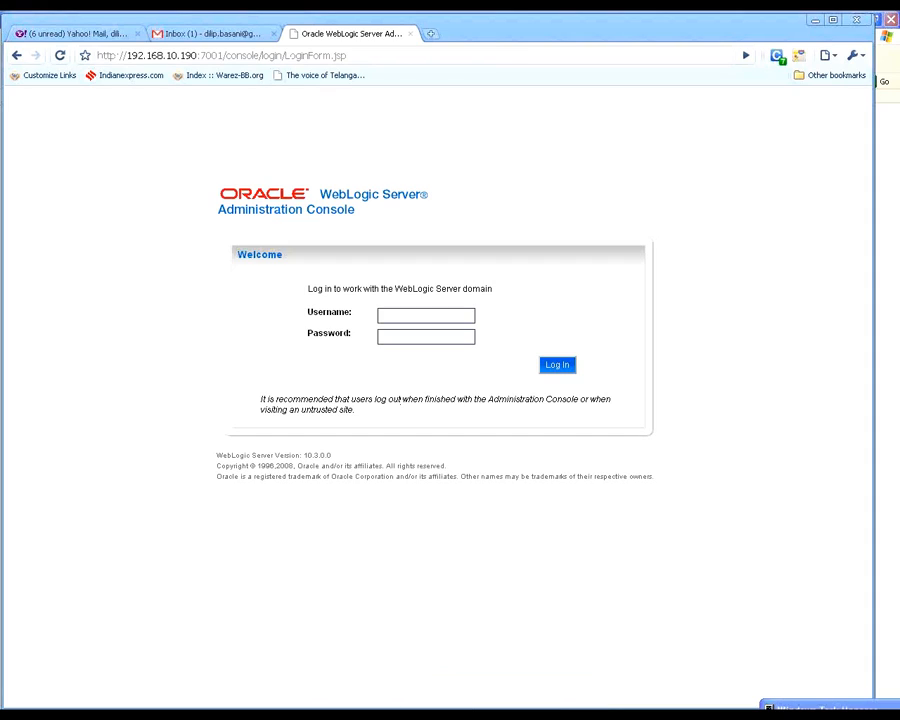
key("alt+Tab")
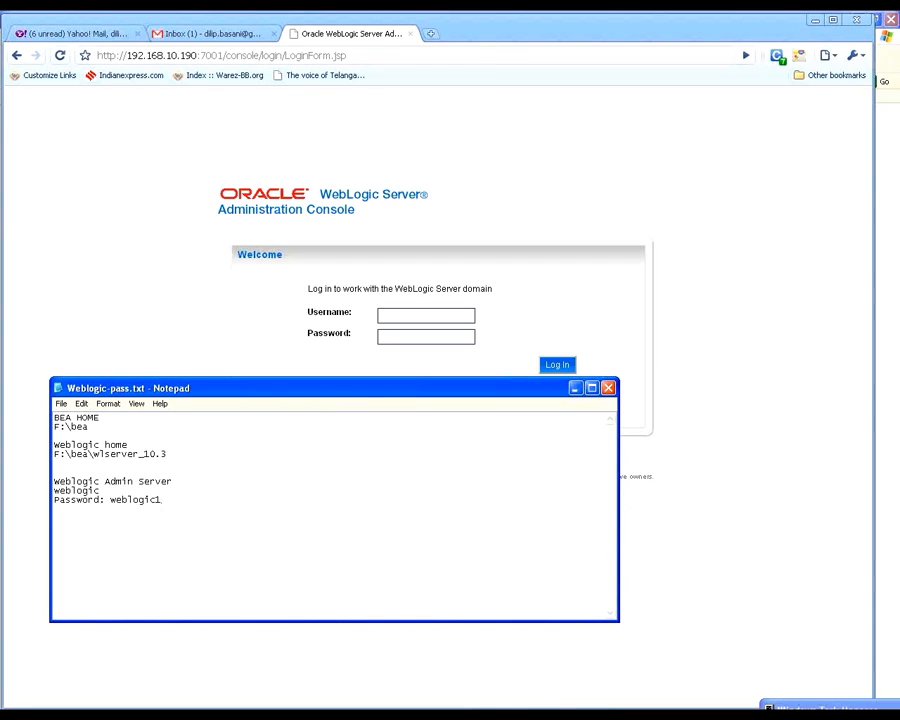
key("ctrl+v")
key("ctrl+a")
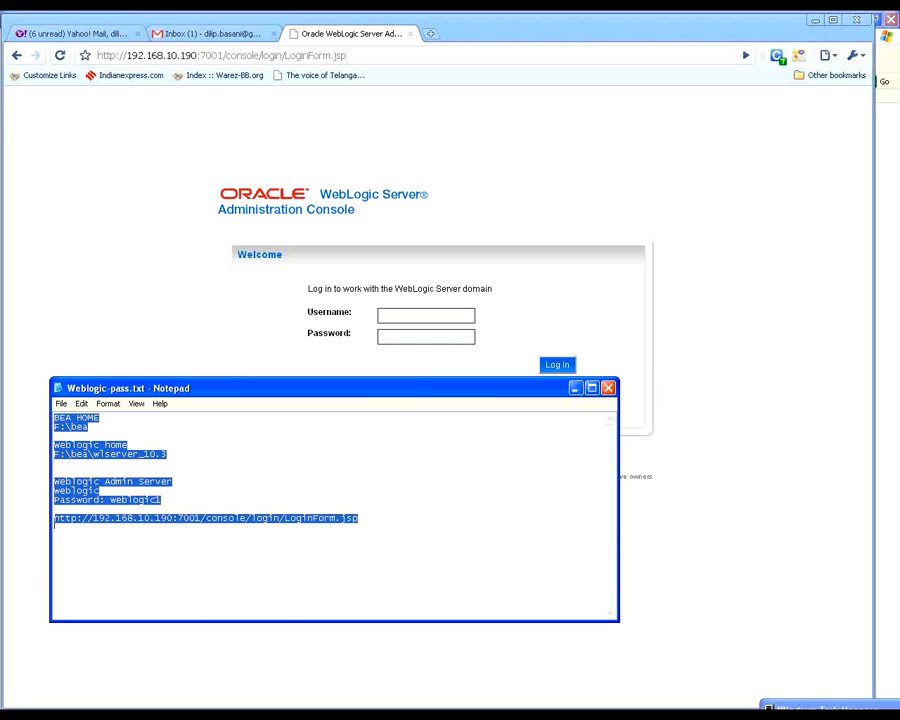
Step: Add the heading Weblogic Admin Console on its own line above the pasted address and minimize Notepad
left_click(366, 548)
key("Home")
key("Return")
key("Up")
type("Weblogic Admin Col")
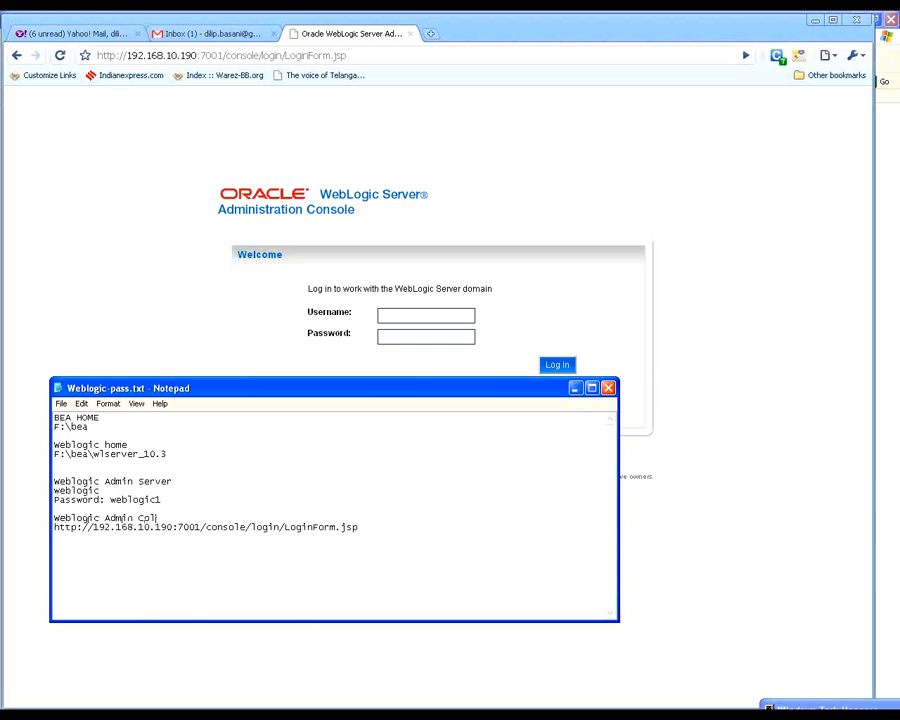
type("sole")
left_click(574, 389)
Step: Log in to the WebLogic Administration Console with the username weblogic and the account password
left_click(417, 314)
type("weblogic")
key("Tab")
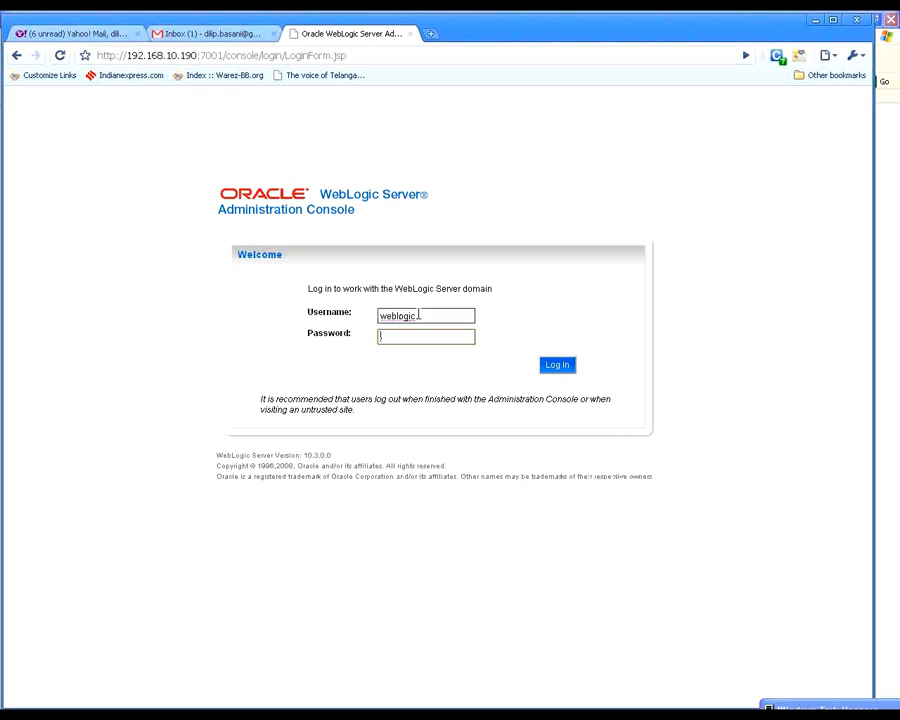
type("webeblogic")
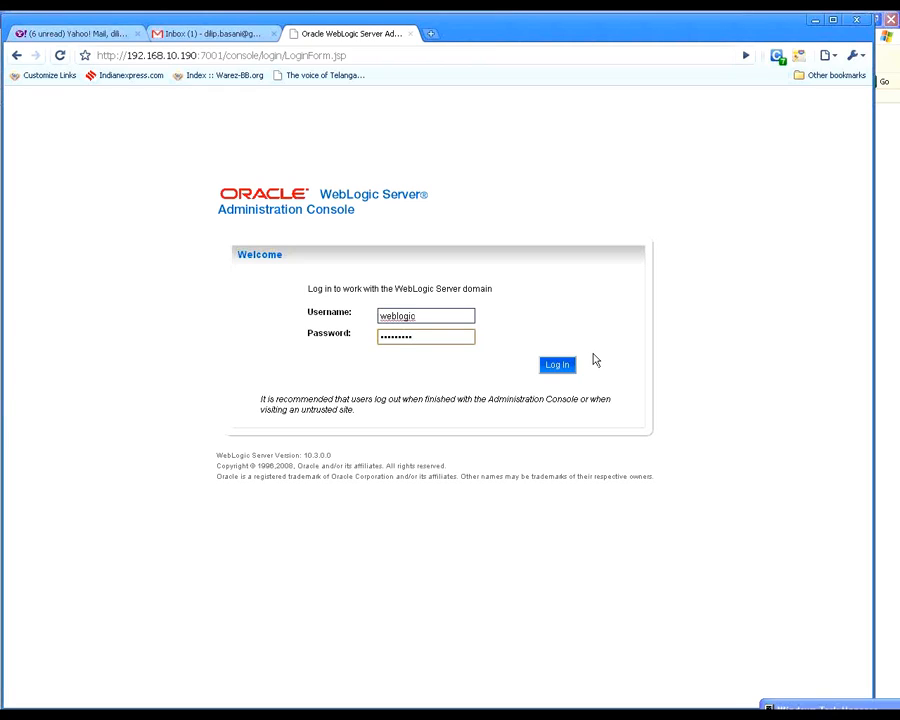
left_click(560, 364)
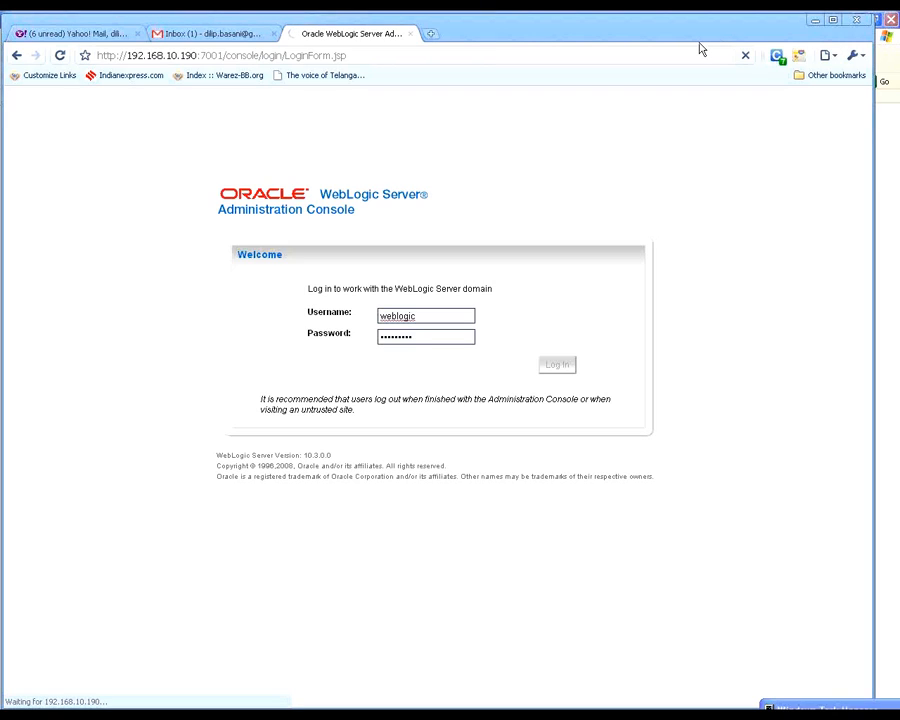
Step: Check the contents of the 07162010 folder and the java.exe process in Task Manager, minimizing both windows
left_click(230, 716)
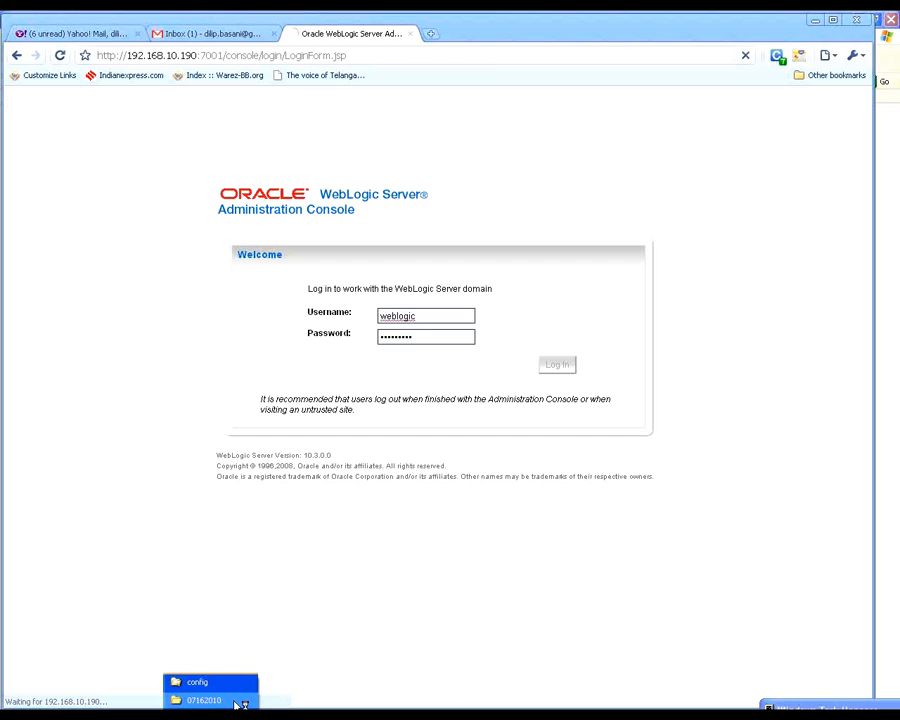
left_click(205, 700)
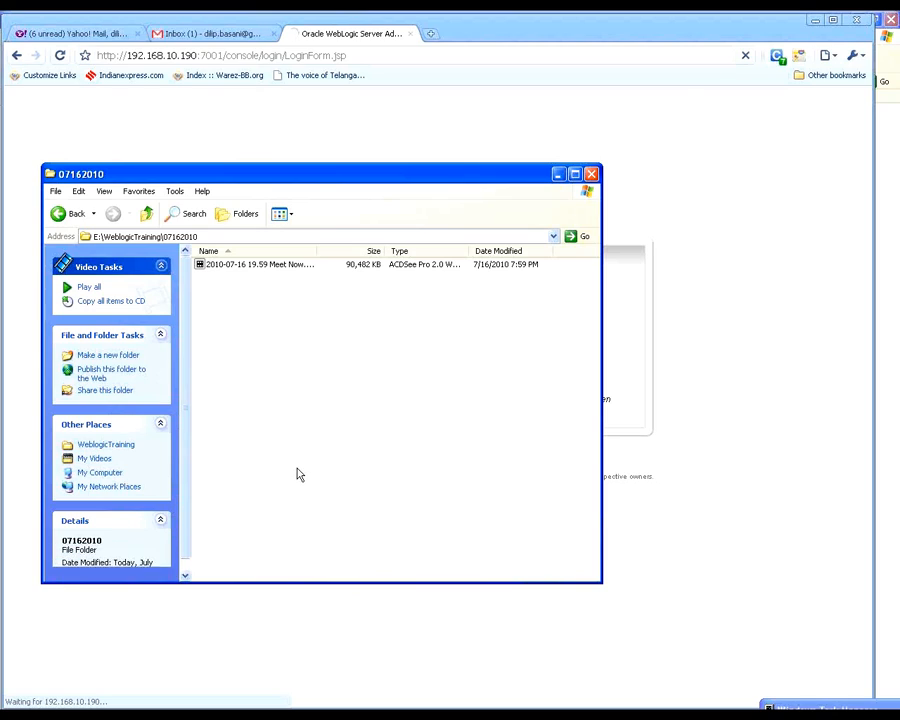
left_click(559, 175)
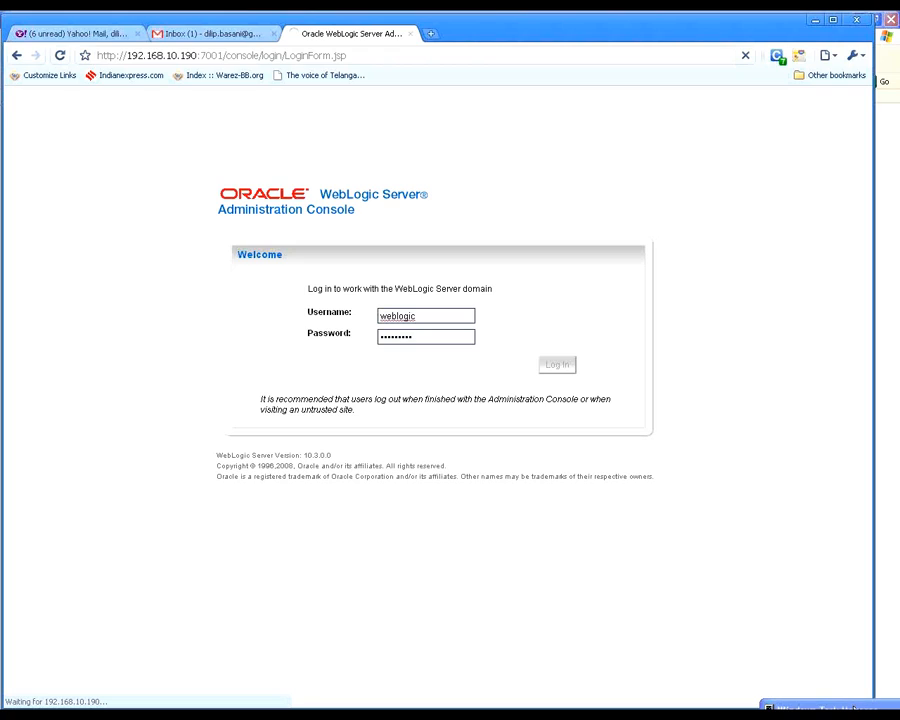
left_click(818, 708)
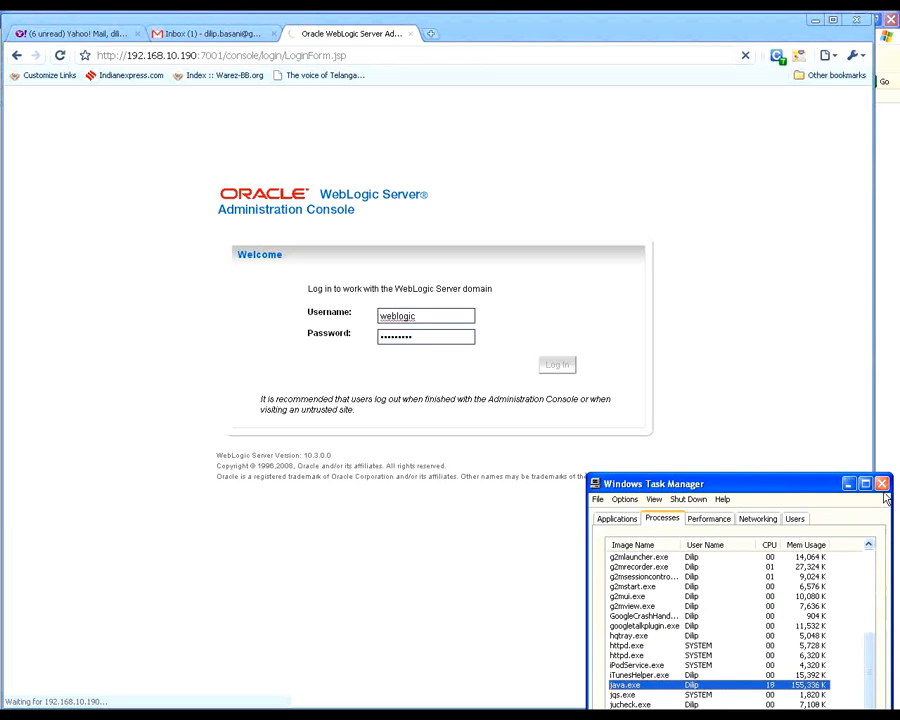
left_click(848, 485)
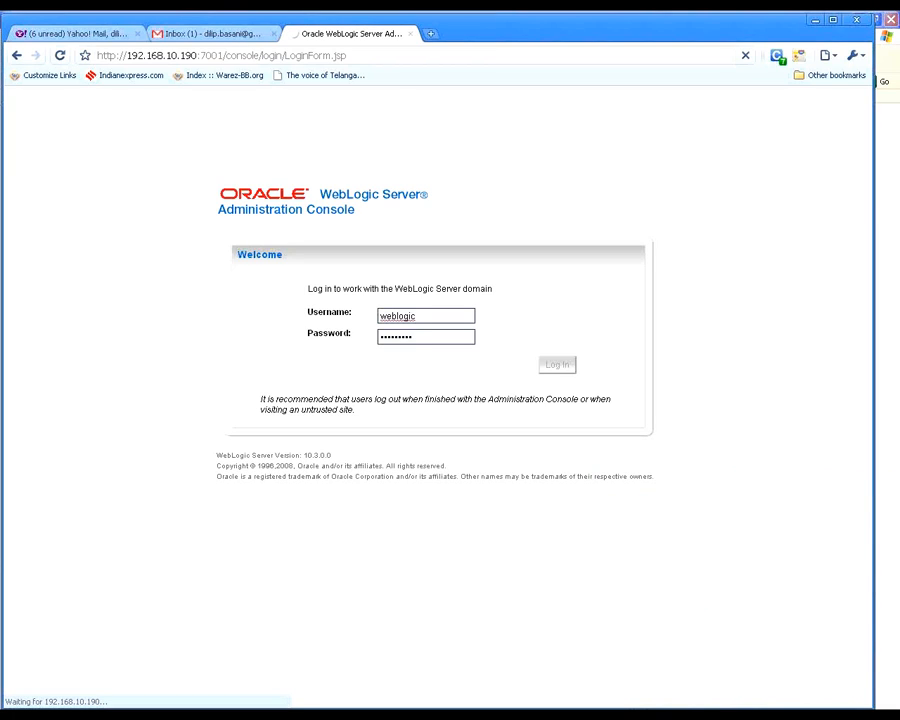
Step: Switch from the domain's config folder to Web Logic Notes.doc in Word and paste the path E:\domainhome\usa\config at its end
left_click(268, 700)
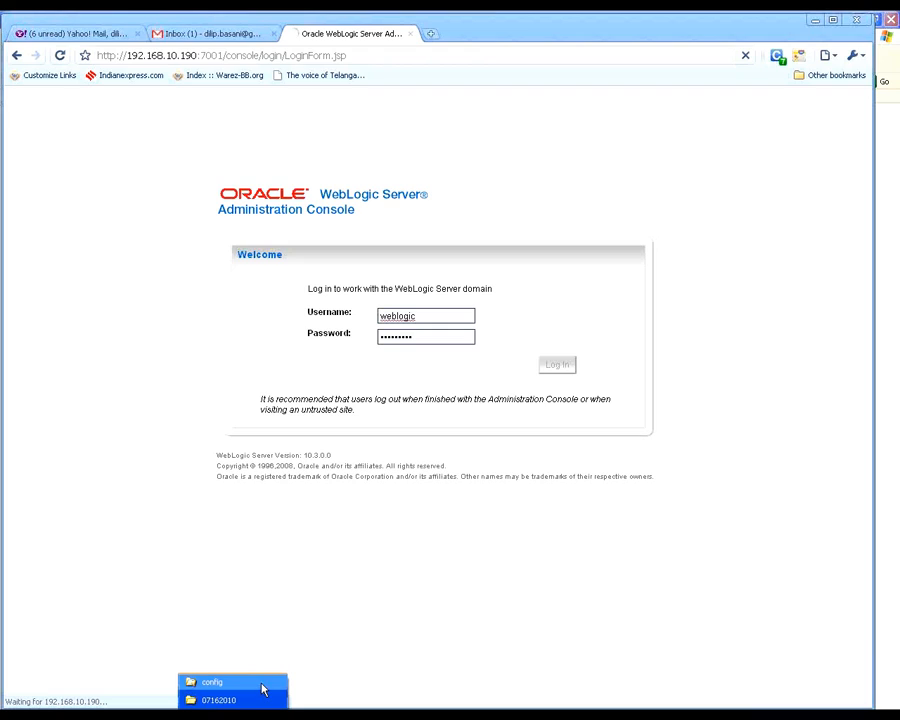
left_click(262, 682)
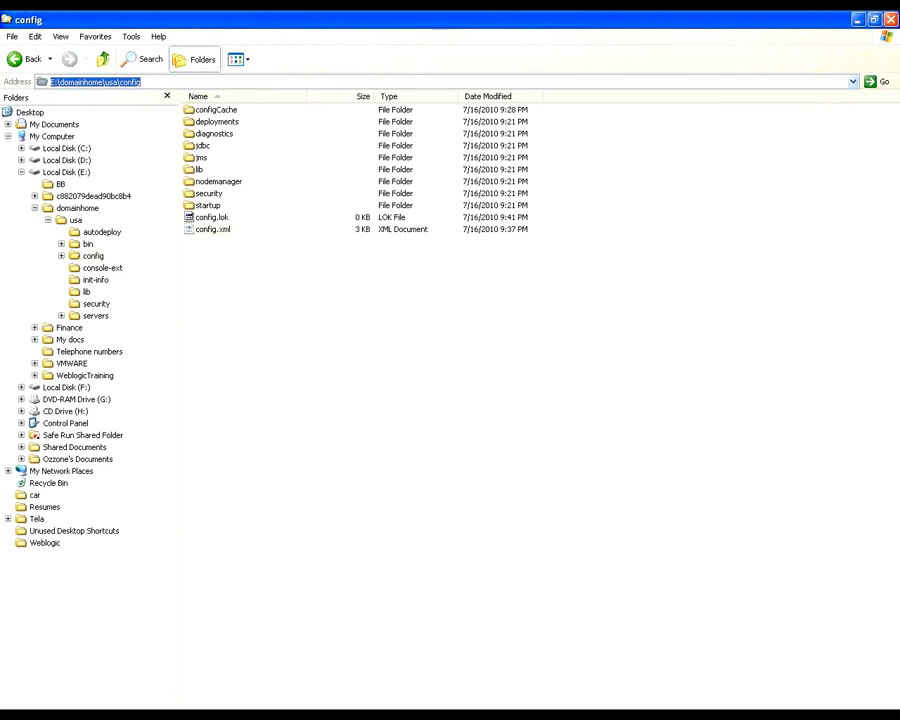
left_click(450, 703)
left_click(450, 703)
left_click(547, 704)
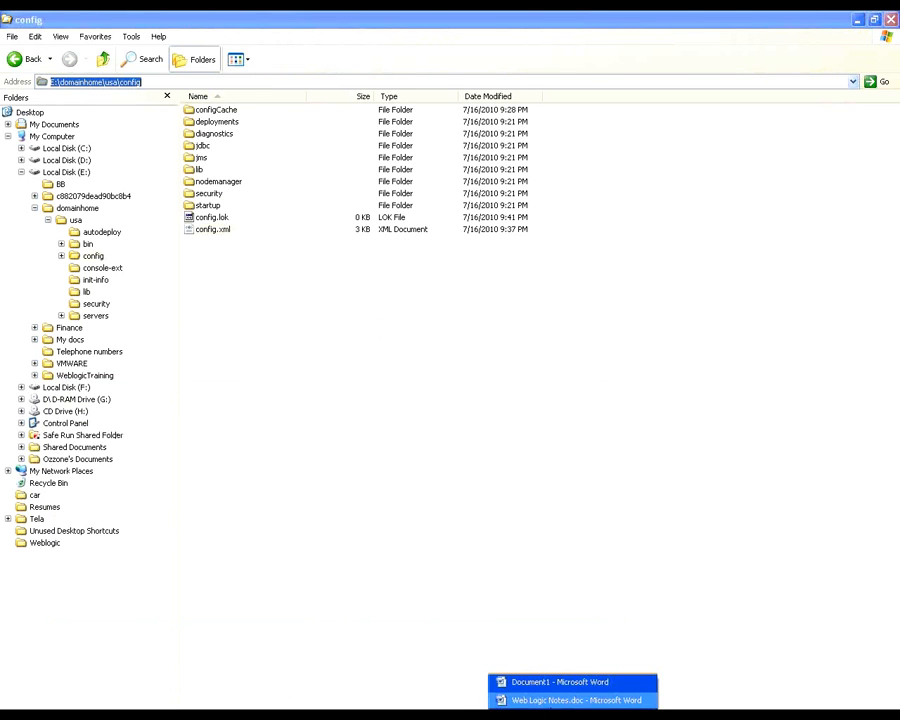
left_click(555, 701)
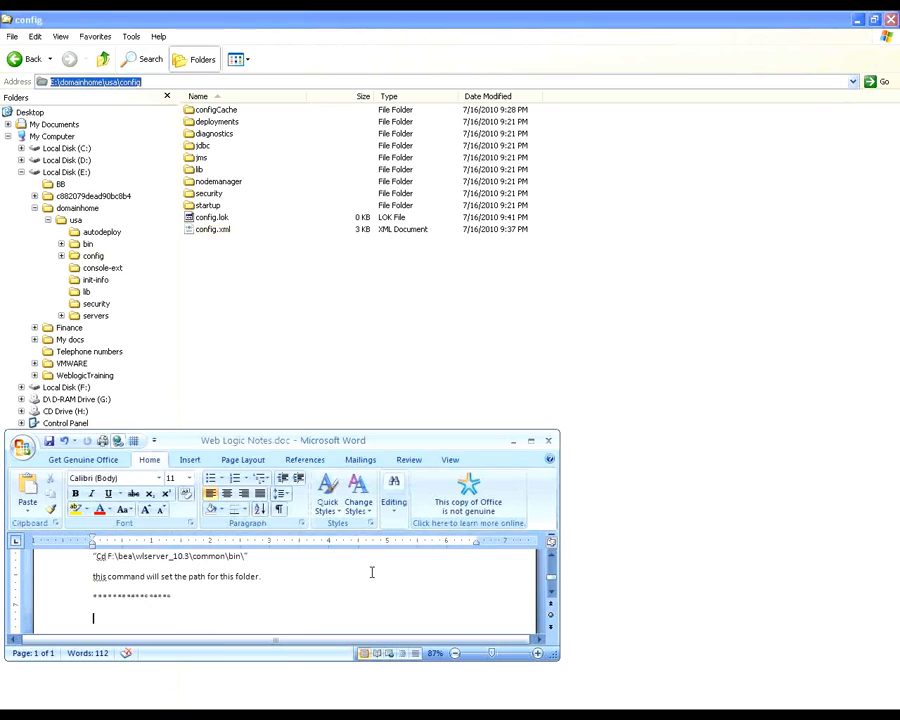
type("E:\\domainhome\\usa\\config")
key("Return")
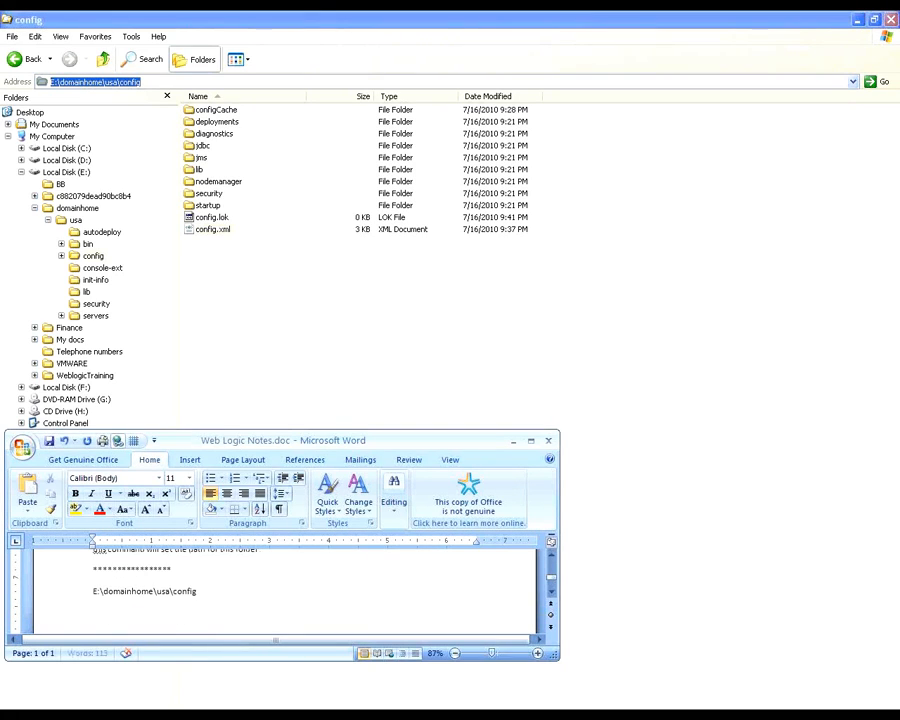
Step: Add a line reading Admin below the config path, save the notes document and minimize Word
type("Admin")
key("ctrl+s")
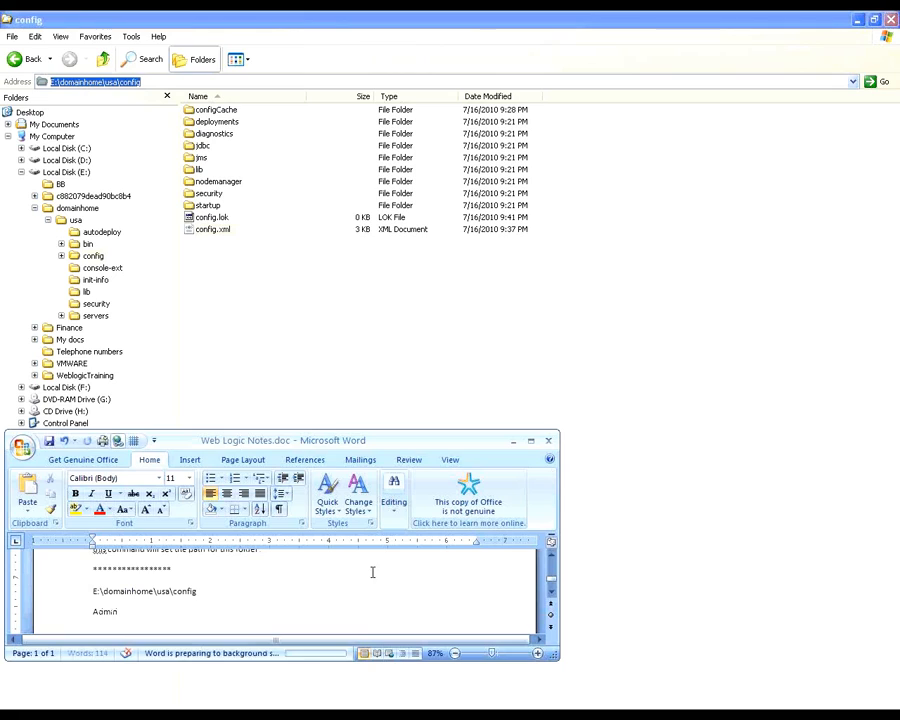
left_click(513, 440)
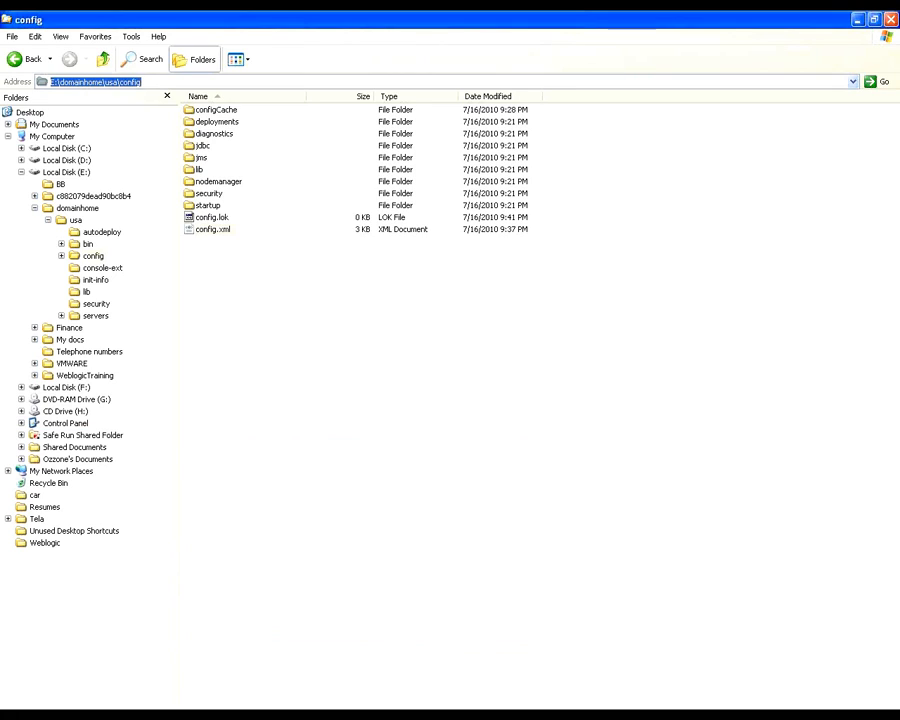
Step: Return to Chrome, let it save the console password, and open the Servers summary under the usa domain's Environment
left_click(446, 714)
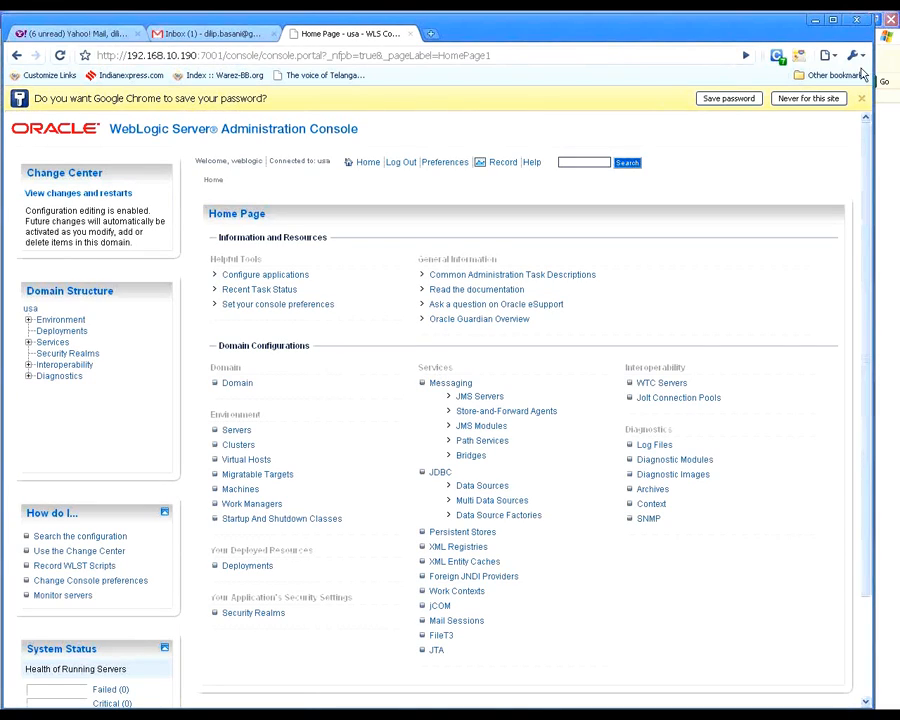
left_click(728, 99)
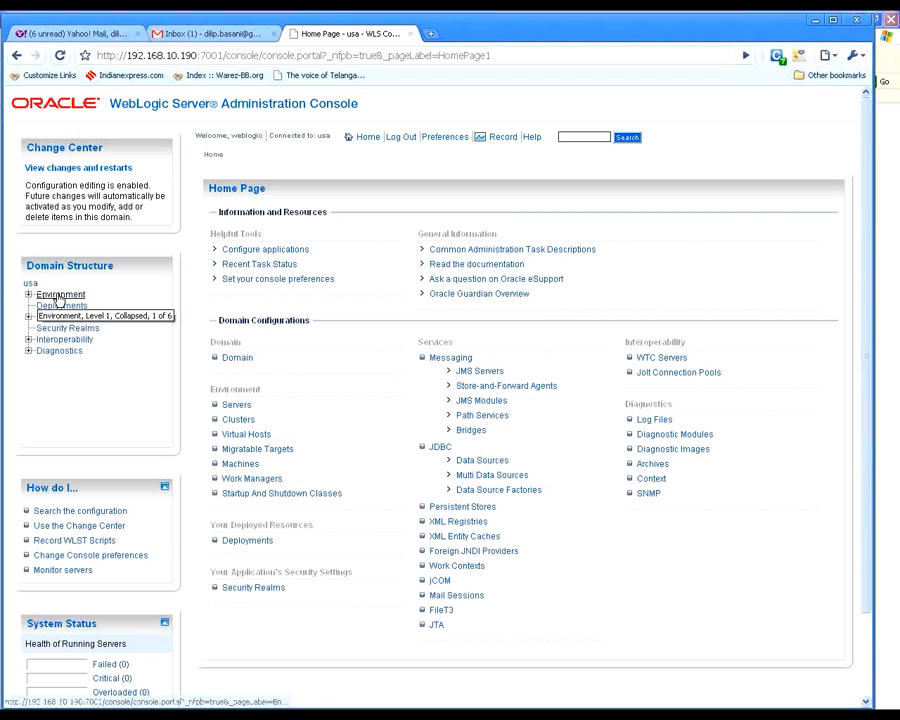
left_click_drag(26, 265, 115, 266)
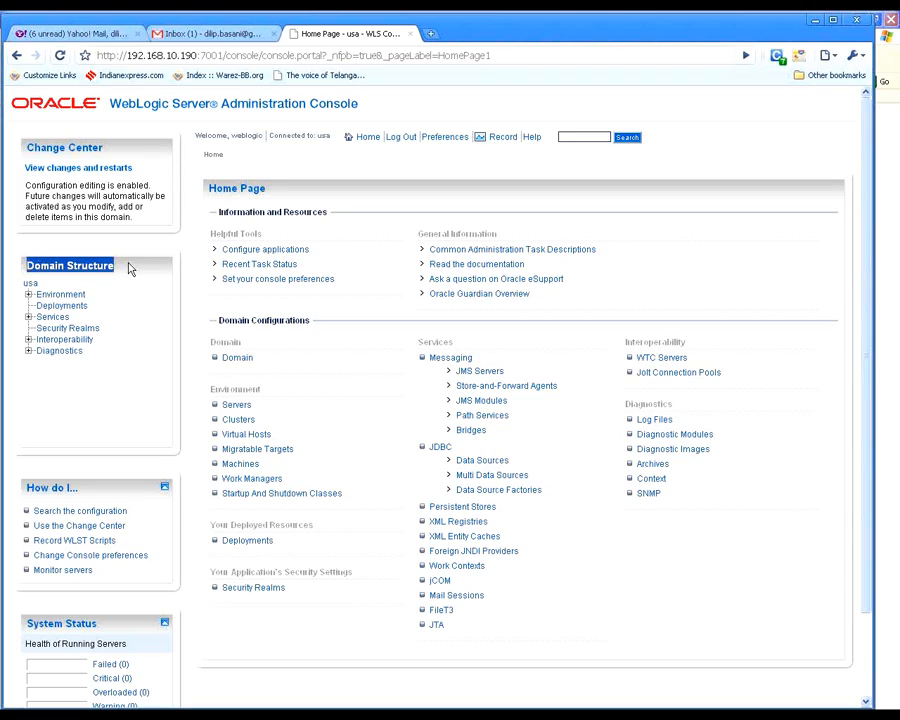
left_click(29, 294)
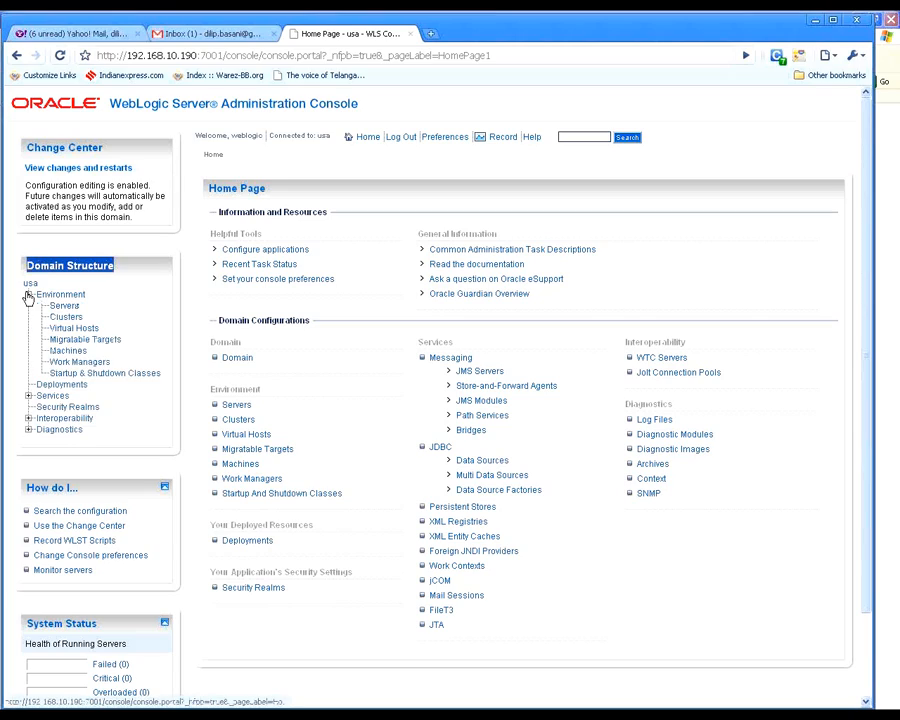
left_click(127, 268)
left_click(68, 306)
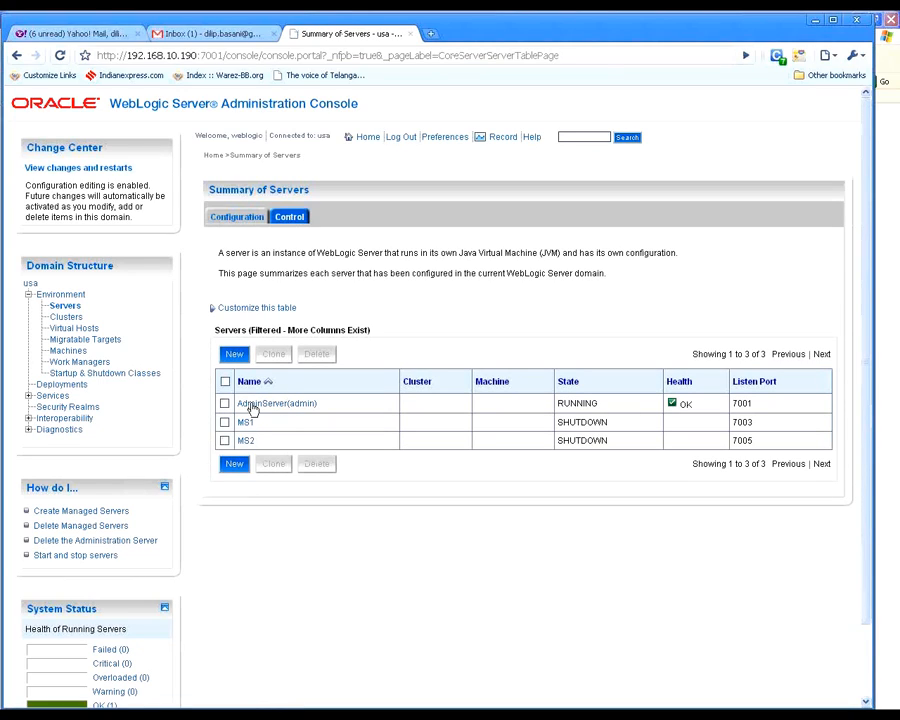
Step: Examine the states and listen ports of AdminServer, MS1 and MS2 in the servers table
mouse_move(610, 440)
left_mouse_down()
mouse_move(564, 420)
mouse_move(606, 440)
left_mouse_up()
left_click(564, 420)
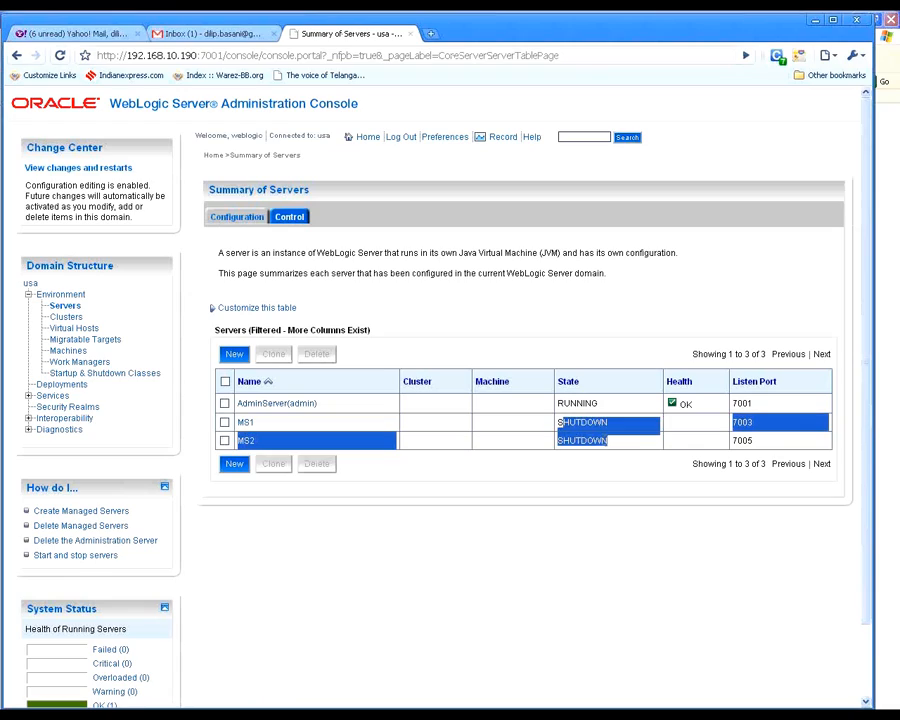
left_click(464, 344)
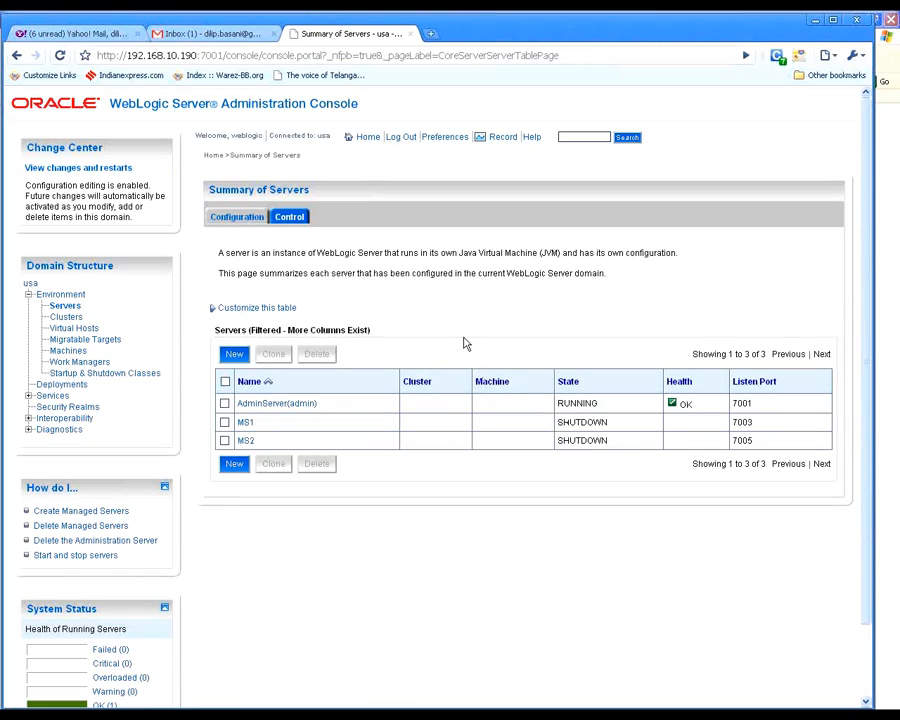
left_click_drag(752, 440, 737, 402)
left_click(737, 404)
left_click(736, 410)
left_click(752, 403)
left_click(726, 406)
left_click(752, 404)
left_click(631, 310)
Step: Begin creating a new server in the usa domain and name it MS3
left_click(234, 465)
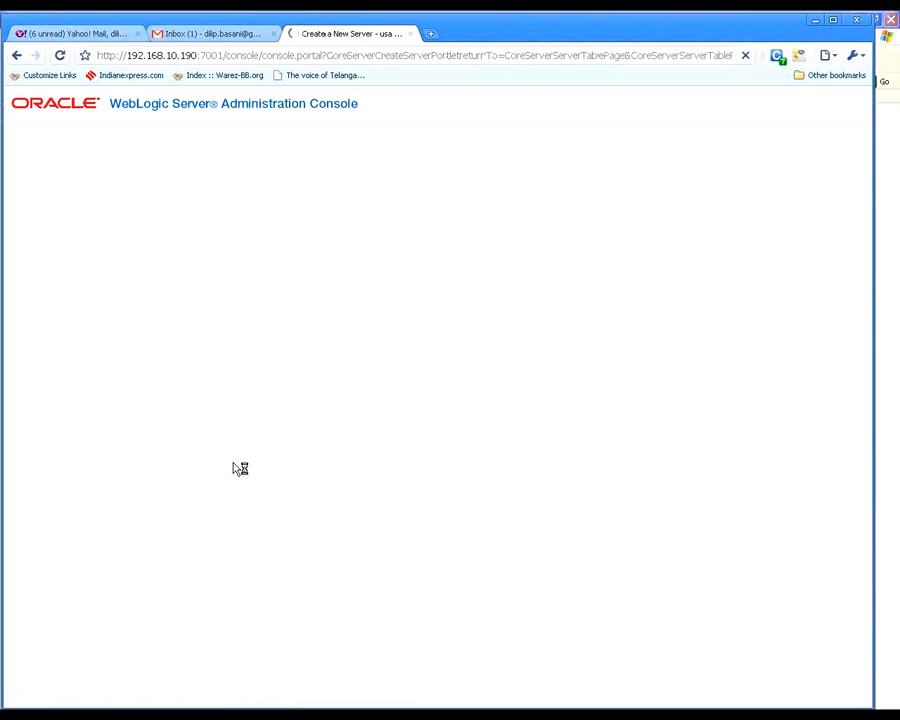
left_click(500, 335)
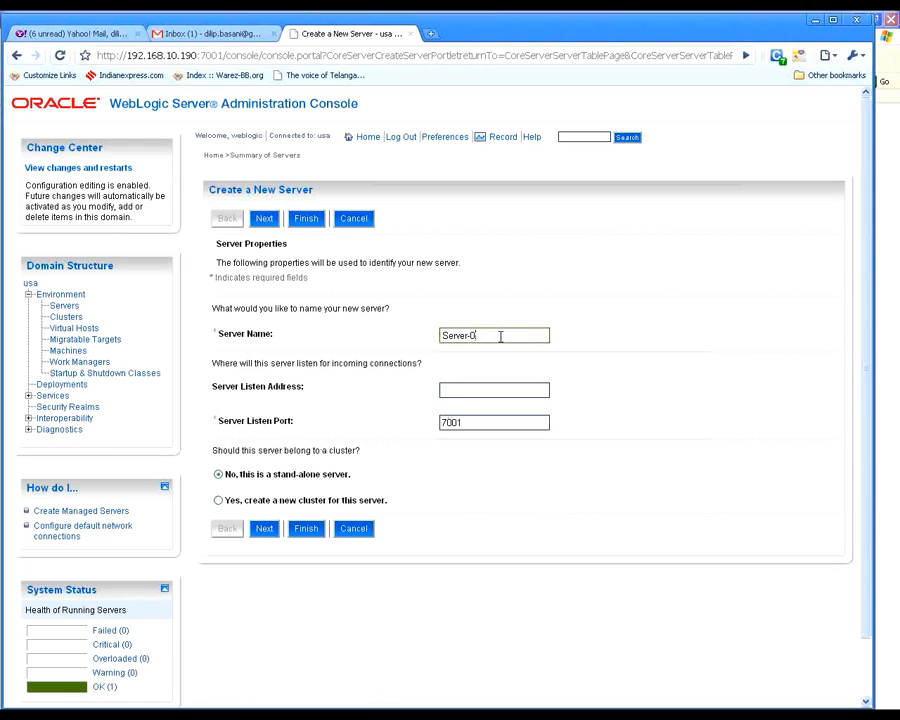
triple_click(500, 336)
type("MS3")
key("Tab")
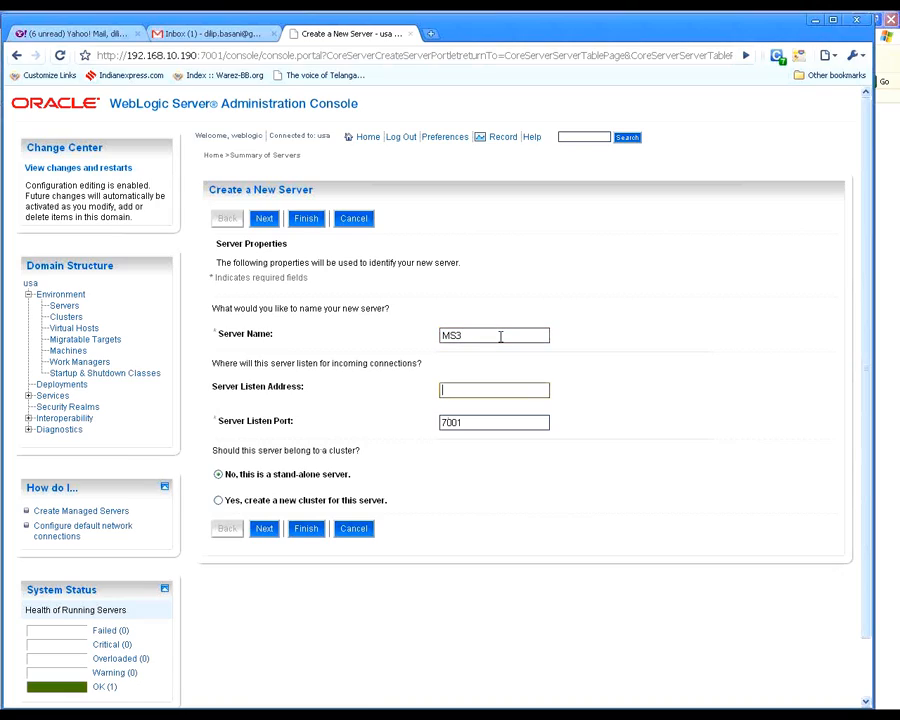
Step: Set the new server's listen address to 192.168.10.190 and its listen port to 7007
type("192.168.10.190.")
key("Tab")
key("End")
key("BackSpace")
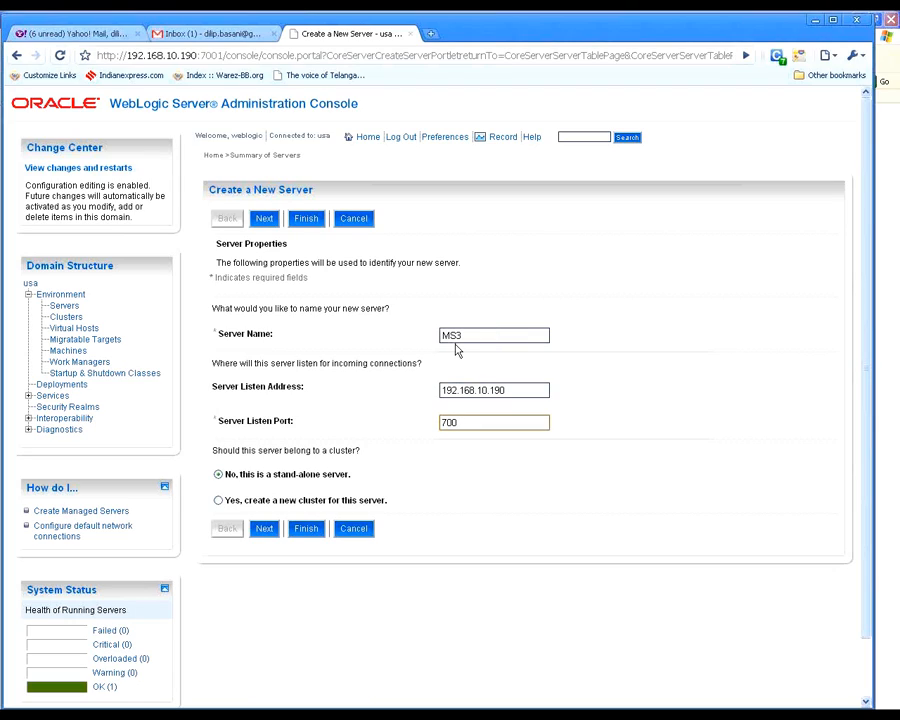
type("7")
left_click_drag(506, 390, 275, 382)
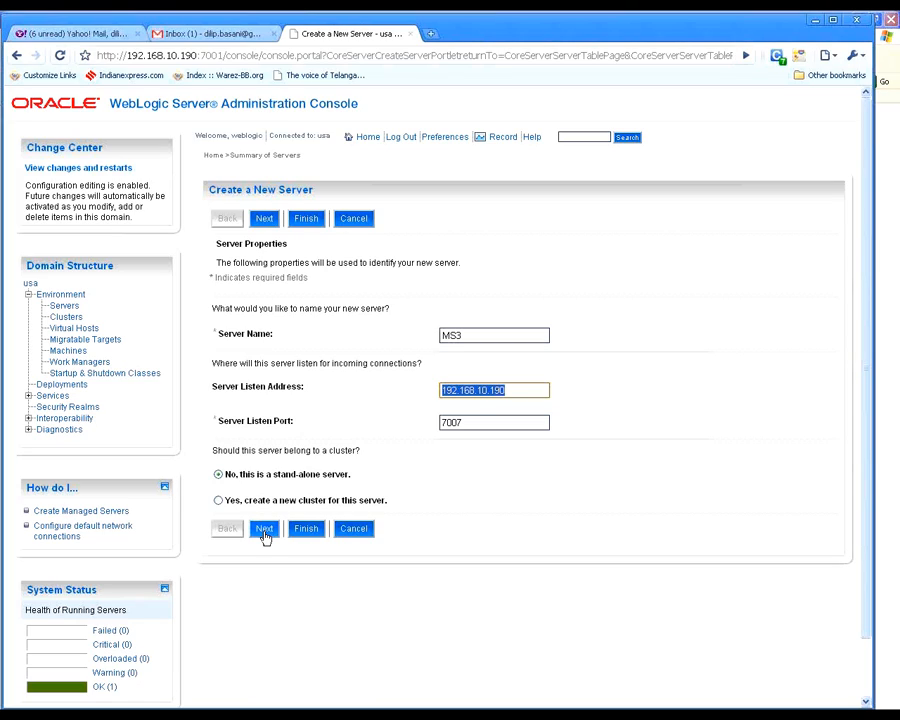
Step: Review the new server's choices, finish creating MS3, and check its listen port in the servers table
left_click(264, 530)
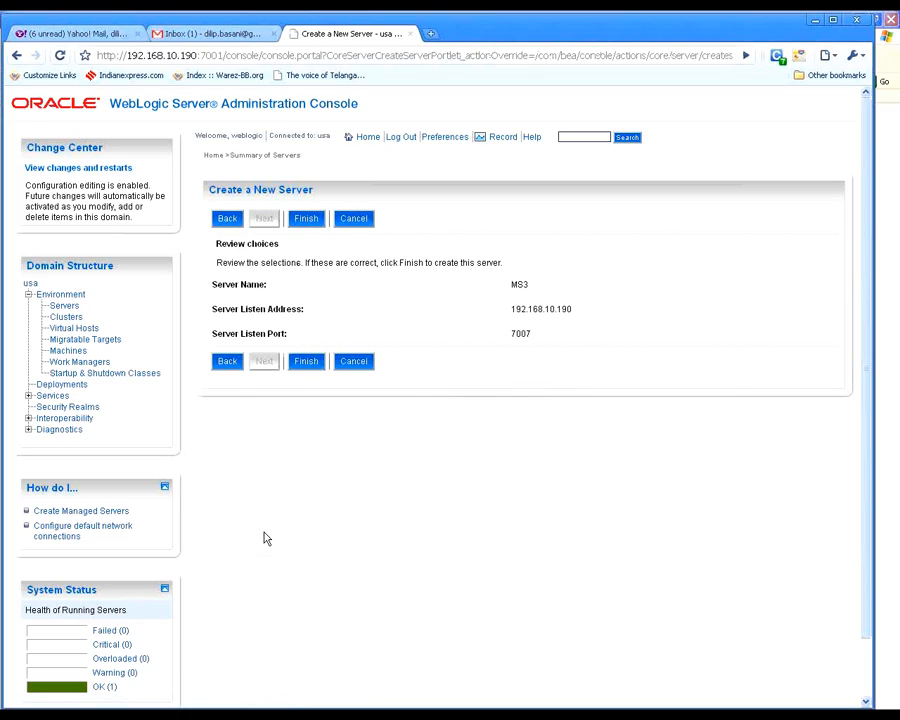
left_click_drag(532, 329, 487, 280)
left_click(487, 280)
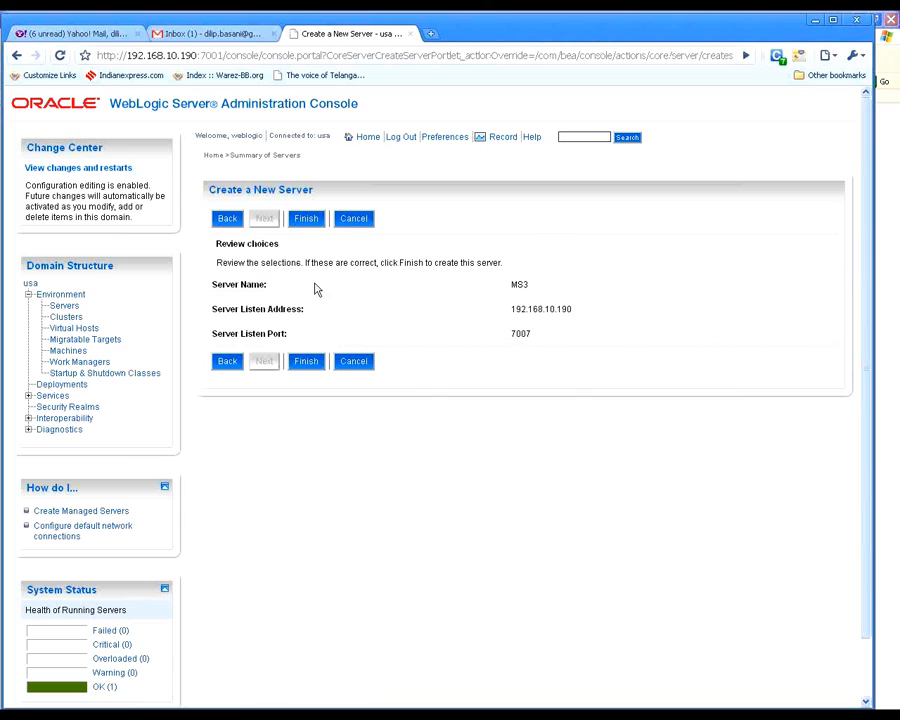
left_click(304, 361)
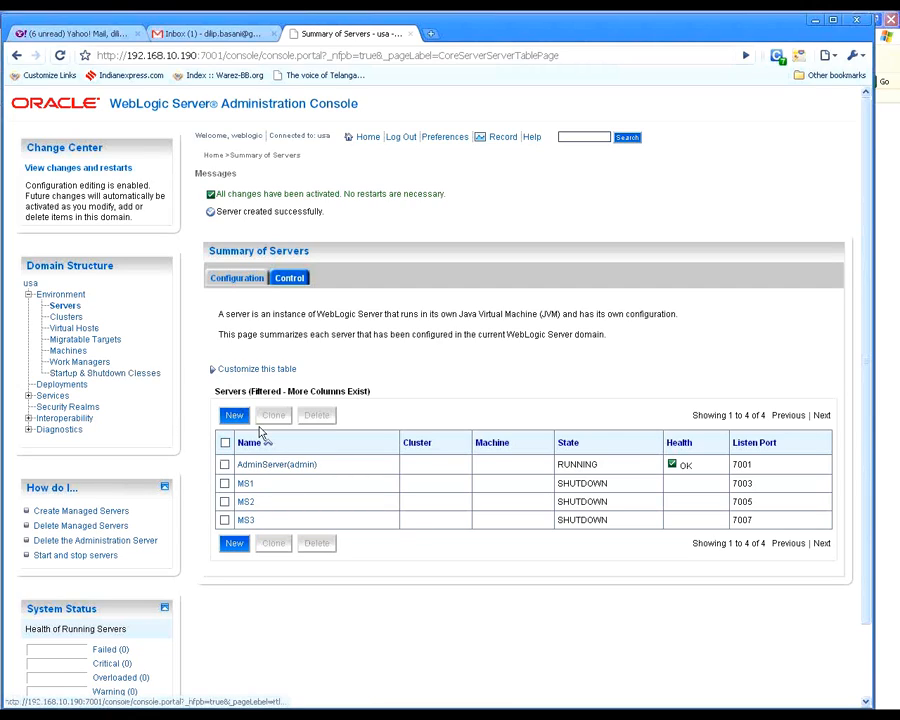
double_click(742, 520)
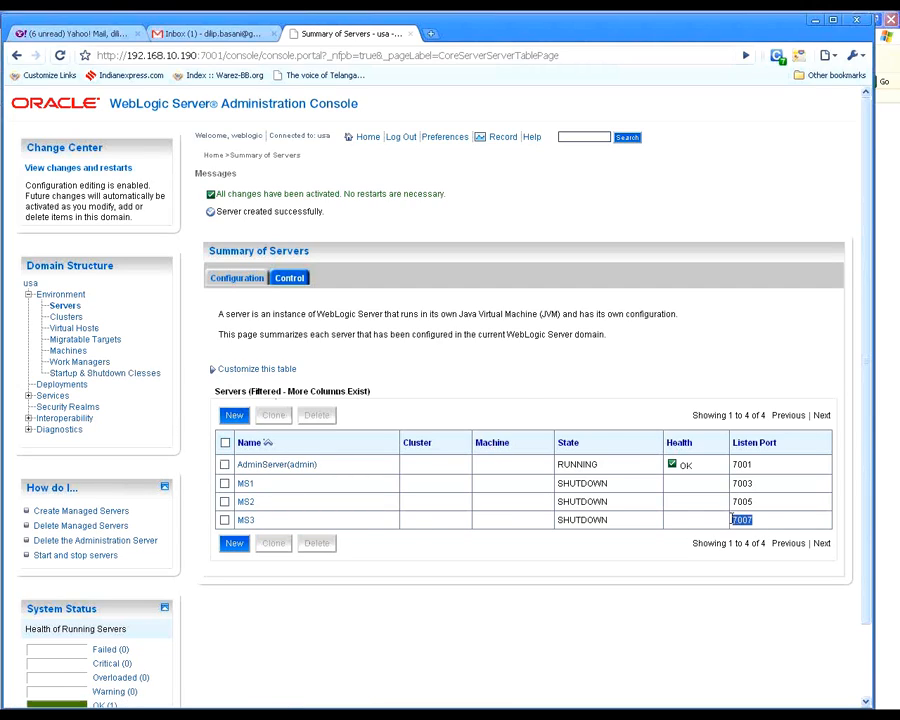
left_click(679, 606)
Step: Switch to the command window running startWebLogic.cmd, examine the administration server's startup log, and minimize that window
left_click(100, 716)
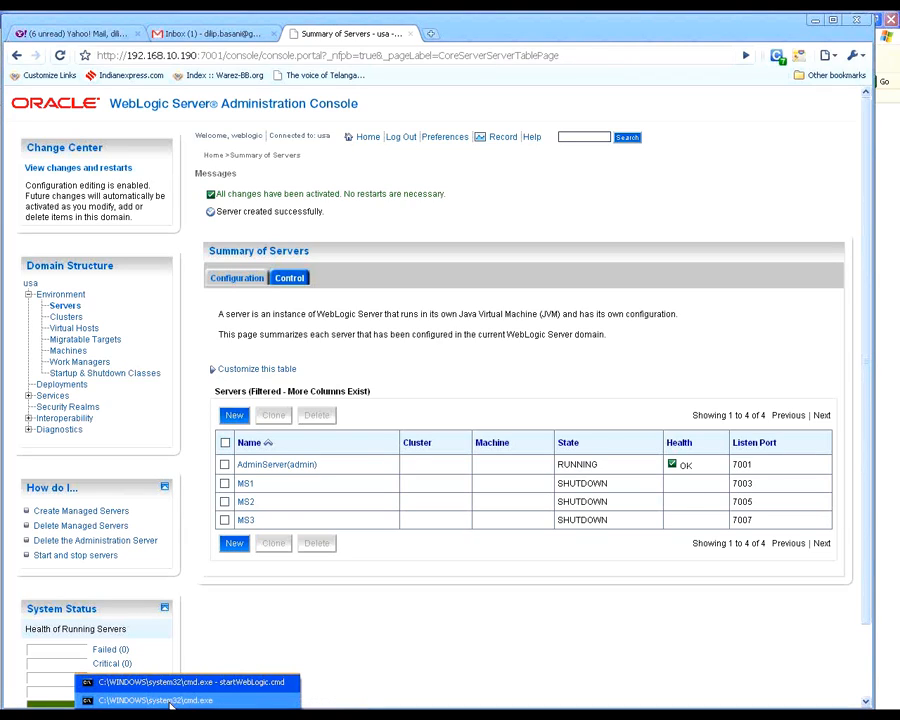
left_click(170, 698)
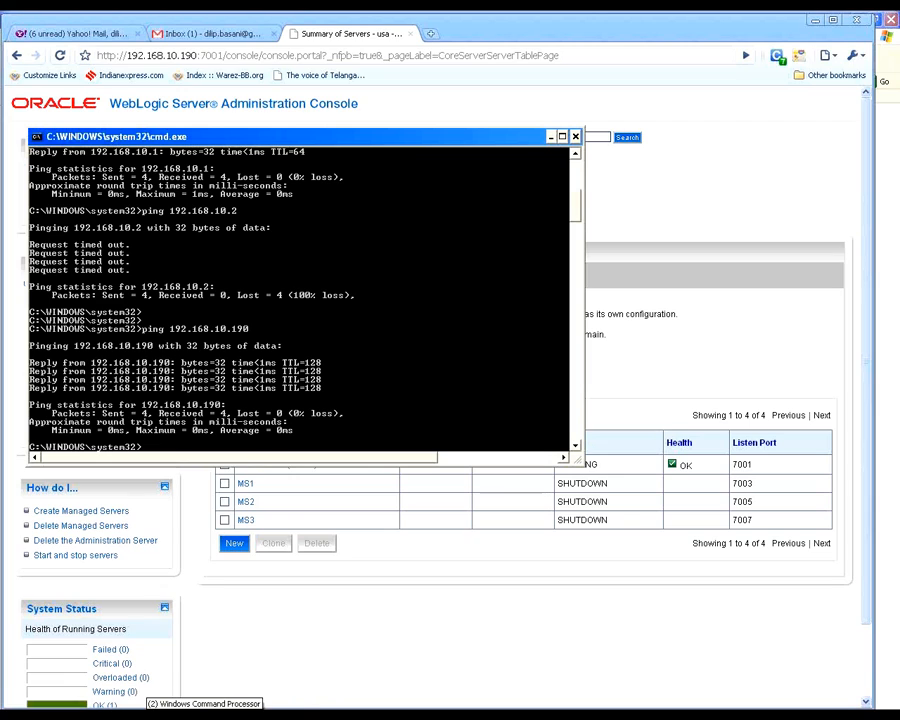
left_click(175, 714)
left_click(180, 683)
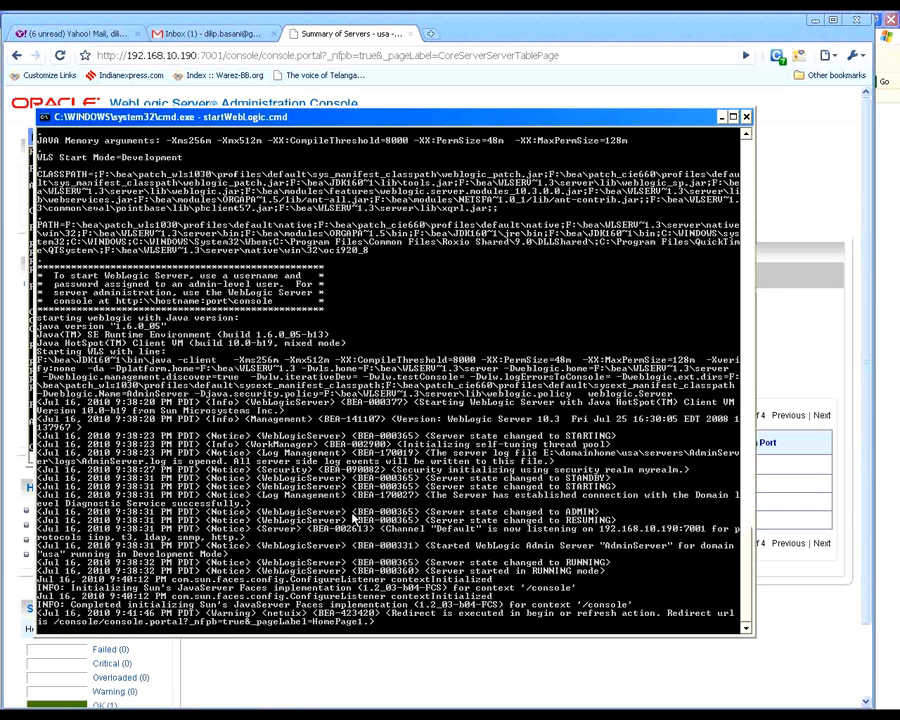
left_click(723, 118)
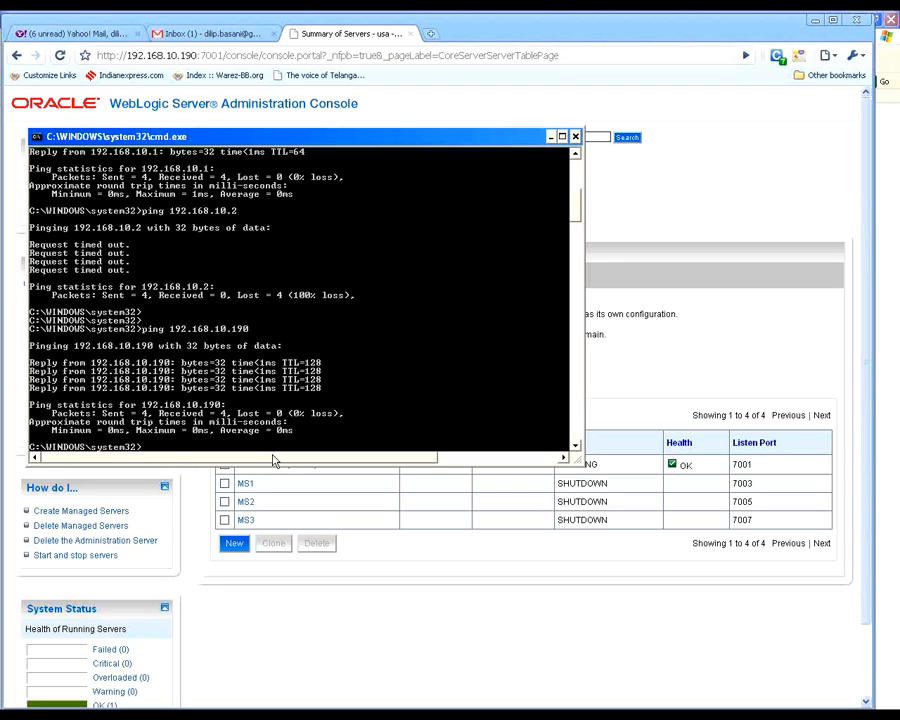
Step: Bring up the choice of open Explorer folder windows to switch to one of them
left_click(889, 45)
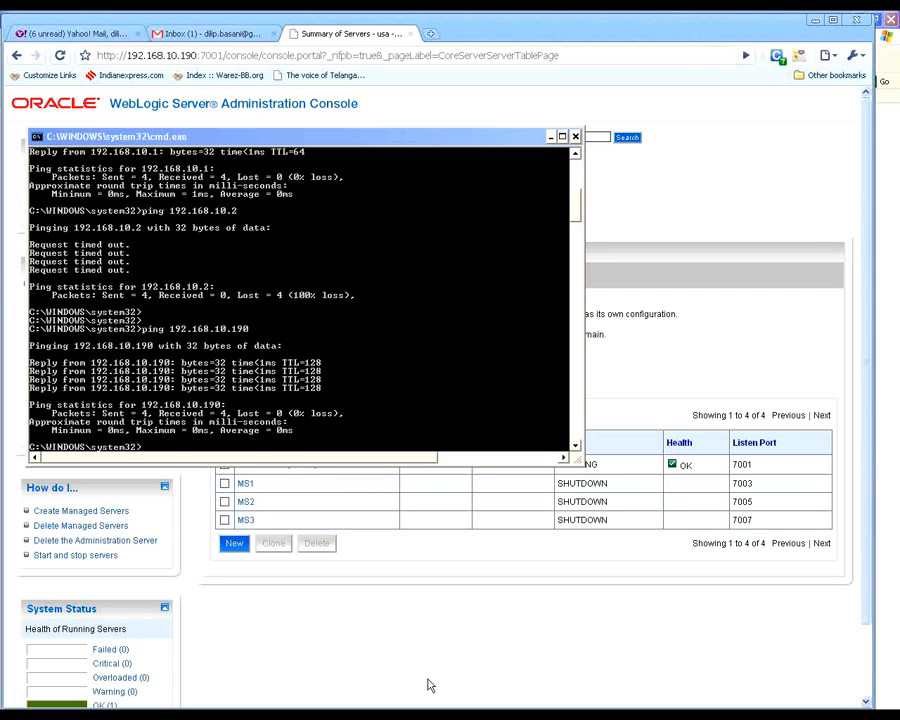
left_click(280, 706)
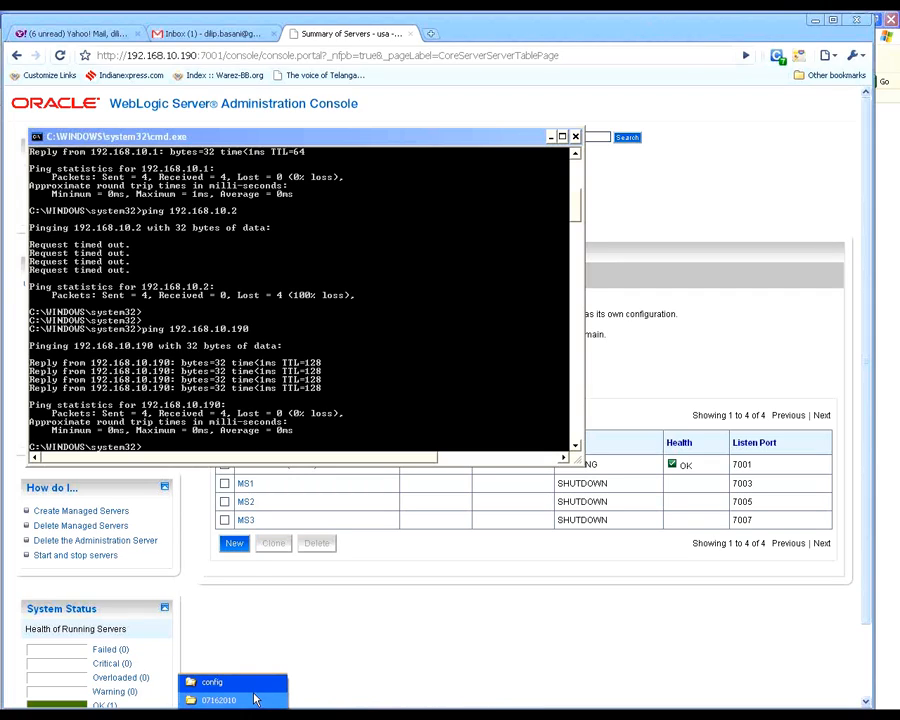